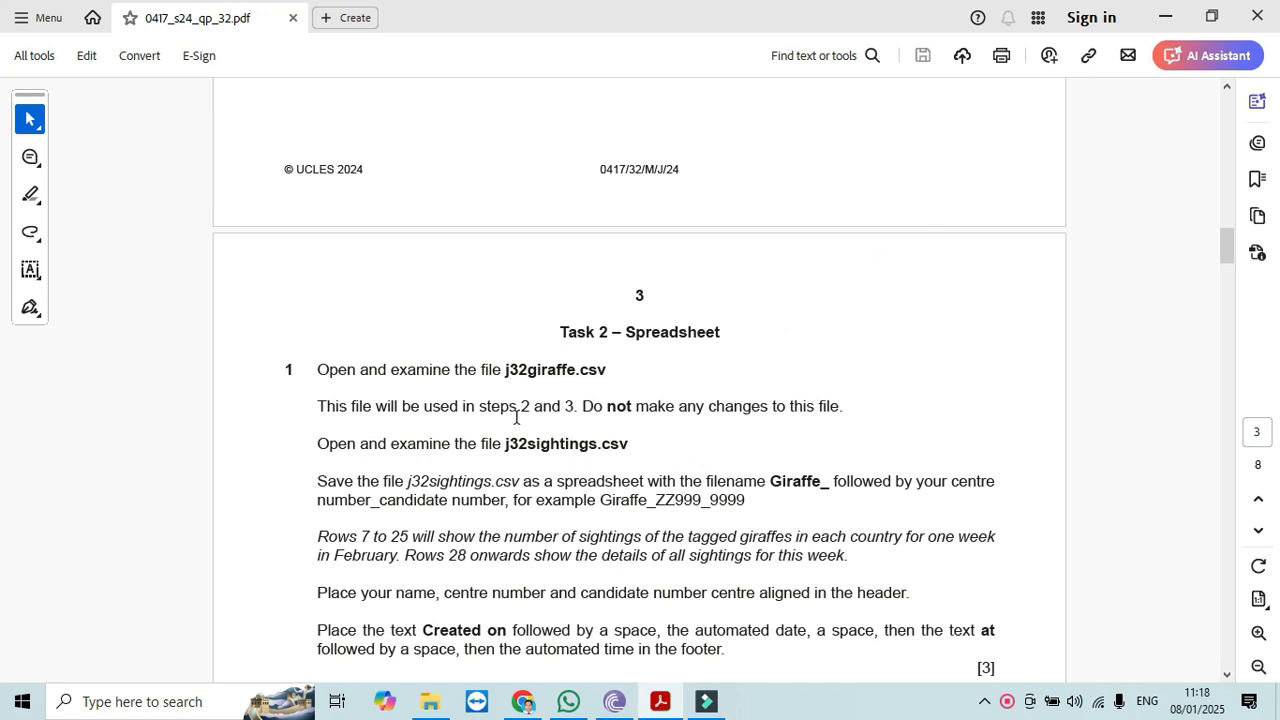
- Open j32giraffe from the 0417_s24_sf_32 folder in Excel, maximize its window and dismiss the activation notice
left_click_drag(317, 369, 605, 385)
left_click(430, 701)
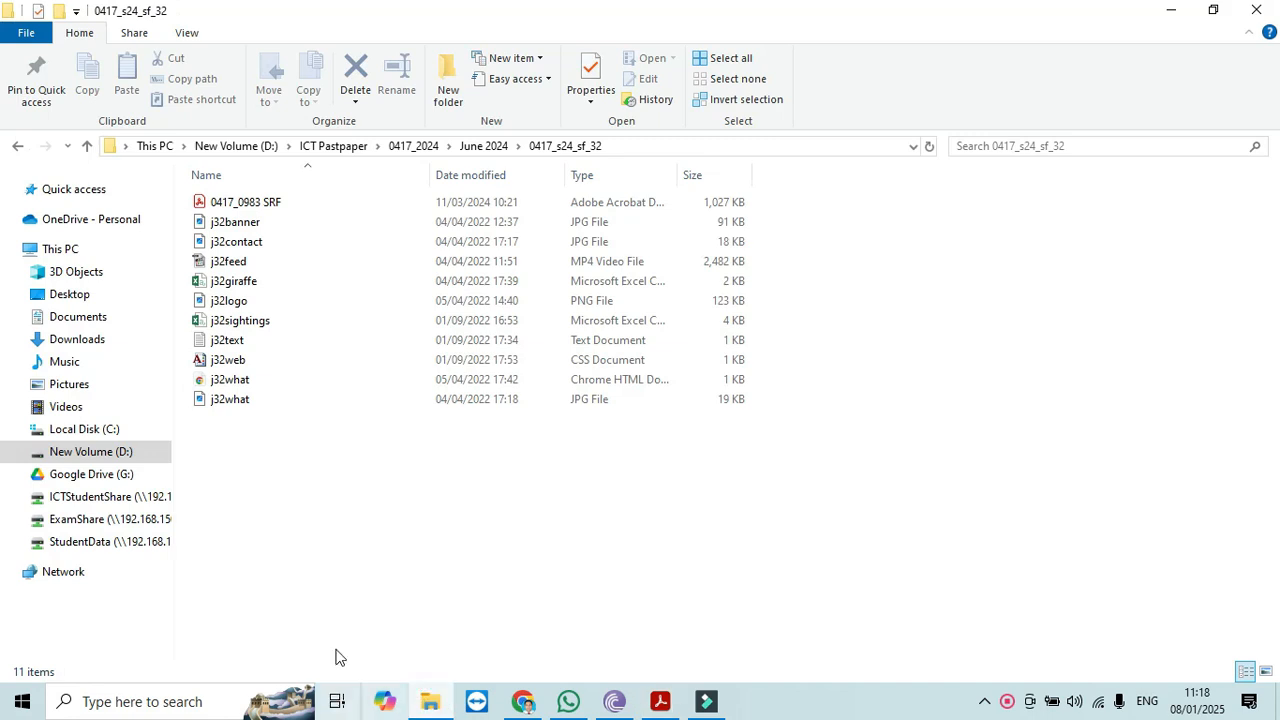
left_click(250, 285)
double_click(252, 285)
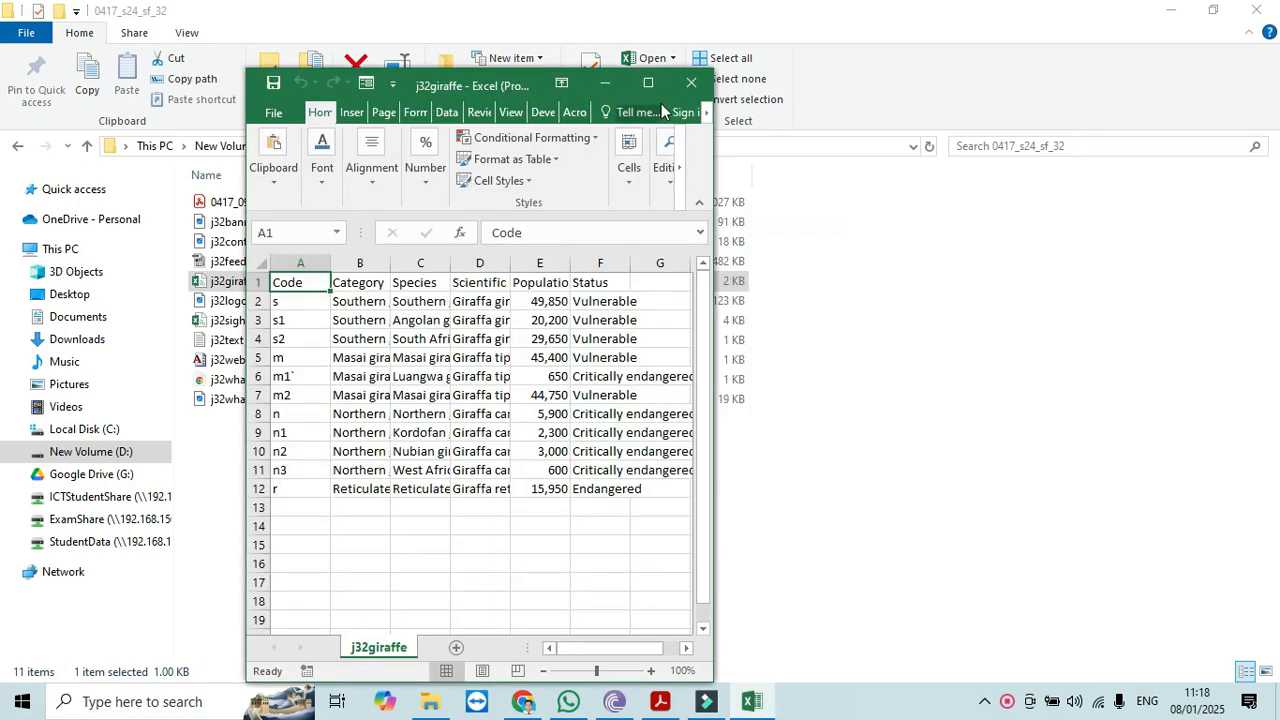
left_click(648, 83)
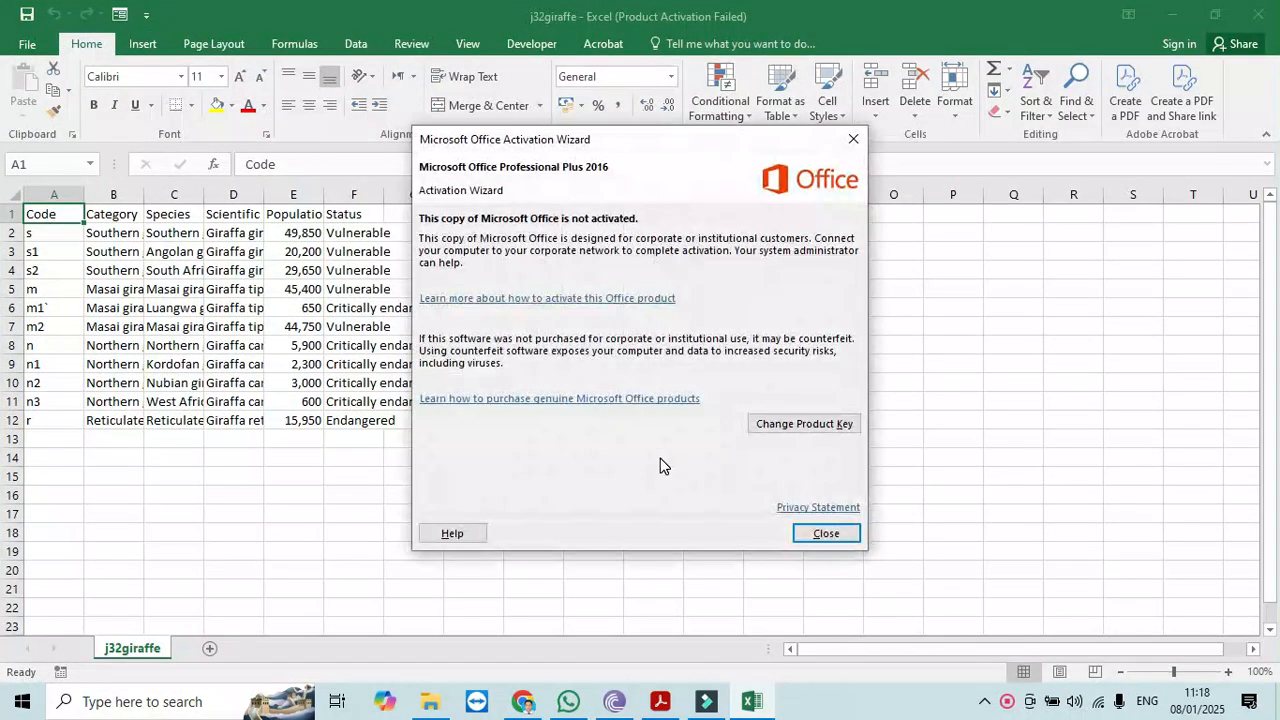
left_click(826, 534)
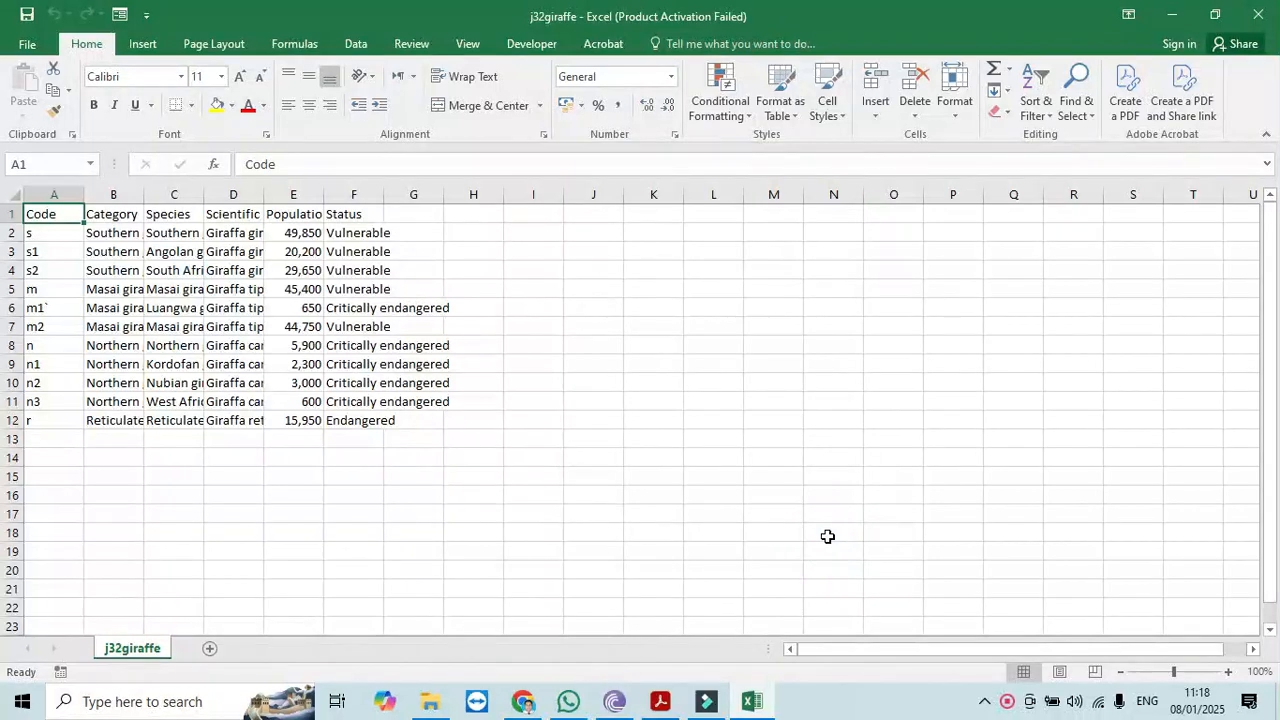
- Open j32sightings from the 0417_s24_sf_32 folder in Excel
left_click(660, 703)
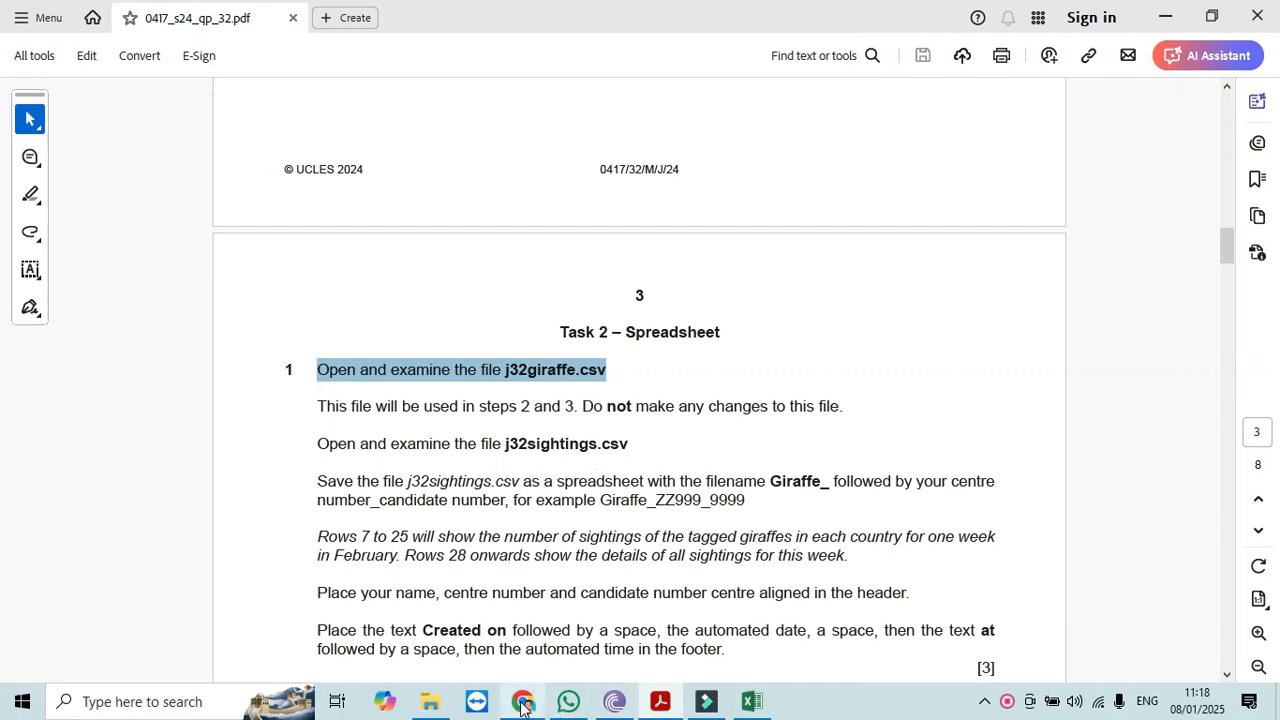
left_click(430, 703)
left_click(266, 324)
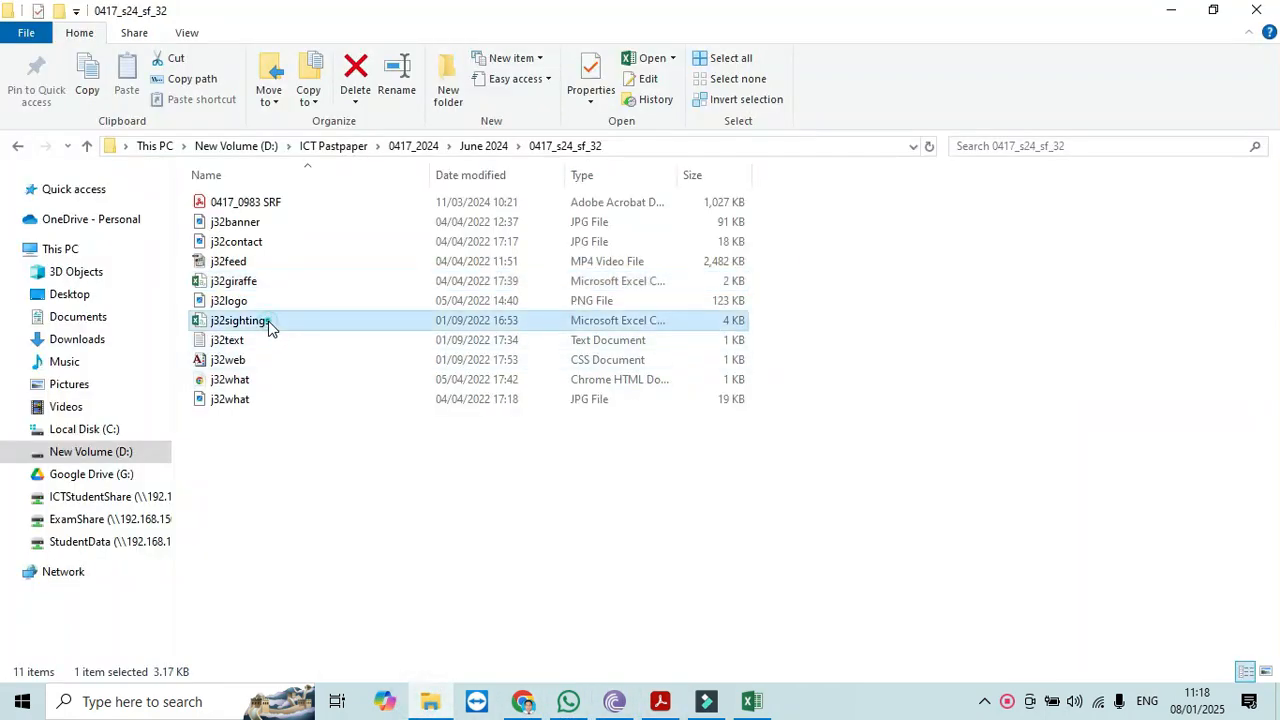
double_click(266, 324)
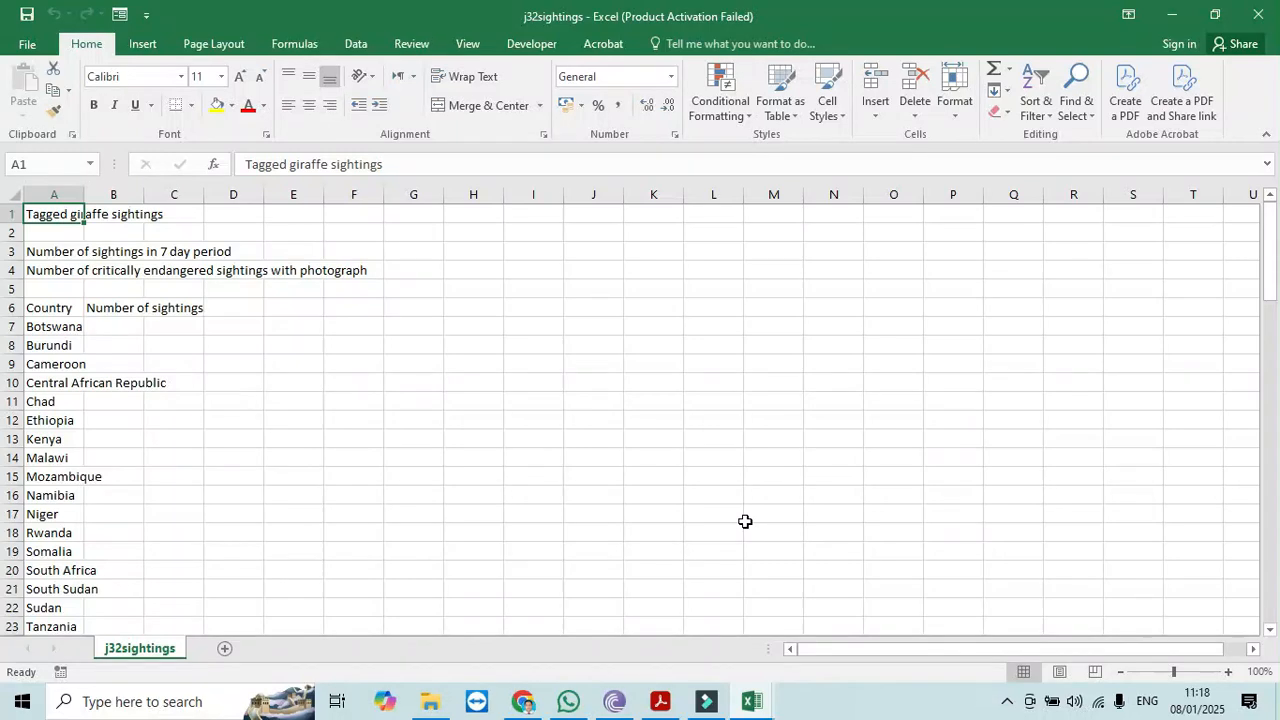
- Check the question paper's file instructions against the contents of the j32giraffe workbook
left_click(672, 693)
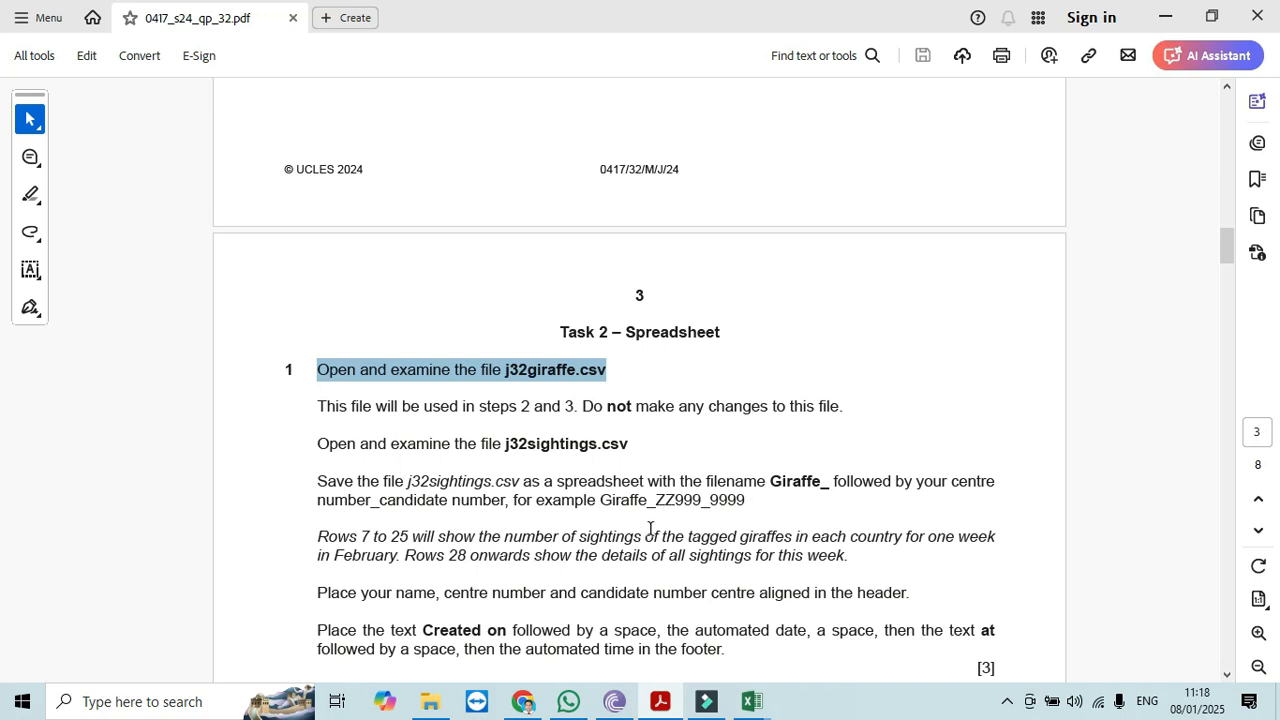
mouse_move(755, 700)
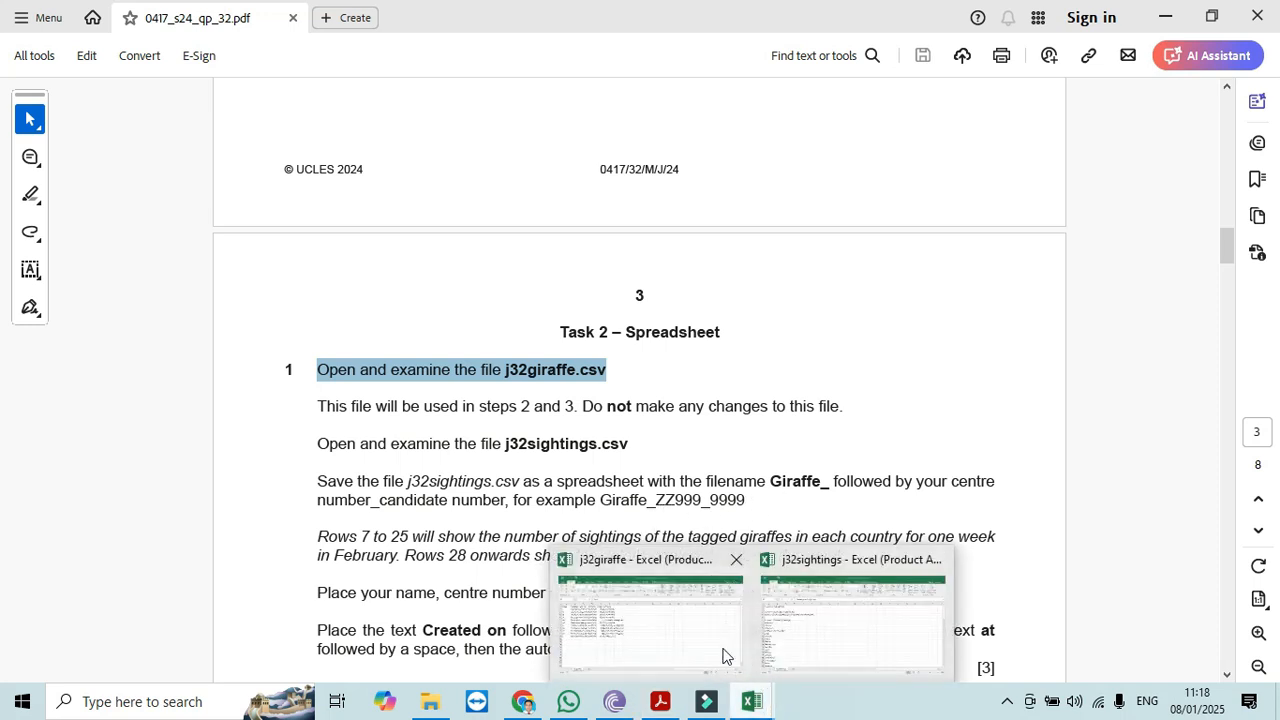
left_click(690, 645)
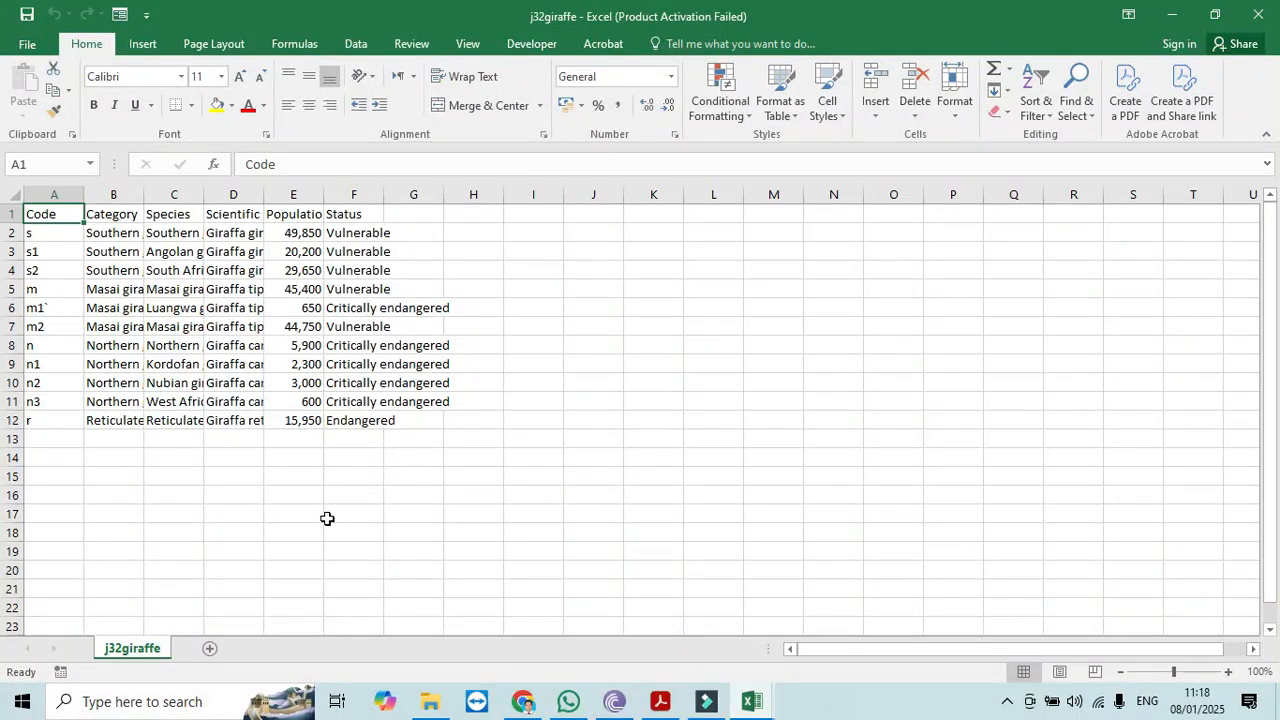
left_click(660, 701)
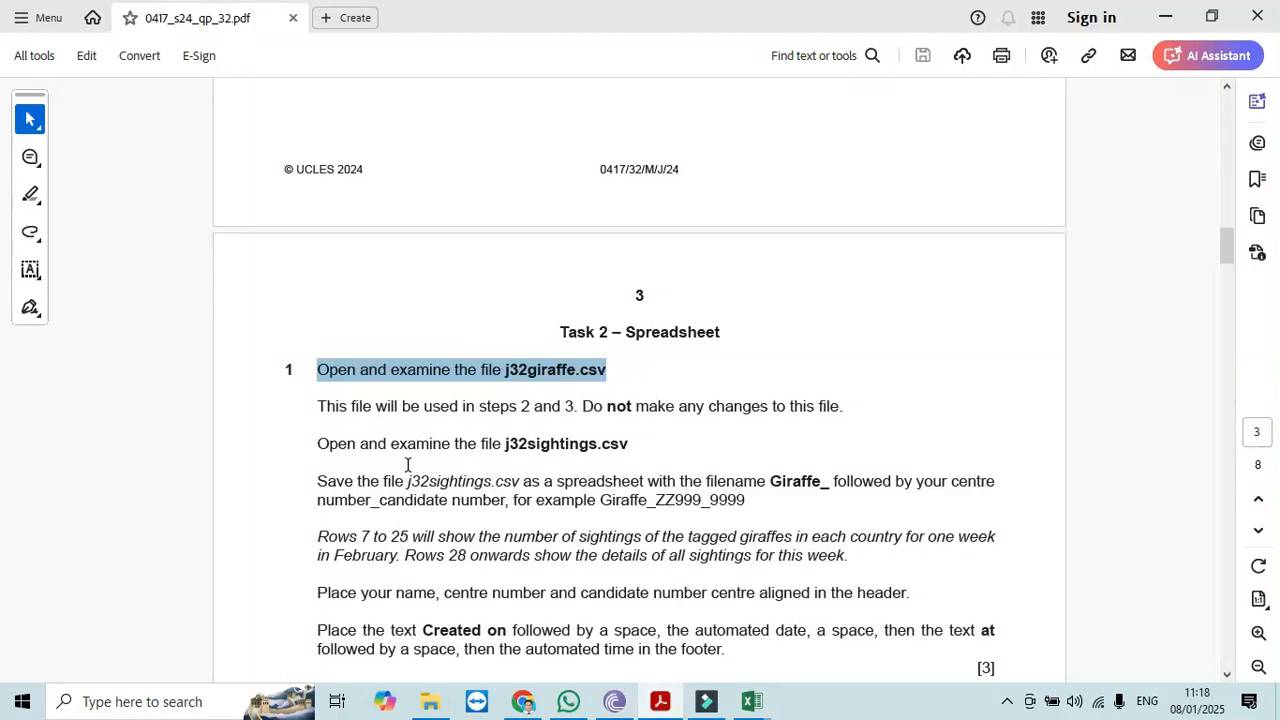
- Begin saving a copy of j32sightings in the 0417_s24_sf_32 folder with the file type Excel Workbook
left_click_drag(318, 481, 512, 481)
mouse_move(752, 701)
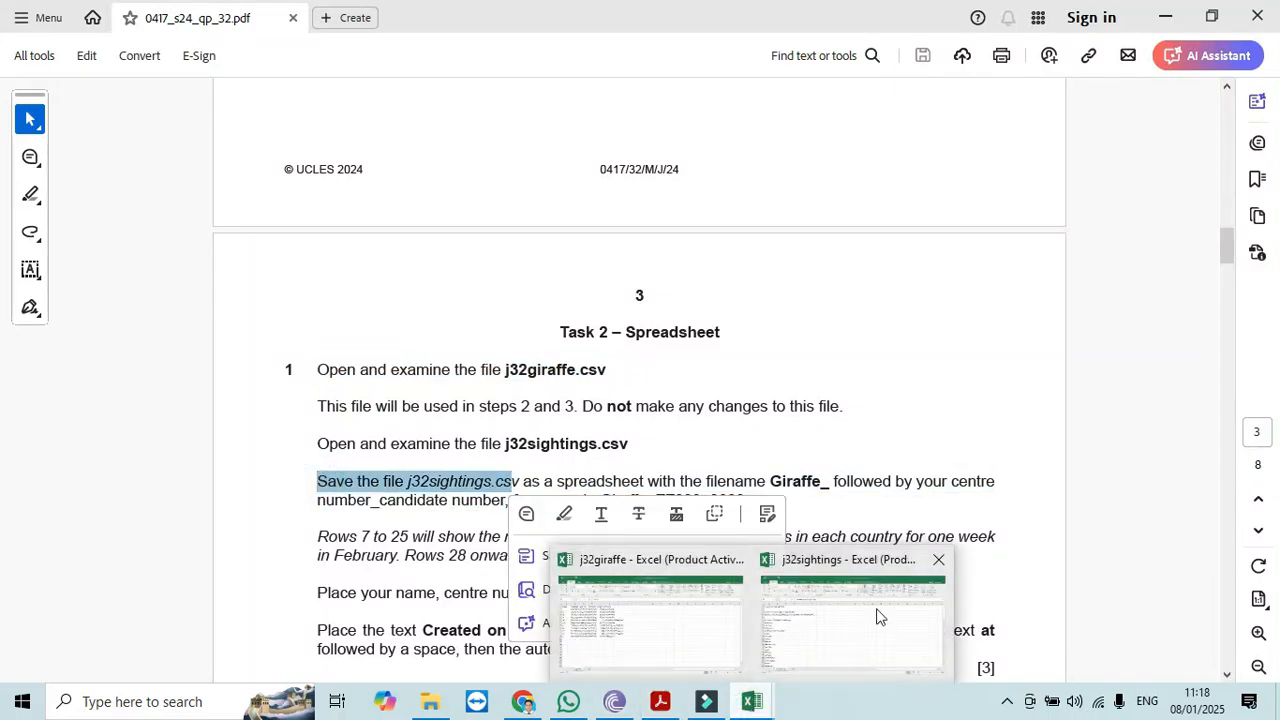
left_click(843, 573)
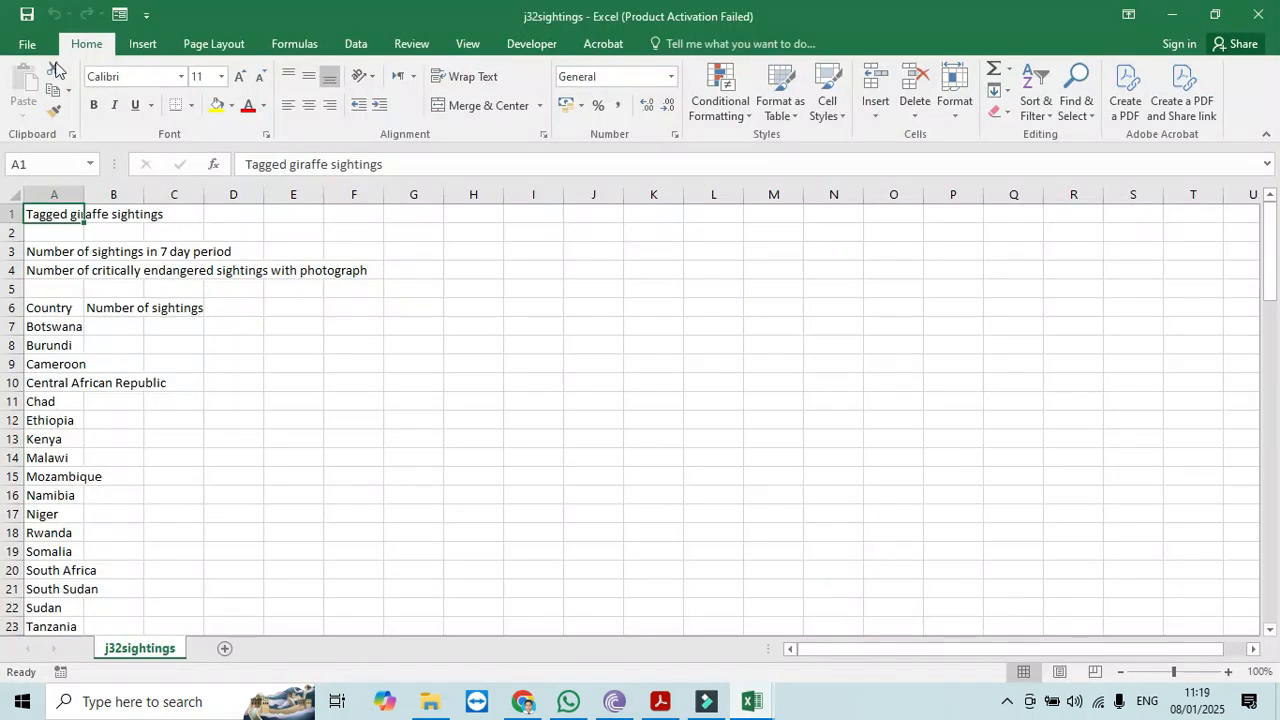
left_click(27, 44)
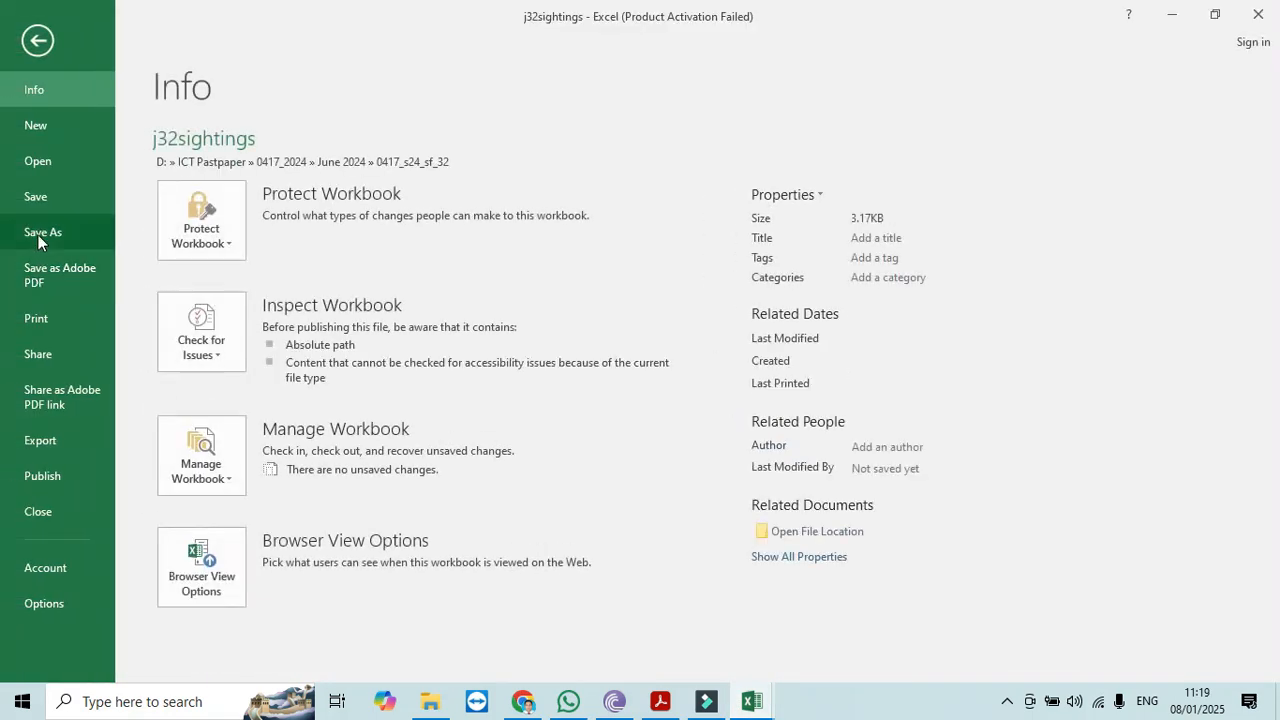
left_click(38, 235)
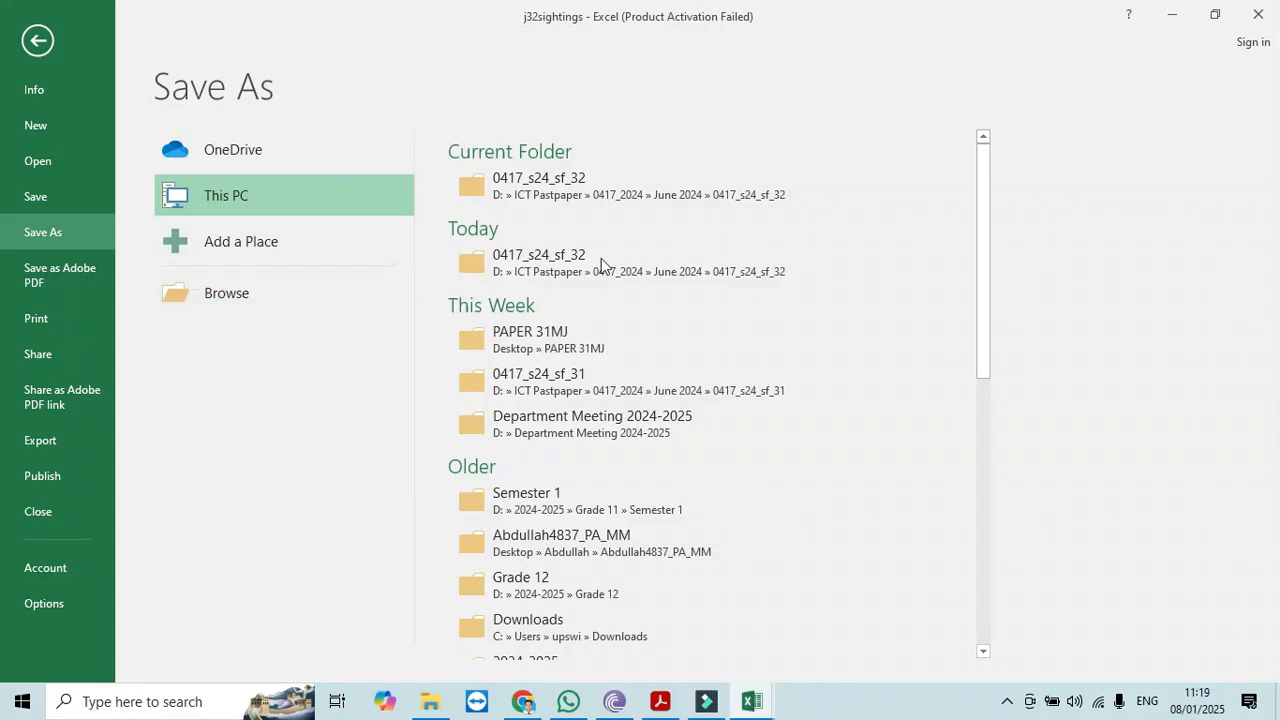
left_click(570, 186)
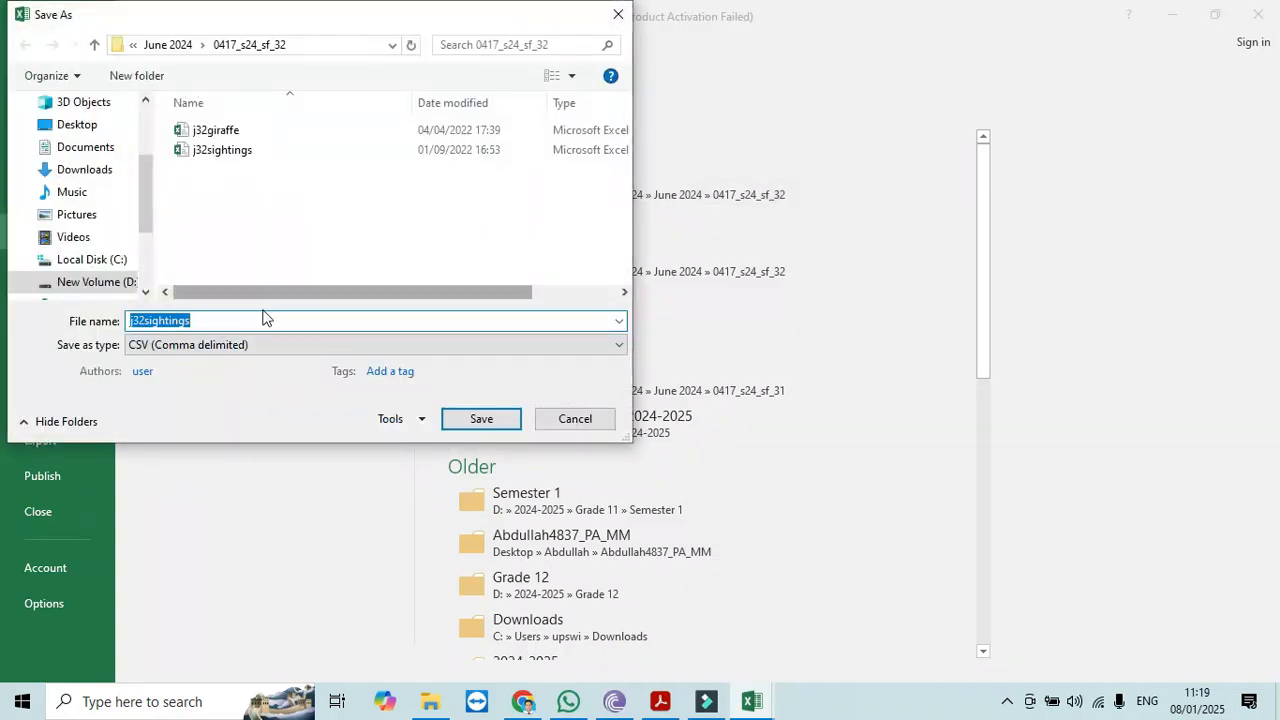
left_click(240, 344)
left_click(155, 12)
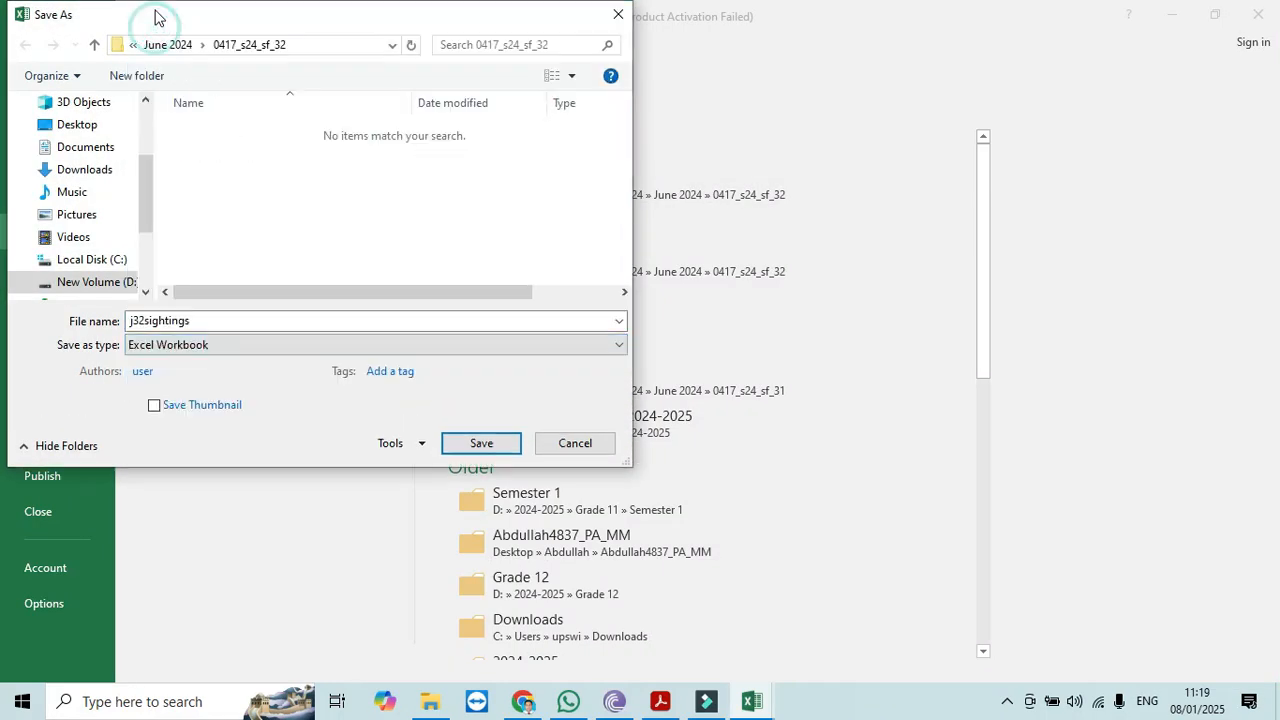
- Copy the example filename Giraffe_ZZ999_9999 from the question paper and save the workbook under that name
left_click(664, 702)
left_click(806, 531)
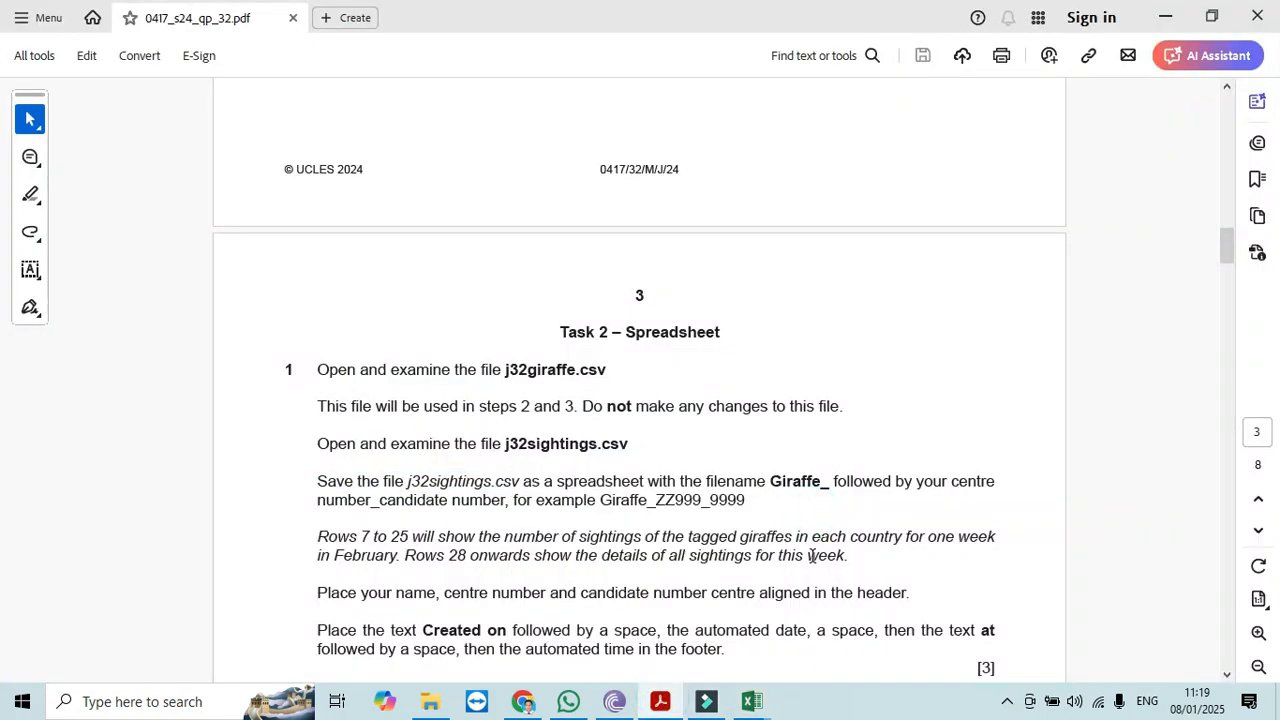
left_click_drag(746, 500, 601, 500)
right_click(630, 502)
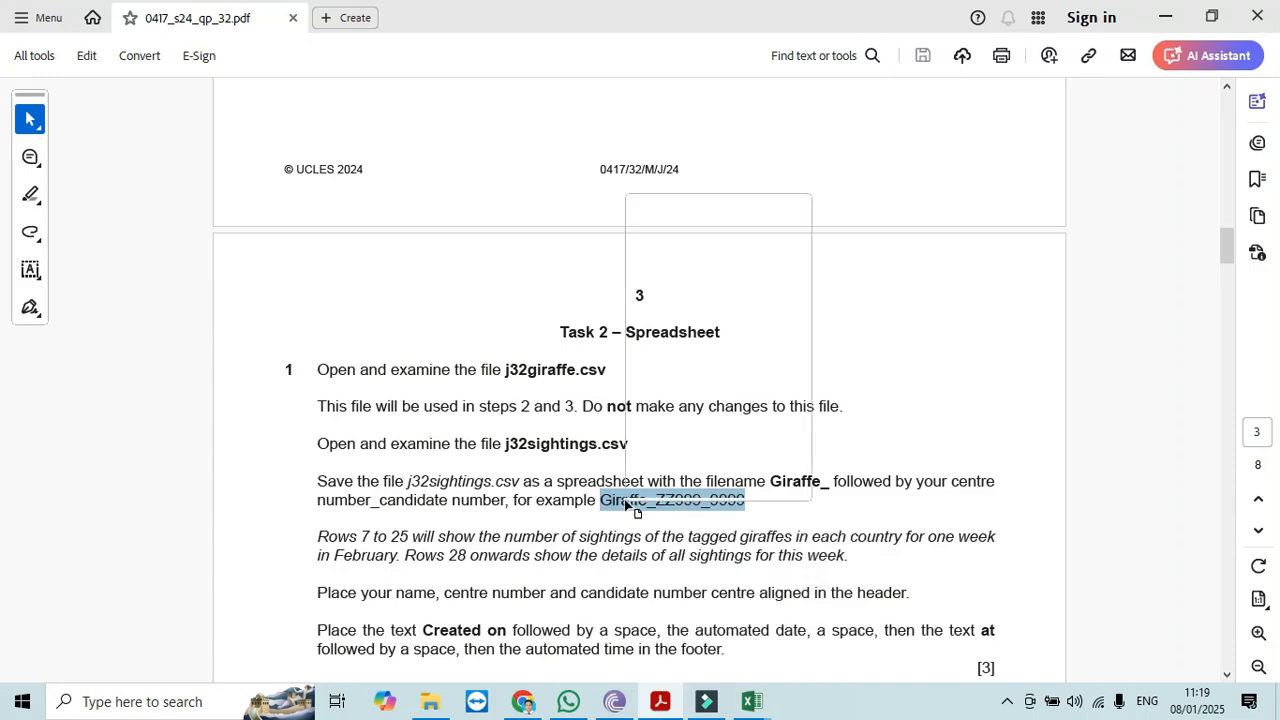
left_click(655, 214)
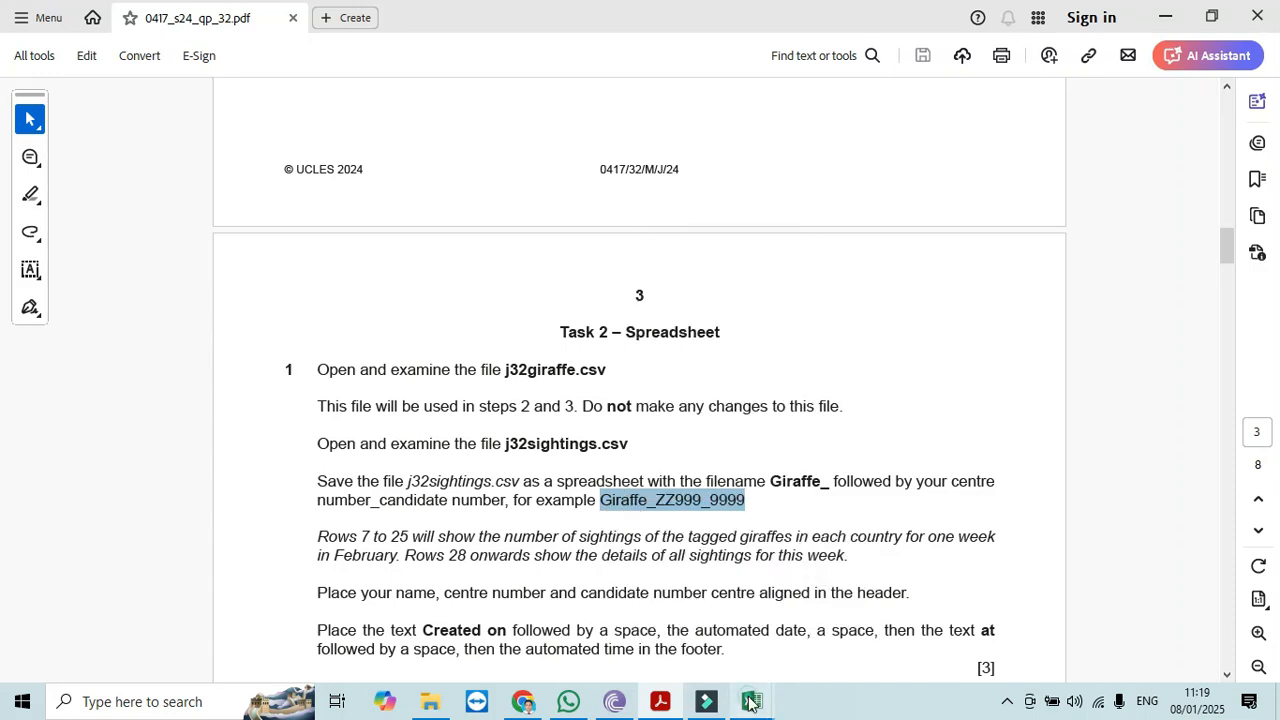
mouse_move(752, 701)
left_click(820, 663)
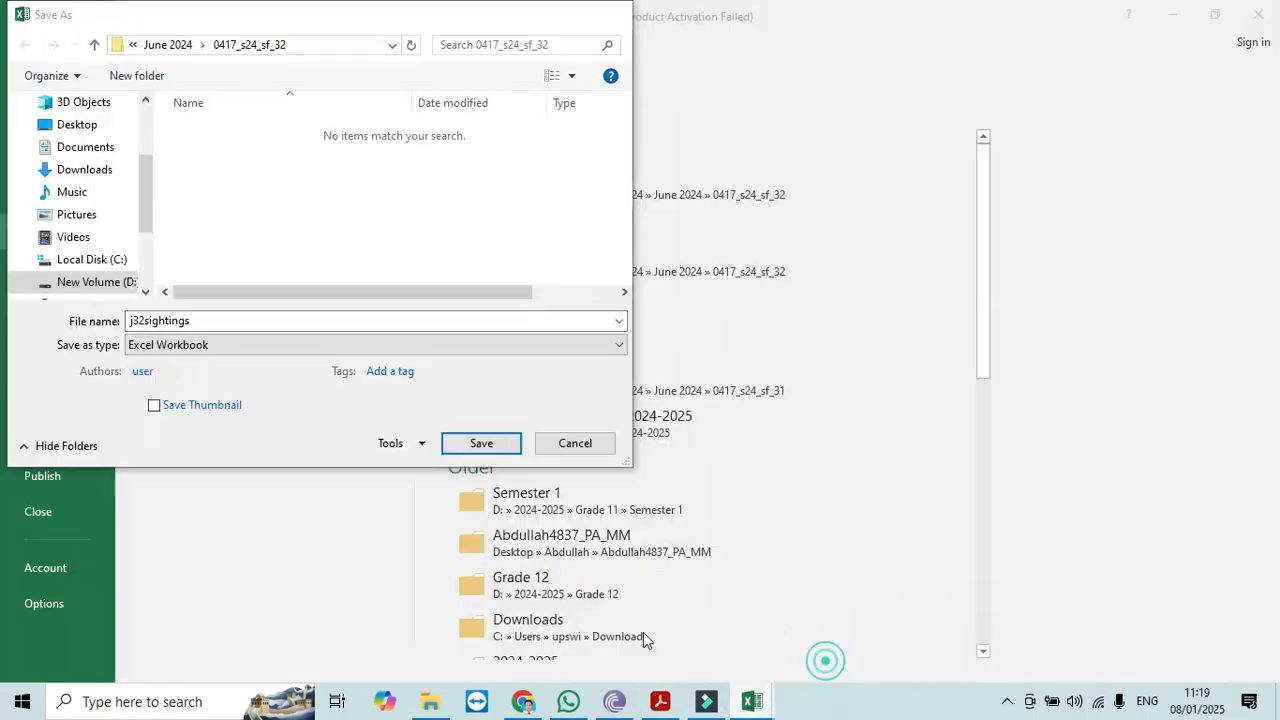
double_click(316, 318)
key("ctrl+v")
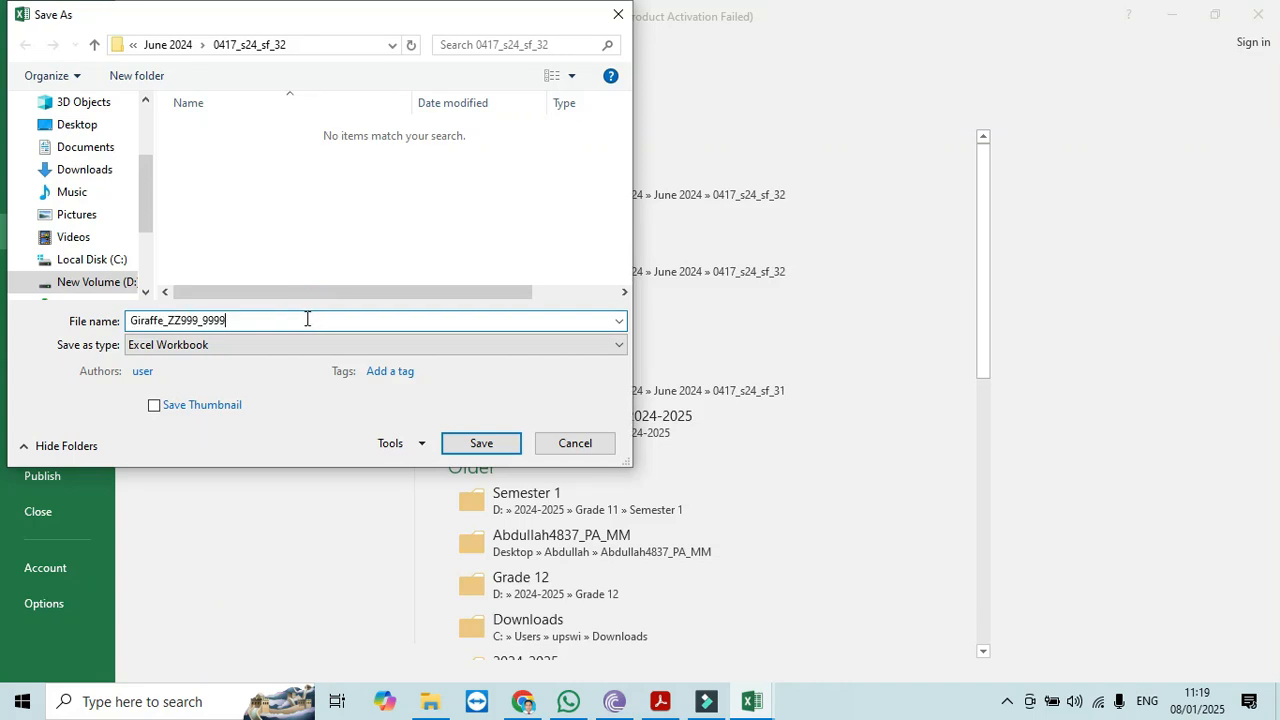
left_click(481, 448)
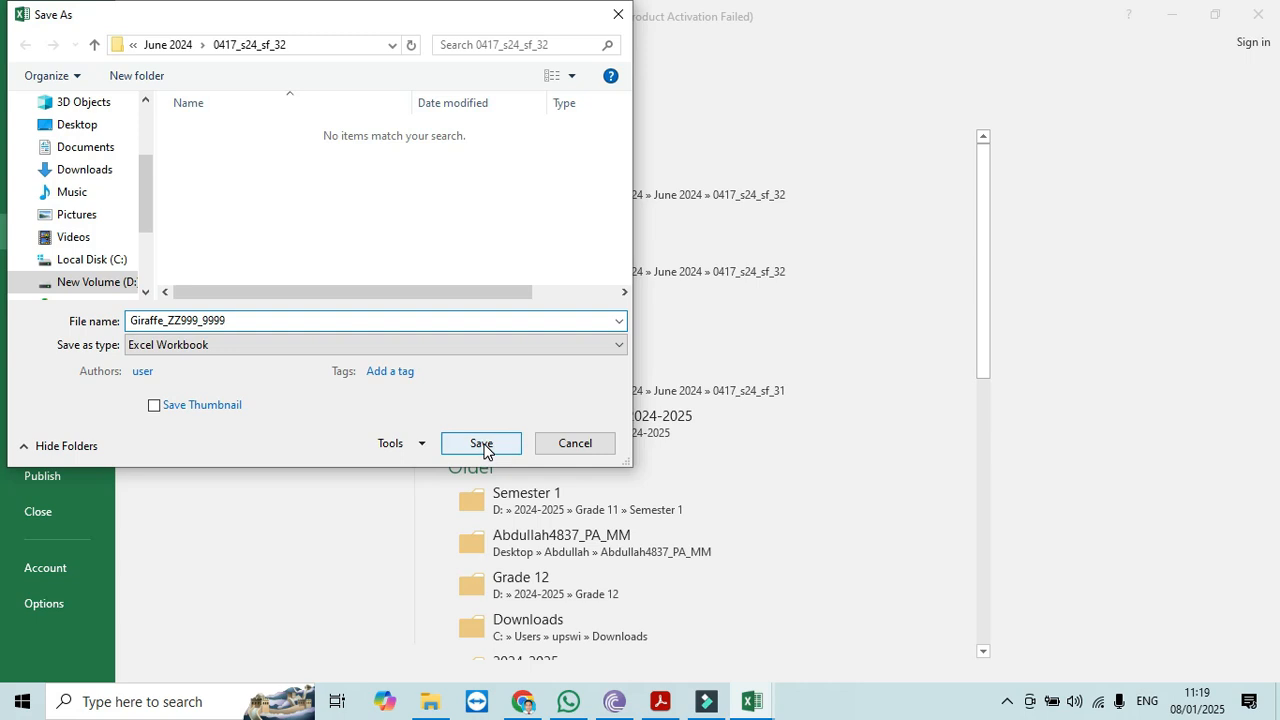
left_click(483, 447)
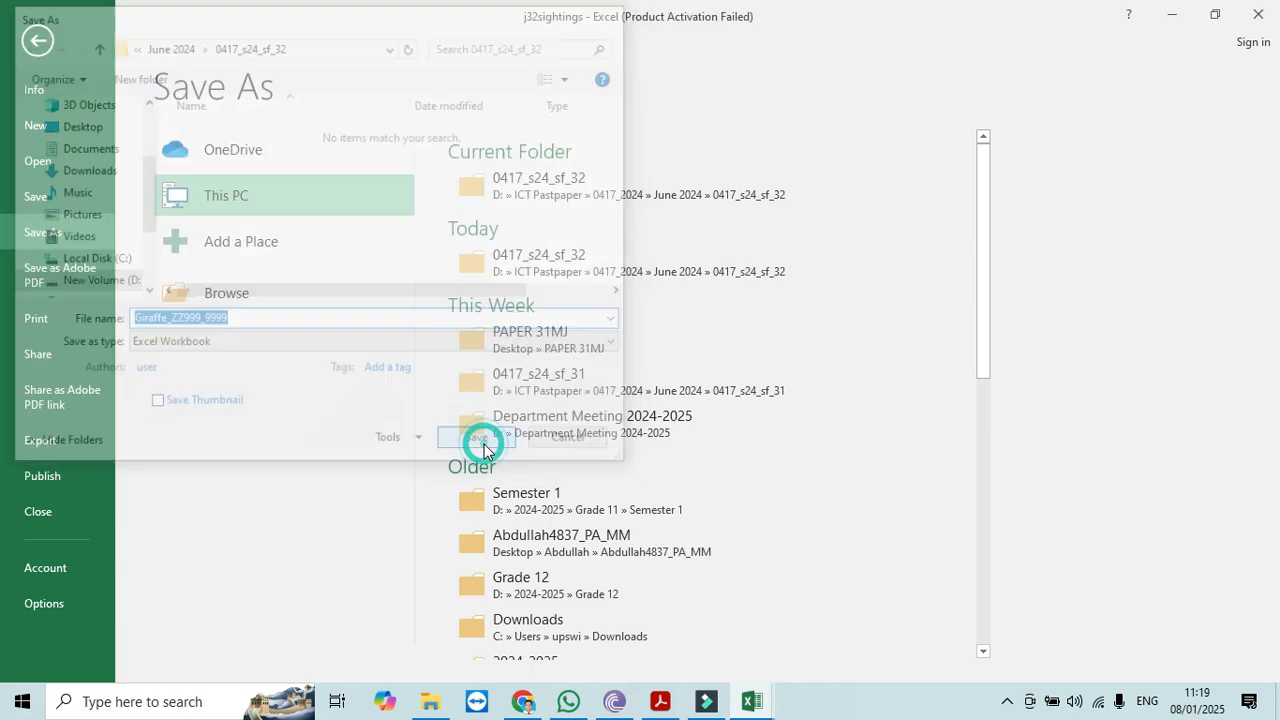
- Following the question paper's header instruction, enter the candidate's name, centre number and candidate number in the centre header of Giraffe_ZZ999_9999
left_click(659, 701)
left_click(390, 534)
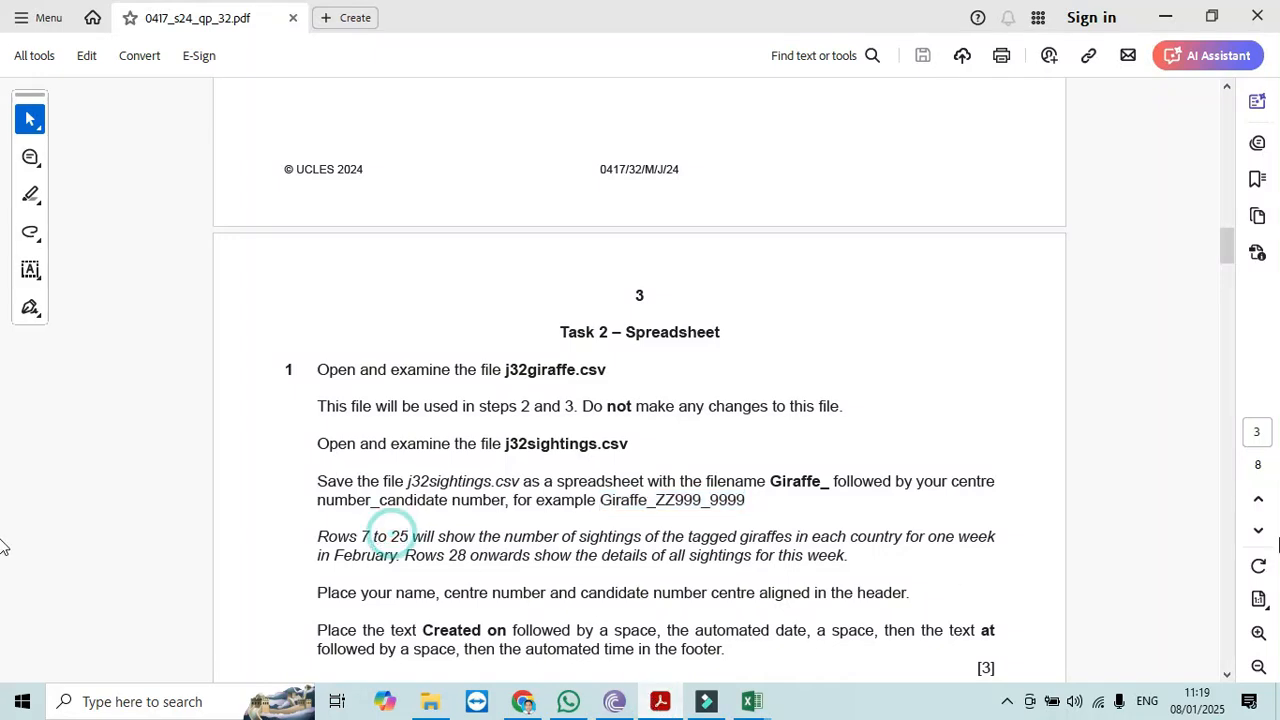
left_click_drag(1226, 240, 1228, 262)
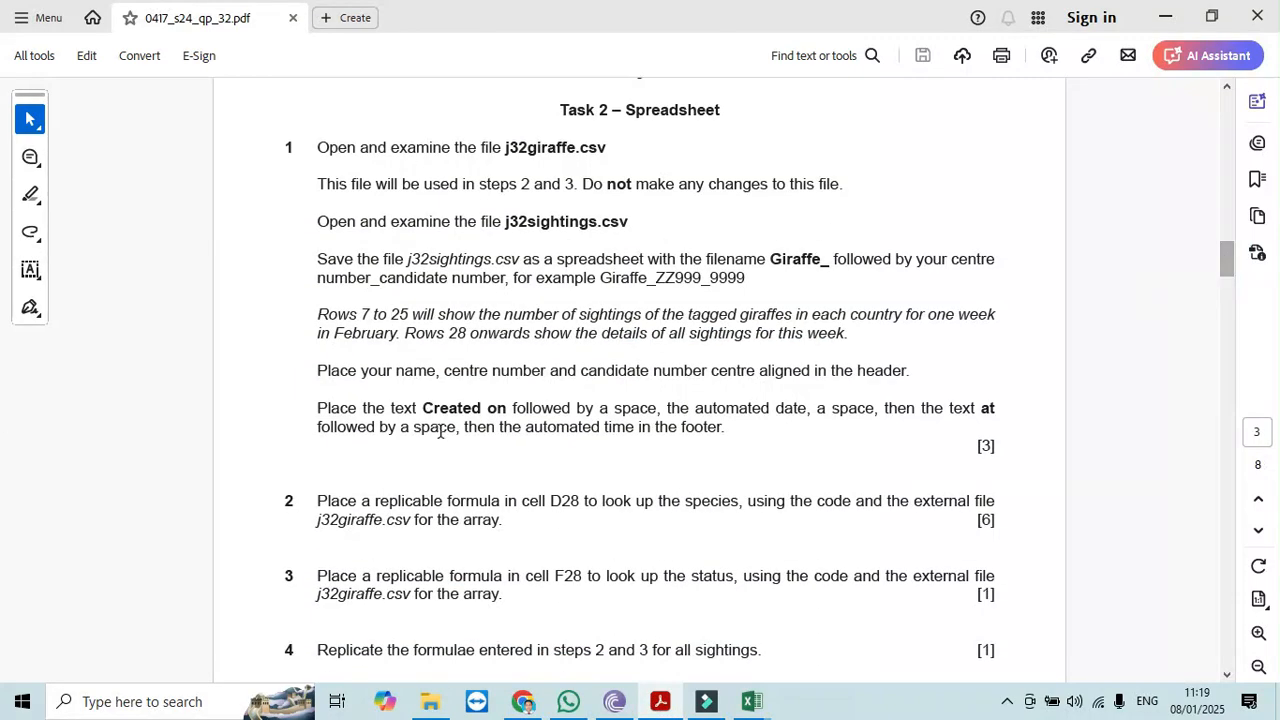
left_click_drag(317, 316, 434, 337)
left_click(368, 396)
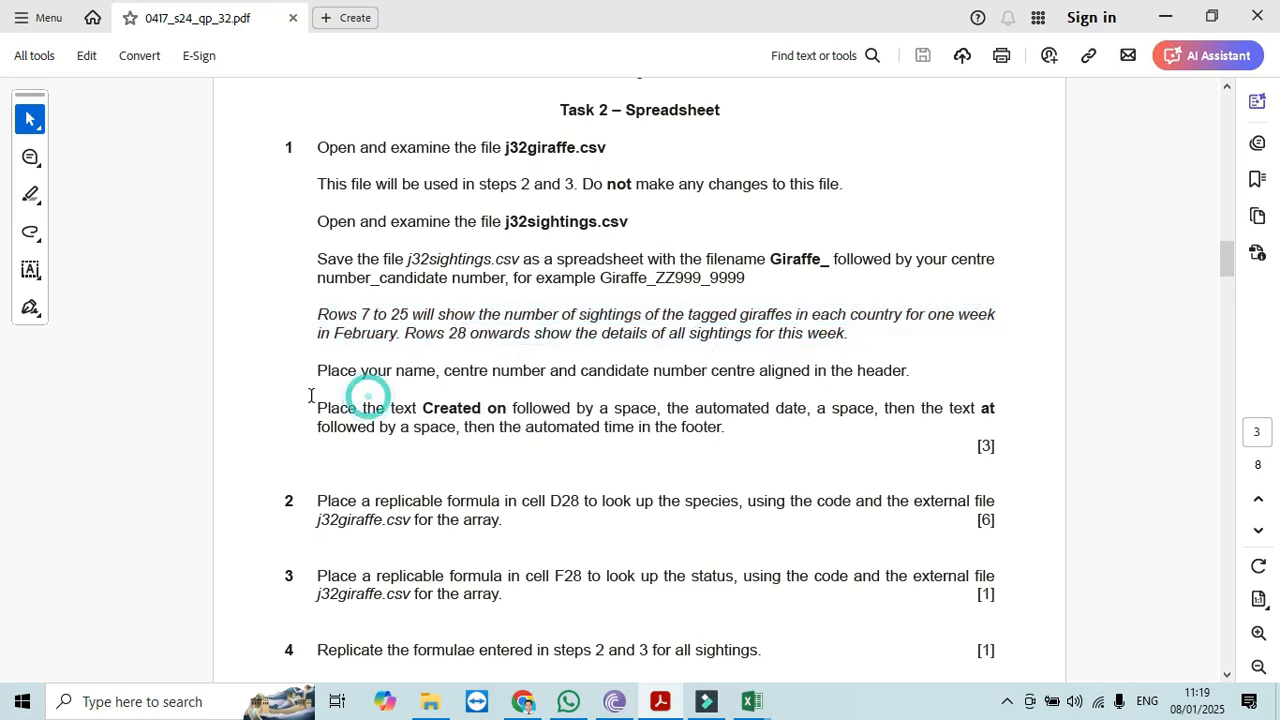
left_click_drag(317, 372, 906, 375)
mouse_move(752, 701)
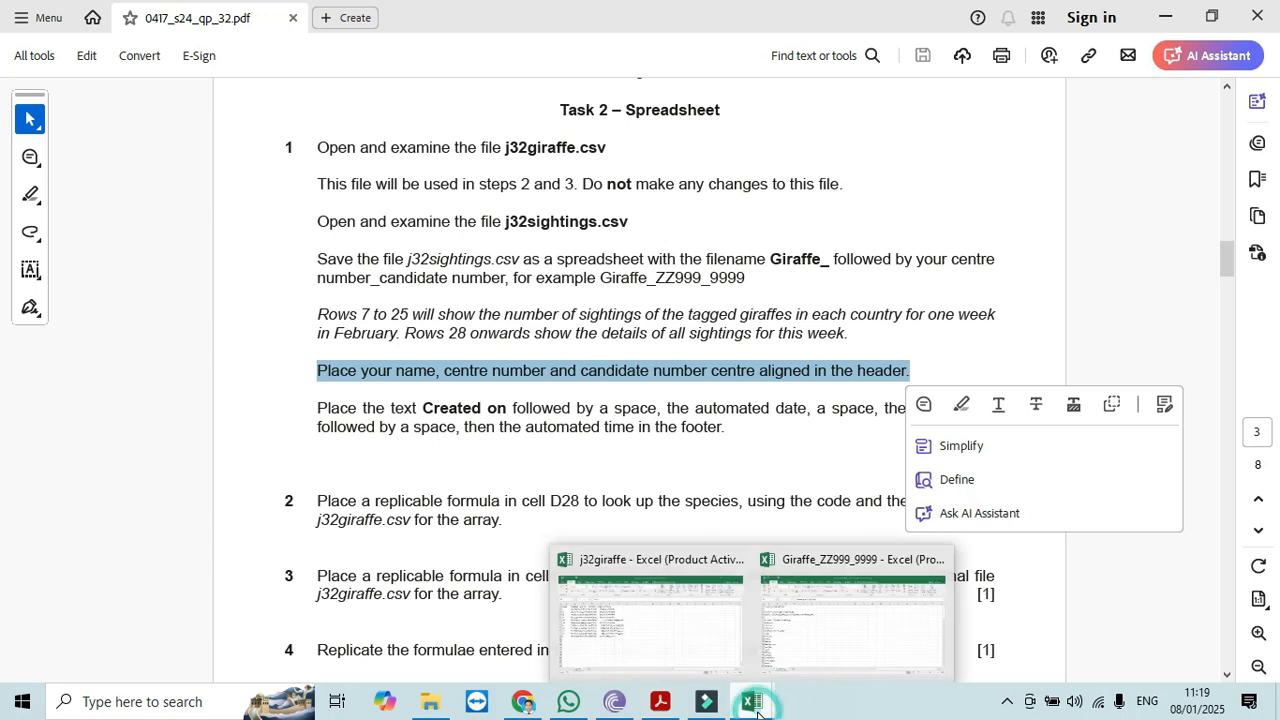
left_click(811, 643)
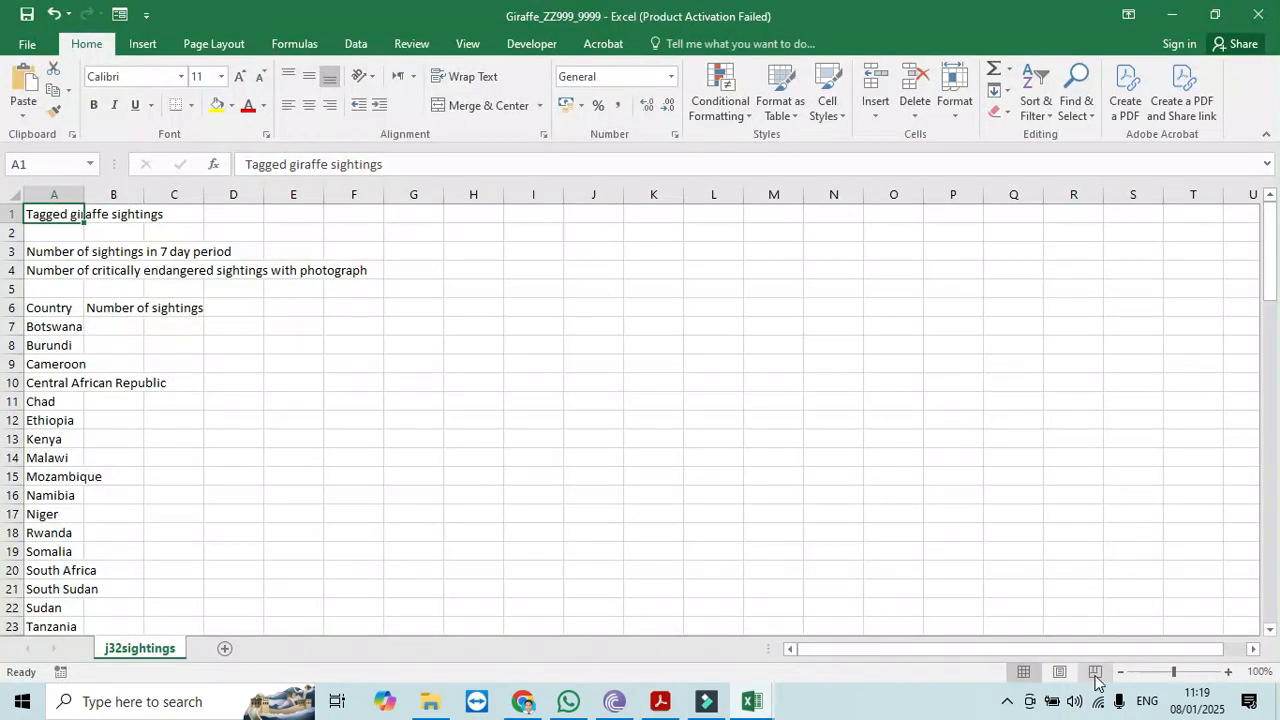
left_click(1060, 672)
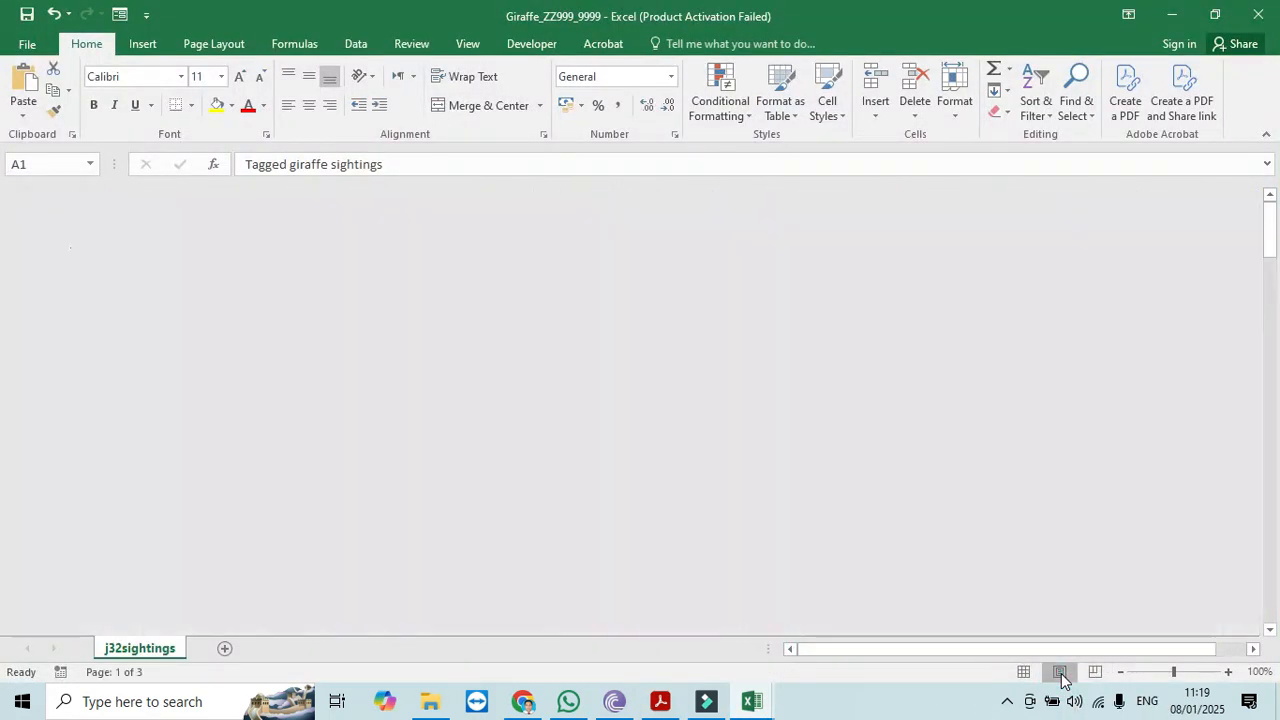
left_click(435, 300)
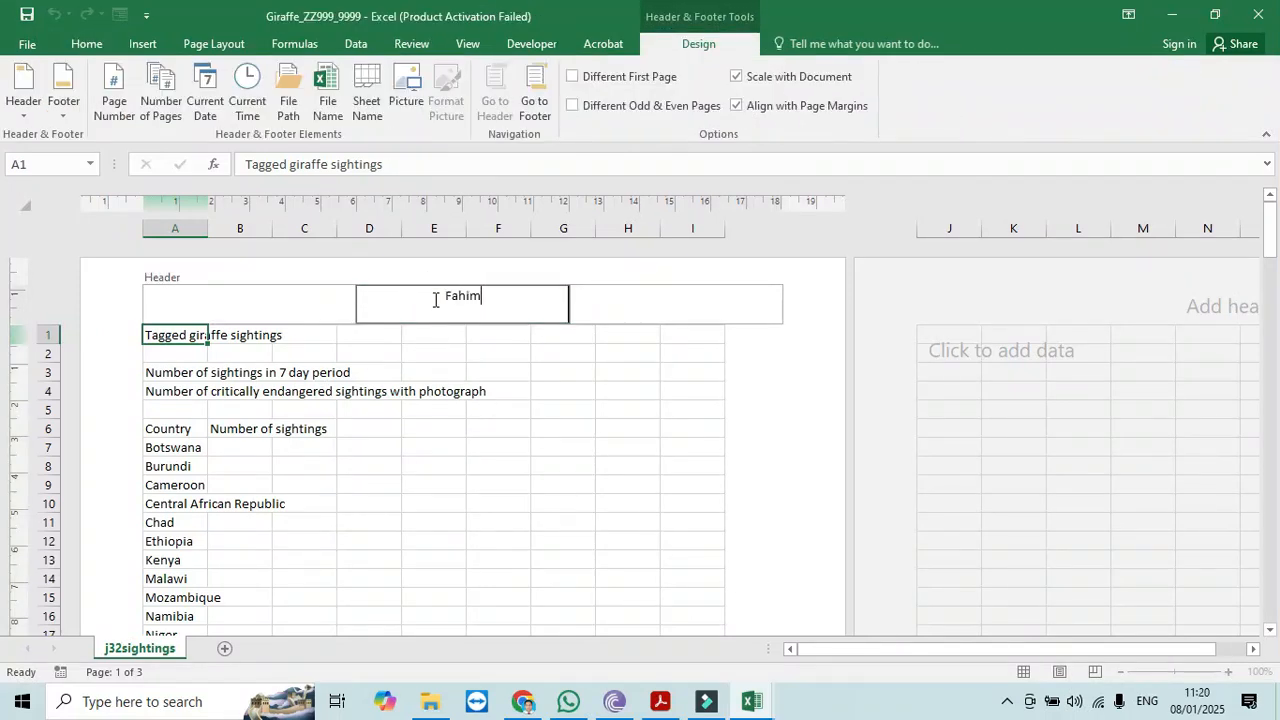
type("Fahim ZZ999 9999")
- Following the question paper's footer instruction, enter the text "Created on" and a space in the centre footer of Giraffe_ZZ999_9999
key("alt+Tab")
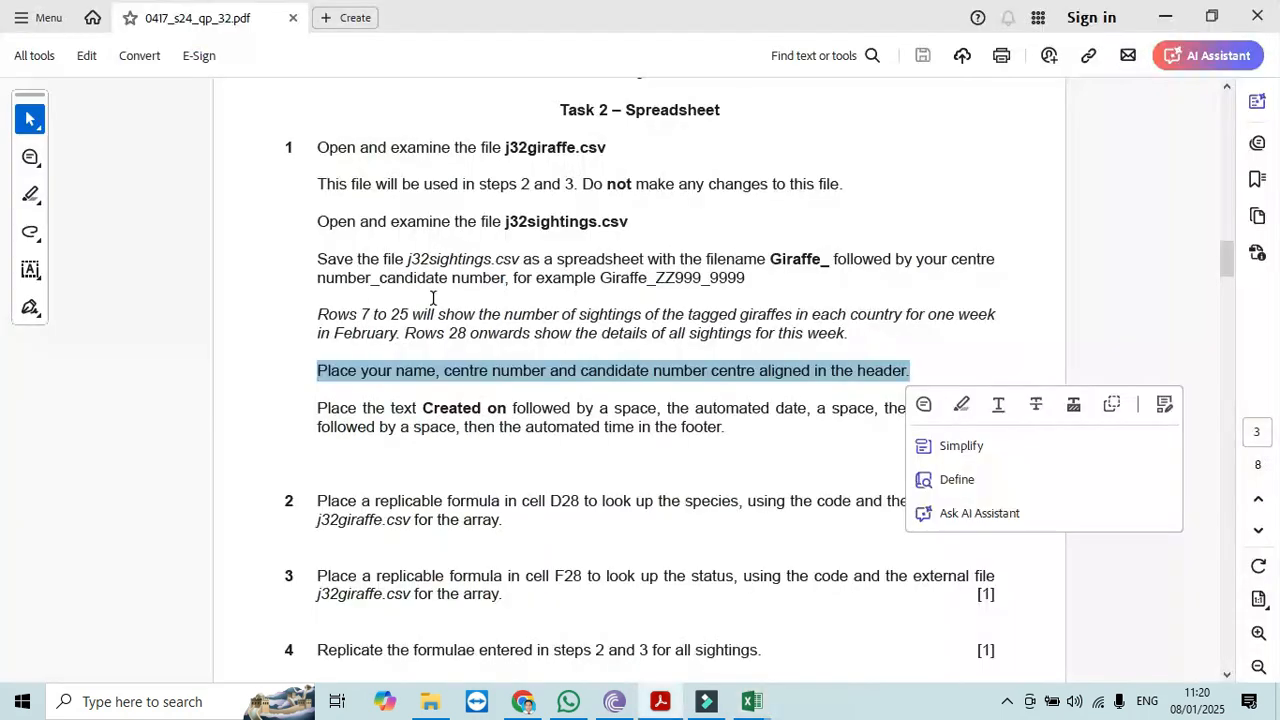
left_click(604, 460)
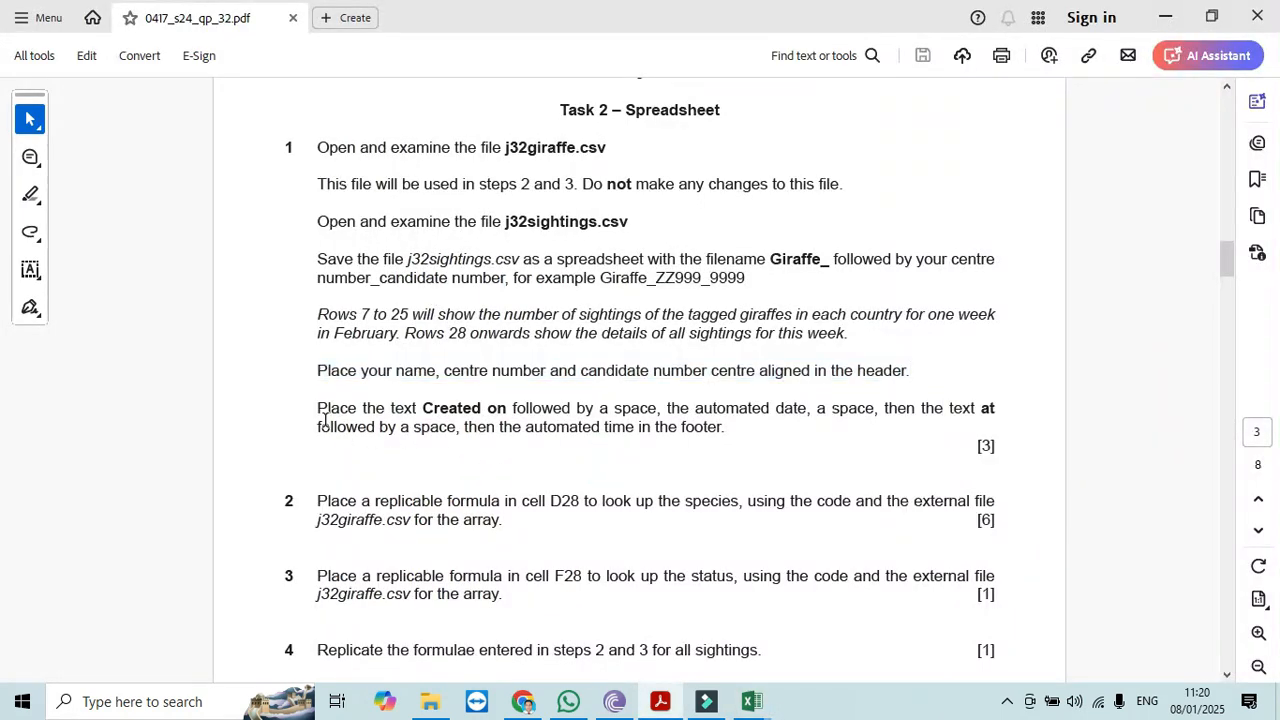
left_click_drag(318, 410, 395, 412)
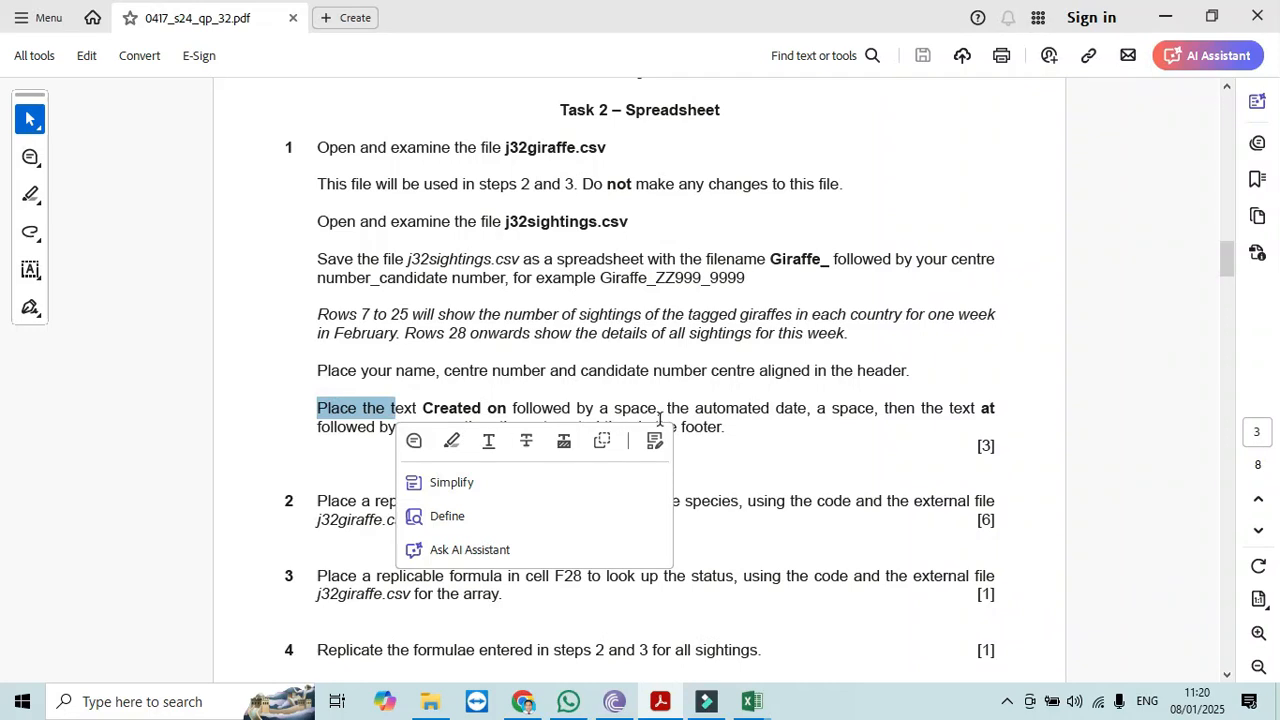
left_click(779, 446)
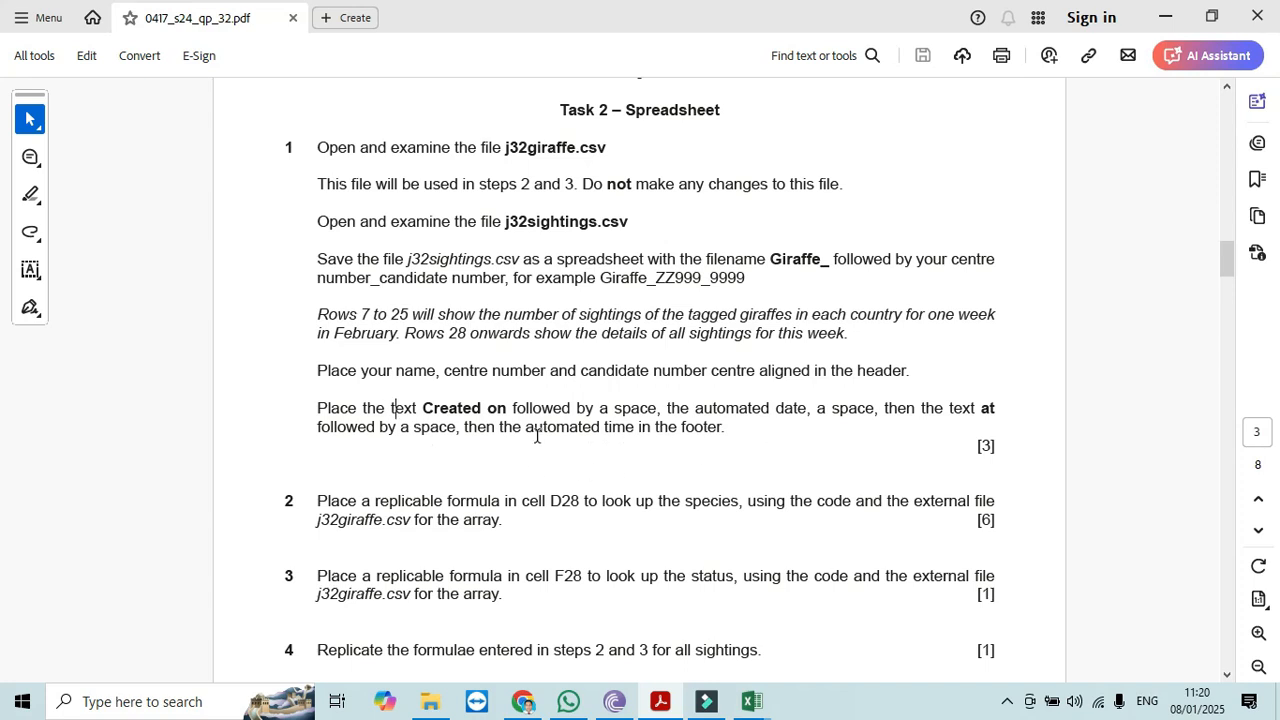
key("alt+Tab")
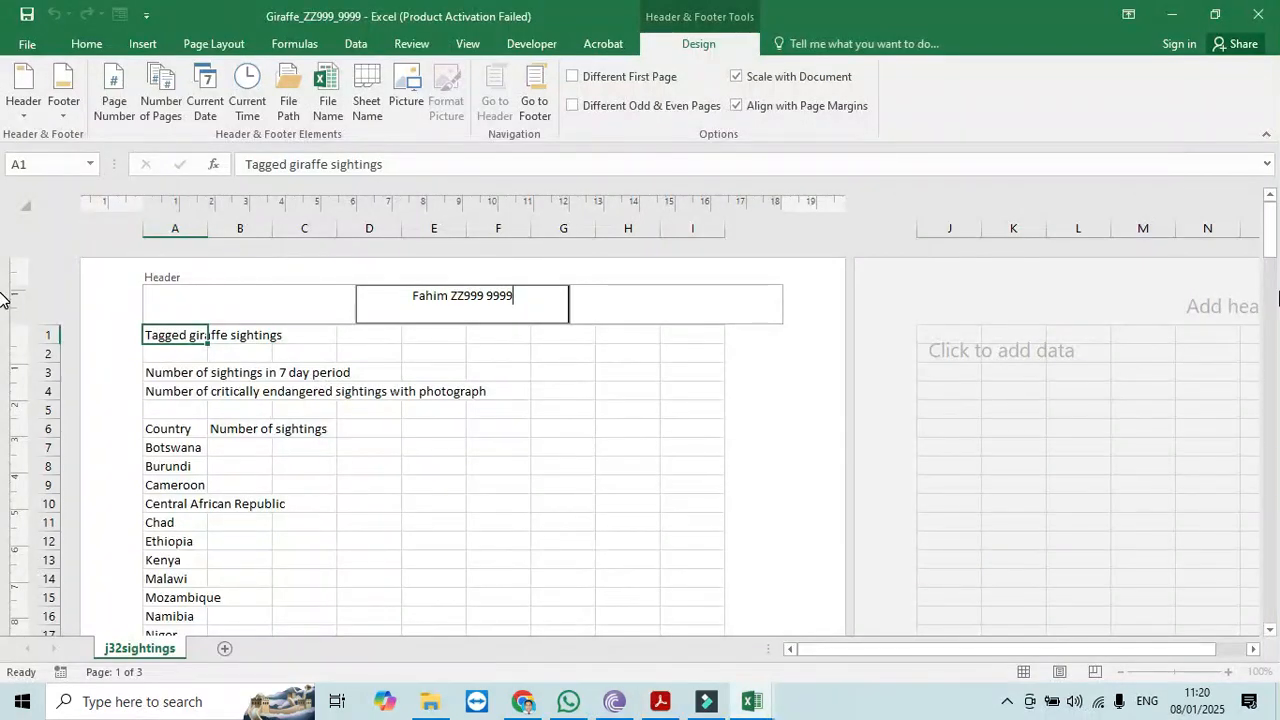
left_click_drag(1273, 240, 1273, 415)
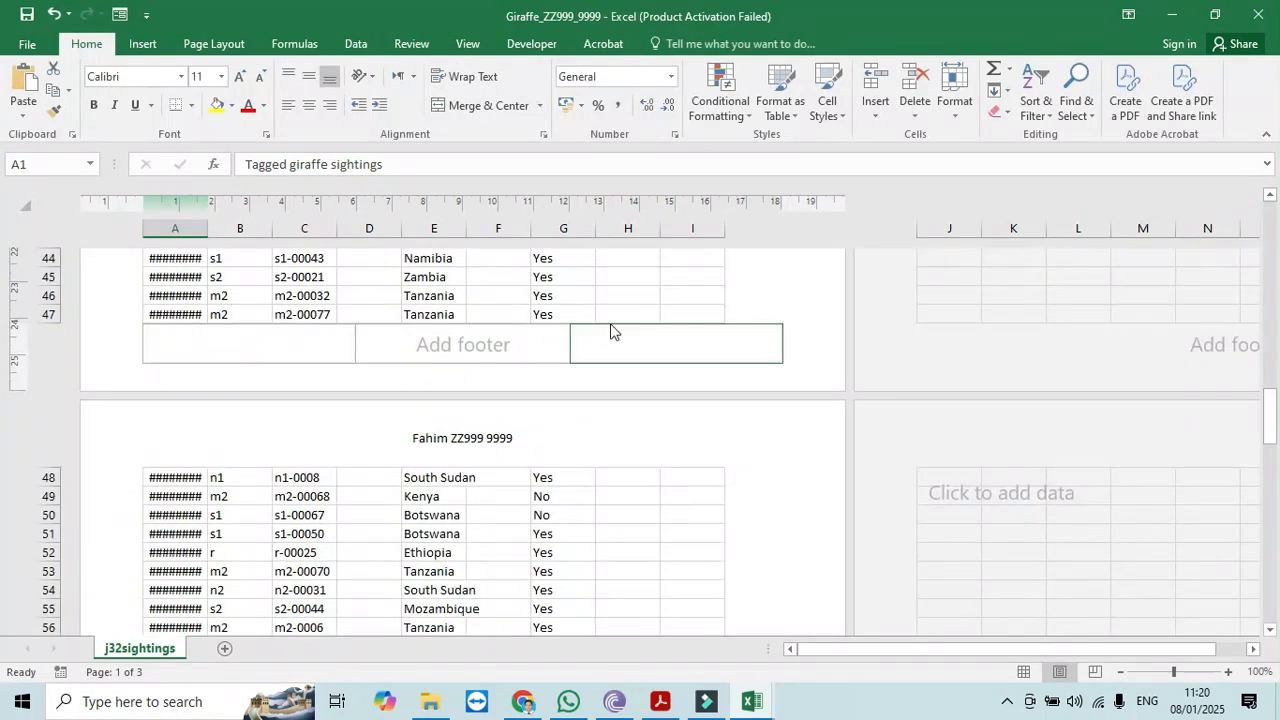
left_click(429, 347)
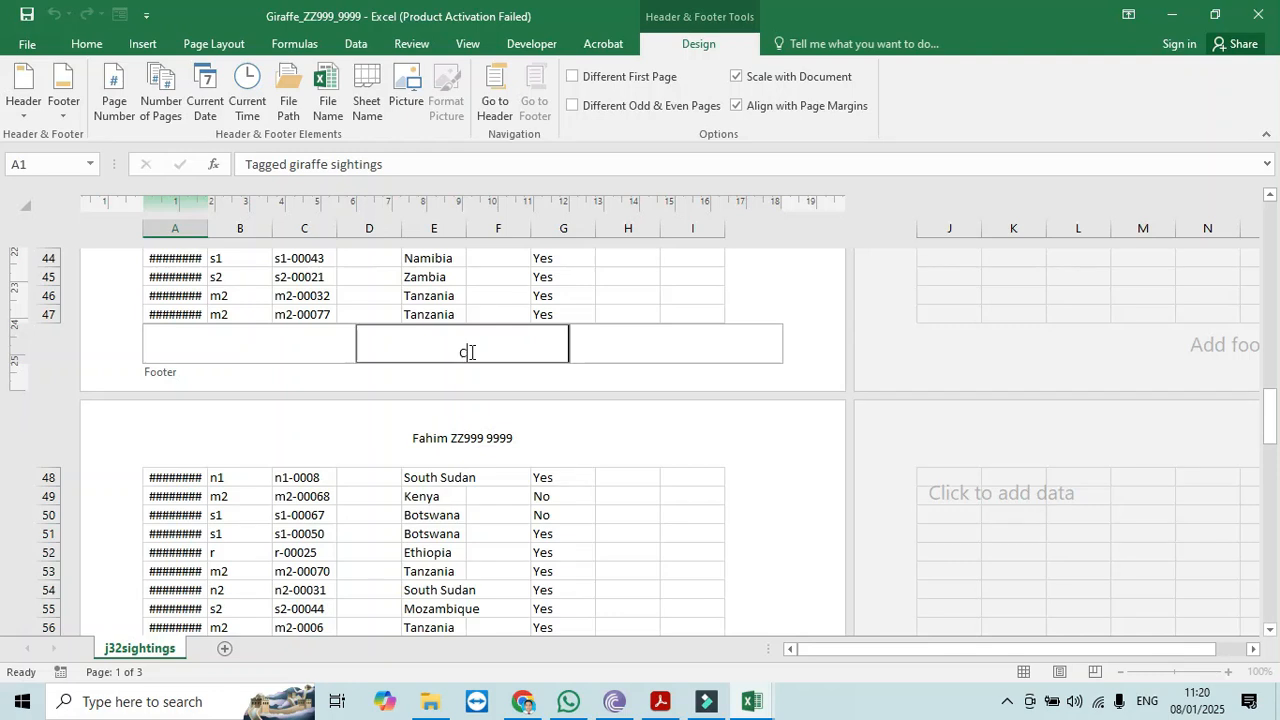
type("Created on")
- Extend the centre footer with the automated date, the text "at" between spaces, and the automated time, checking the wording against the question paper
key("alt+Tab")
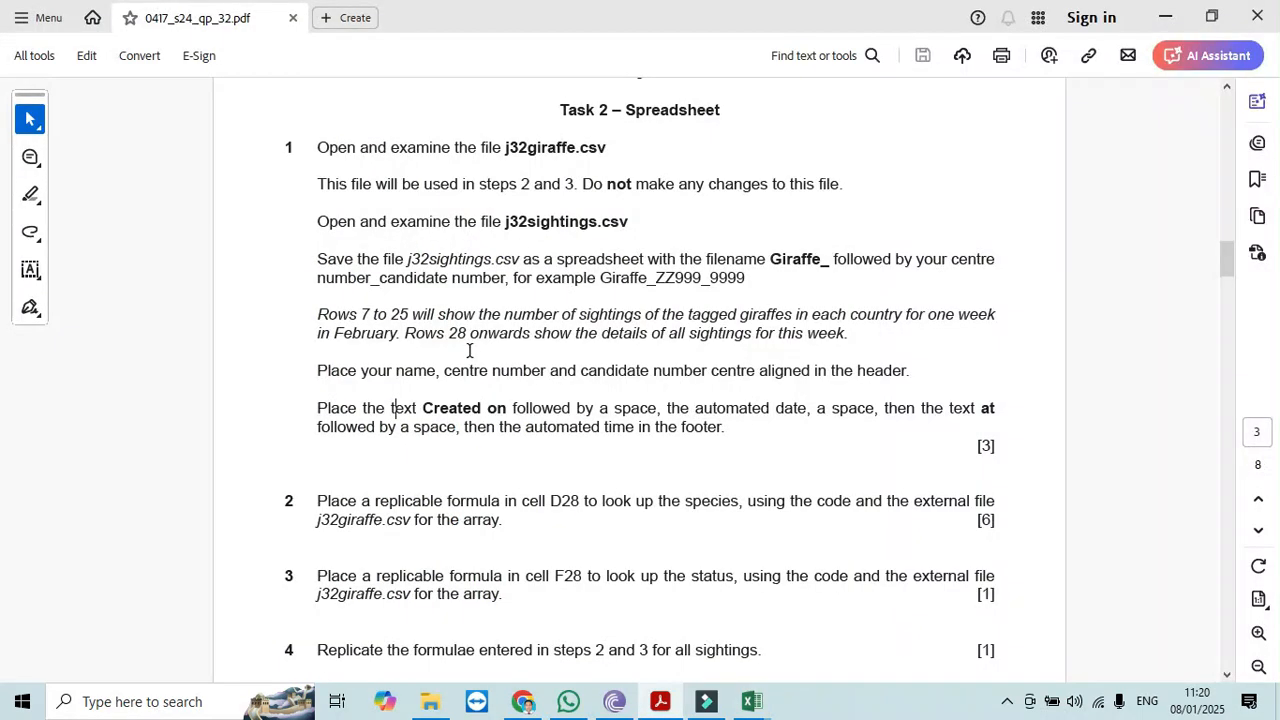
key("alt+Tab")
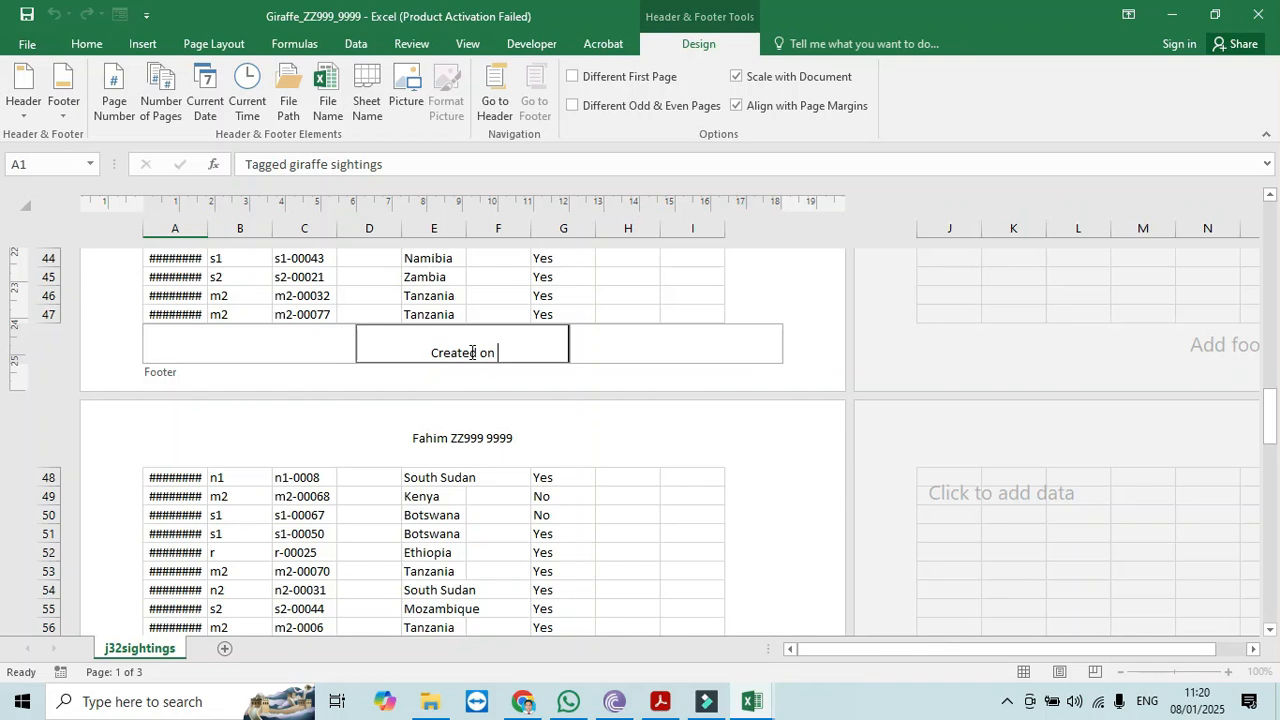
key("alt+Tab")
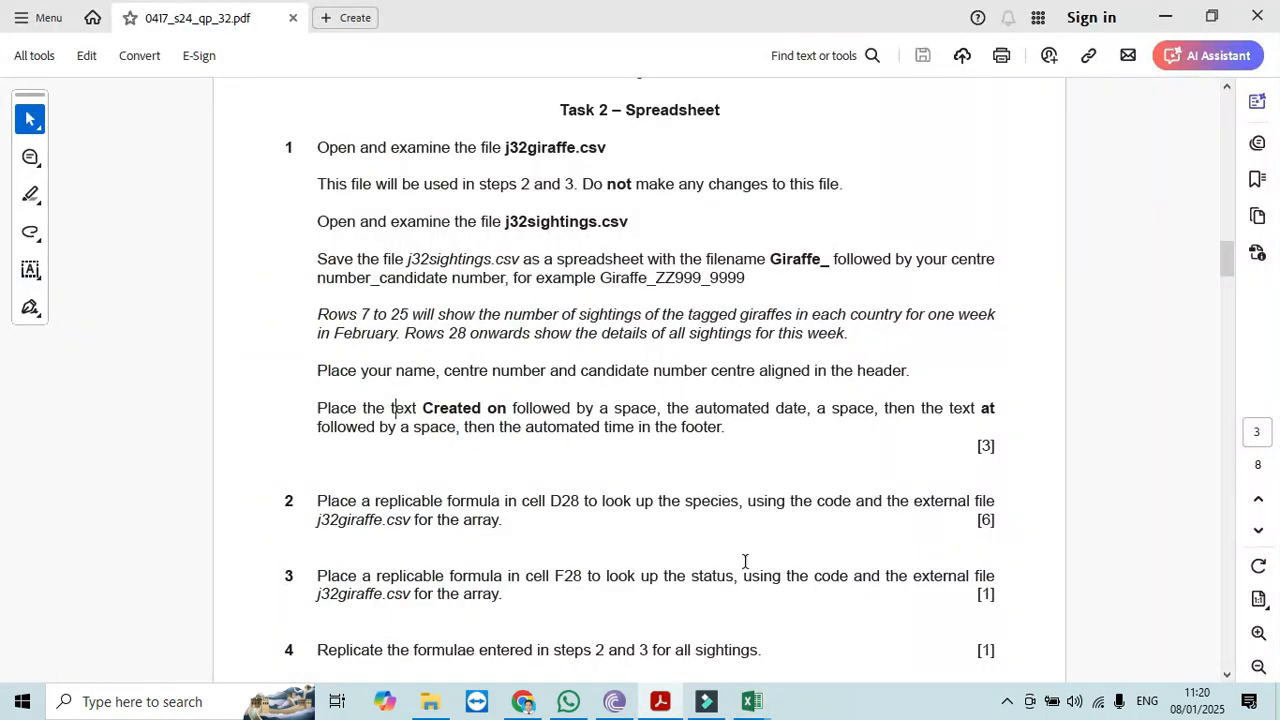
key("alt+Tab")
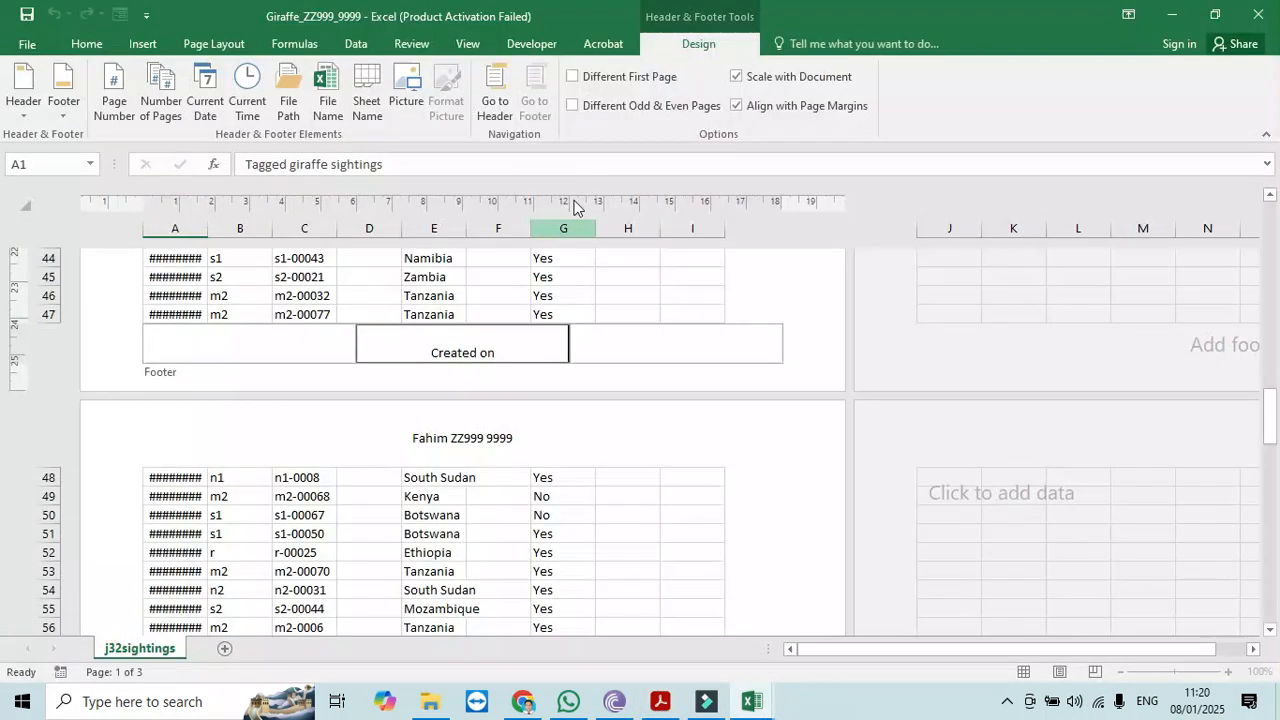
left_click(207, 96)
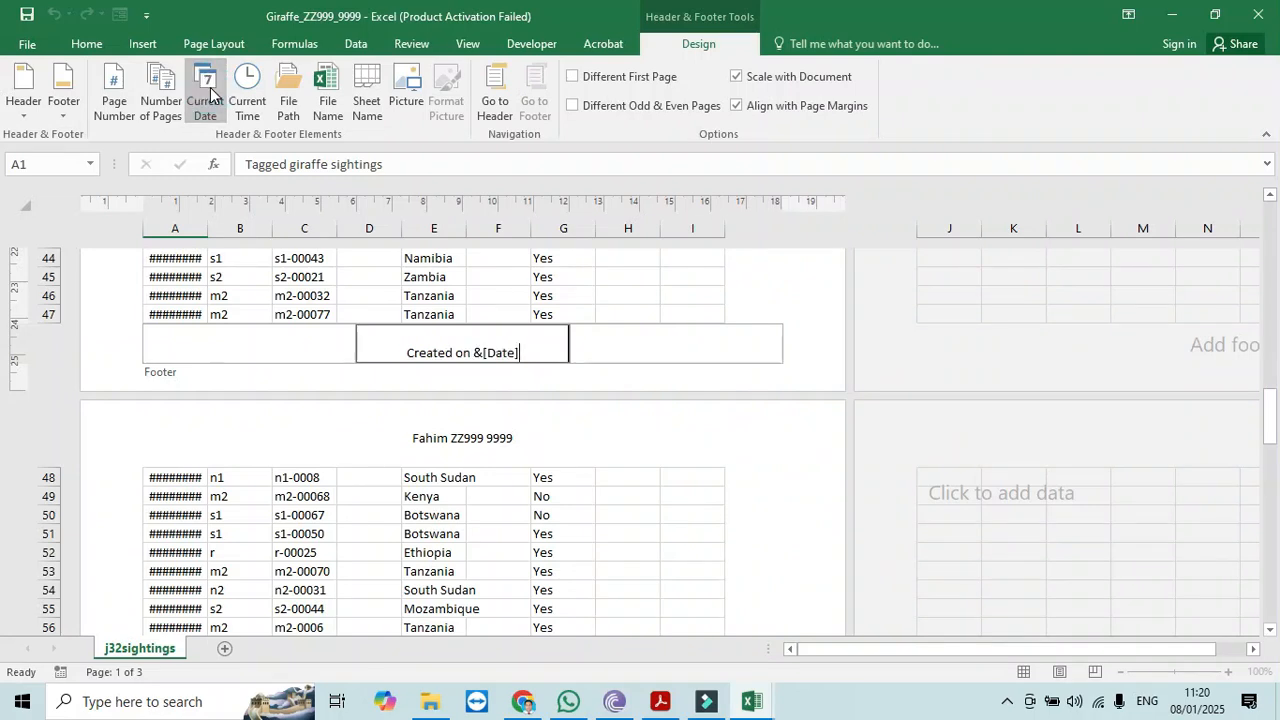
type("at")
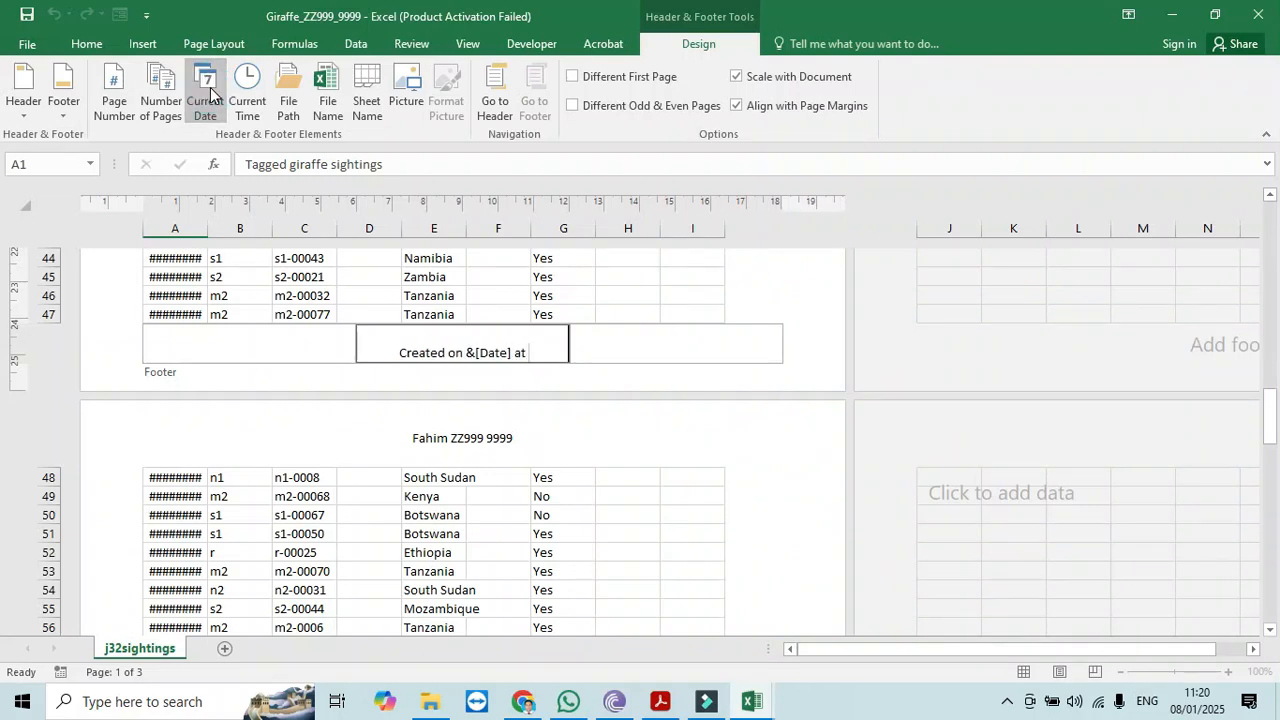
left_click(248, 89)
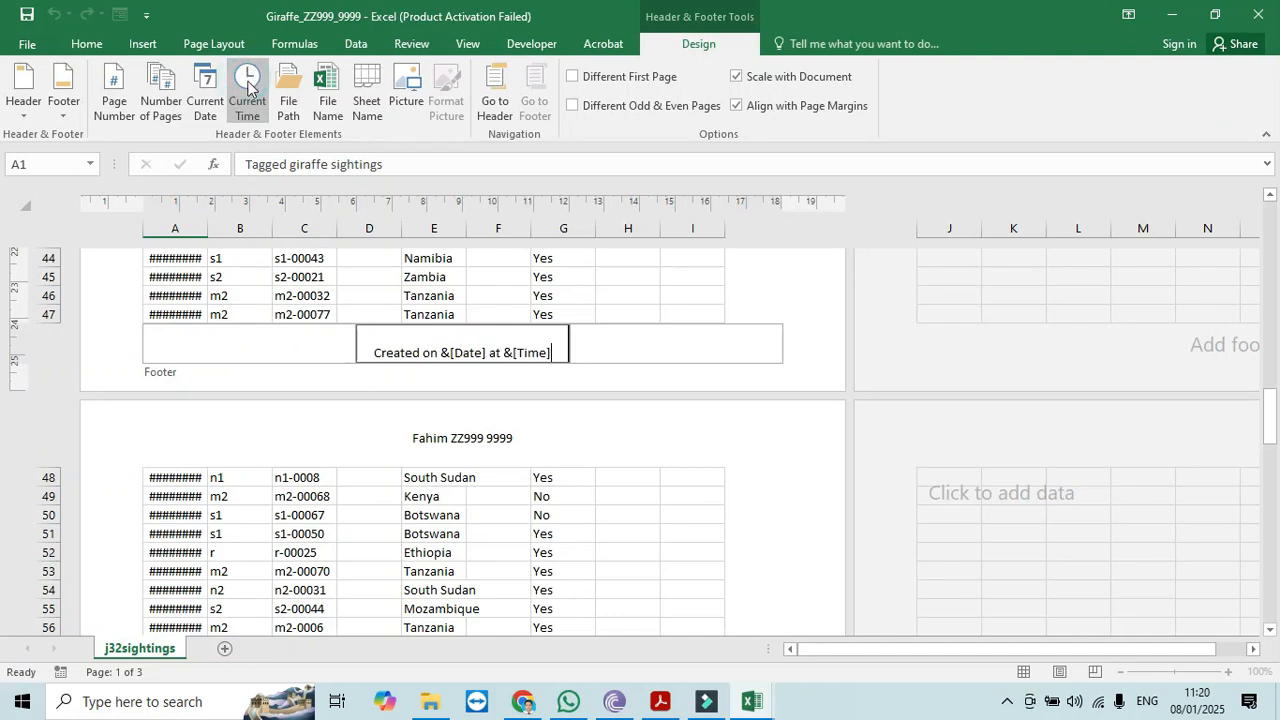
- Check the footer instruction once more, finish editing the footer and return the worksheet to Normal view
key("alt+Tab")
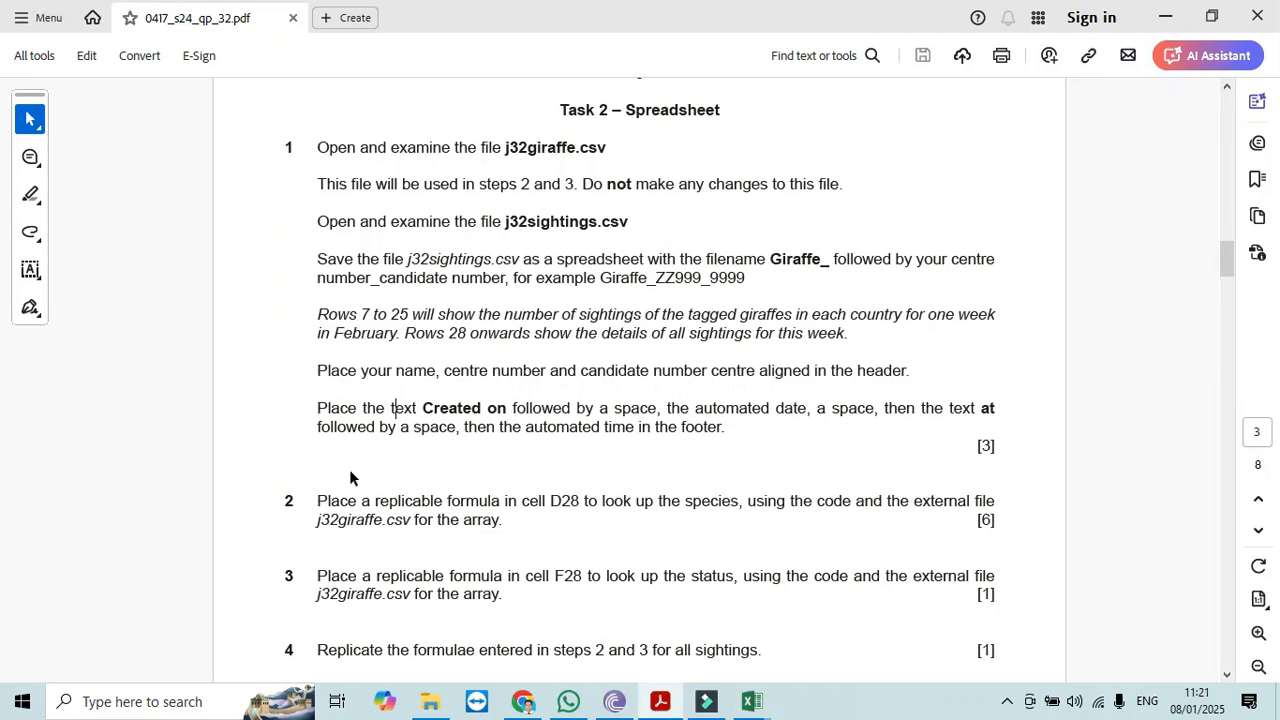
key("alt+Tab")
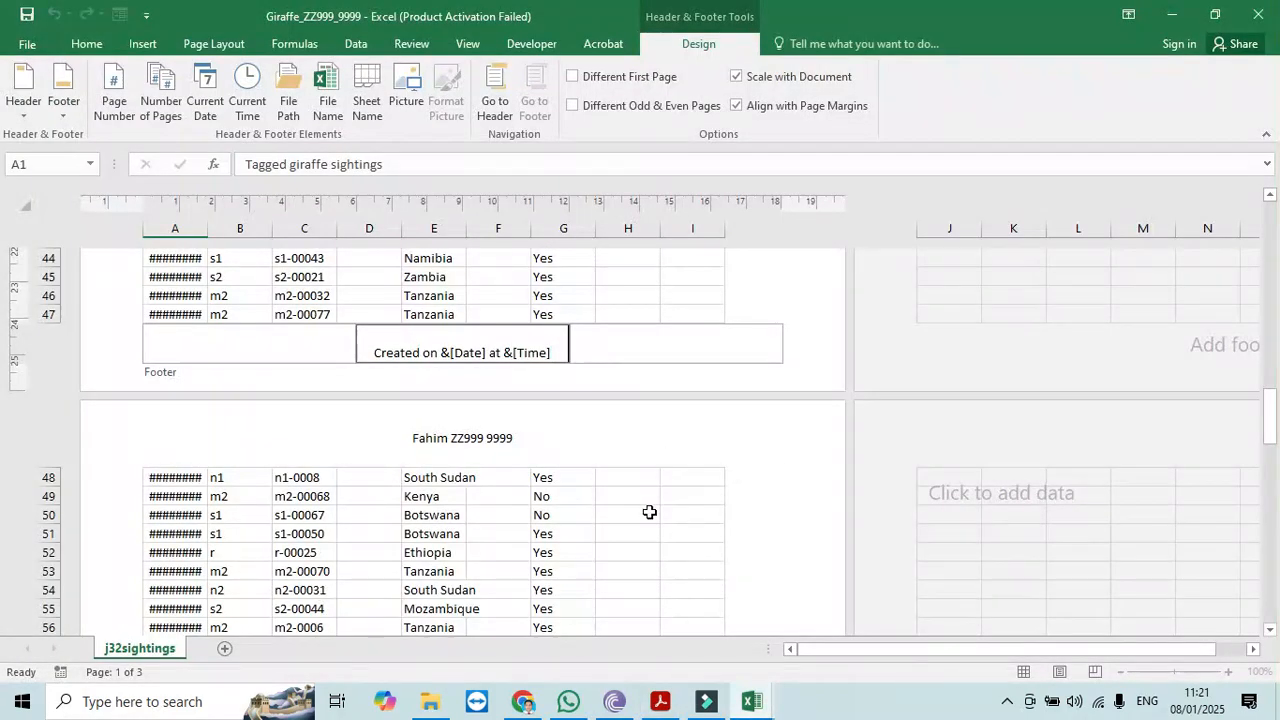
left_click(649, 512)
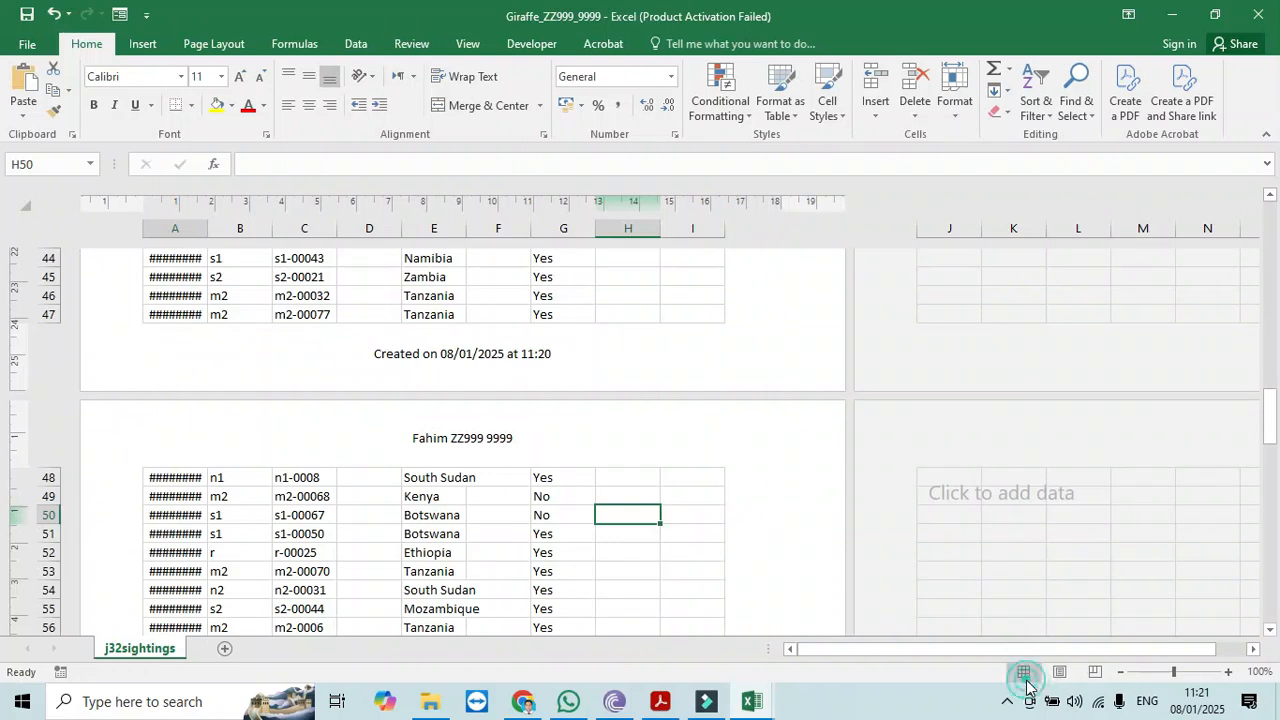
left_click(1024, 673)
- Following question 2 of the paper, start a VLOOKUP formula in cell D28 of Giraffe_ZZ999_9999 with code cell B28 as the lookup value
key("alt+Tab")
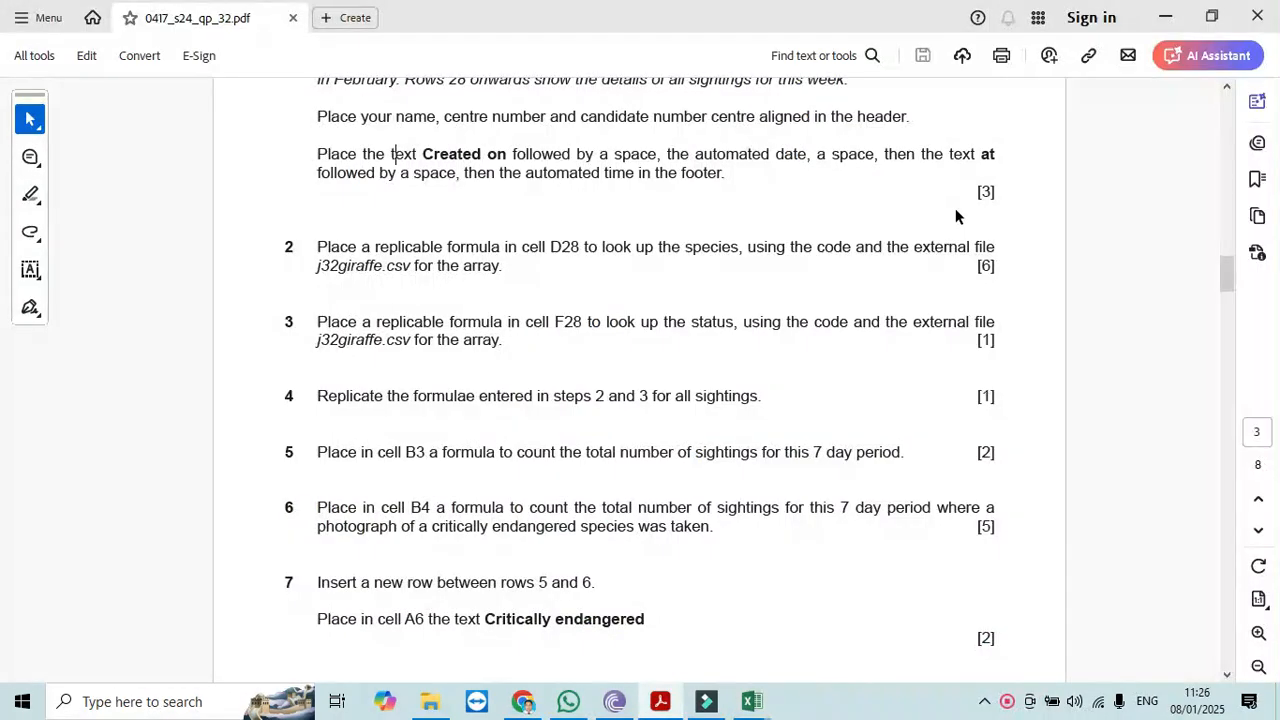
left_click_drag(316, 246, 505, 276)
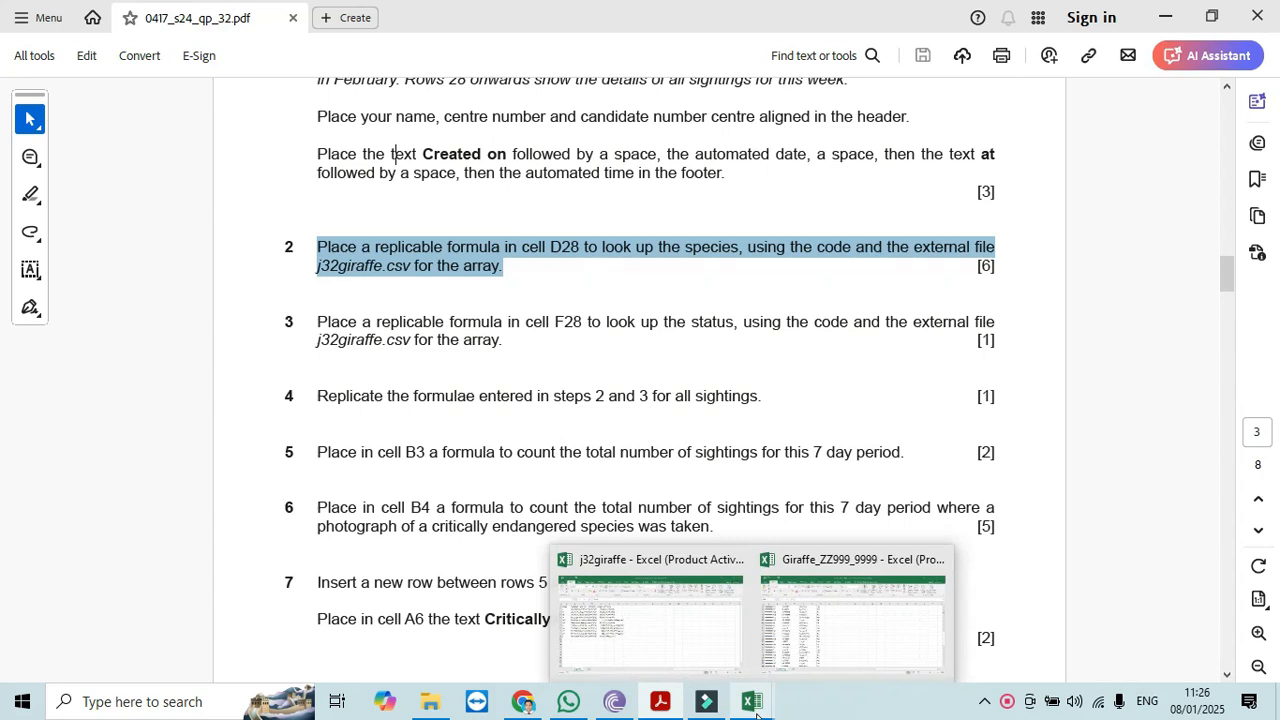
left_click(855, 630)
left_click_drag(1270, 445, 1270, 255)
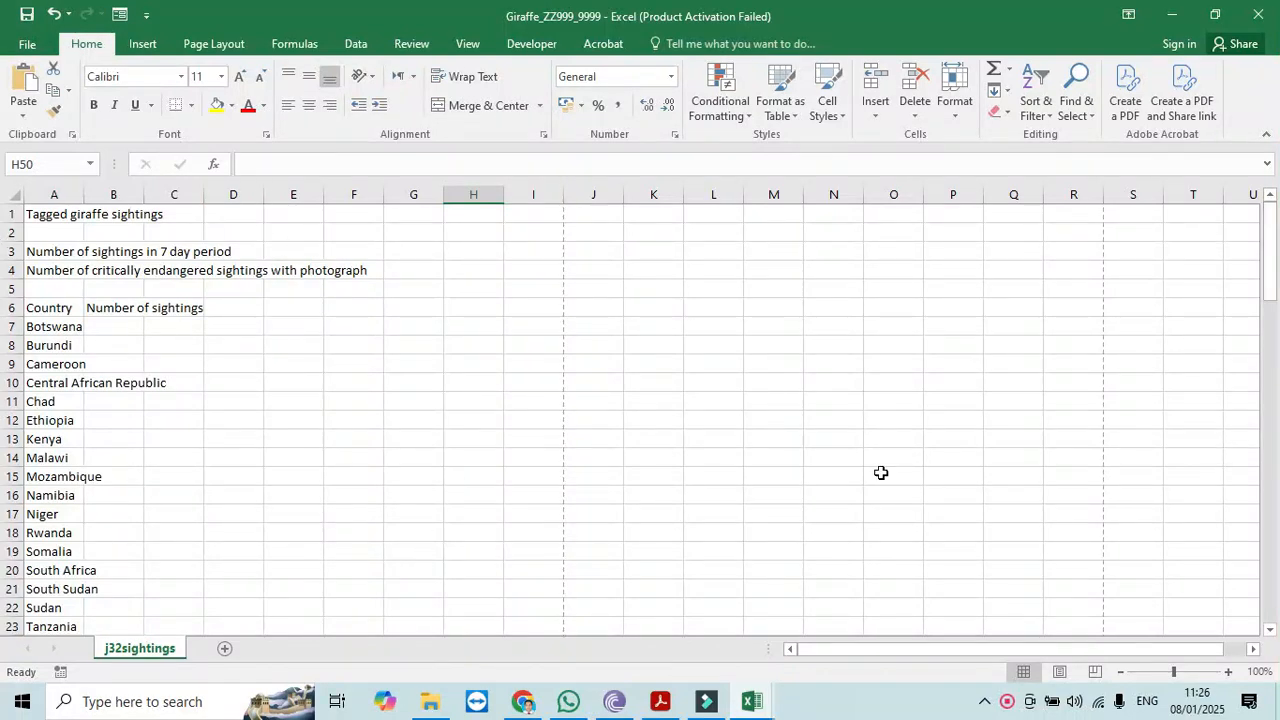
left_click_drag(1275, 310, 1272, 333)
left_click(231, 517)
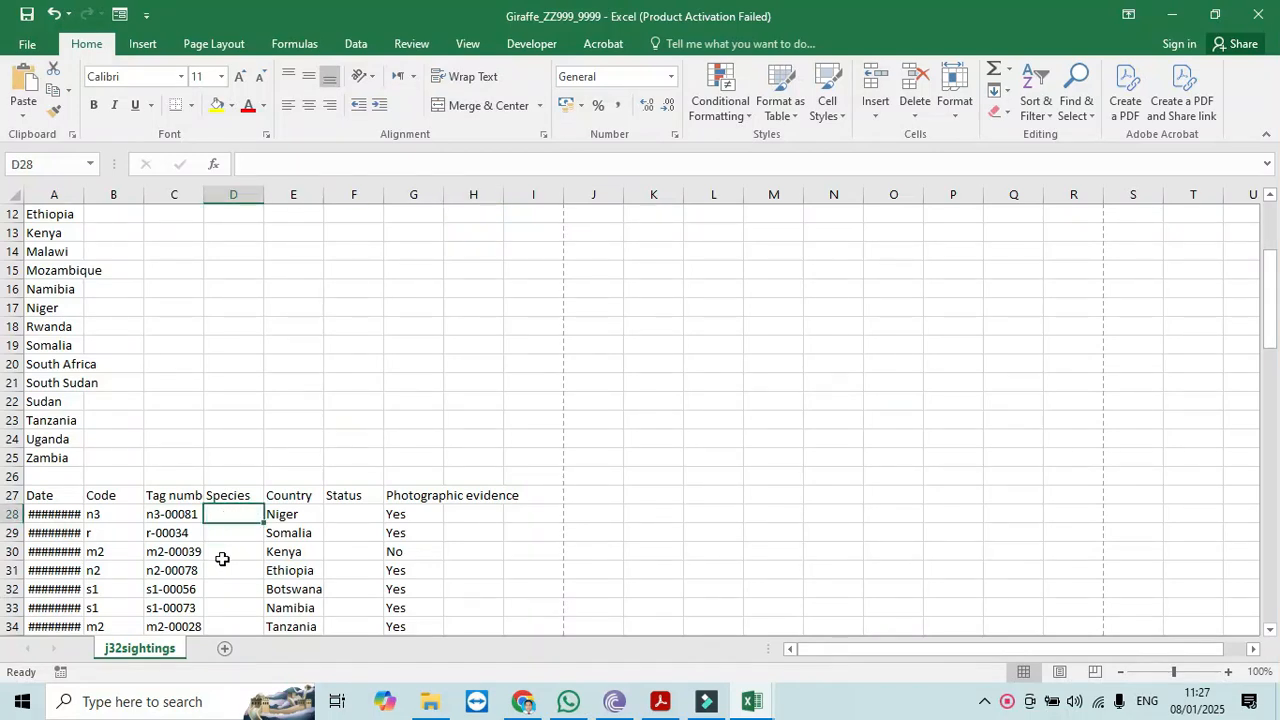
type("=vlook")
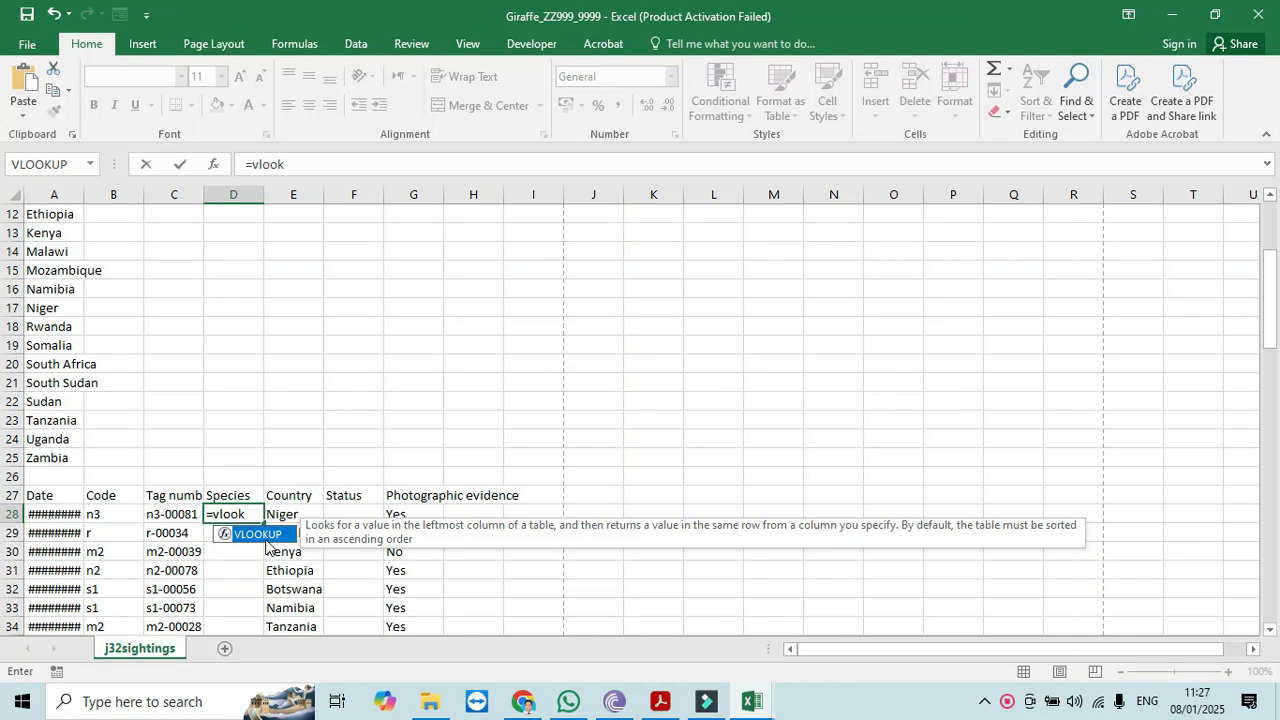
double_click(262, 536)
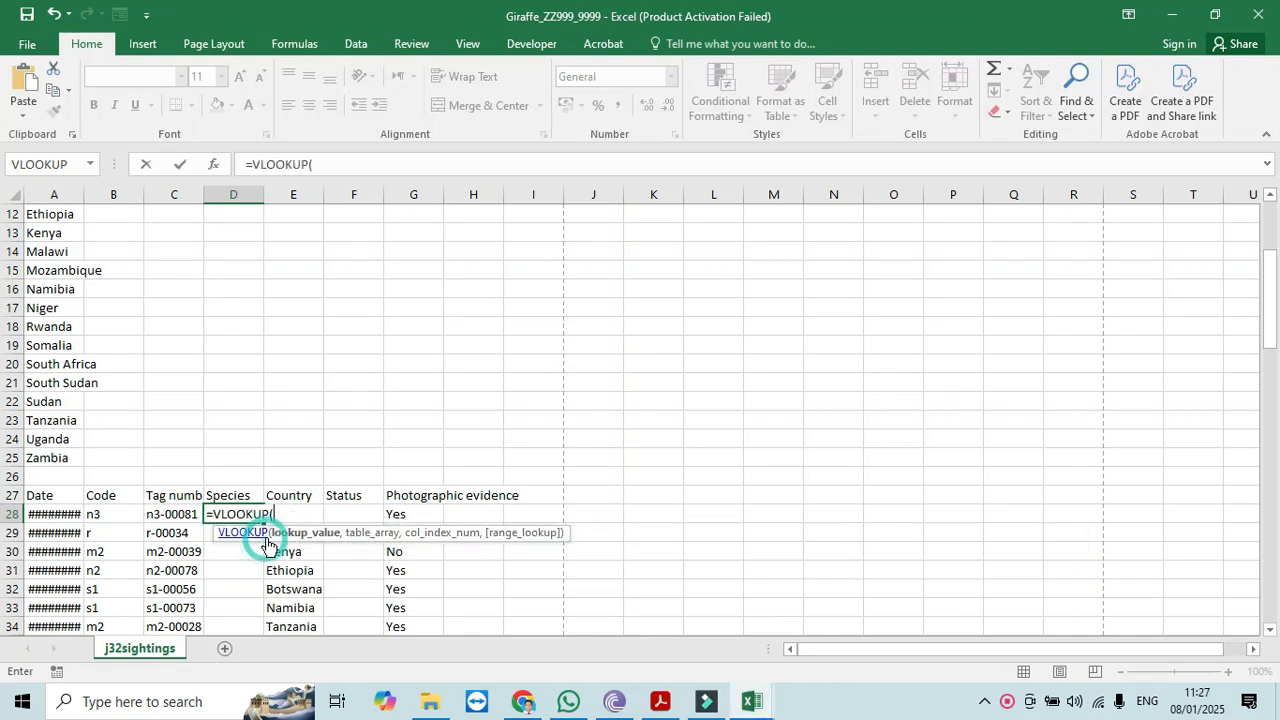
left_click(101, 515)
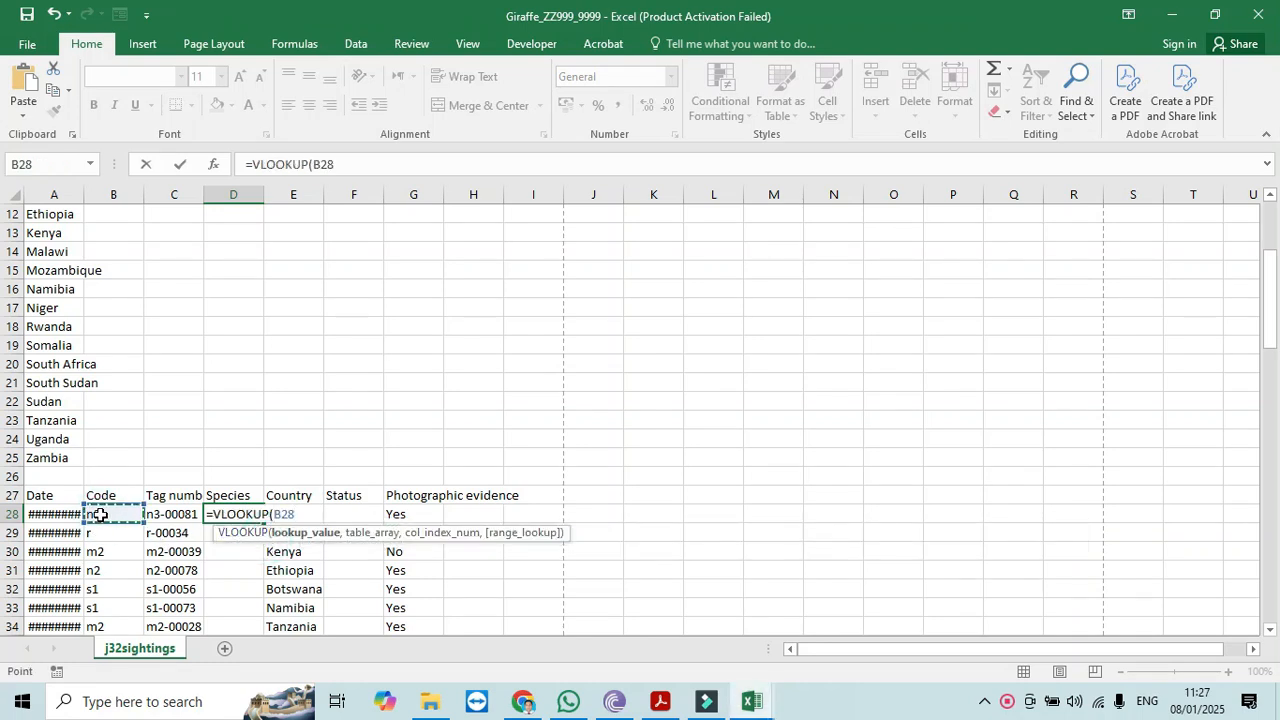
type(",")
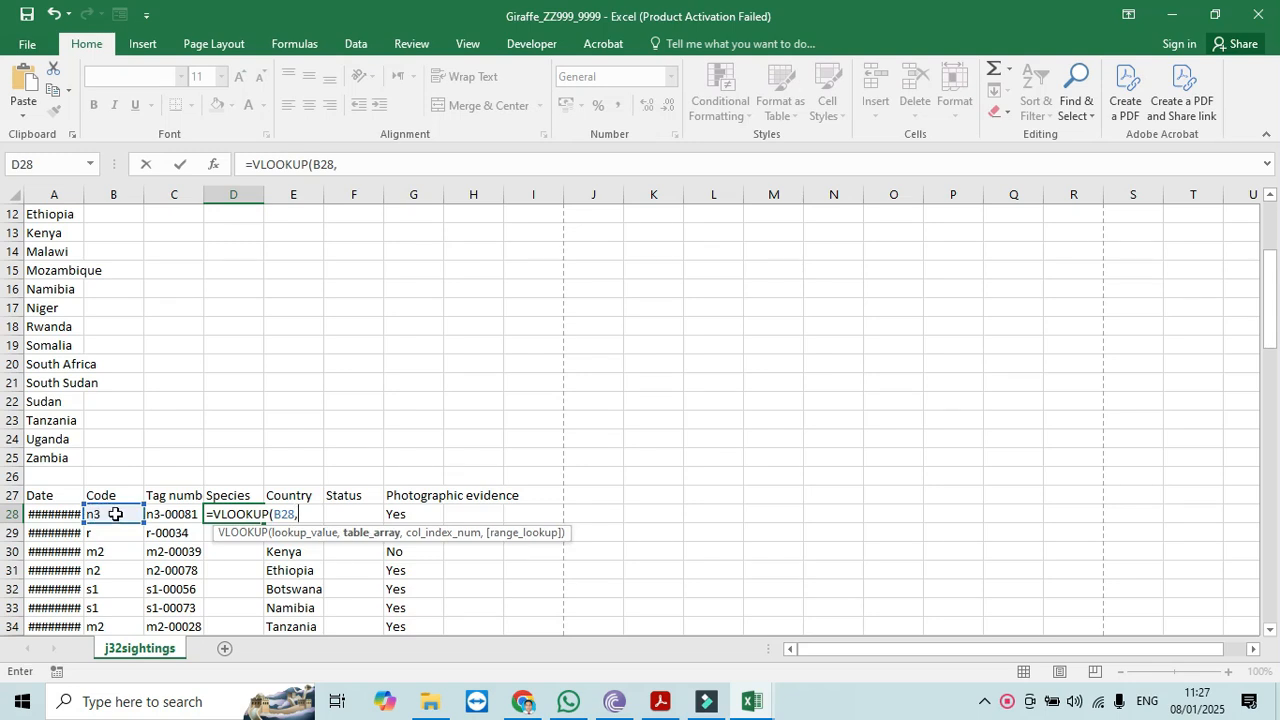
- Complete the D28 VLOOKUP with the array $A$2:$C$12 from j32giraffe.csv, column index 3 and match type 0
left_click(752, 701)
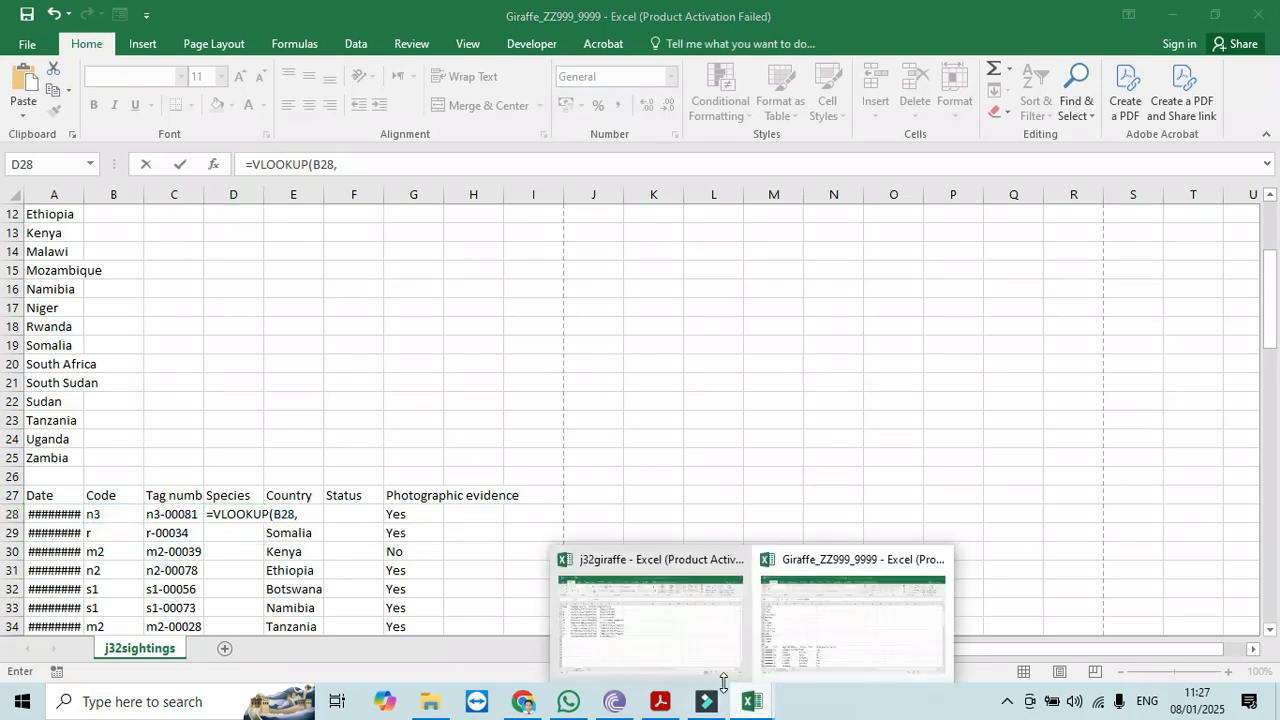
left_click(670, 643)
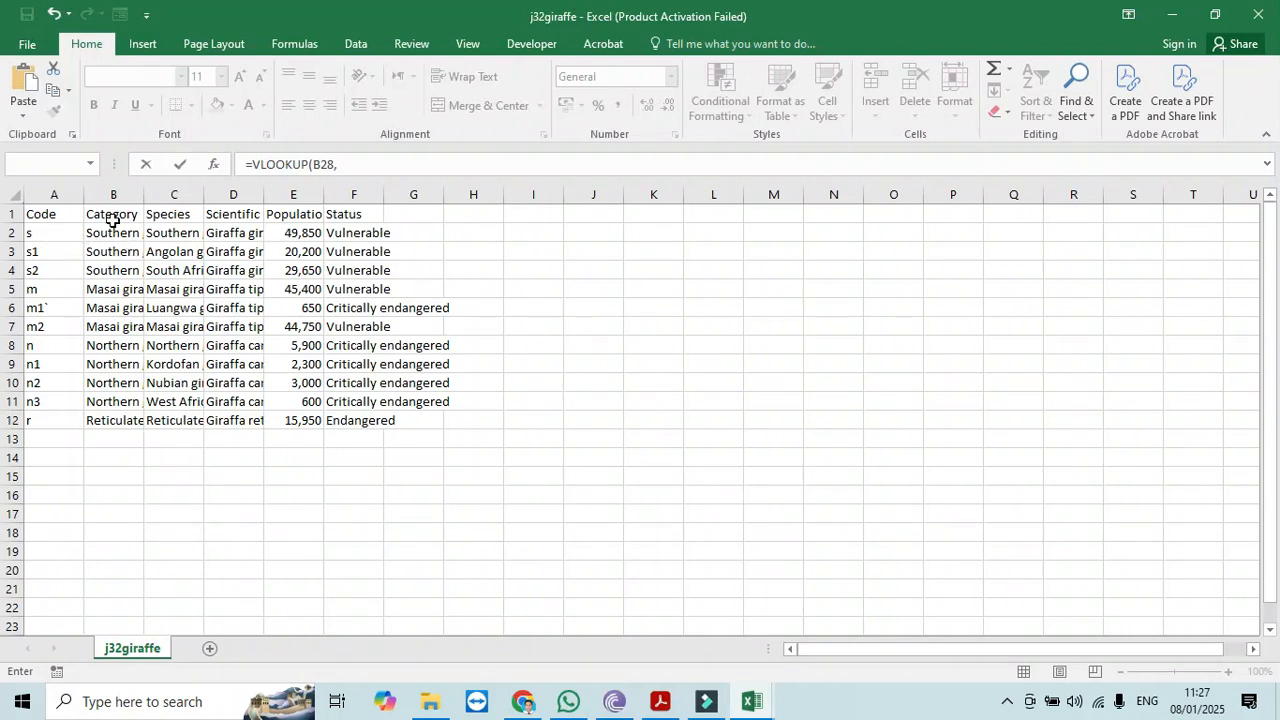
left_click(135, 195)
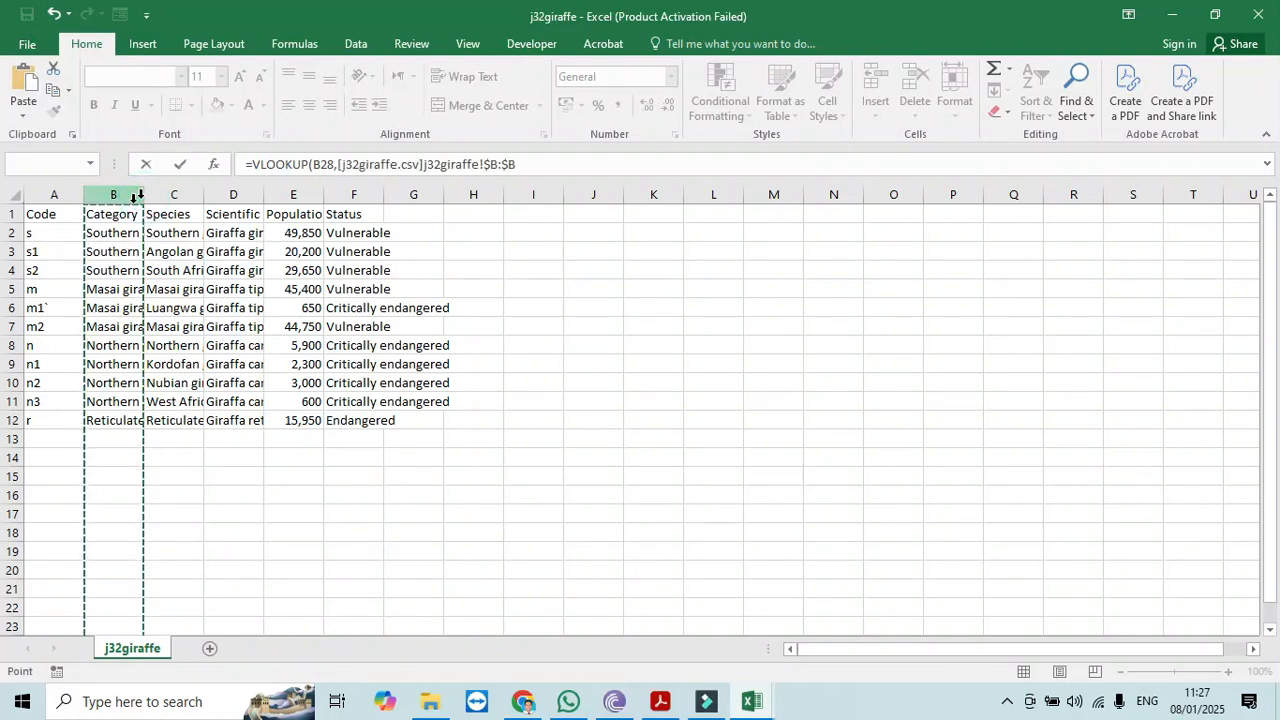
left_click_drag(62, 232, 178, 421)
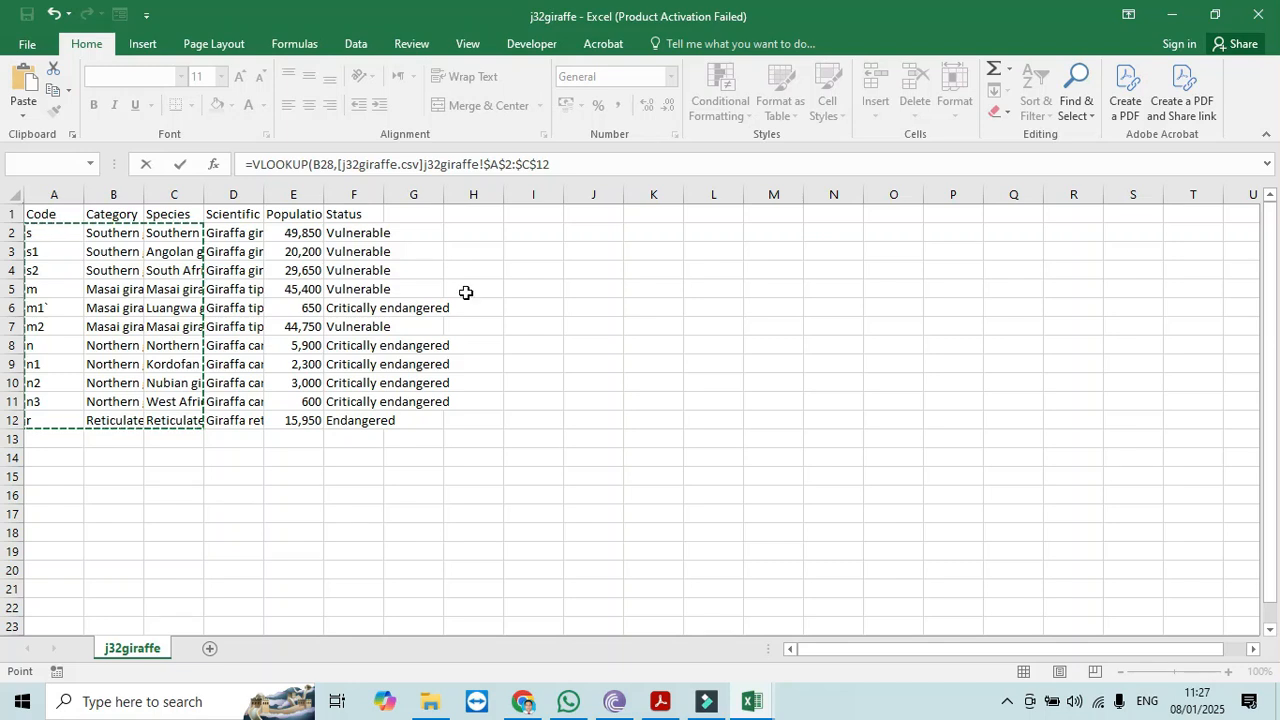
type(",3,0")
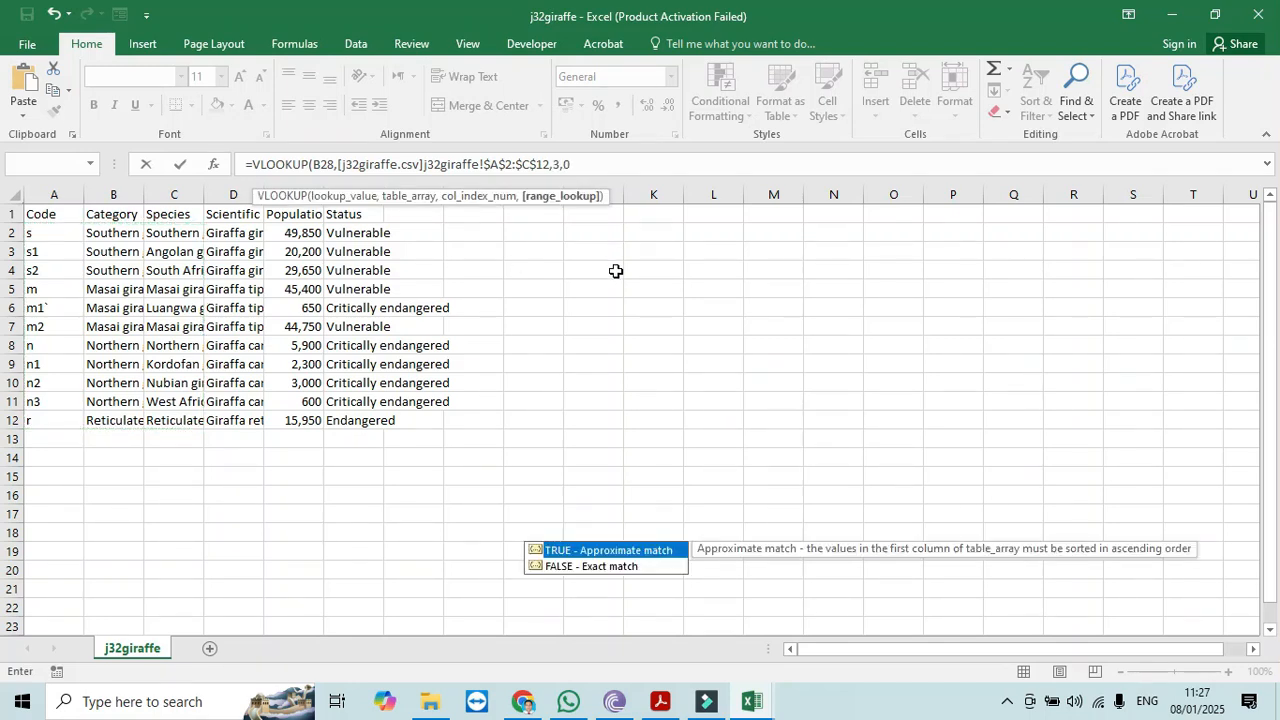
type(")")
key("Return")
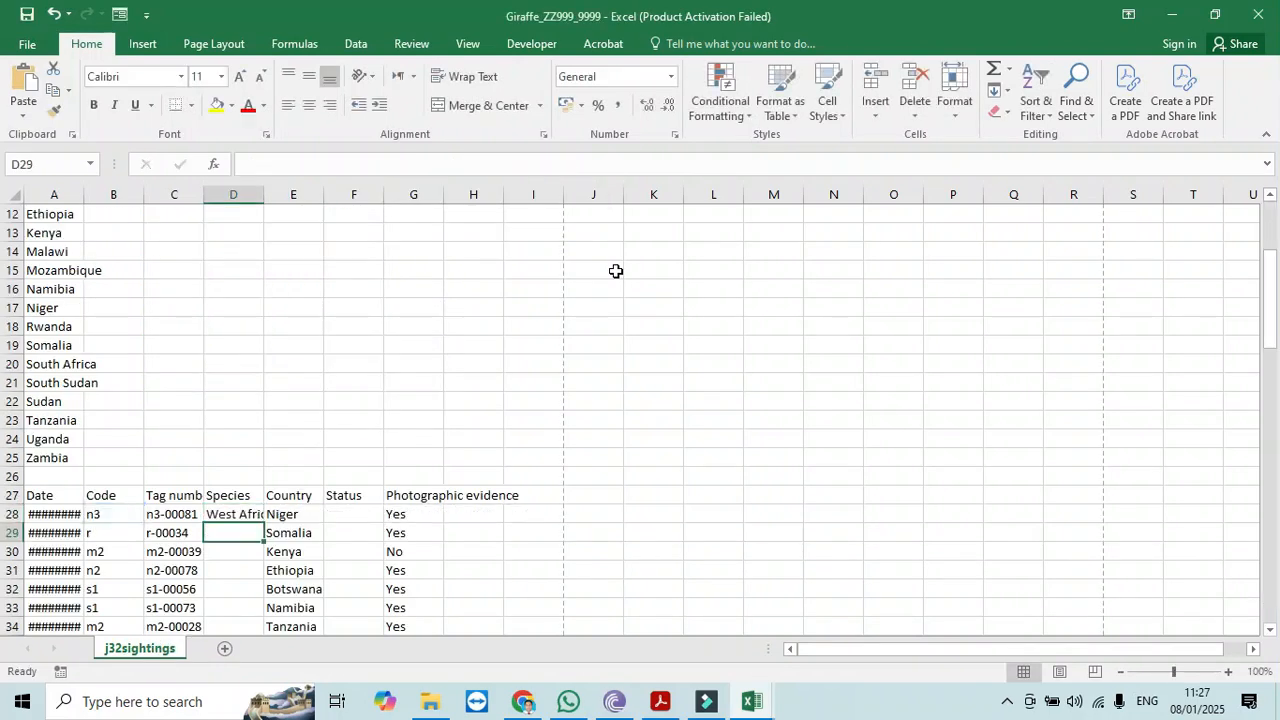
- Replicate the species lookup formula from D28 down the Species column for all sightings and check down to row 97
left_click(236, 513)
double_click(263, 523)
left_click_drag(1266, 330, 1278, 595)
left_click_drag(1276, 655, 1276, 640)
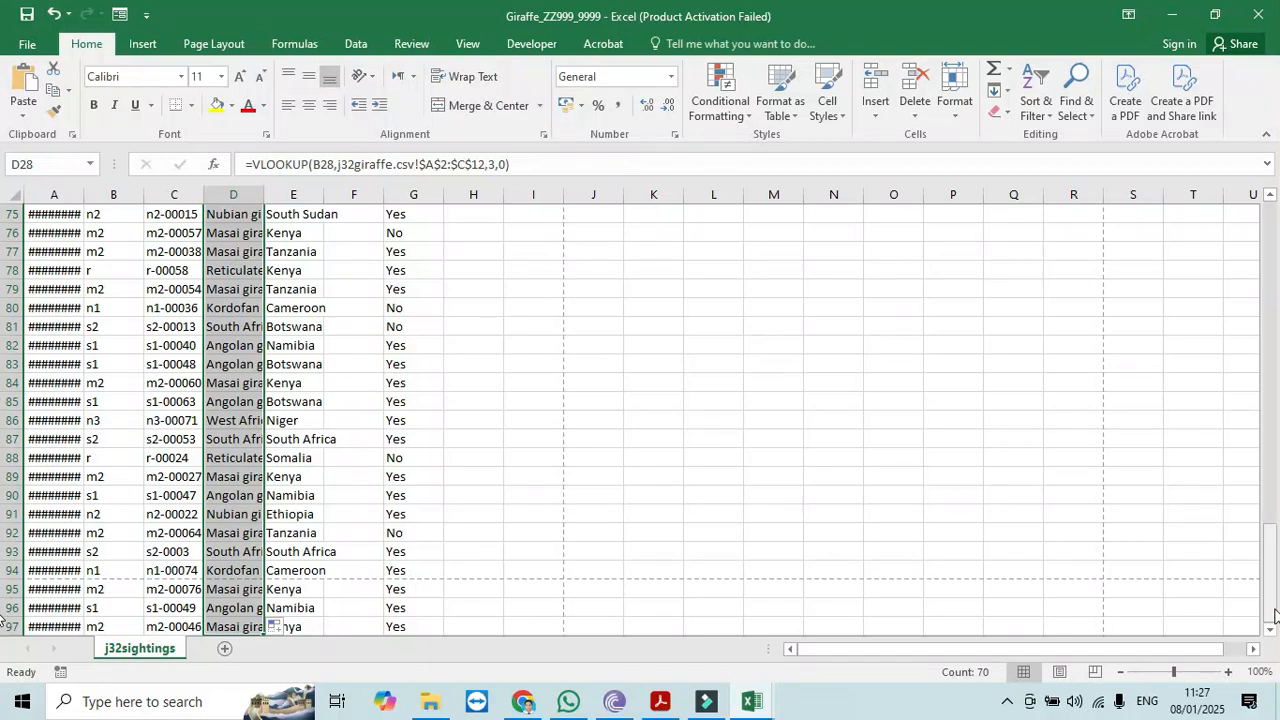
- Following question 3 of the exam paper, start a VLOOKUP formula in cell F28 of Giraffe_ZZ999_9999 with code cell B28 as the lookup value
key("alt+Tab")
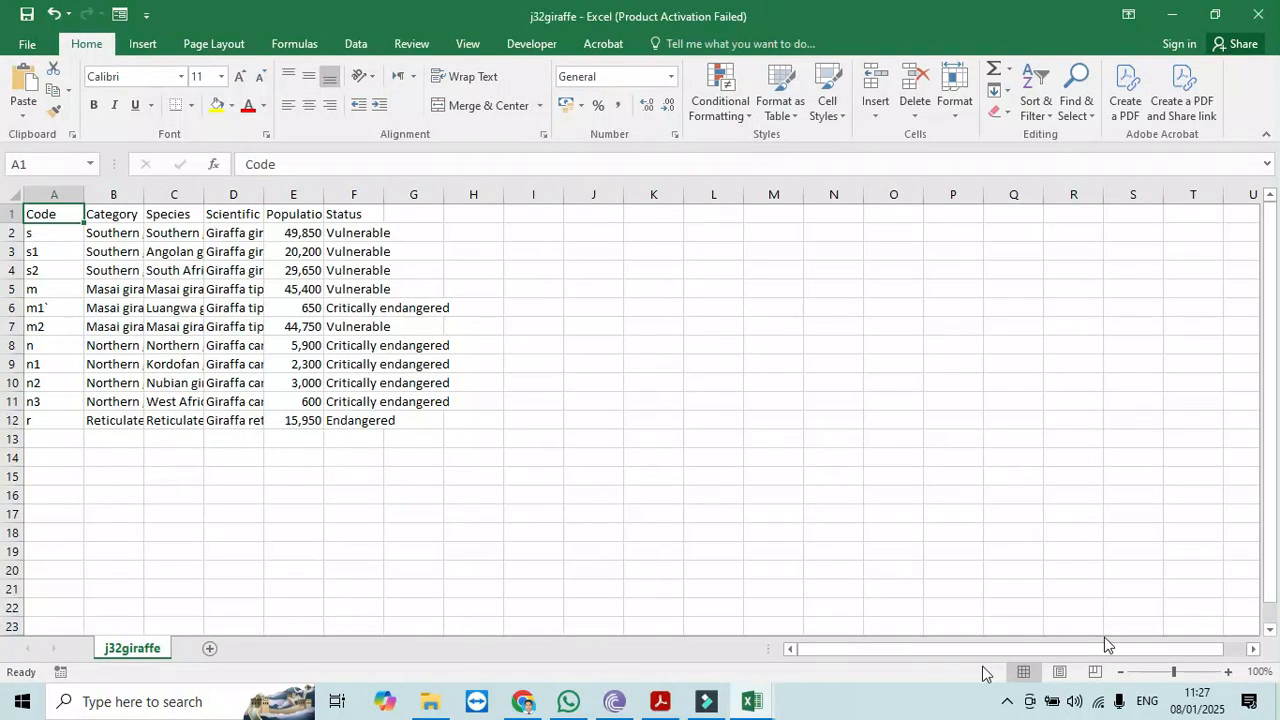
left_click(662, 701)
left_click(331, 362)
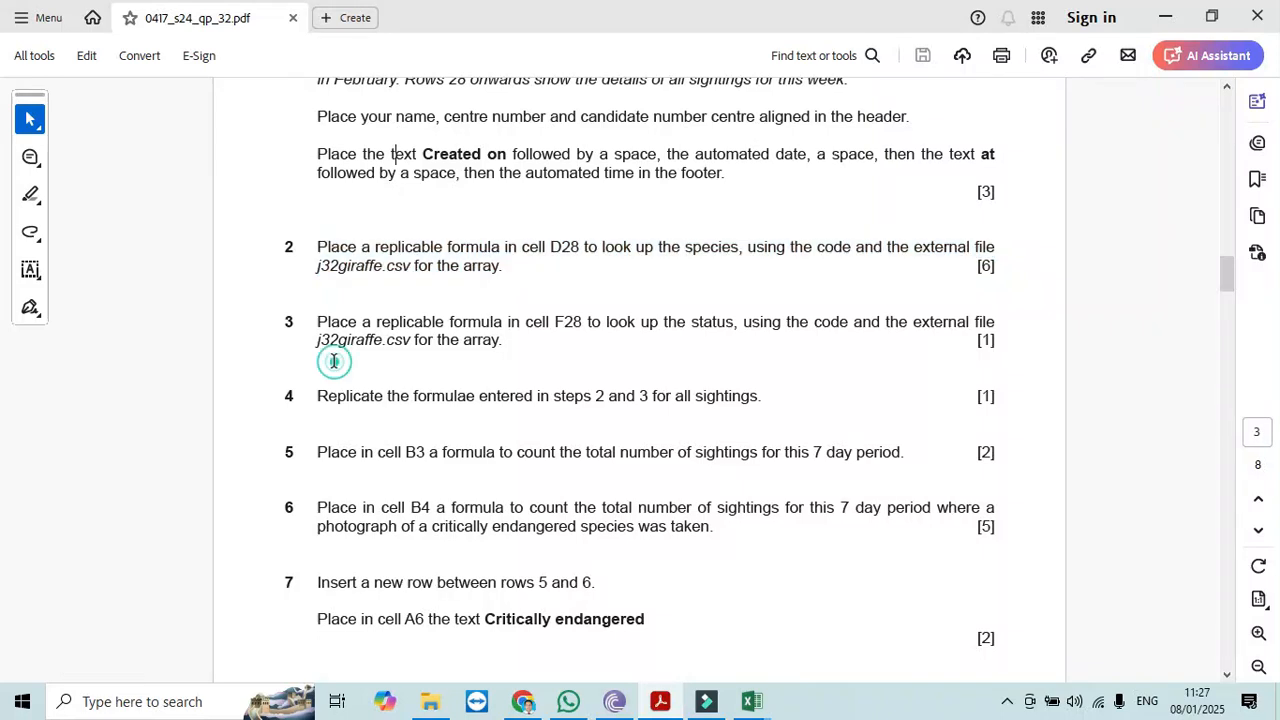
left_click_drag(313, 321, 691, 340)
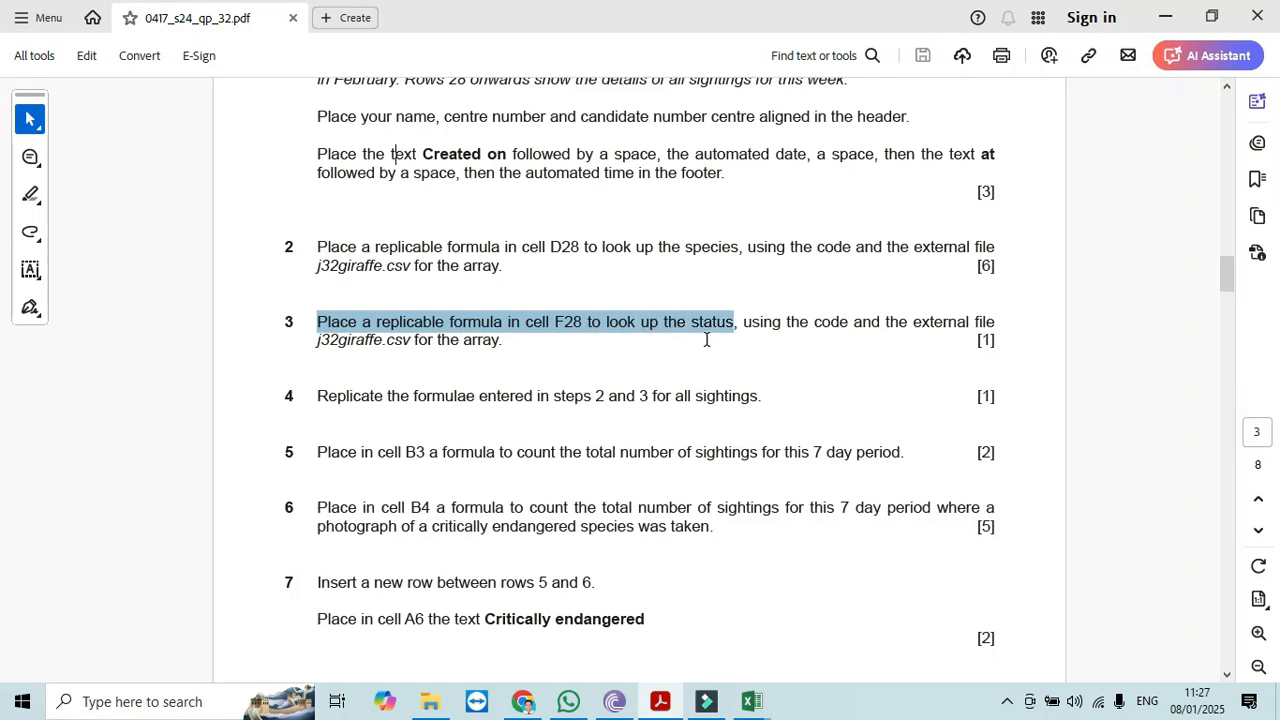
mouse_move(754, 701)
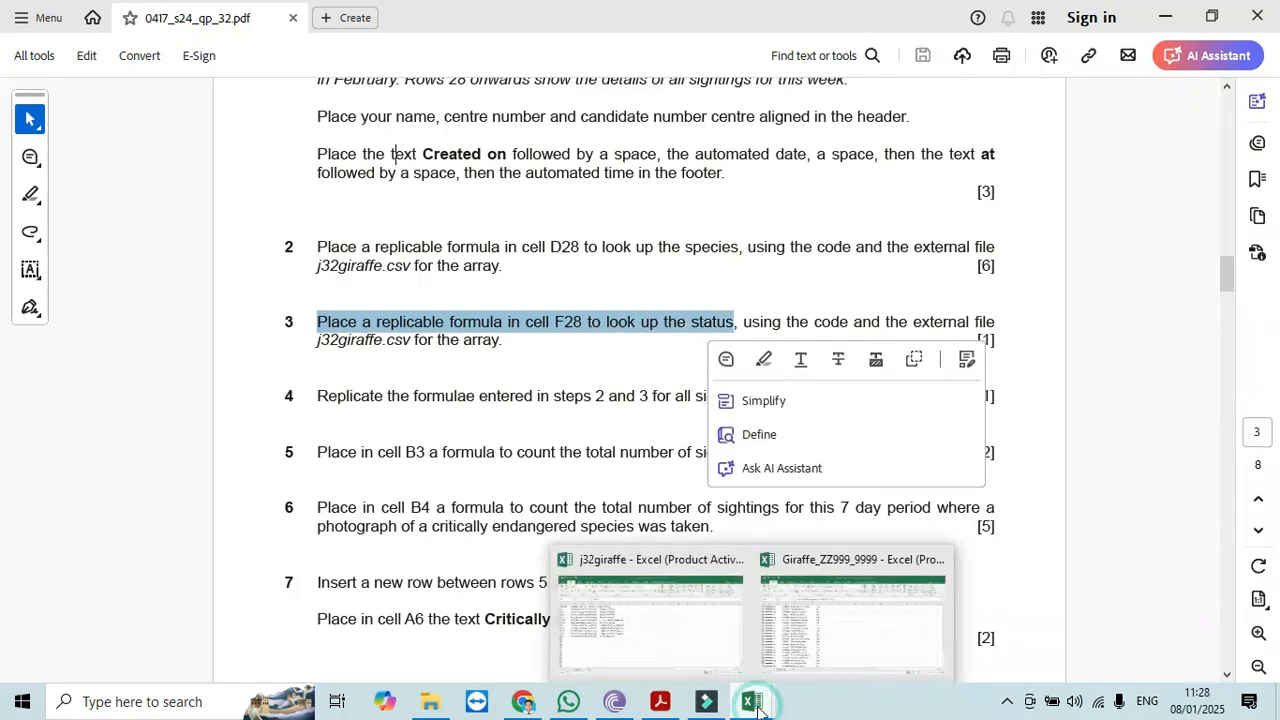
left_click(849, 630)
left_click_drag(1274, 540, 1270, 312)
left_click(354, 364)
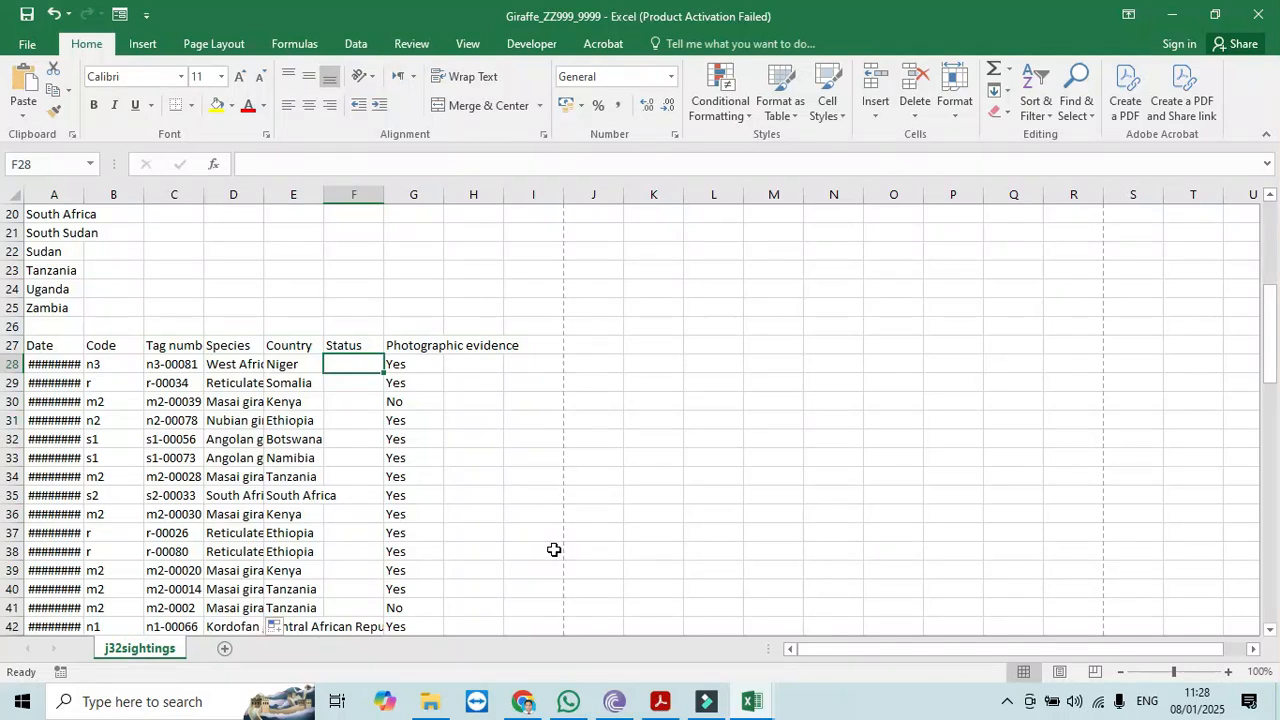
type("=vloo")
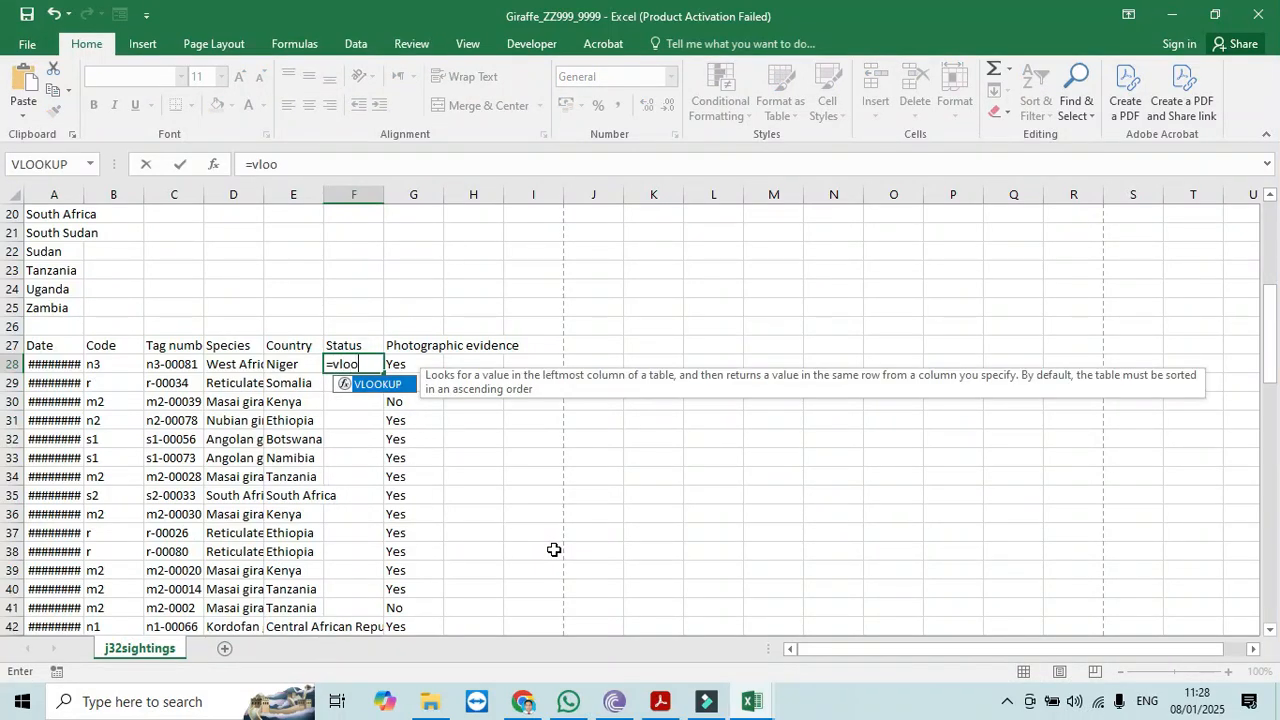
type("kup(")
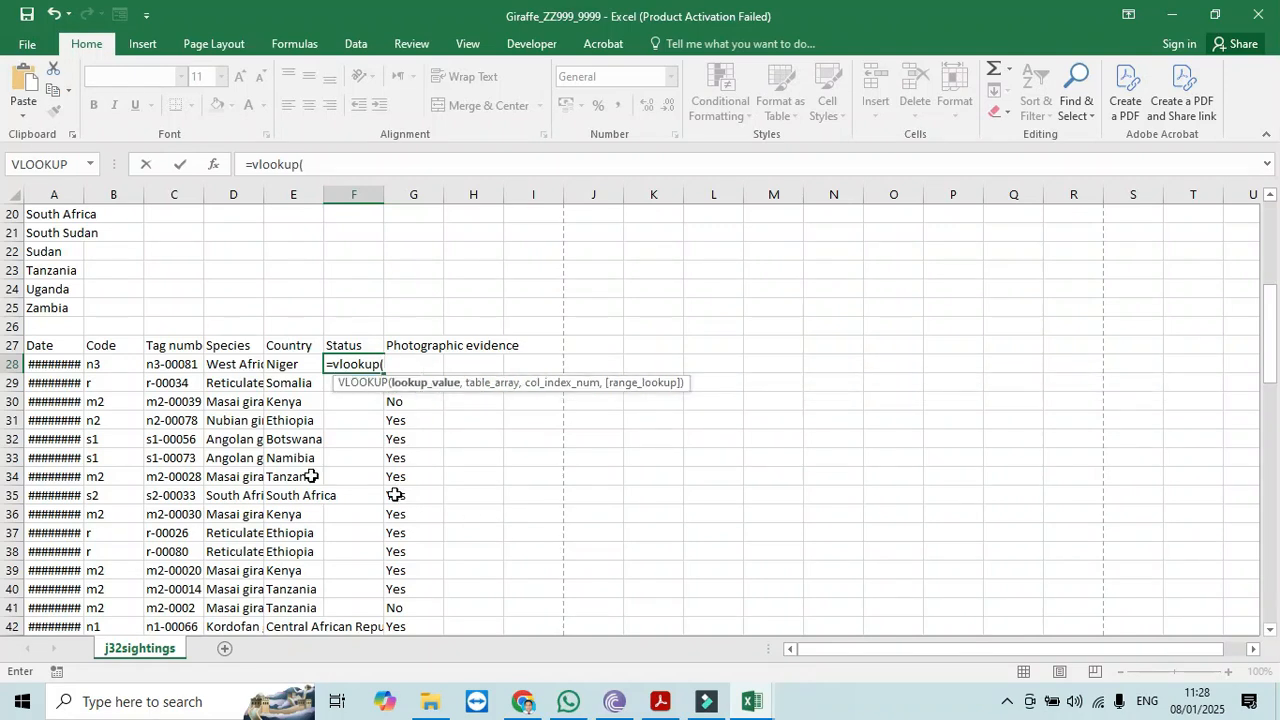
left_click(116, 367)
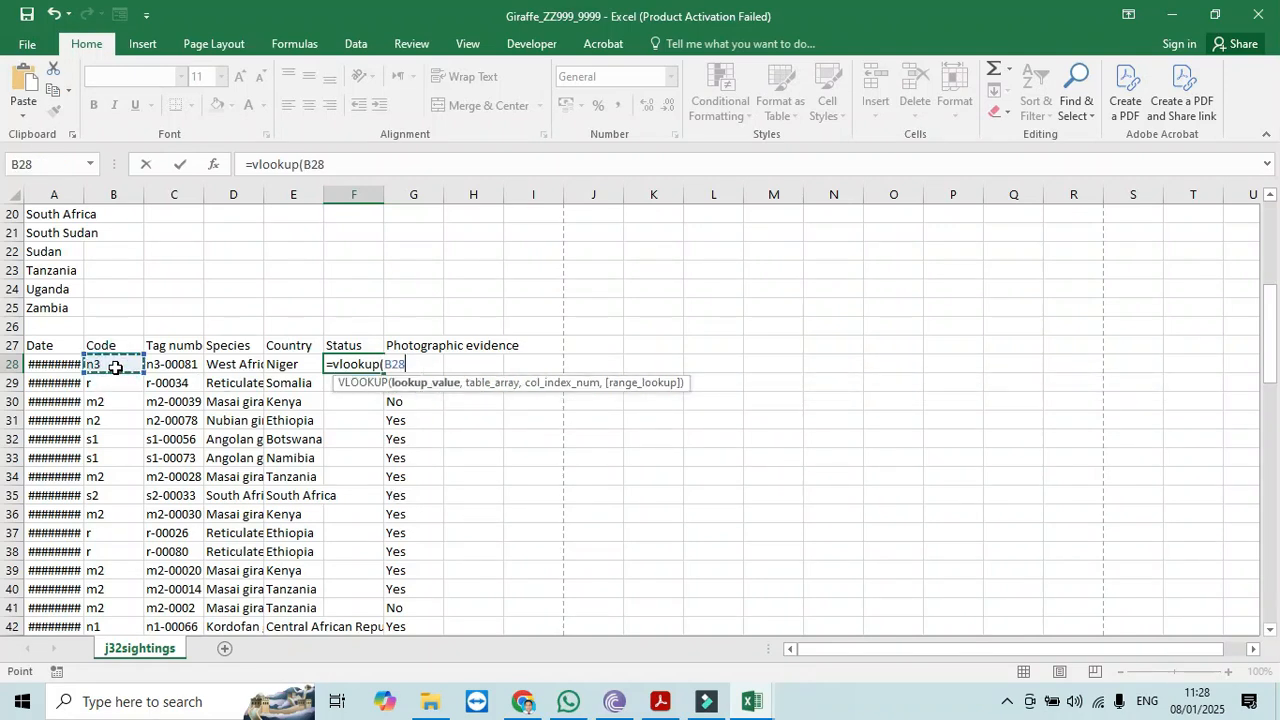
type(",")
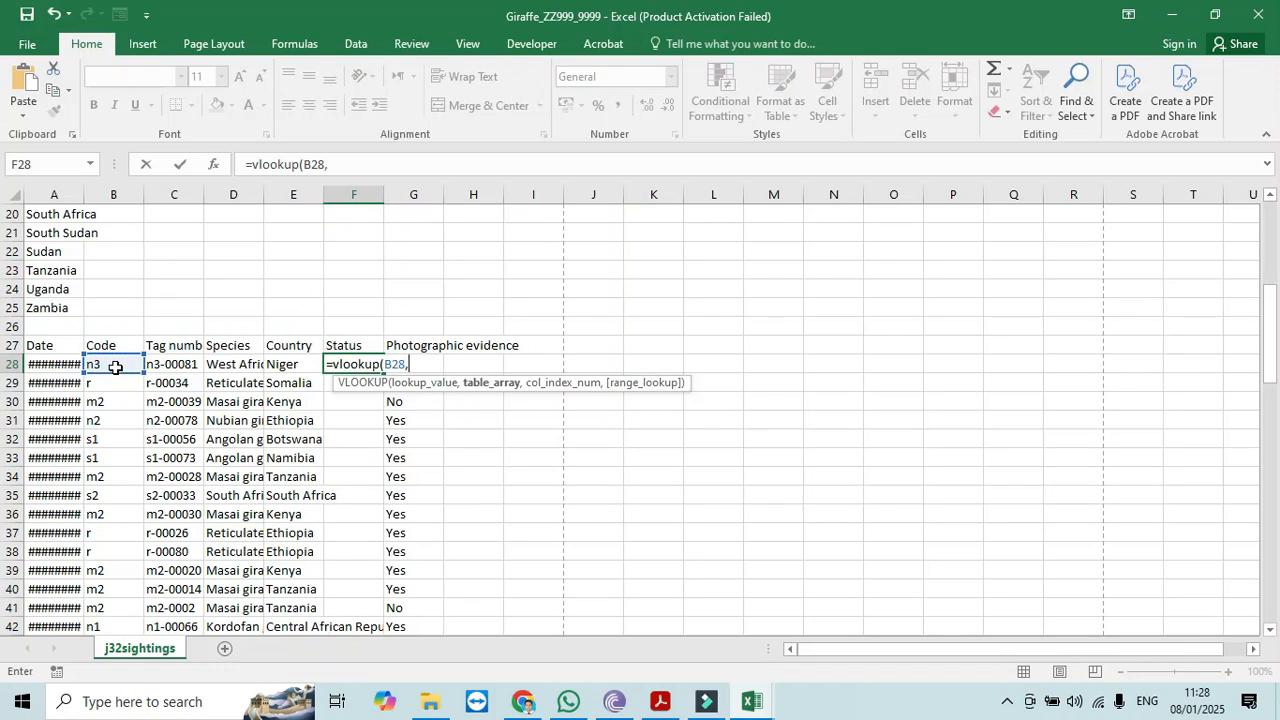
- Complete the F28 VLOOKUP with the array $A$2:$F$12 from j32giraffe.csv, column index 6 and match type 0
mouse_move(751, 700)
left_click(694, 640)
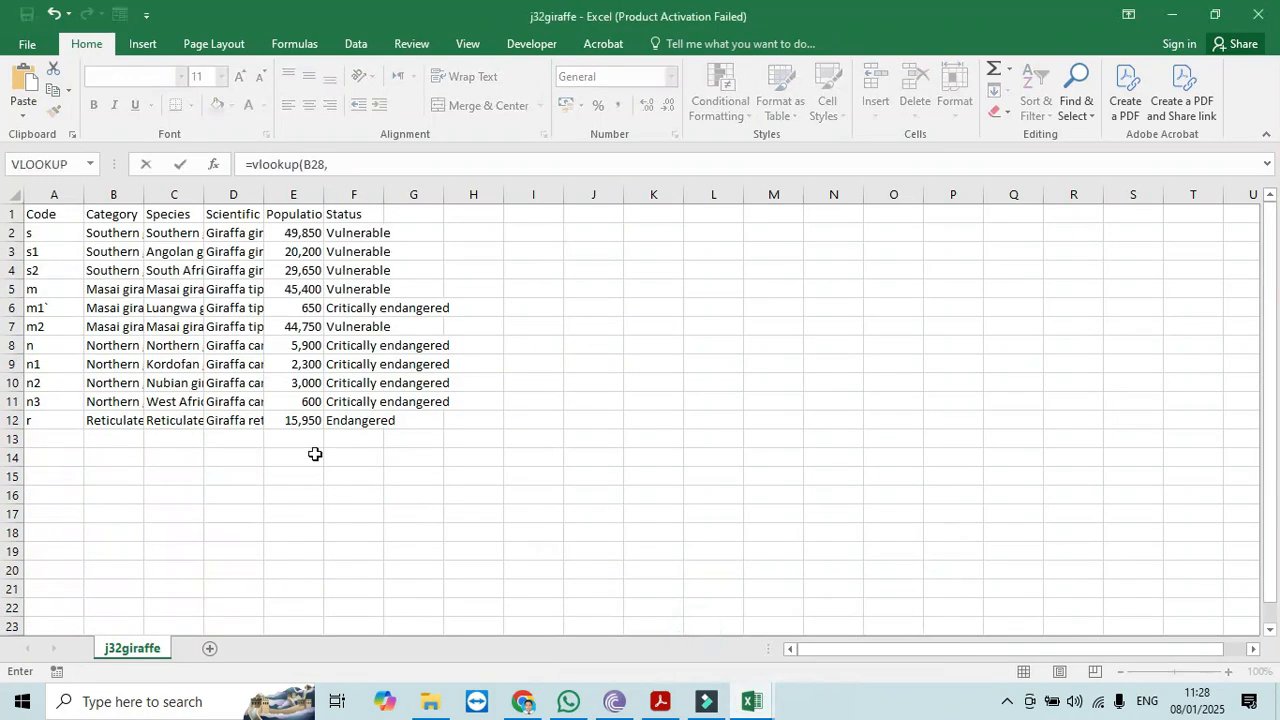
left_click_drag(75, 235, 366, 420)
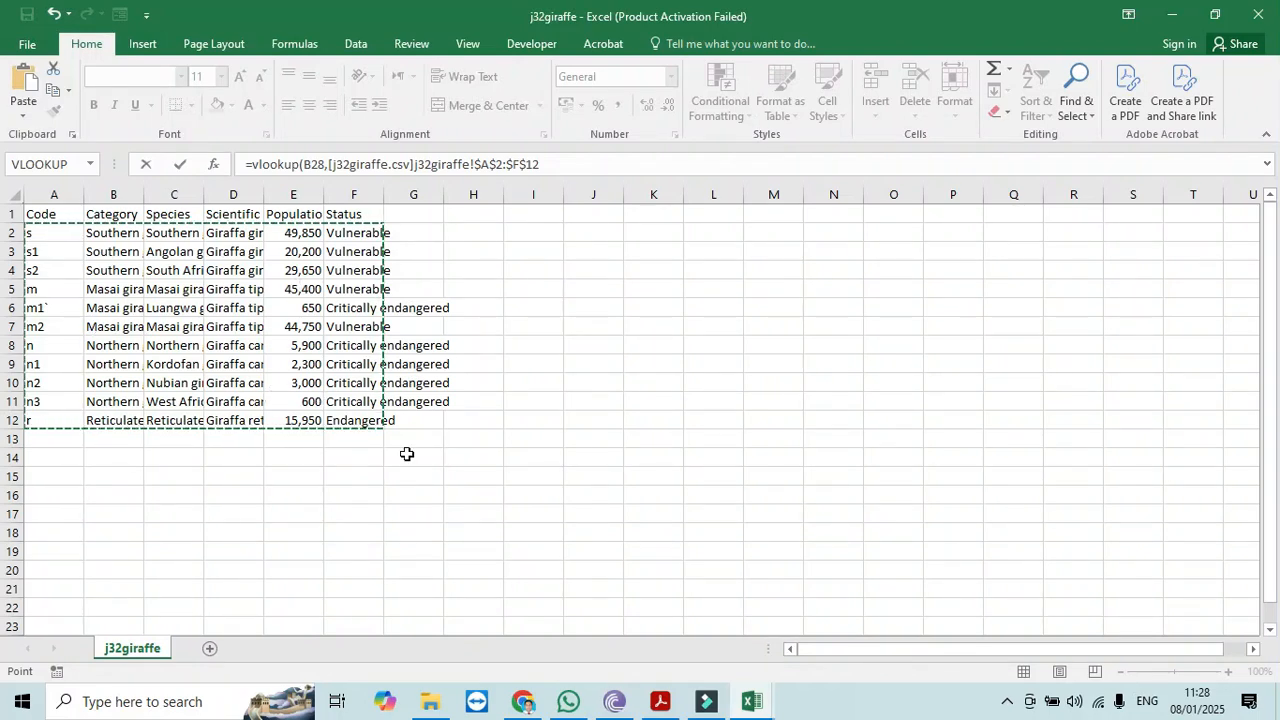
type(",6,")
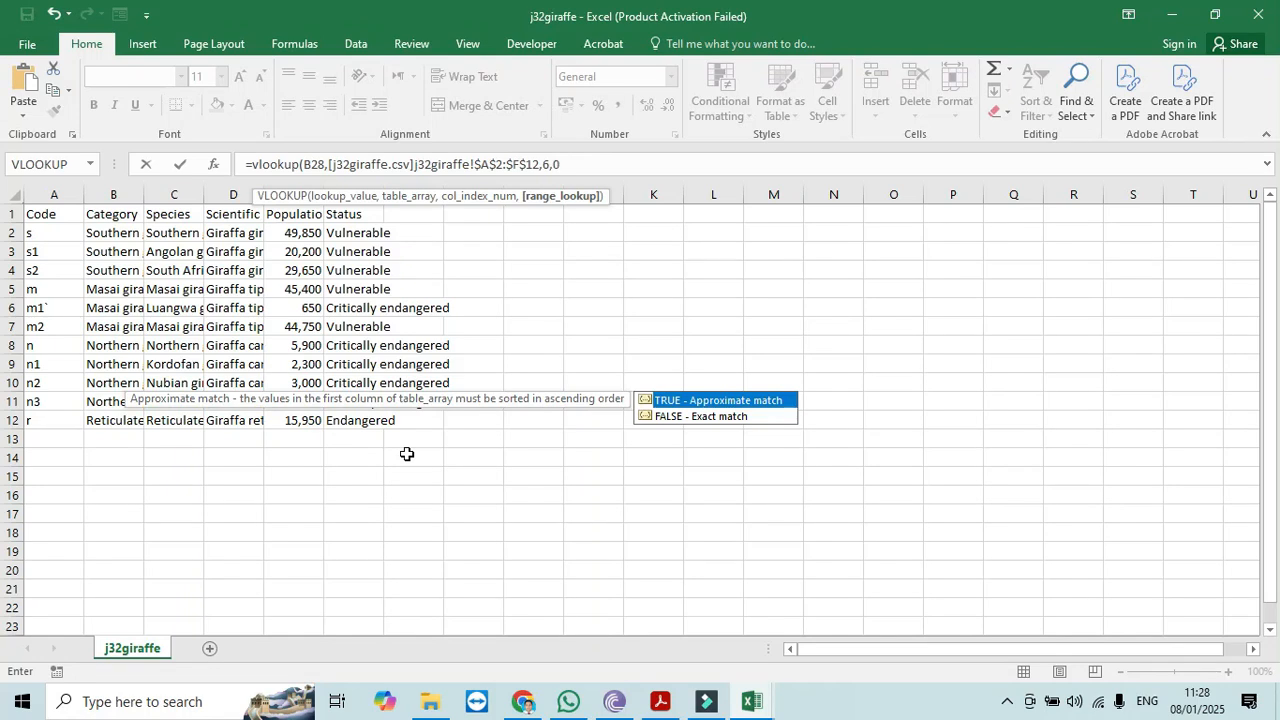
type("0")
key("Return")
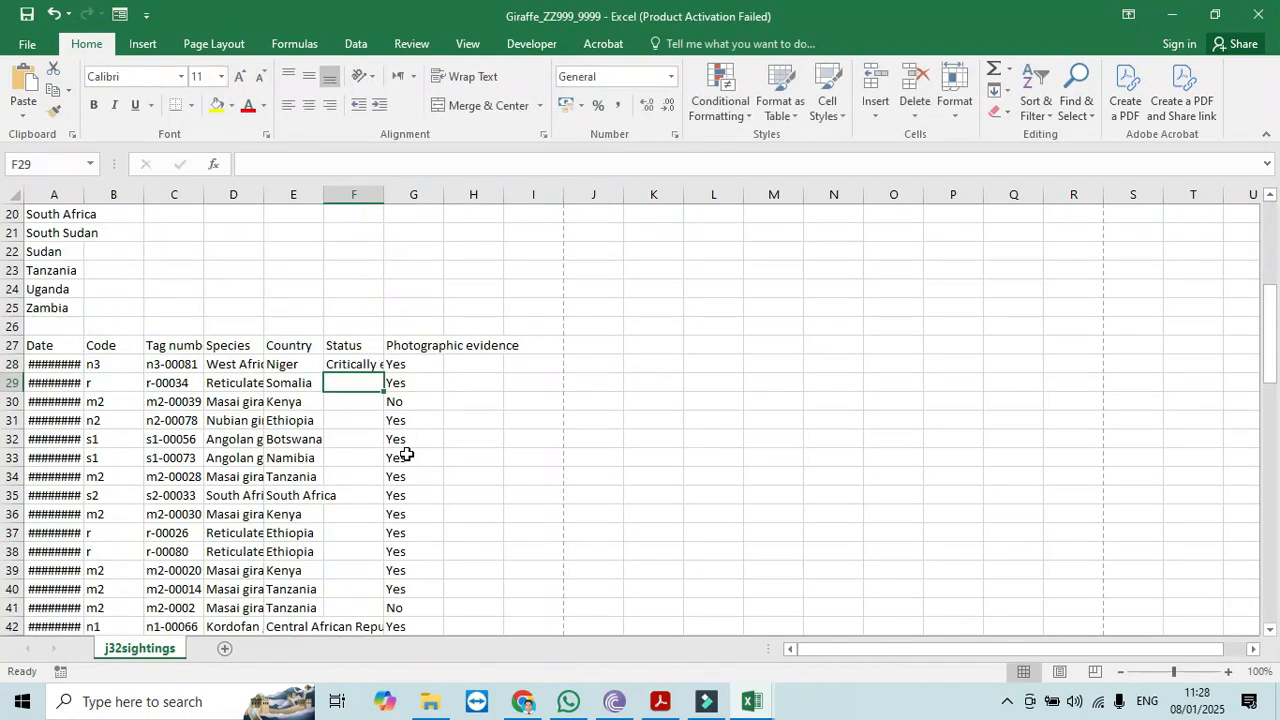
- Replicate the status lookup formula from F28 down the Status column for all sightings and fit column F to its contents
left_click(360, 362)
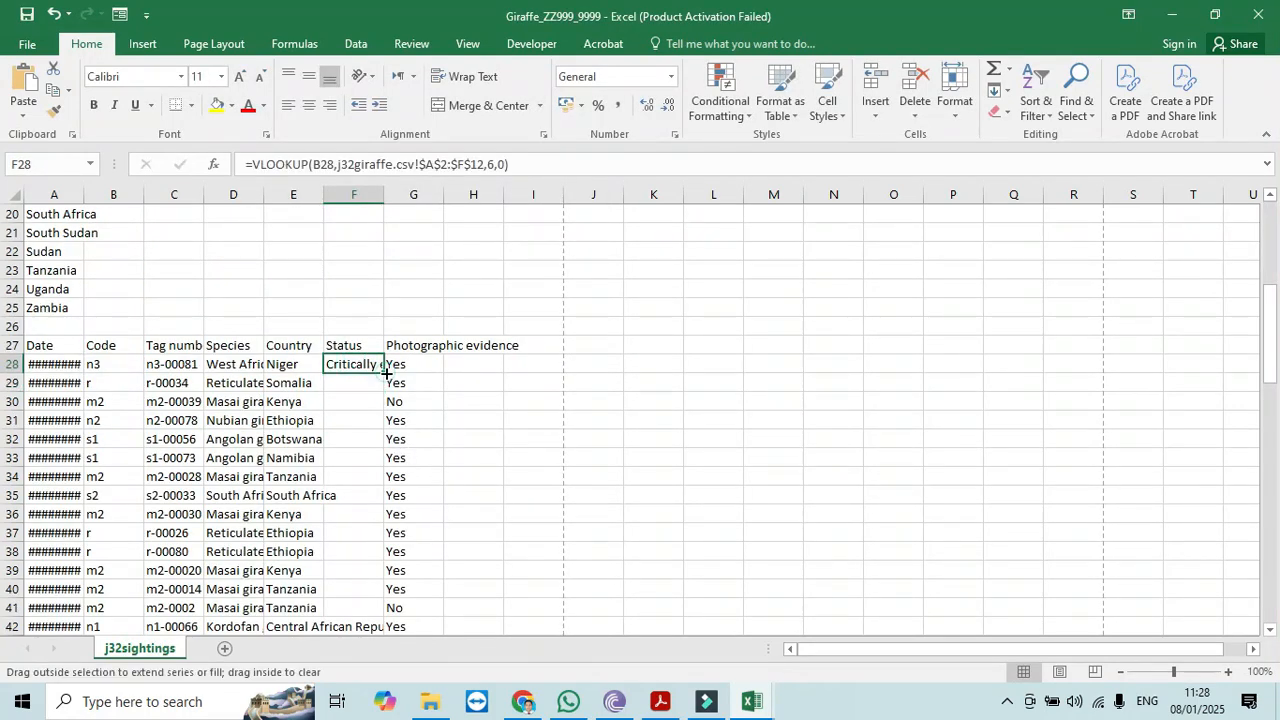
double_click(384, 373)
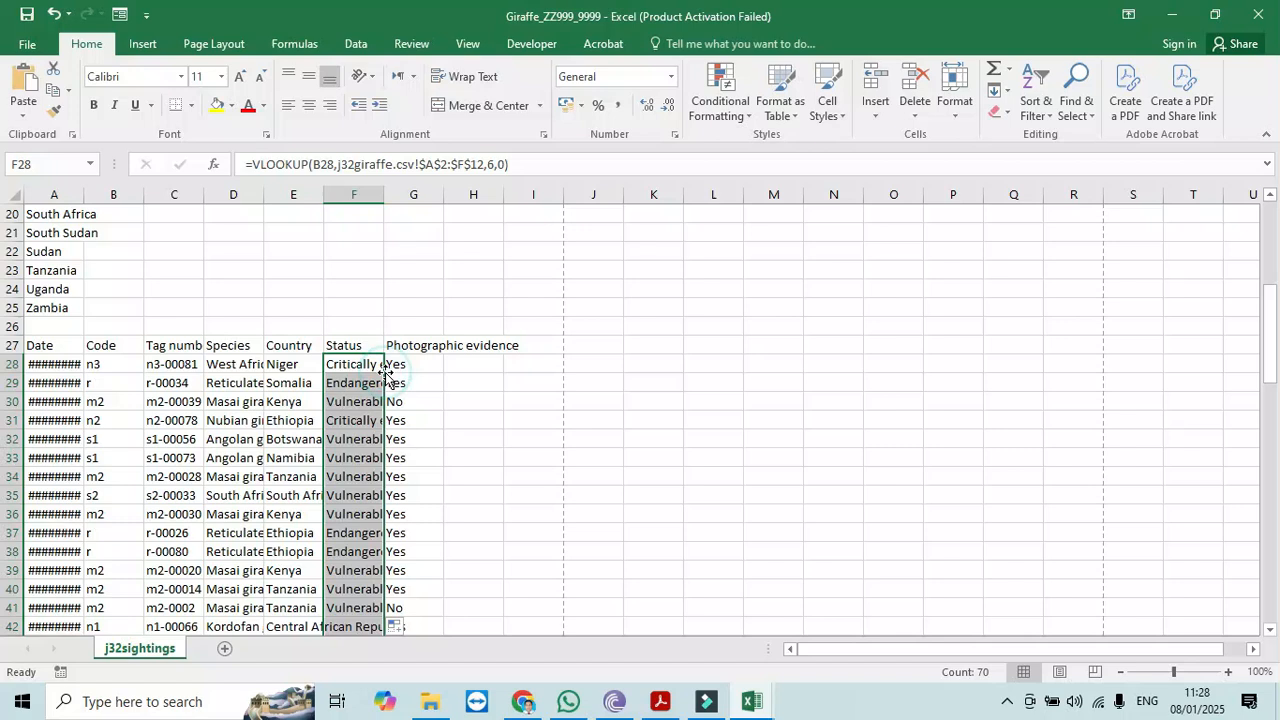
double_click(383, 194)
- Autofit all columns of the worksheet to their contents, with column A narrowed to just wider than its dates
left_click(12, 194)
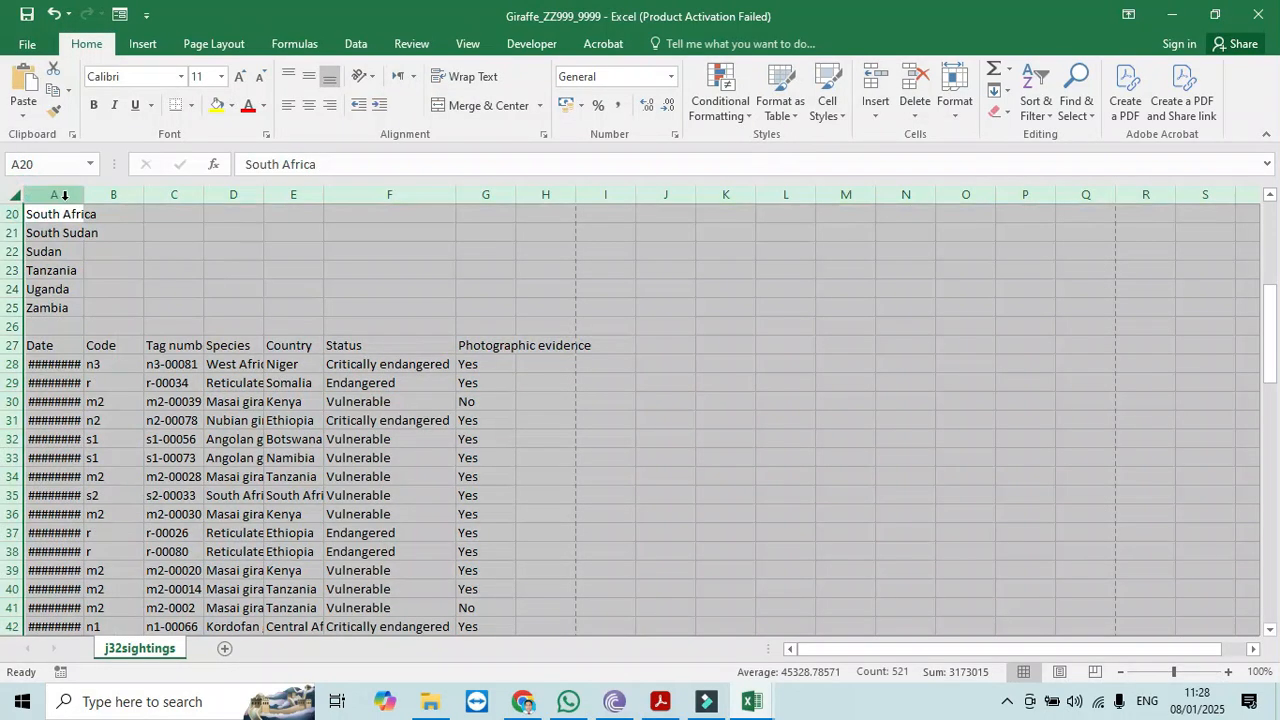
double_click(84, 194)
left_click_drag(381, 196, 113, 230)
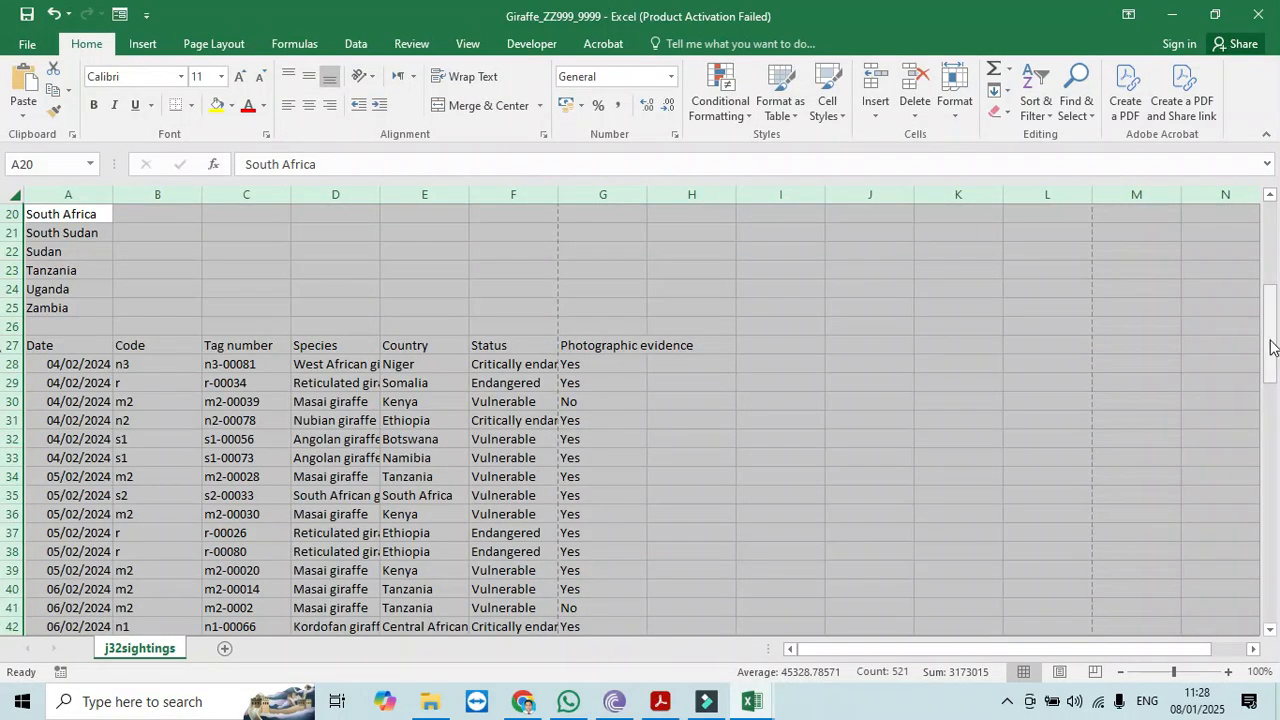
double_click(646, 196)
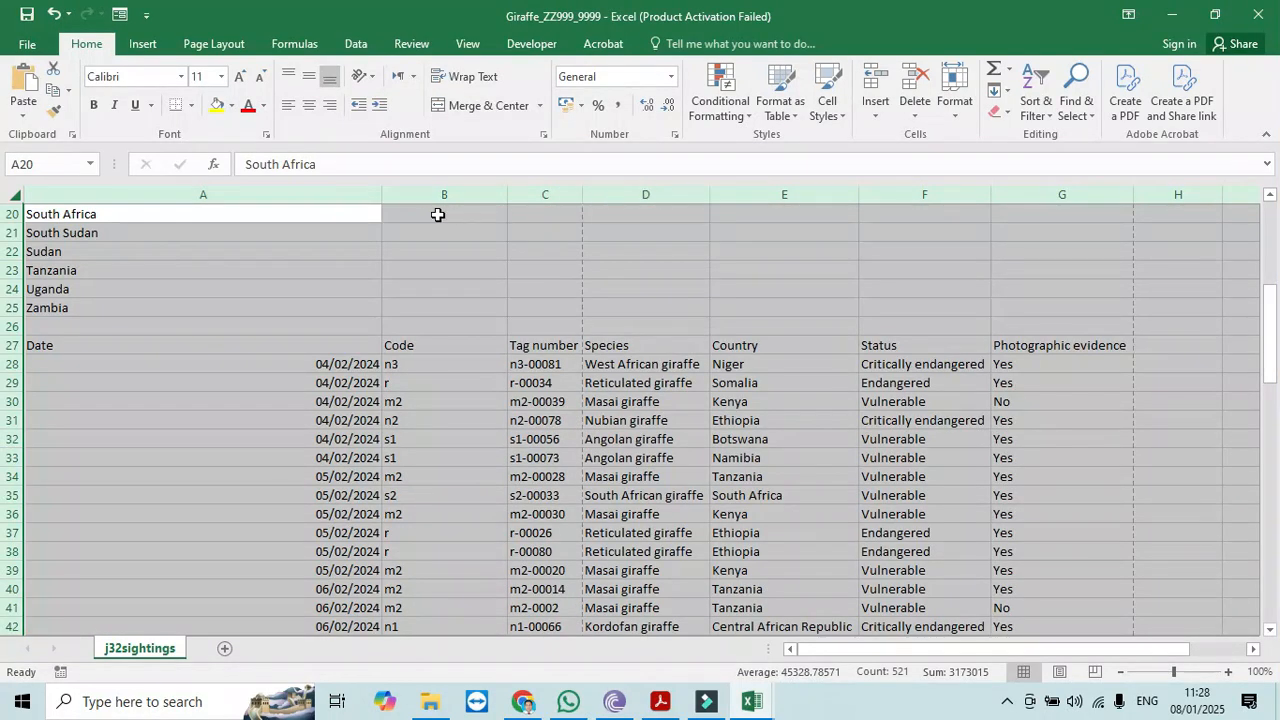
left_click(392, 255)
left_click_drag(381, 197, 140, 222)
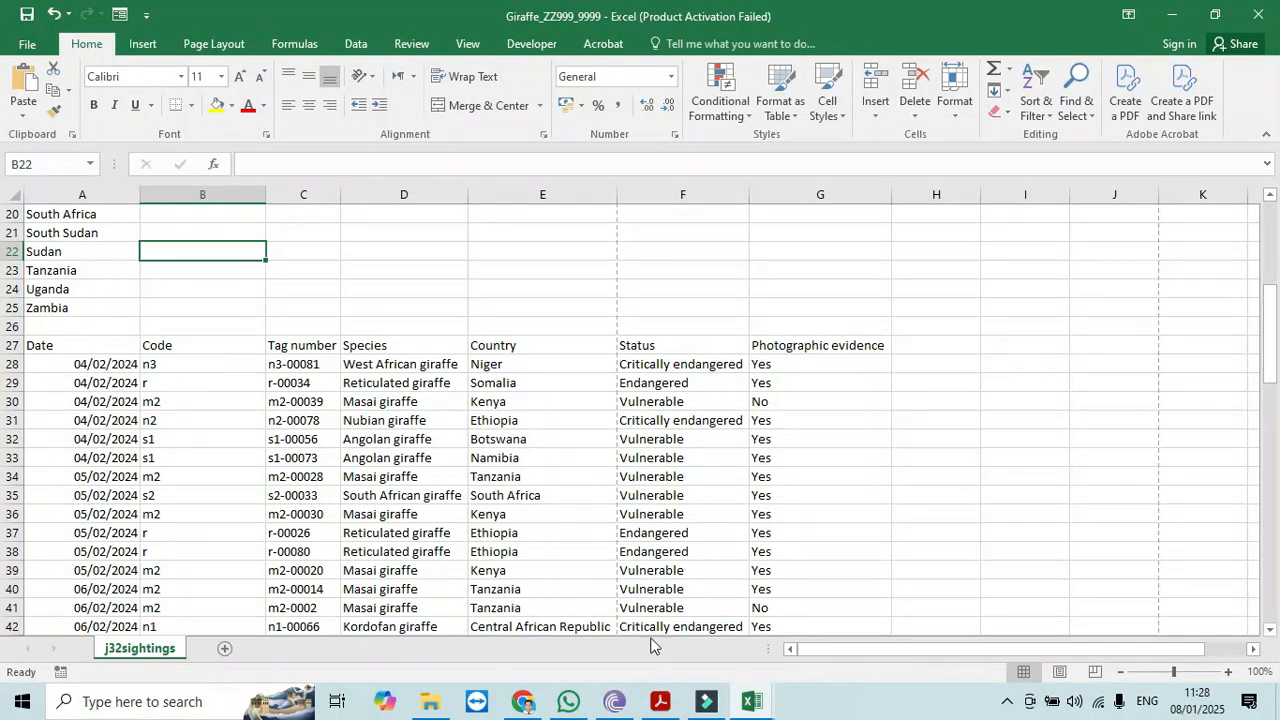
- Following question 5 of the exam paper, start a COUNTA formula in cell B3 of Giraffe_ZZ999_9999 for the total number of sightings
left_click(660, 701)
left_click(438, 459)
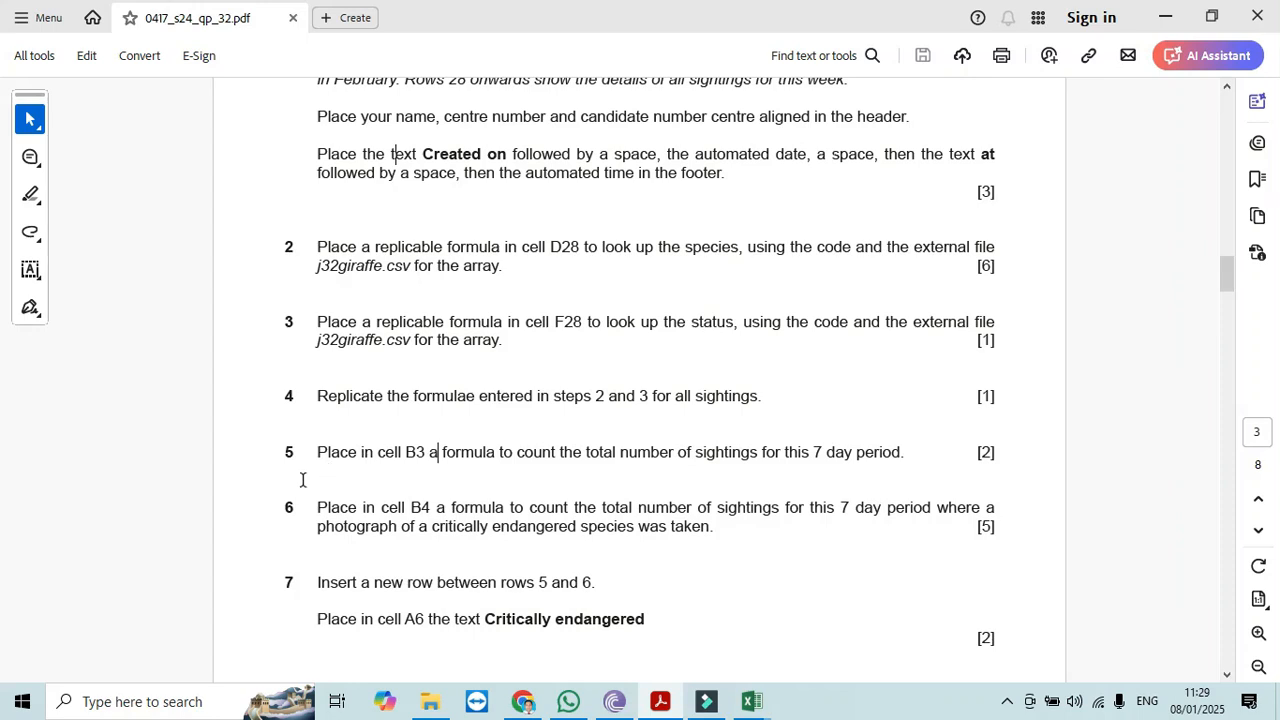
left_click_drag(315, 455, 878, 474)
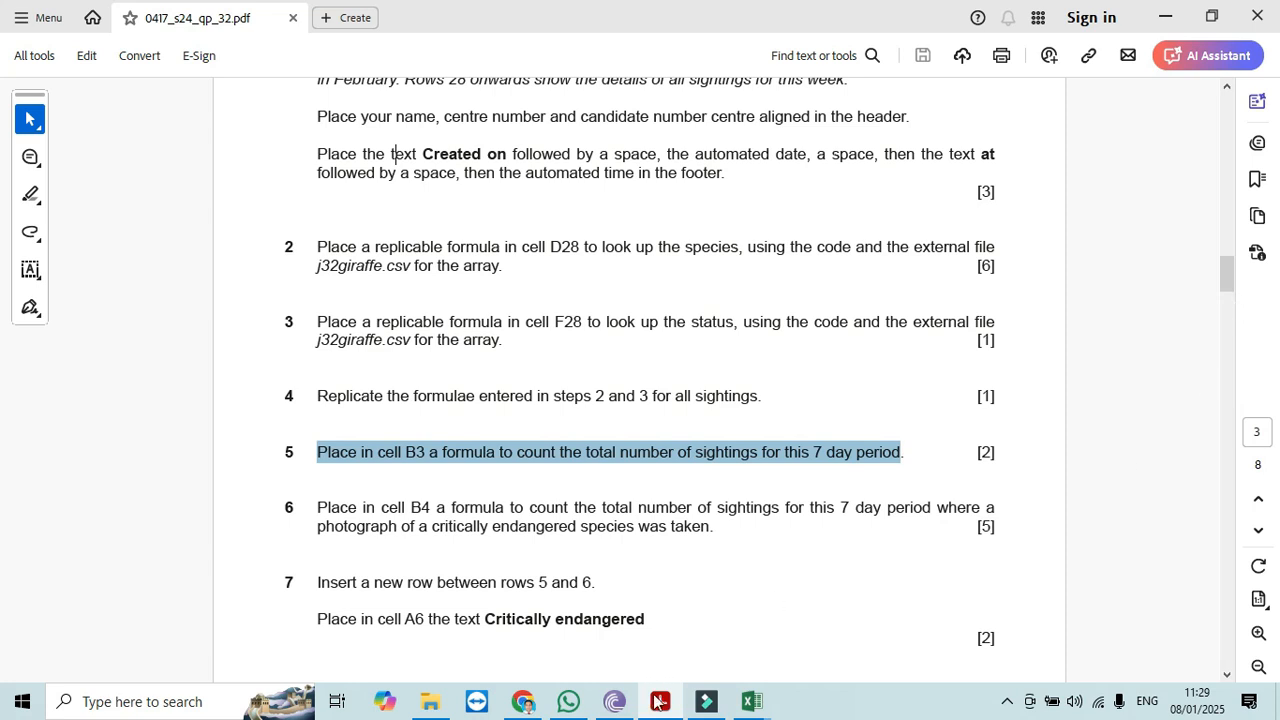
mouse_move(752, 701)
left_click(835, 652)
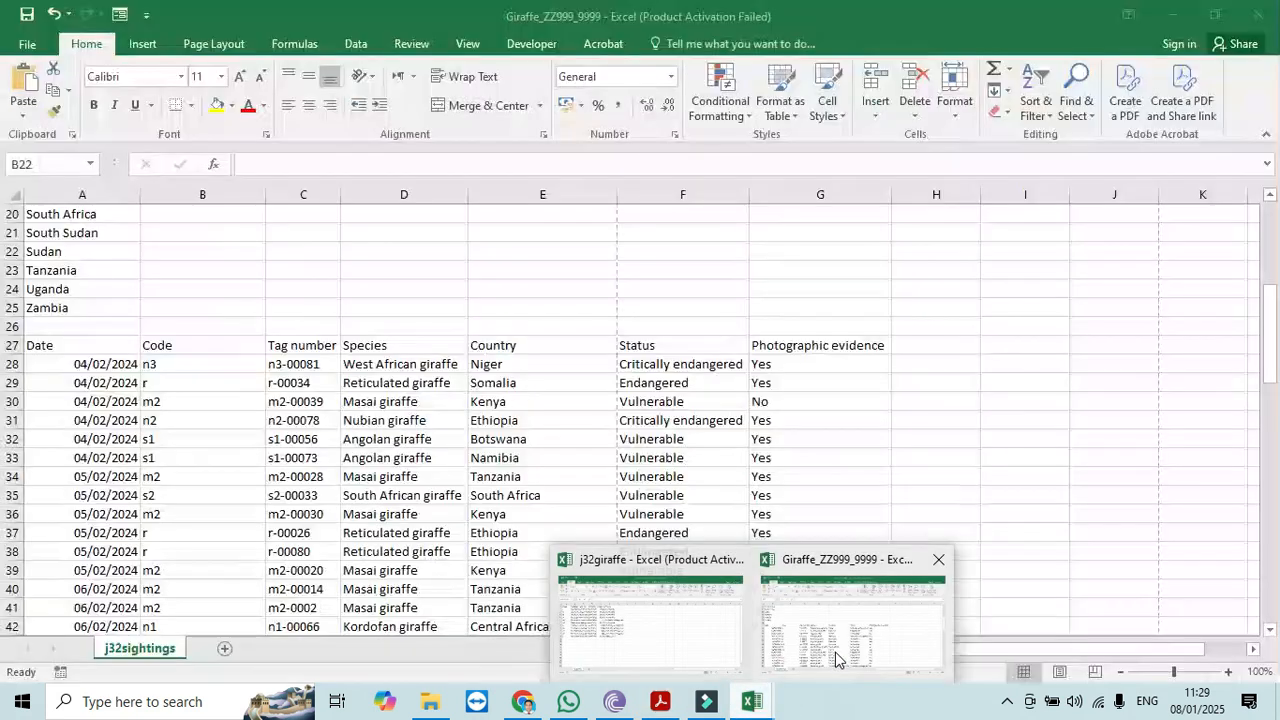
left_click(660, 701)
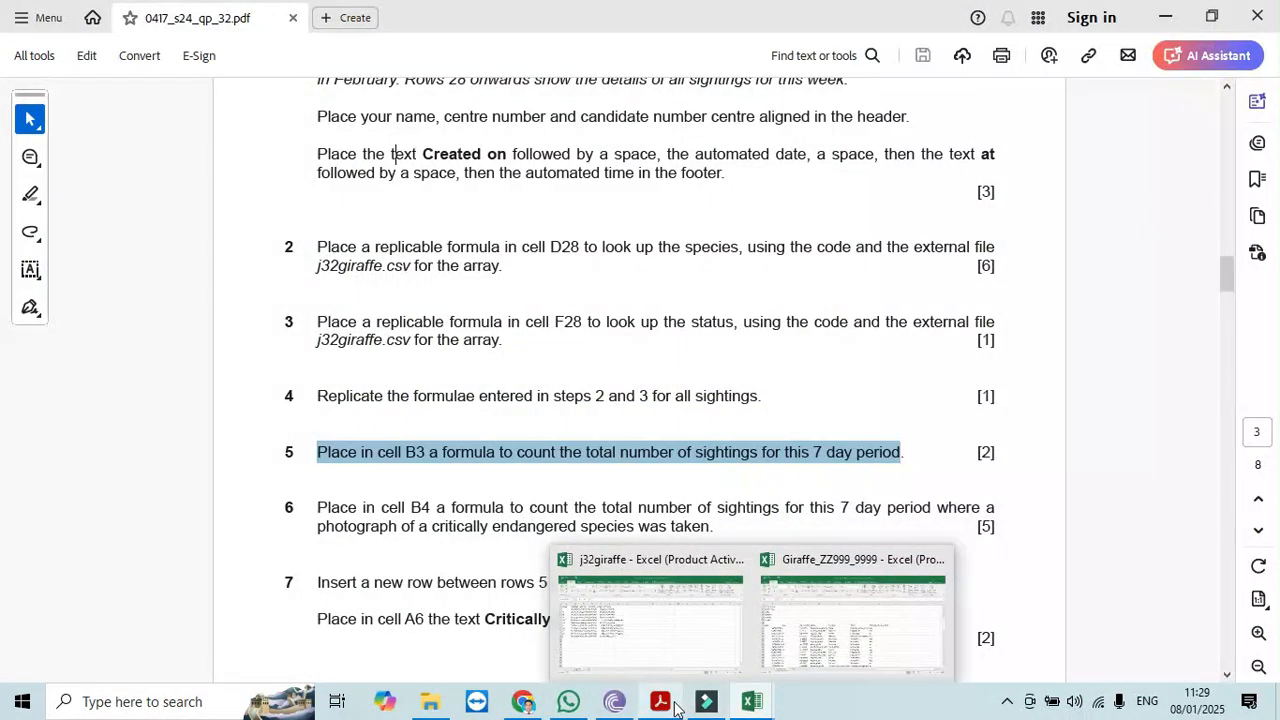
left_click(839, 617)
left_click_drag(1274, 273, 1272, 198)
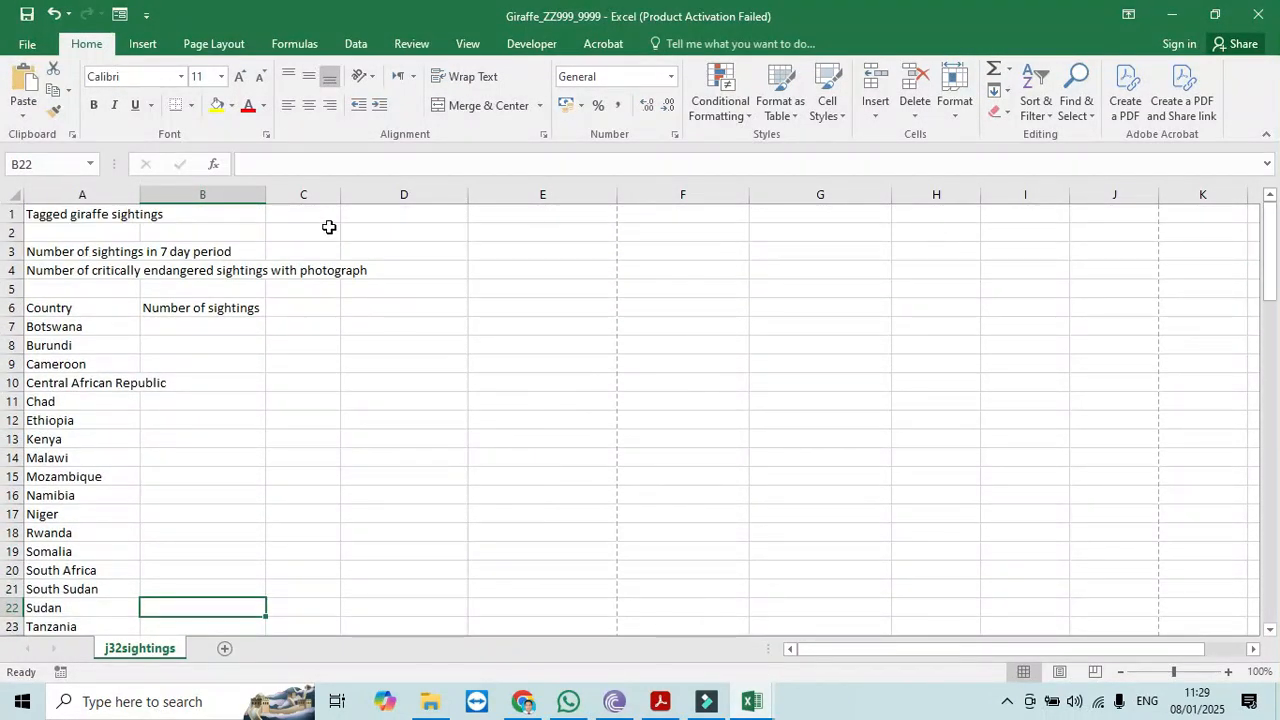
left_click(240, 255)
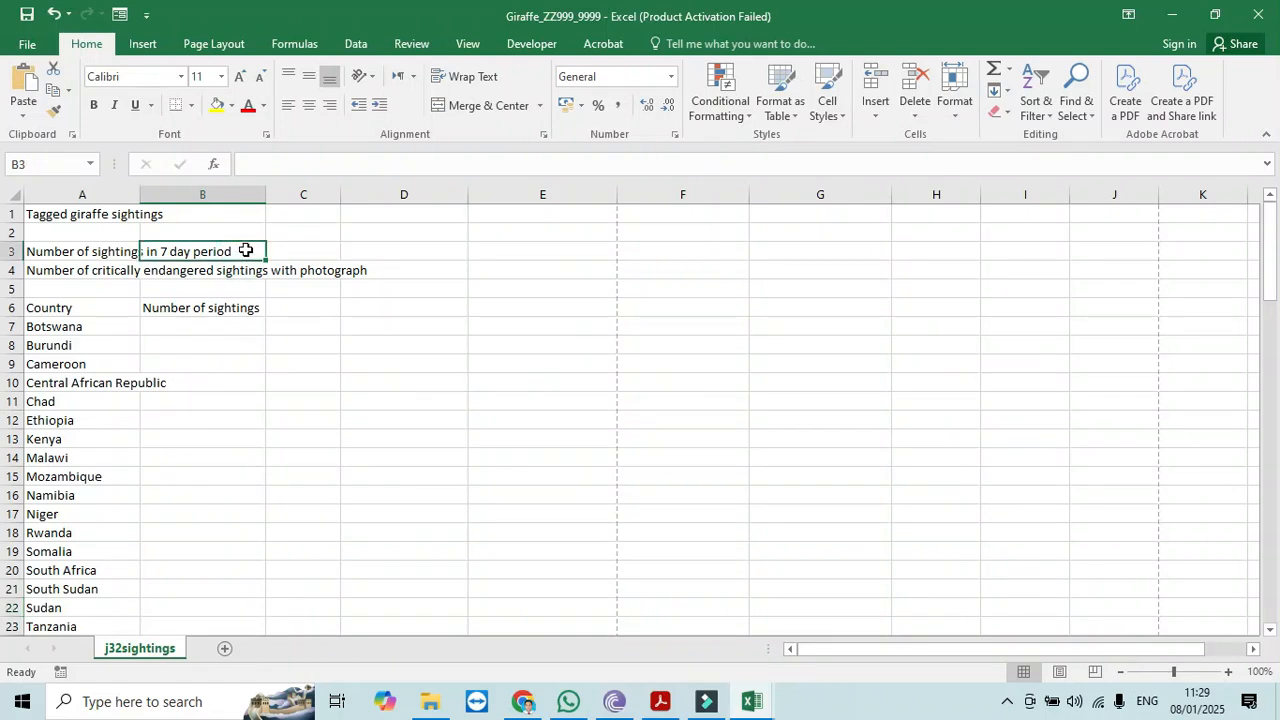
type("=")
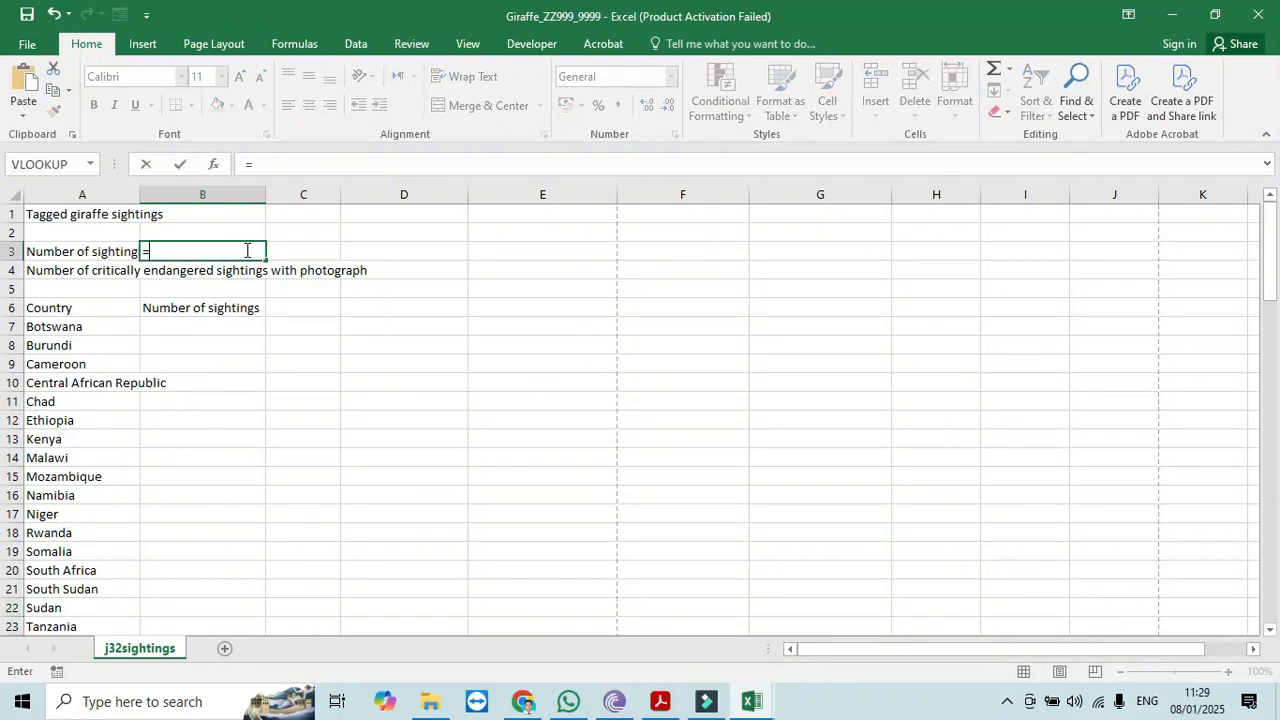
type("counta")
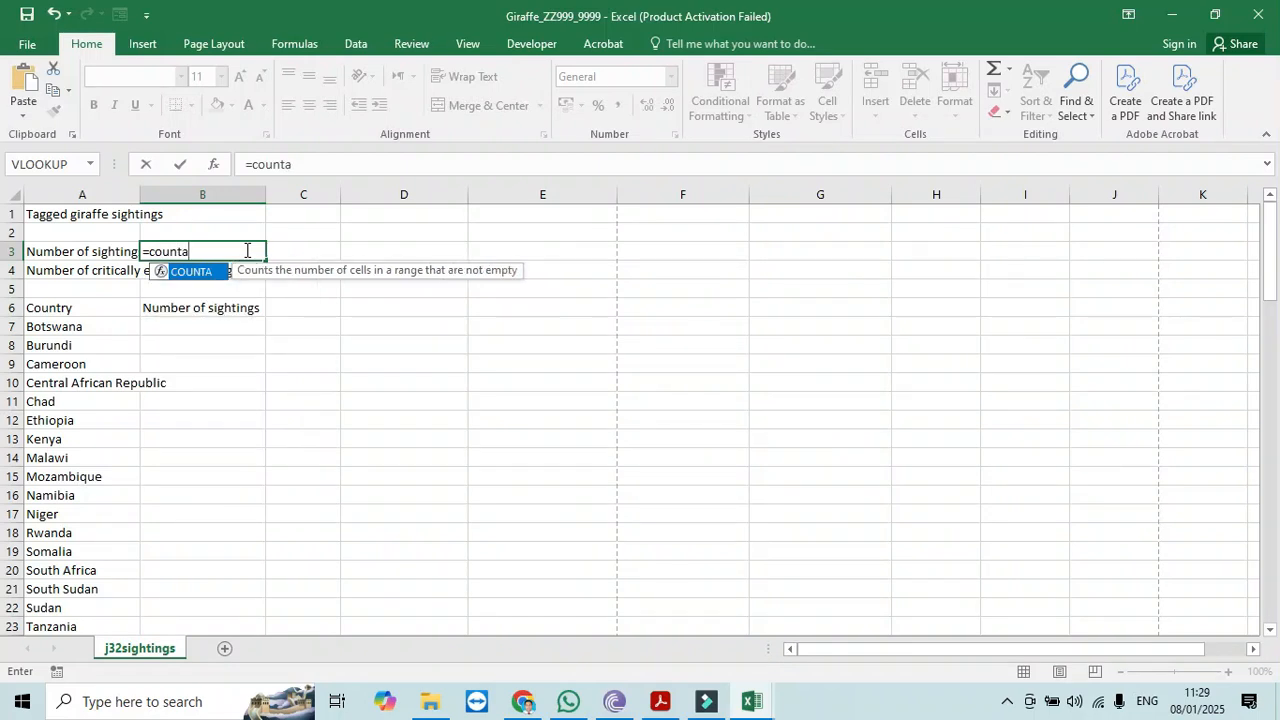
type("(")
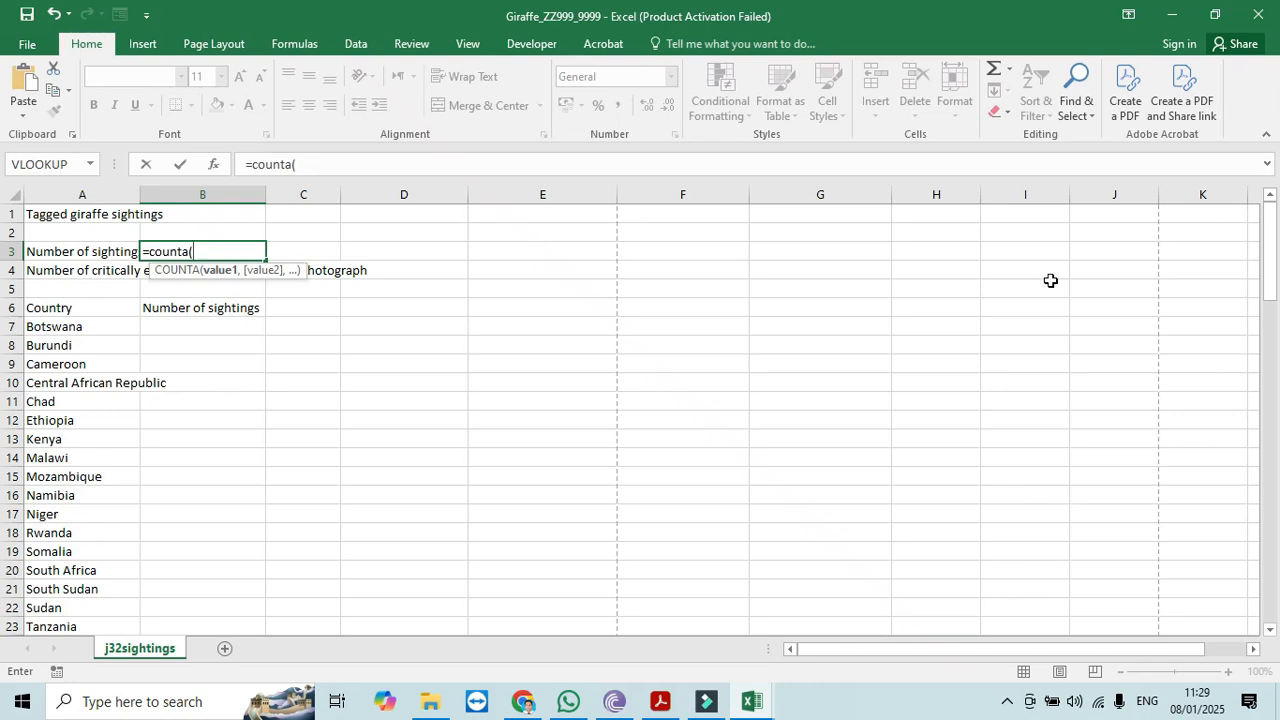
left_click_drag(1278, 300, 1260, 334)
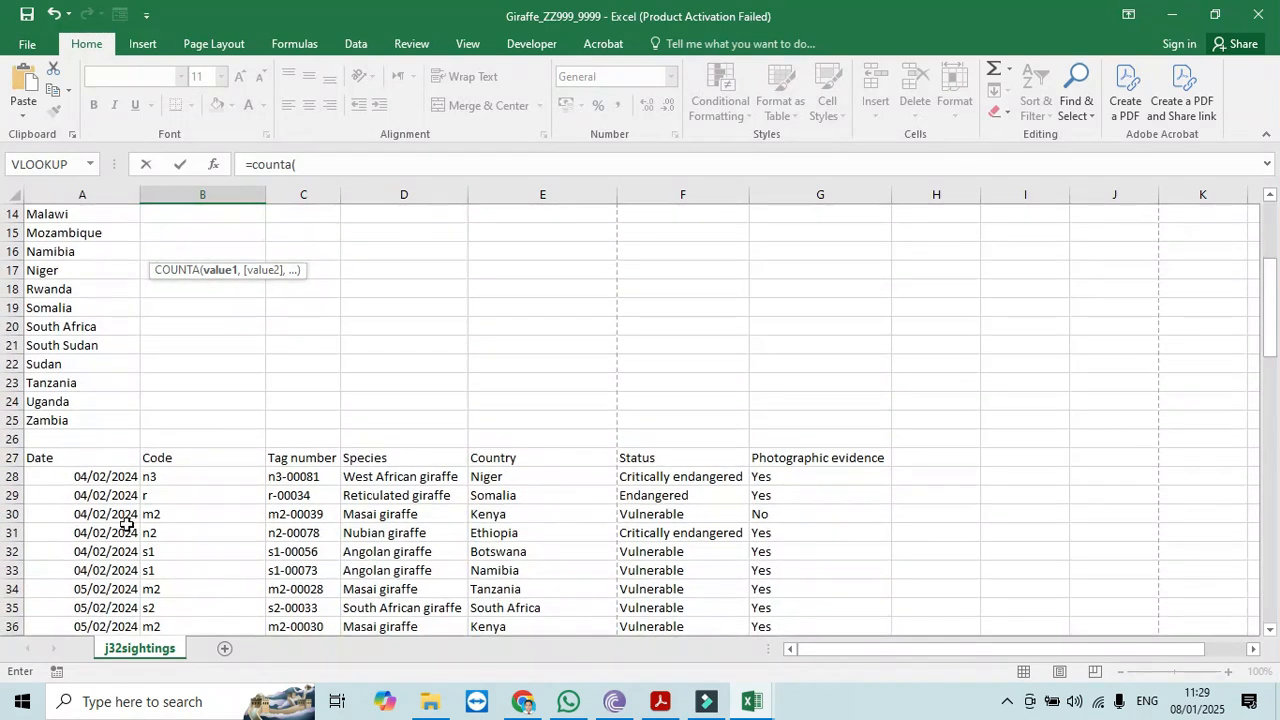
left_click(108, 495)
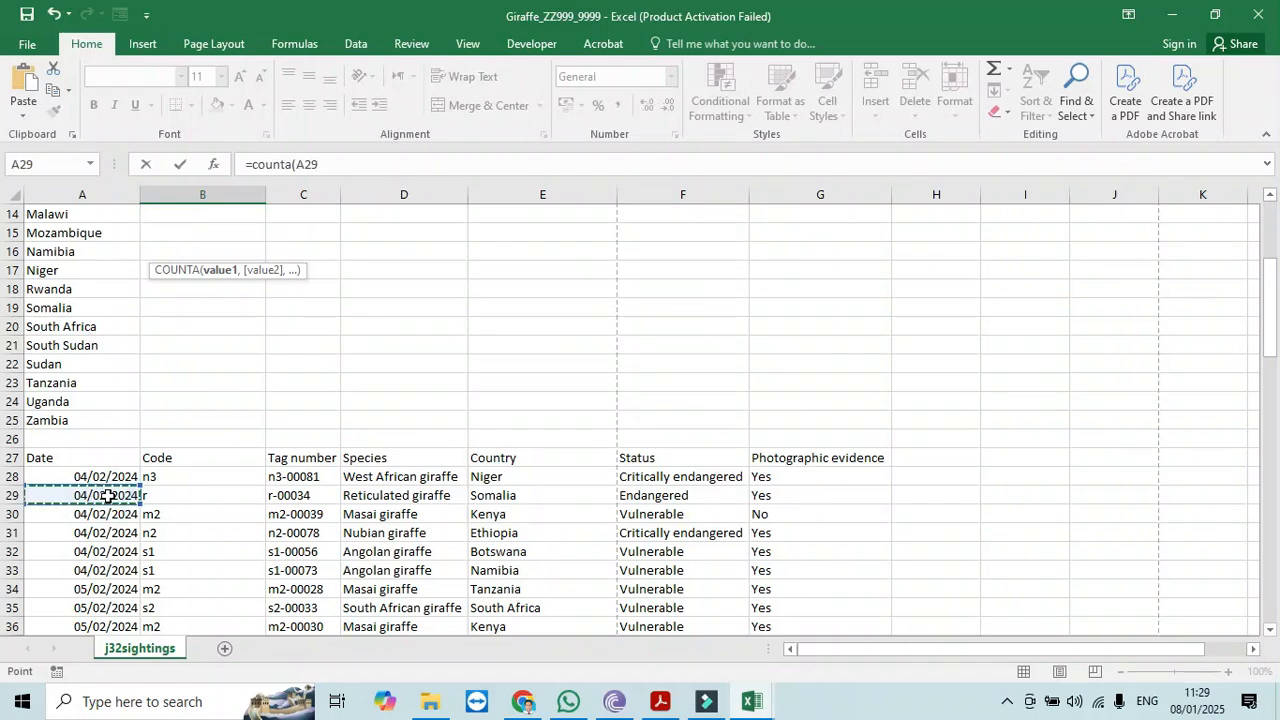
left_click_drag(108, 495, 102, 461)
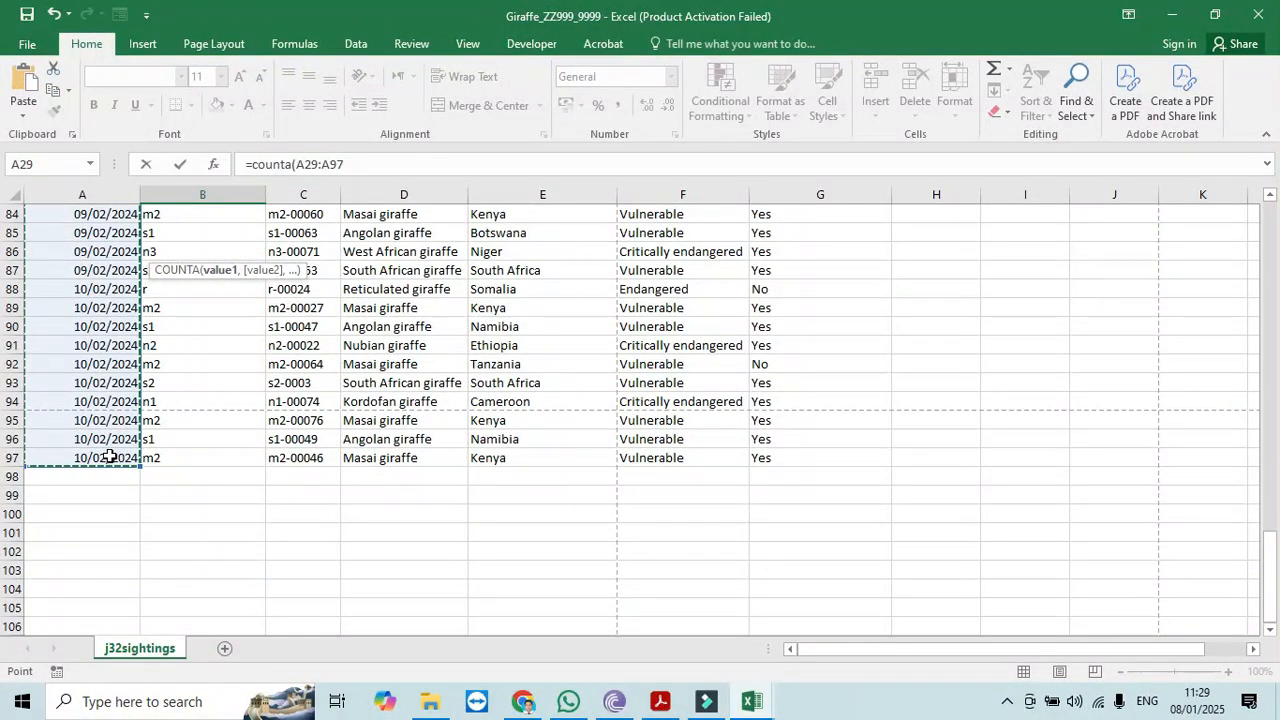
left_click_drag(1272, 568, 1277, 268)
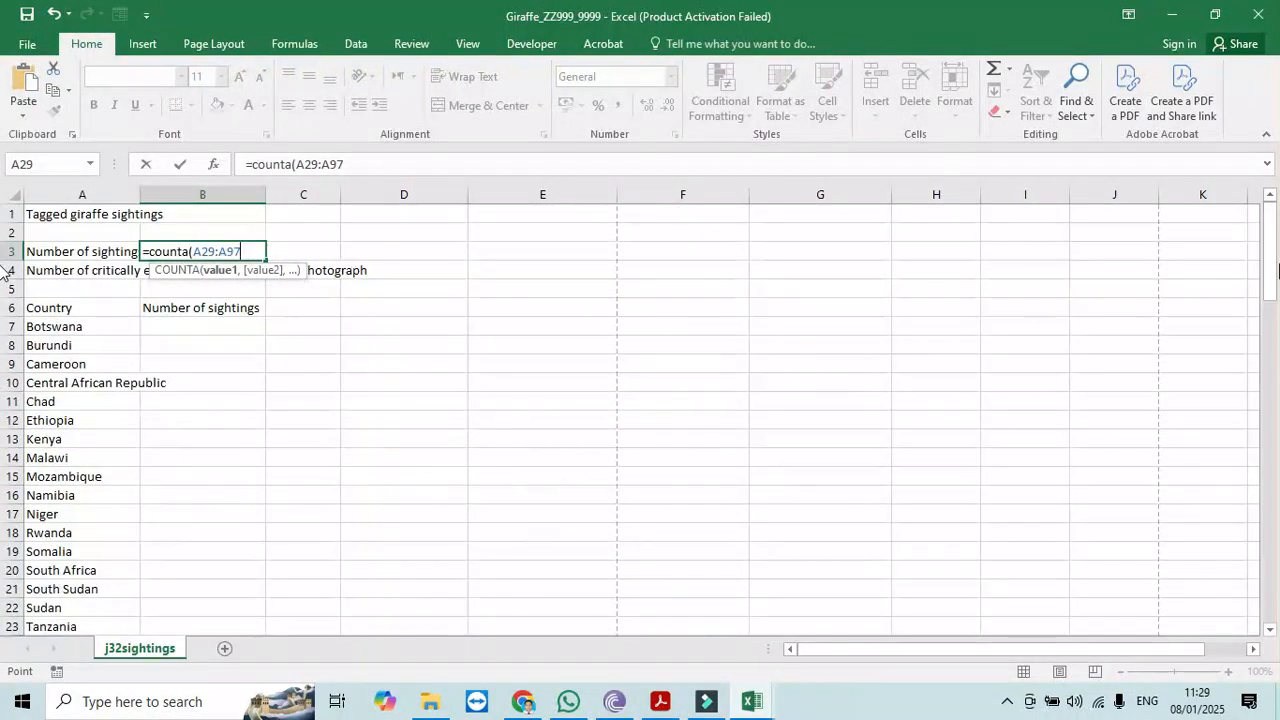
left_click(662, 703)
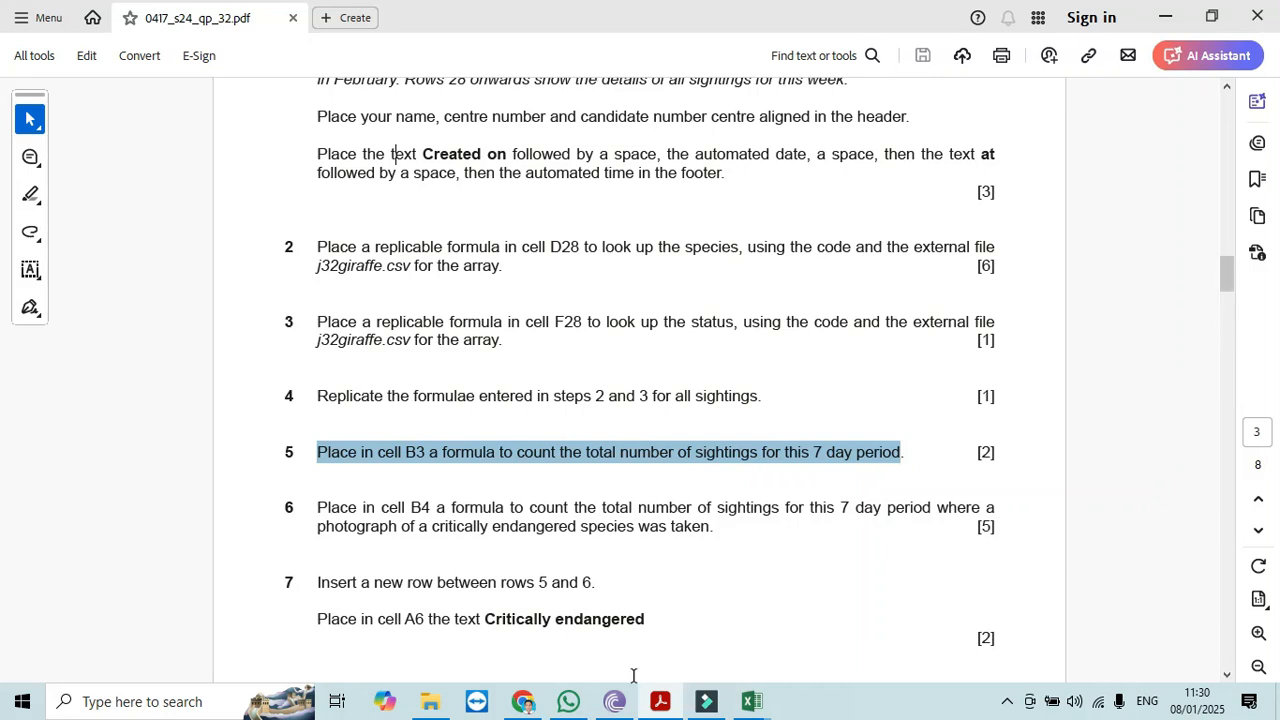
mouse_move(757, 703)
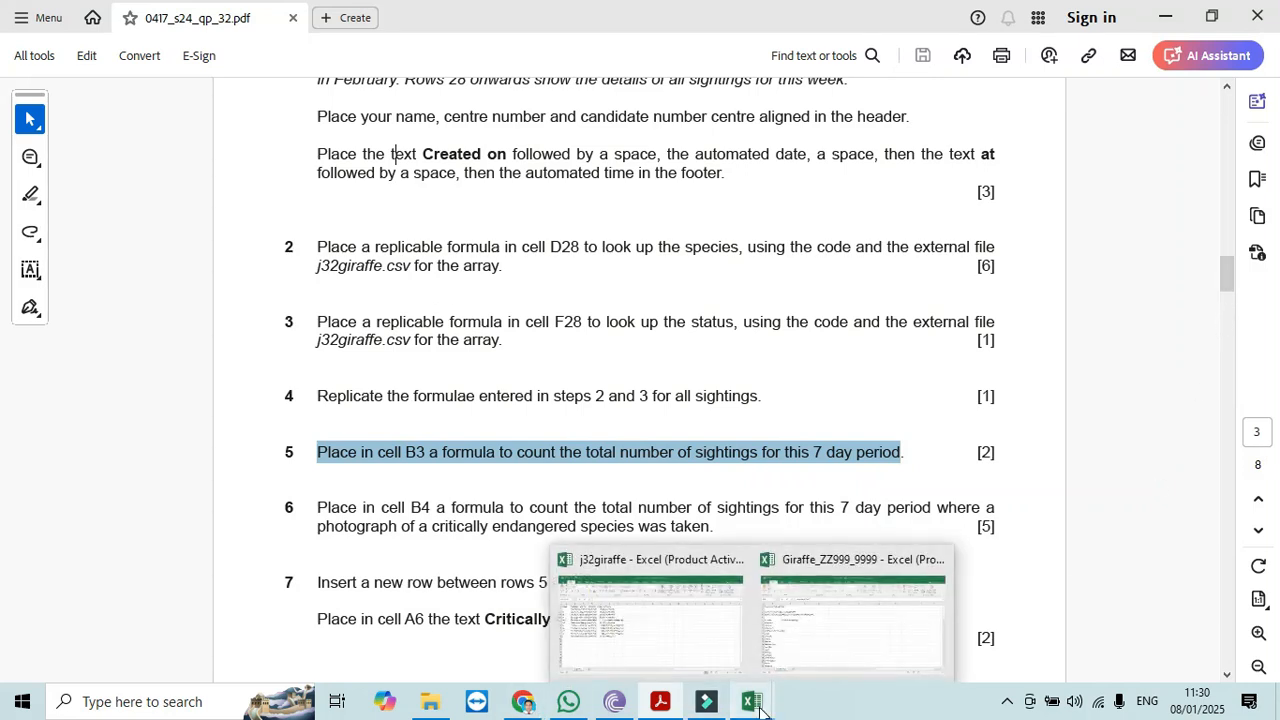
left_click(800, 632)
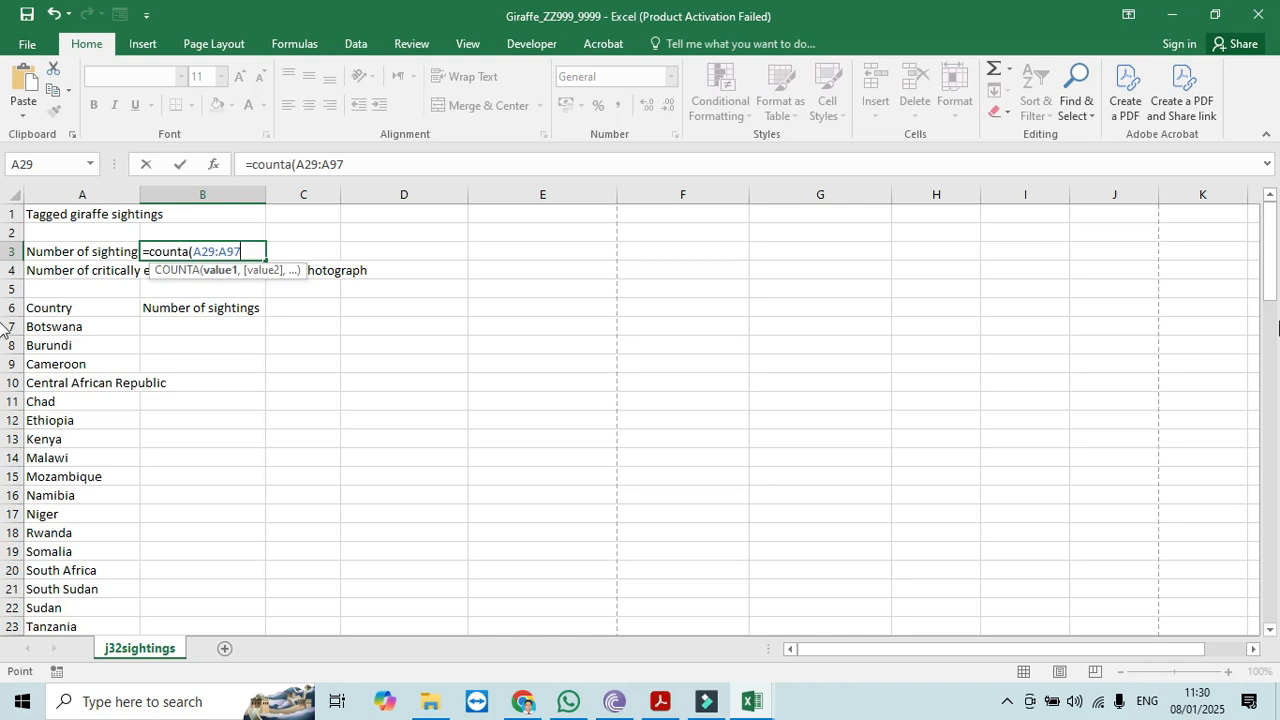
- Complete the COUNTA formula in cell B3 with the range A28:A97, covering the dates of all sightings
left_click_drag(1278, 287, 1272, 337)
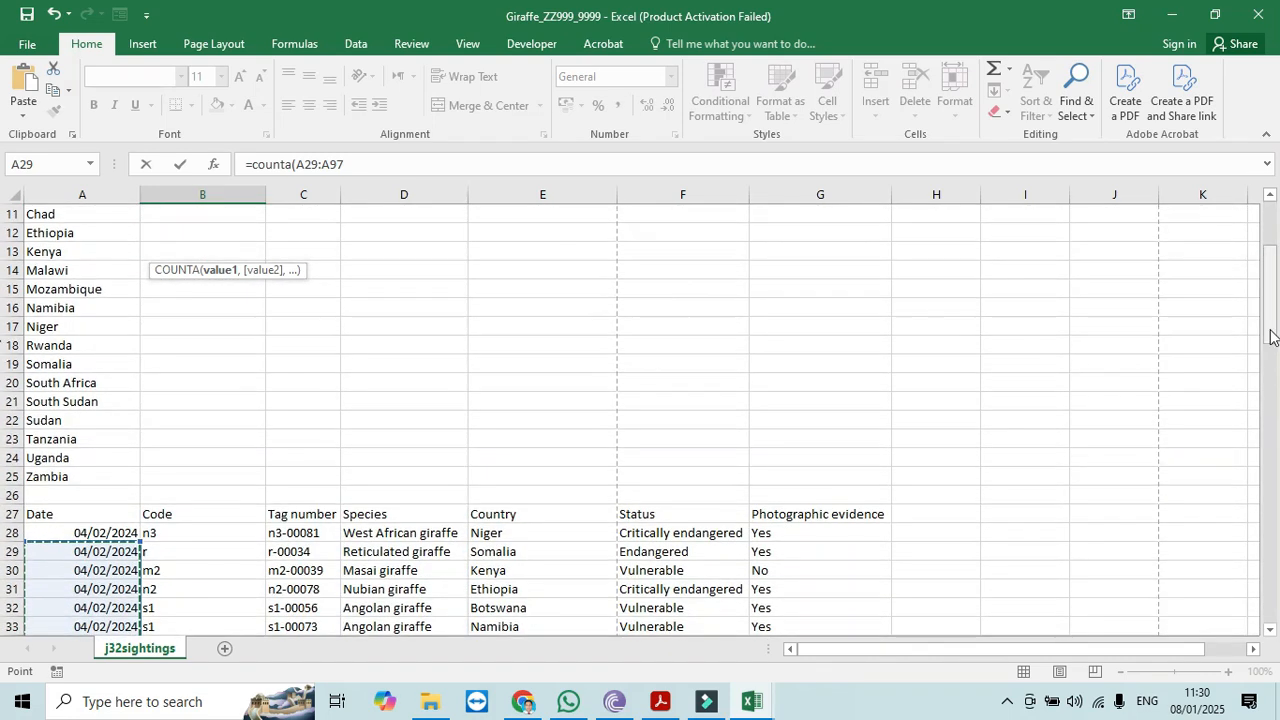
left_click(57, 528)
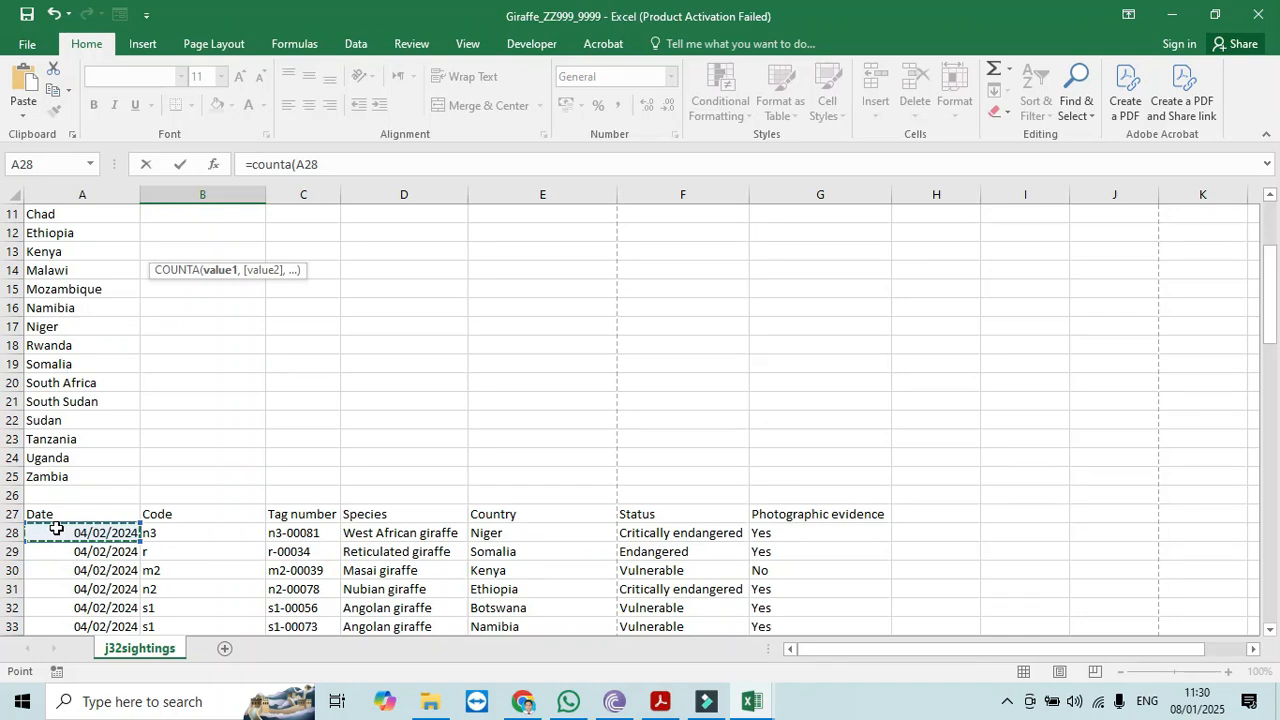
left_click_drag(35, 643, 67, 609)
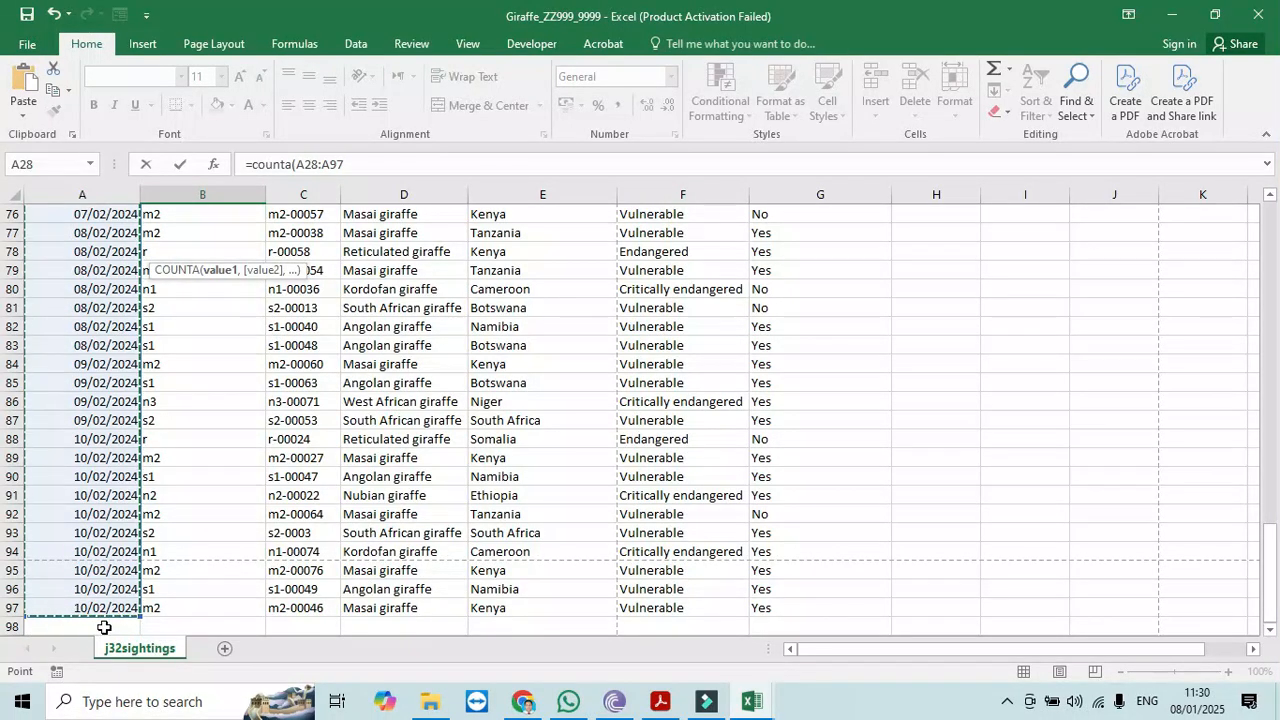
type(")")
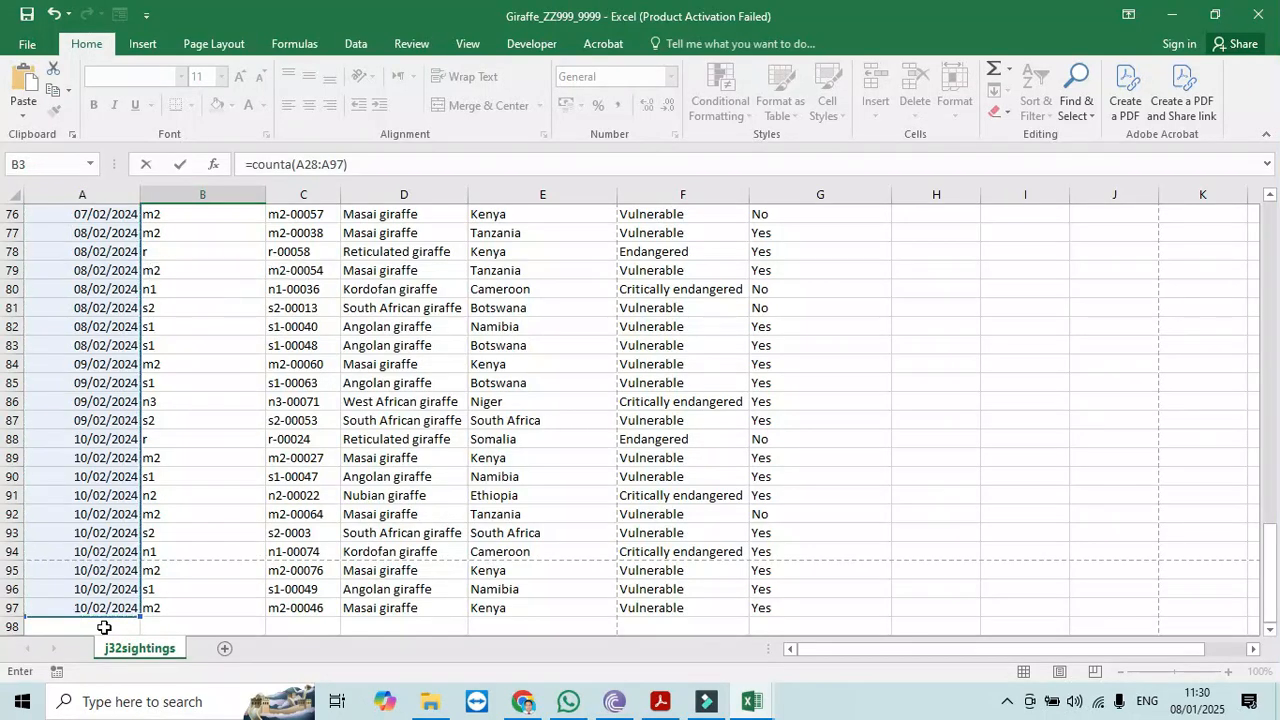
key("Return")
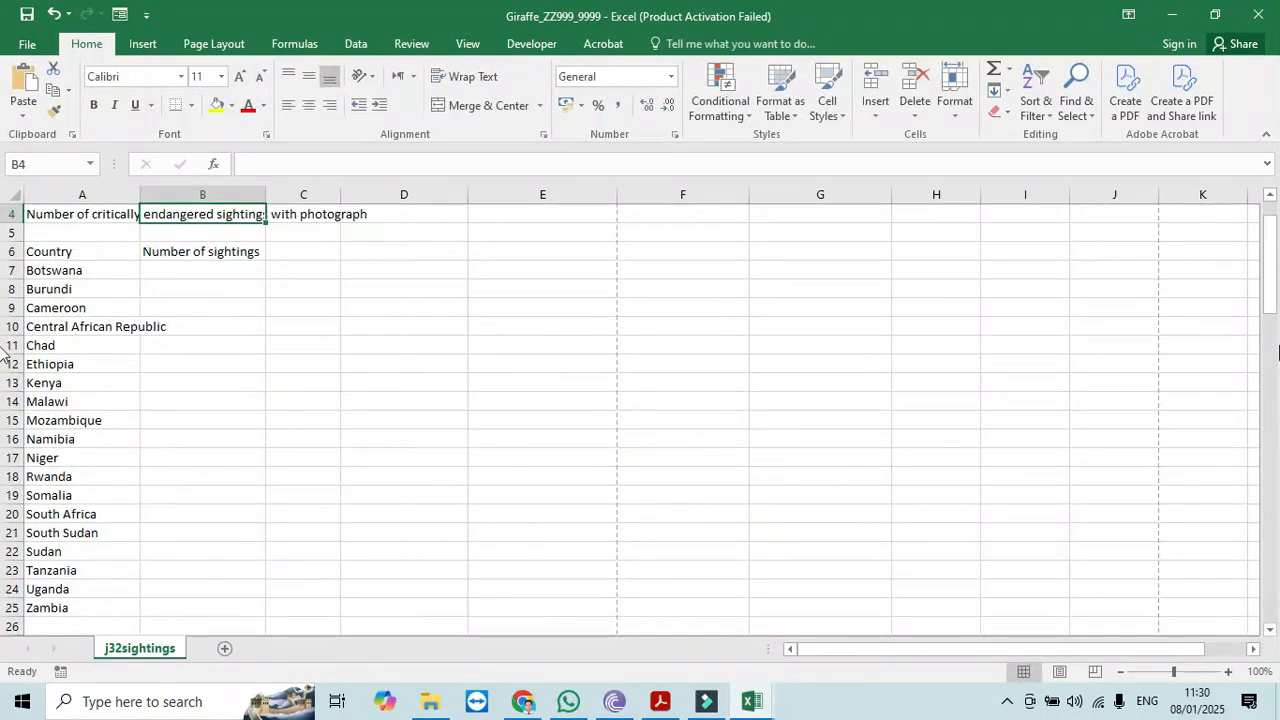
mouse_move(1262, 286)
left_mouse_down()
mouse_move(1272, 352)
mouse_move(1268, 262)
left_mouse_up()
left_click(252, 251)
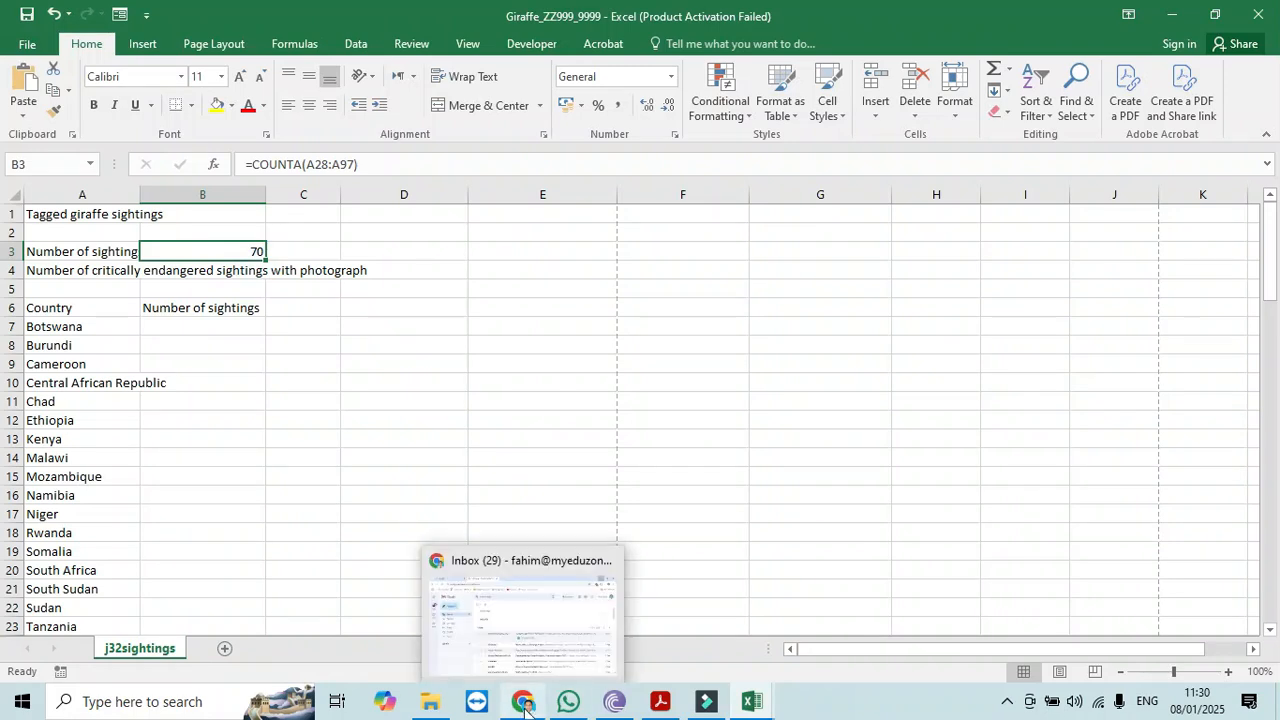
- Switch to the exam paper PDF, highlight the question 6 instruction, and return to the Giraffe_ZZ999_9999 workbook
left_click(658, 704)
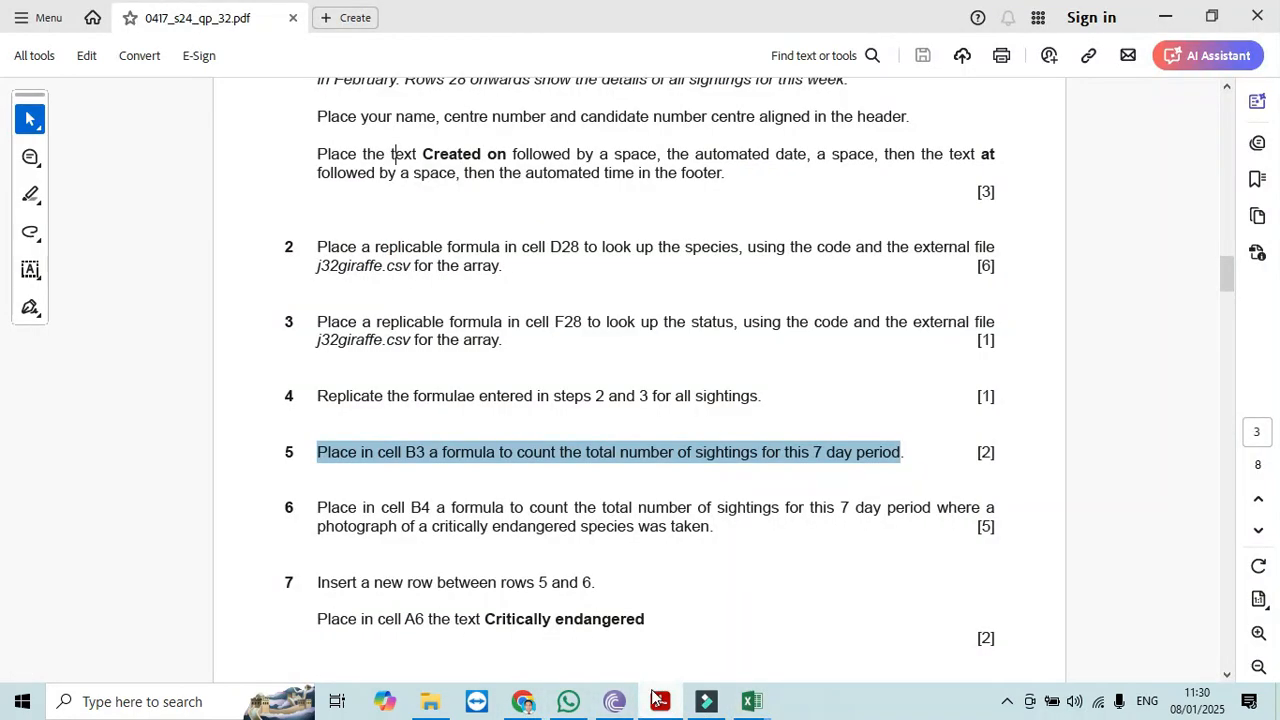
left_click_drag(315, 510, 716, 537)
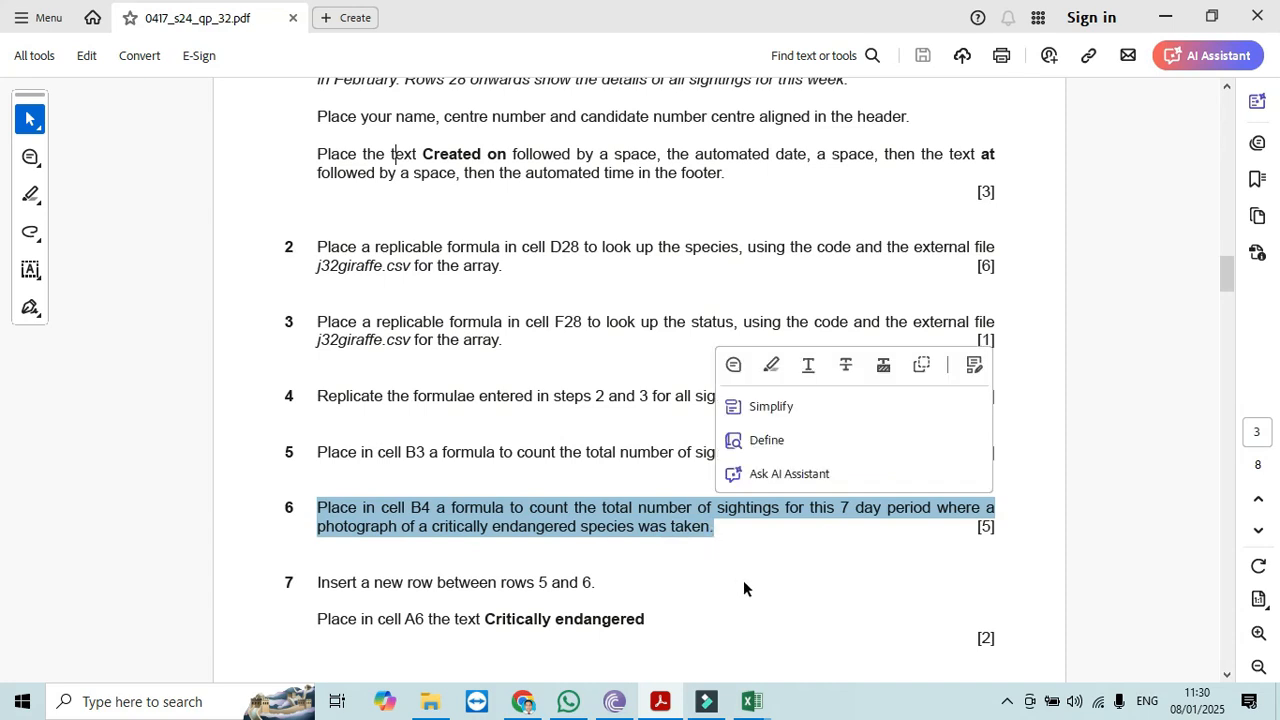
mouse_move(752, 703)
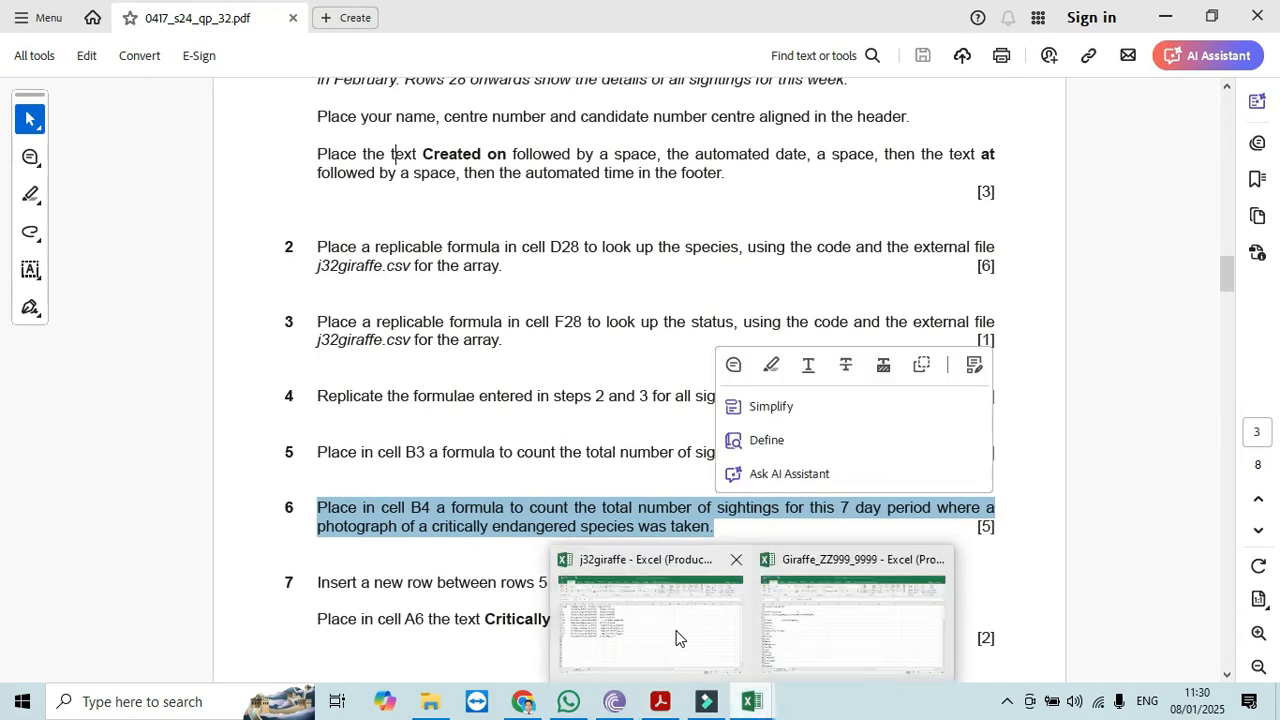
left_click(797, 629)
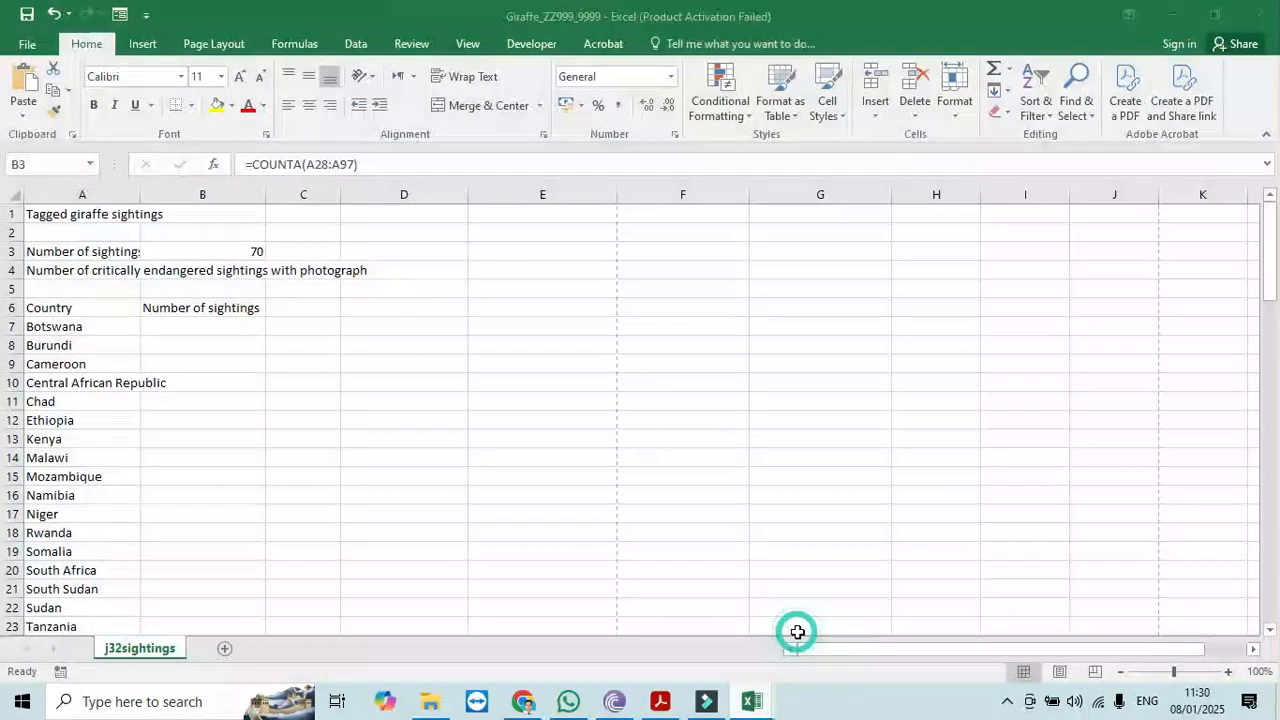
- Start a COUNTIFS formula in cell B4 for the critically endangered sightings with a photograph
left_click(208, 273)
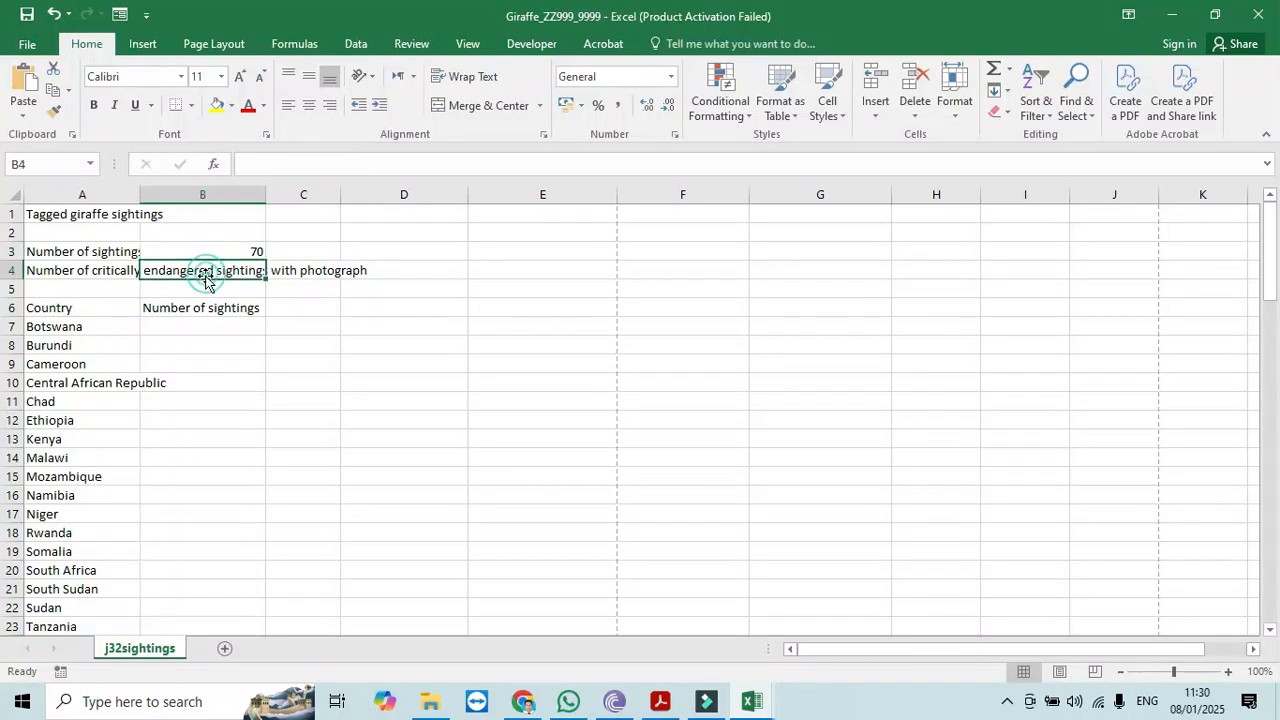
left_click(225, 360)
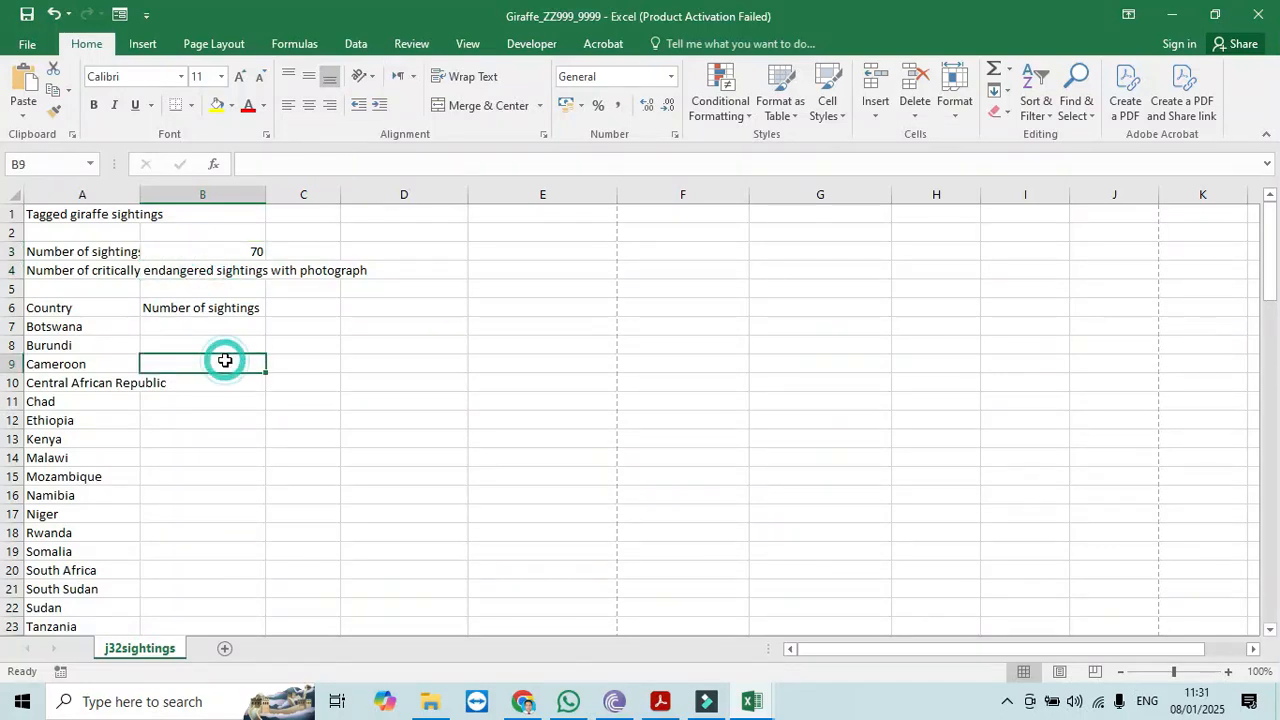
left_click(225, 273)
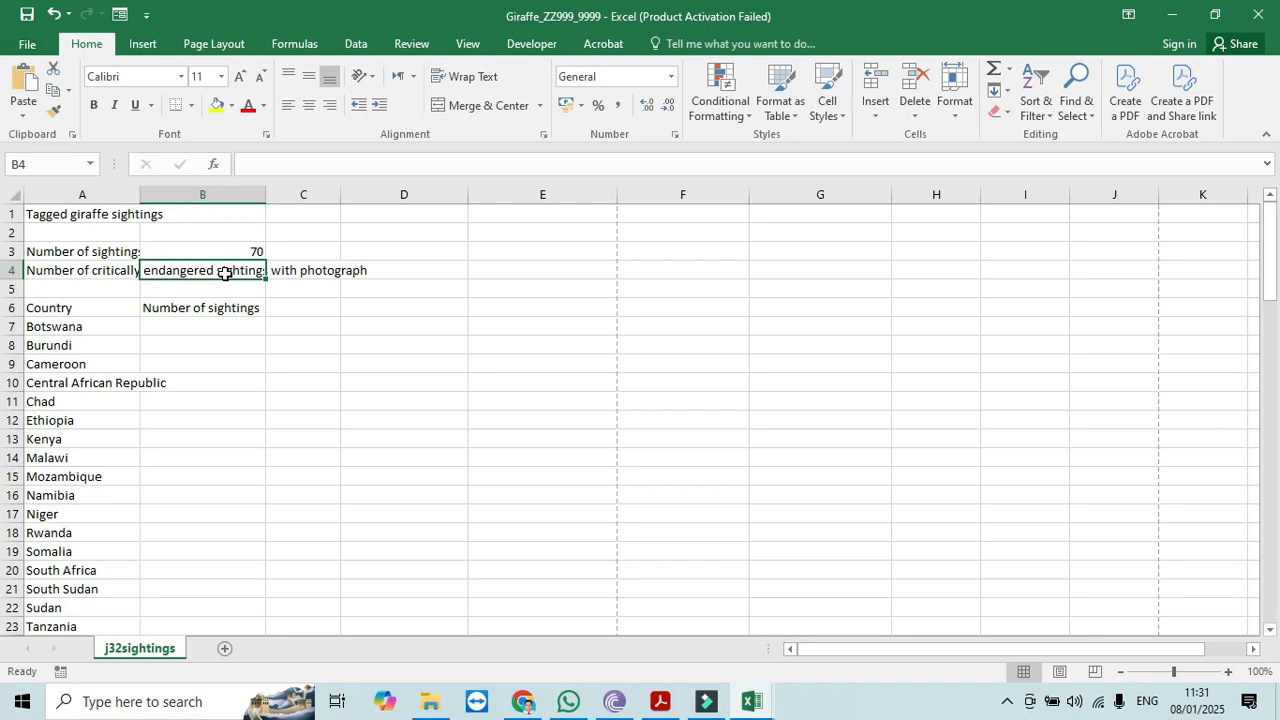
type("=cou")
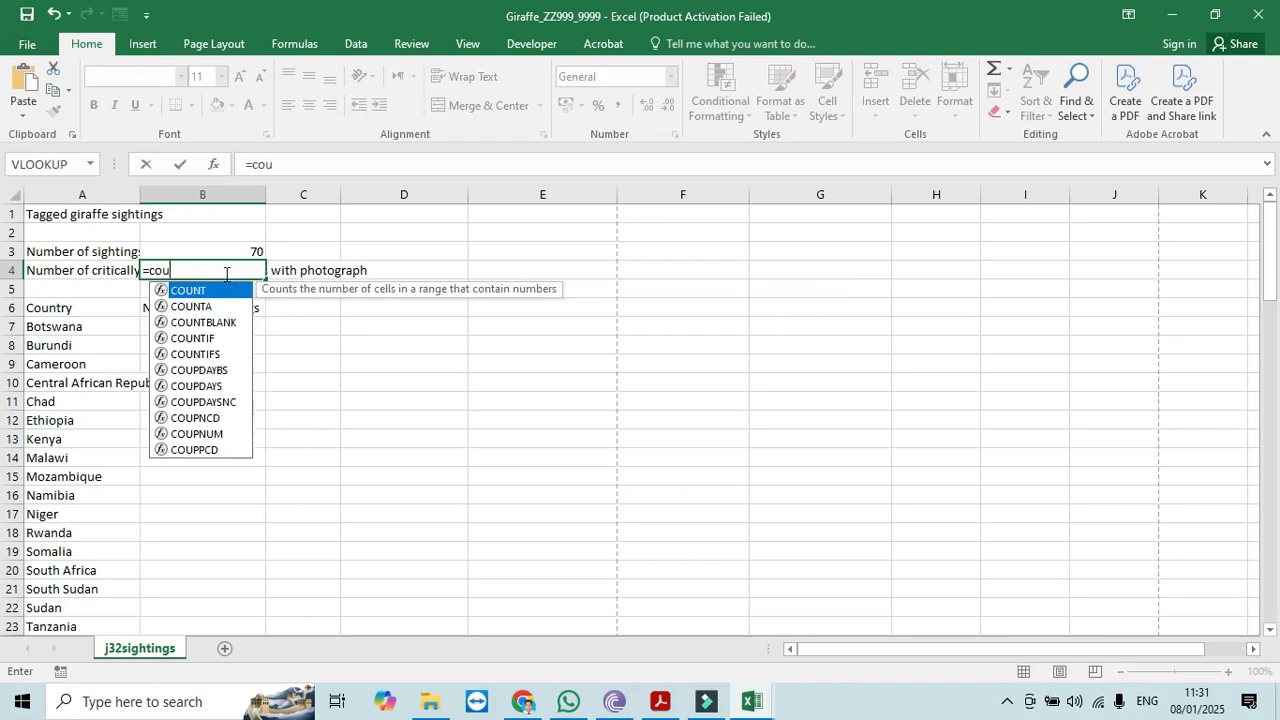
type("nt")
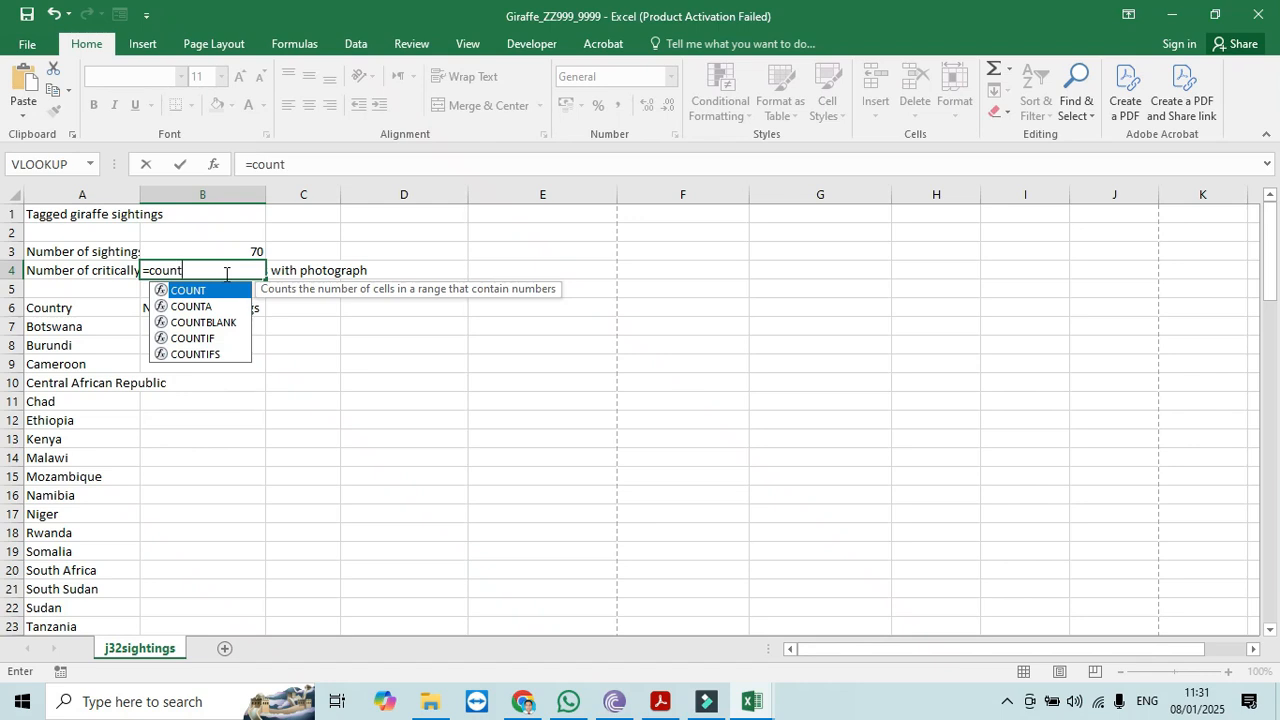
type("if")
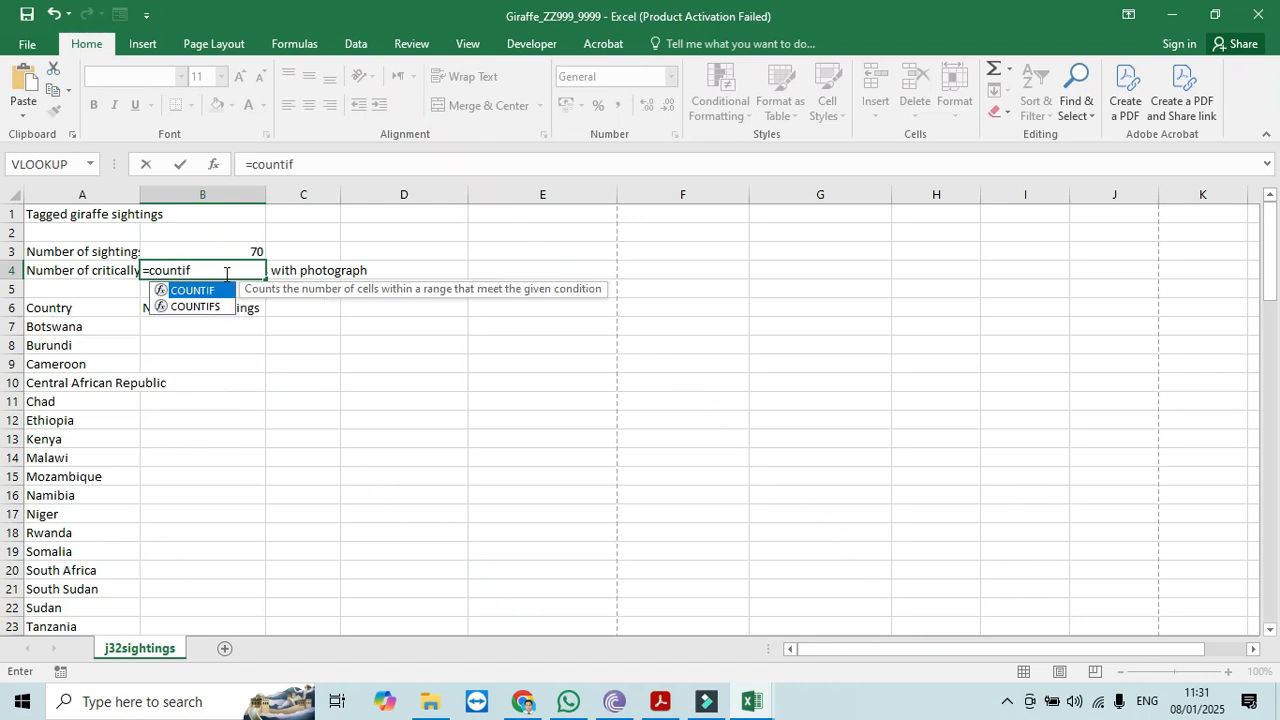
type("s")
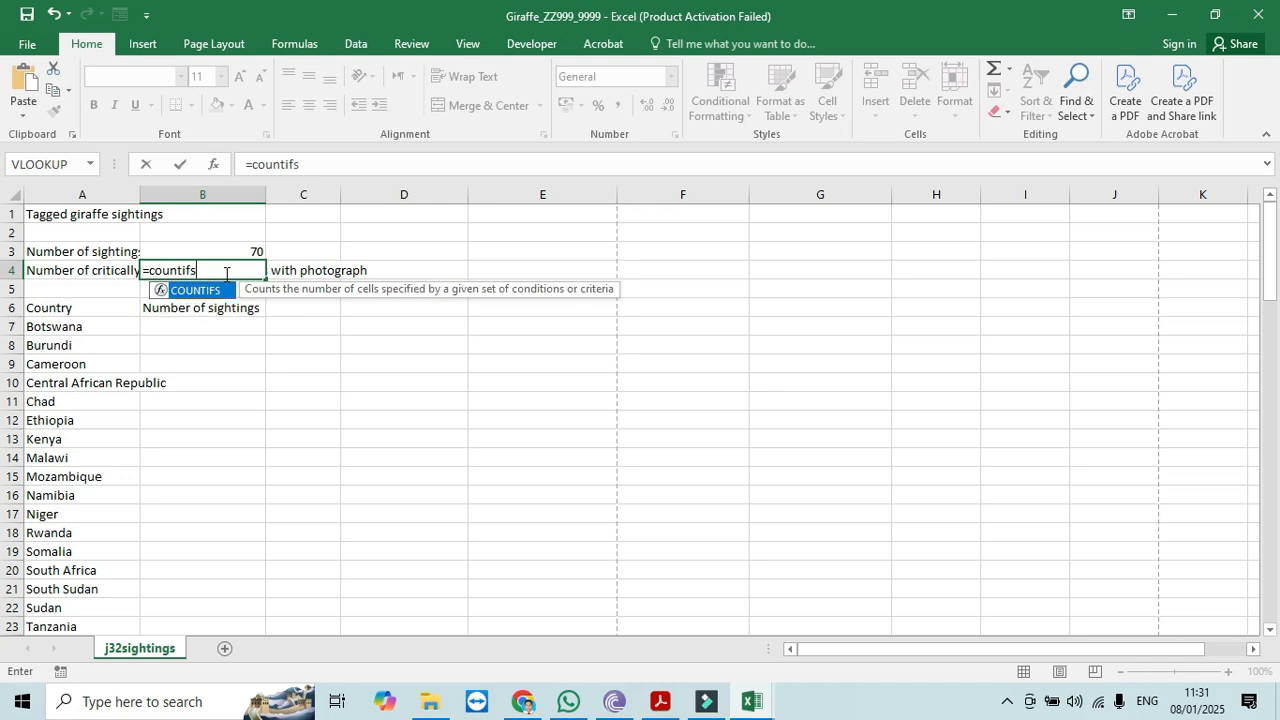
type("(")
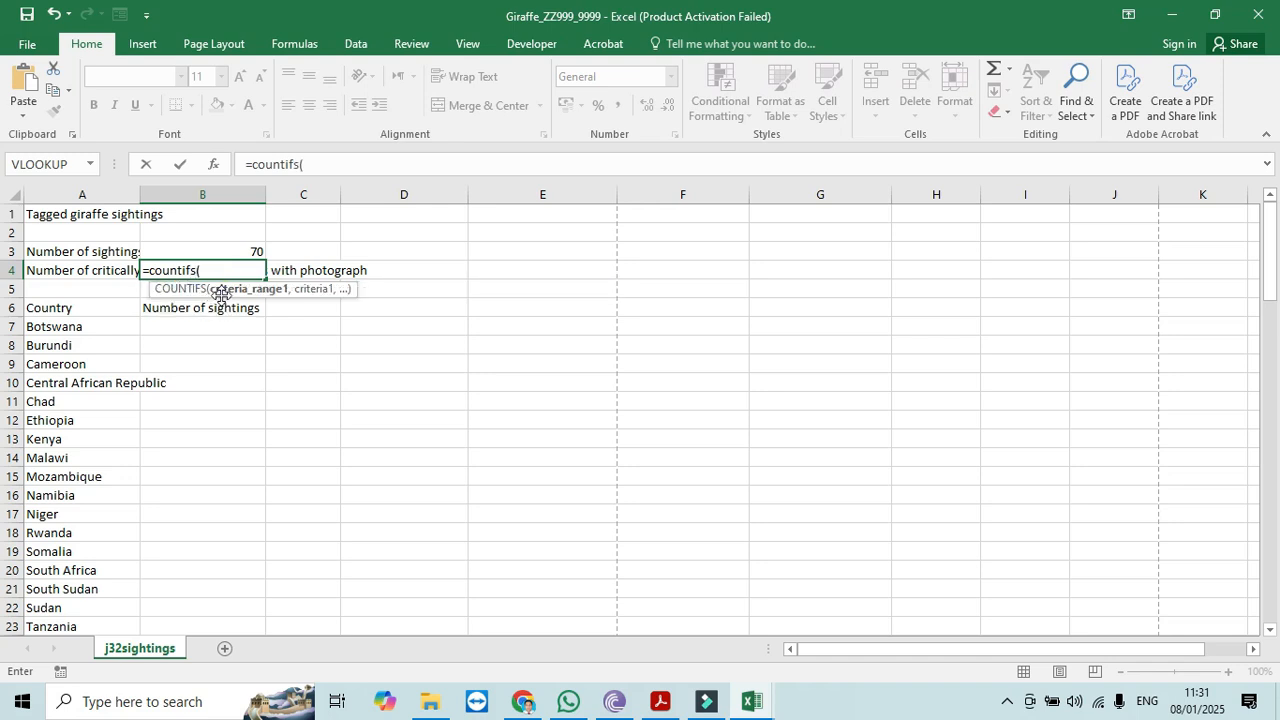
- Set the first COUNTIFS criteria range to the Status cells F28:F97 with the criterion "critically endangered"
left_click_drag(1272, 289, 1270, 352)
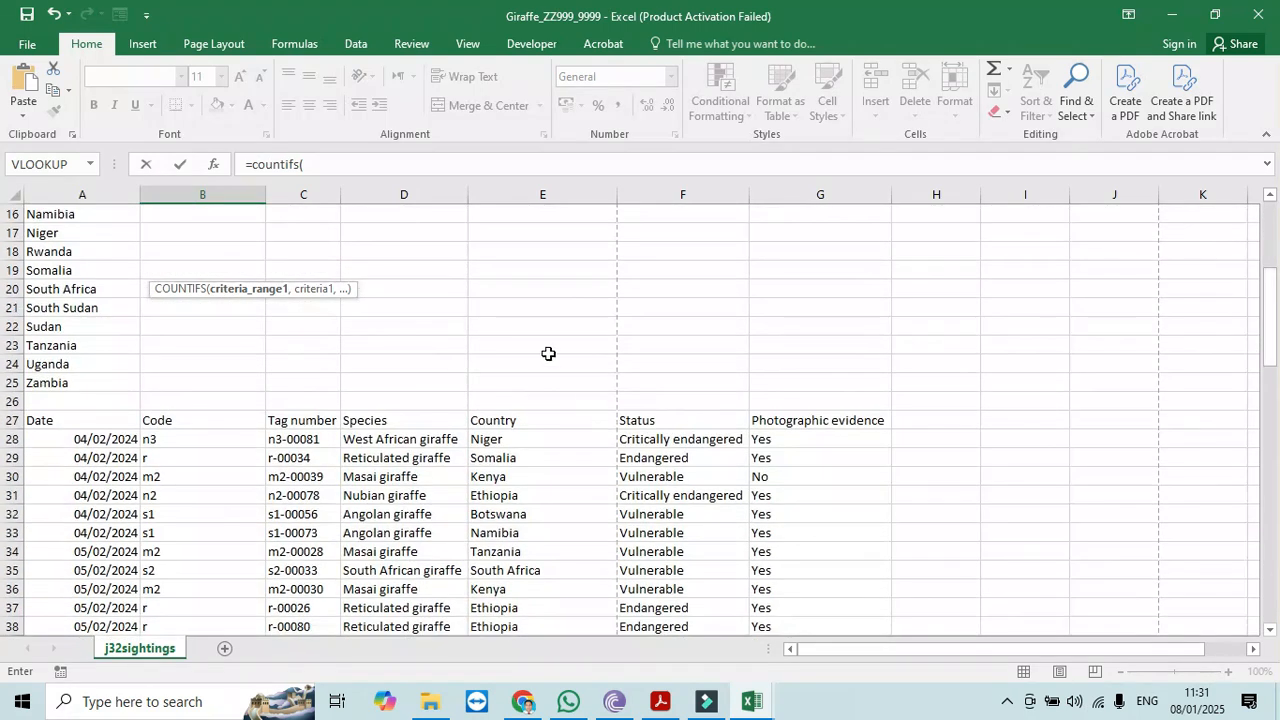
left_click(570, 441)
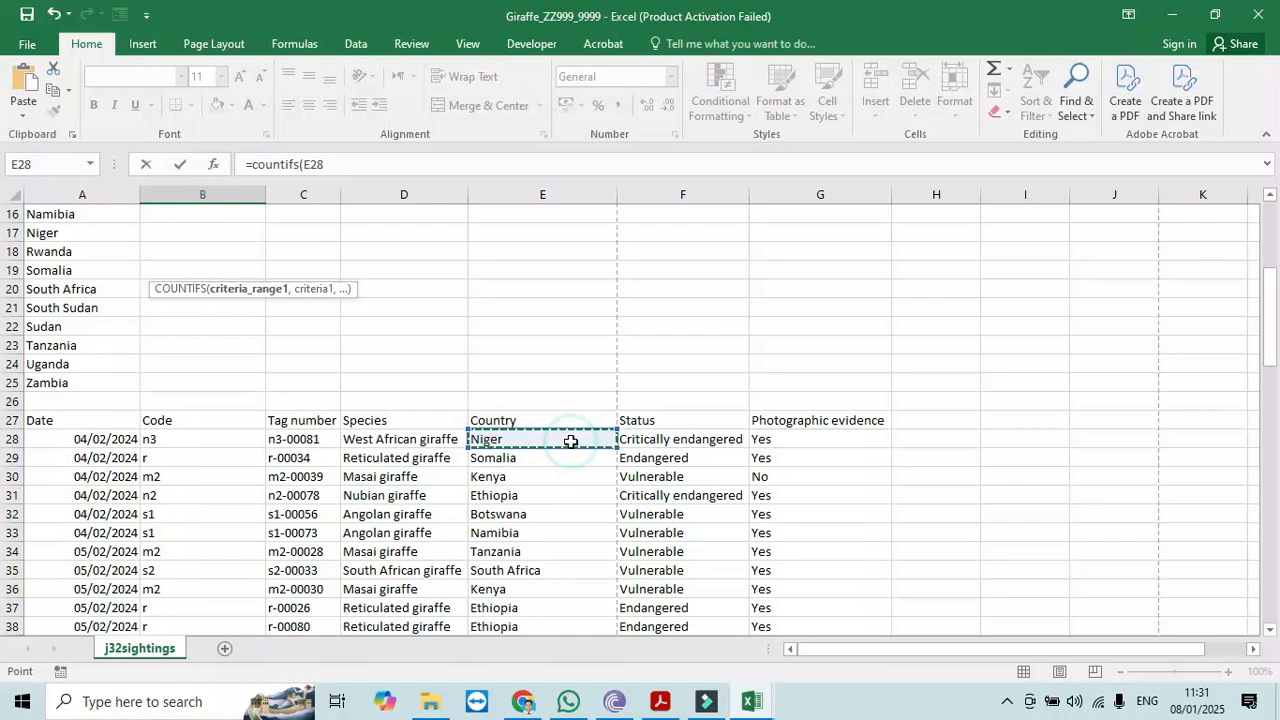
left_click(683, 441)
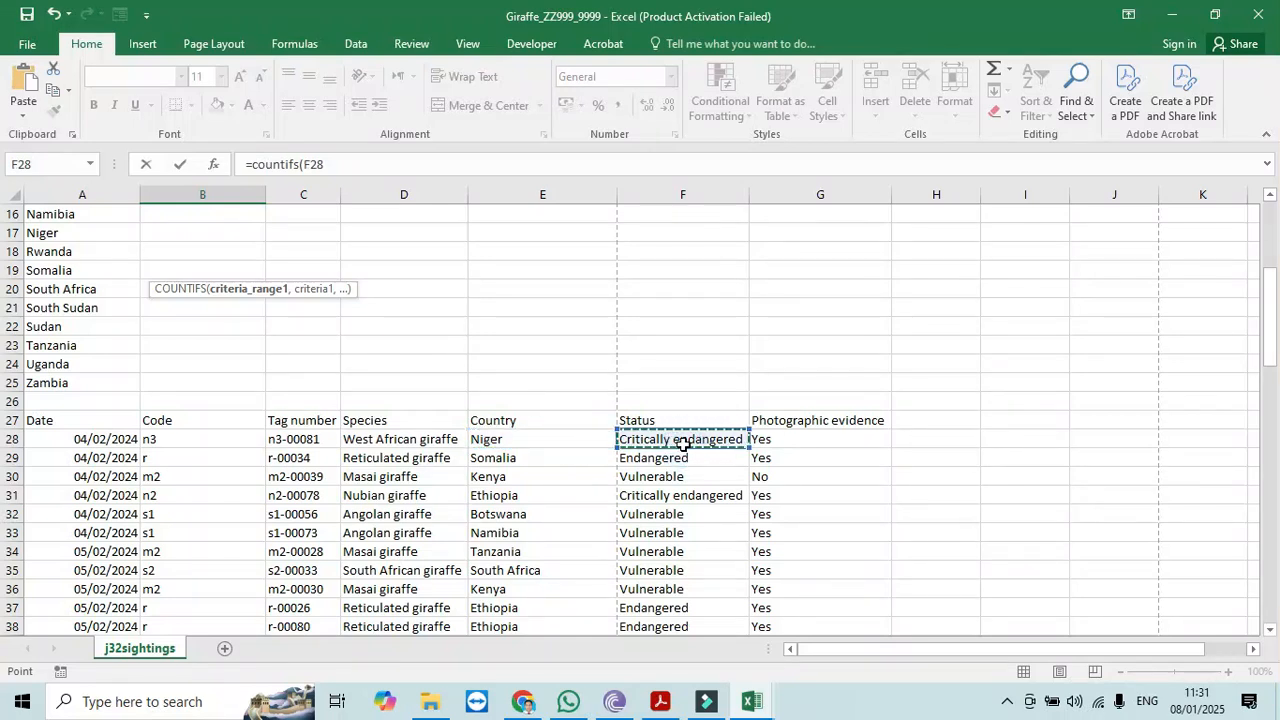
left_click_drag(683, 441, 679, 599)
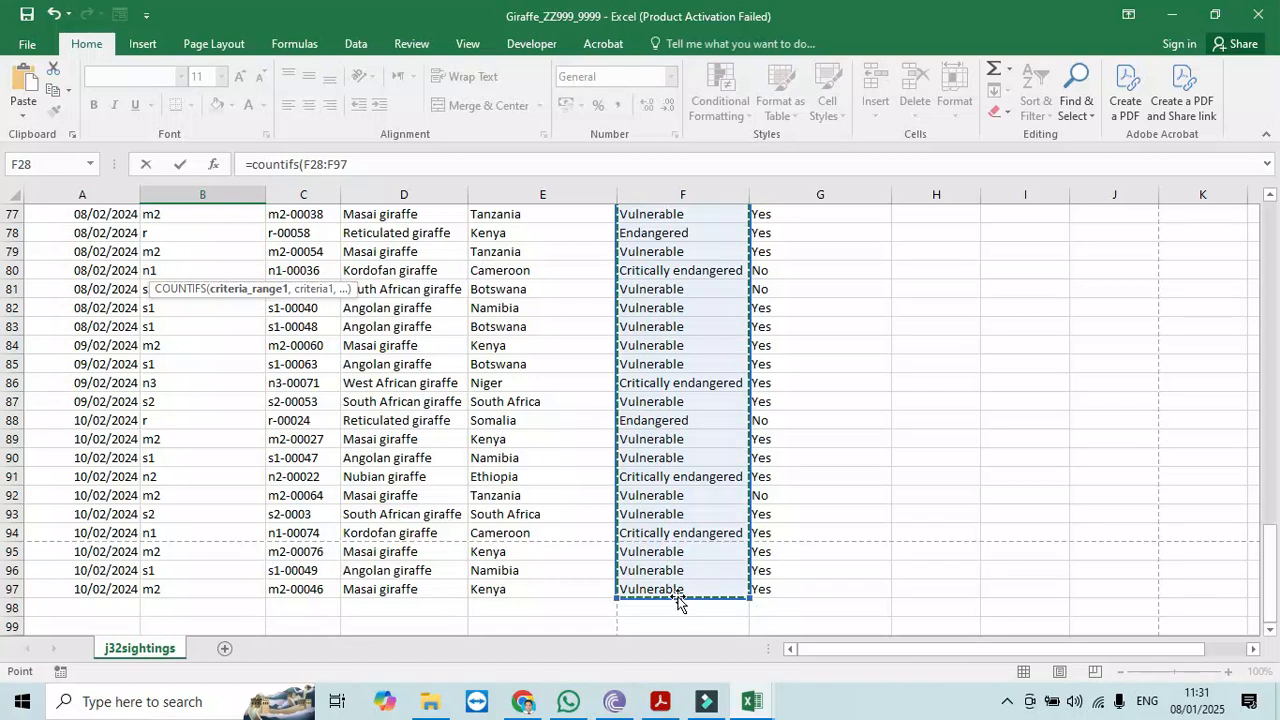
type(",\"critically endangered")
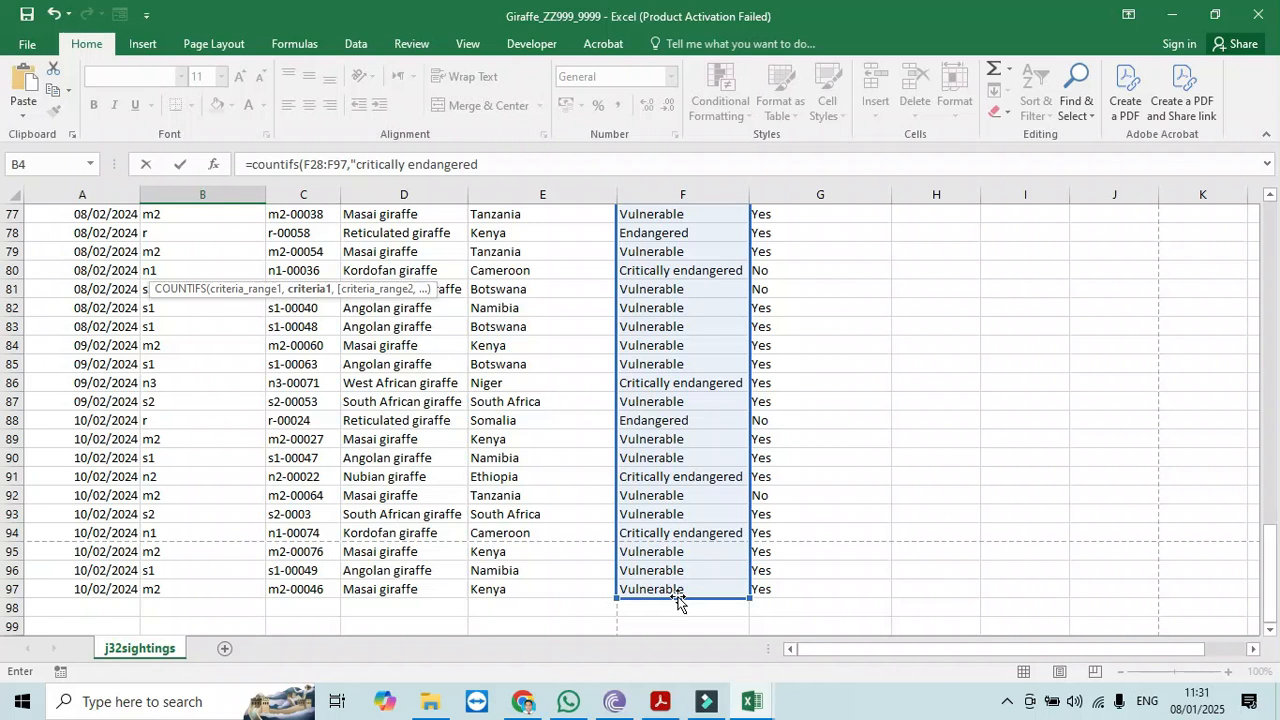
- Add the Photographic evidence cells G28:G97 with the criterion "yes" as the second COUNTIFS condition and complete the formula
type(",")
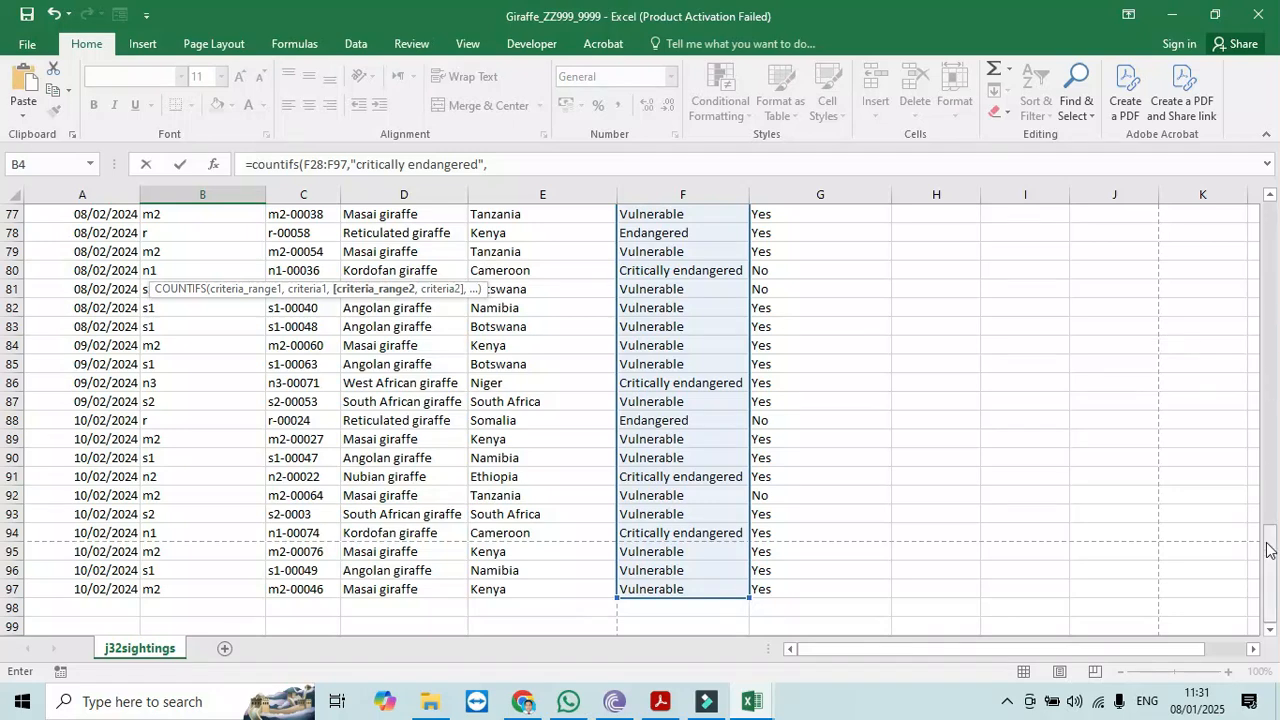
left_click_drag(1270, 553, 1270, 313)
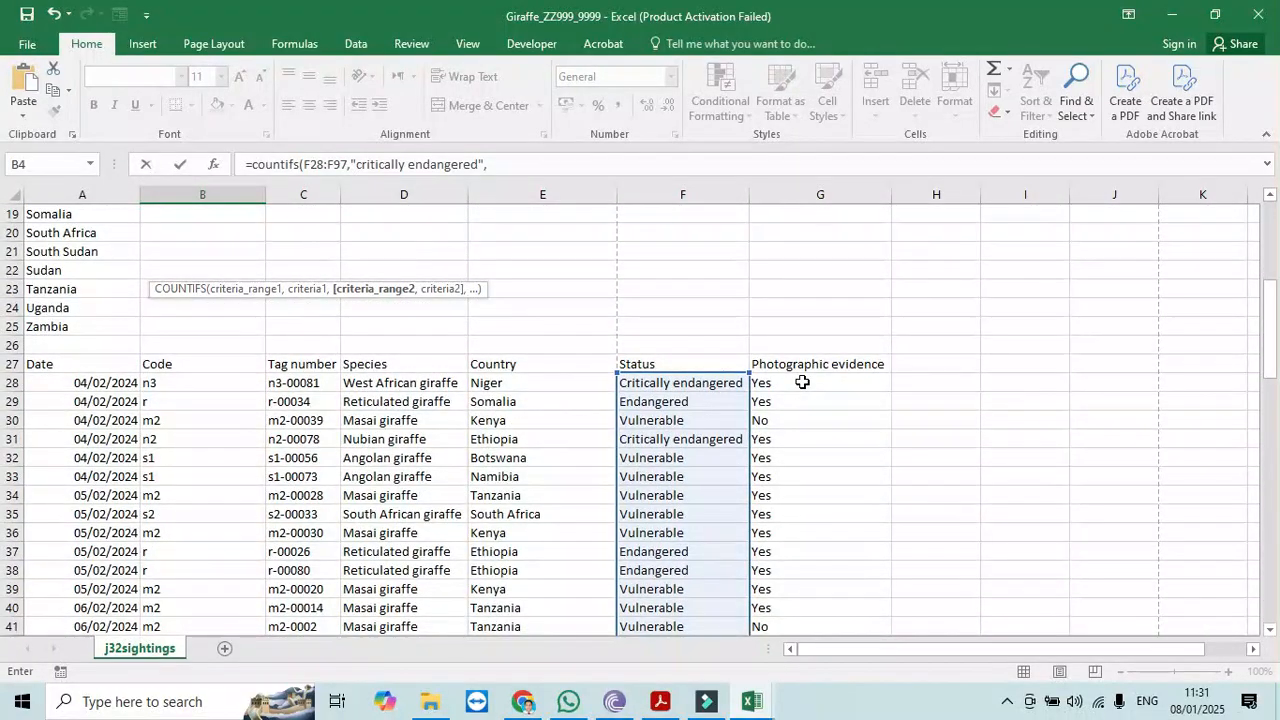
left_click_drag(802, 382, 813, 593)
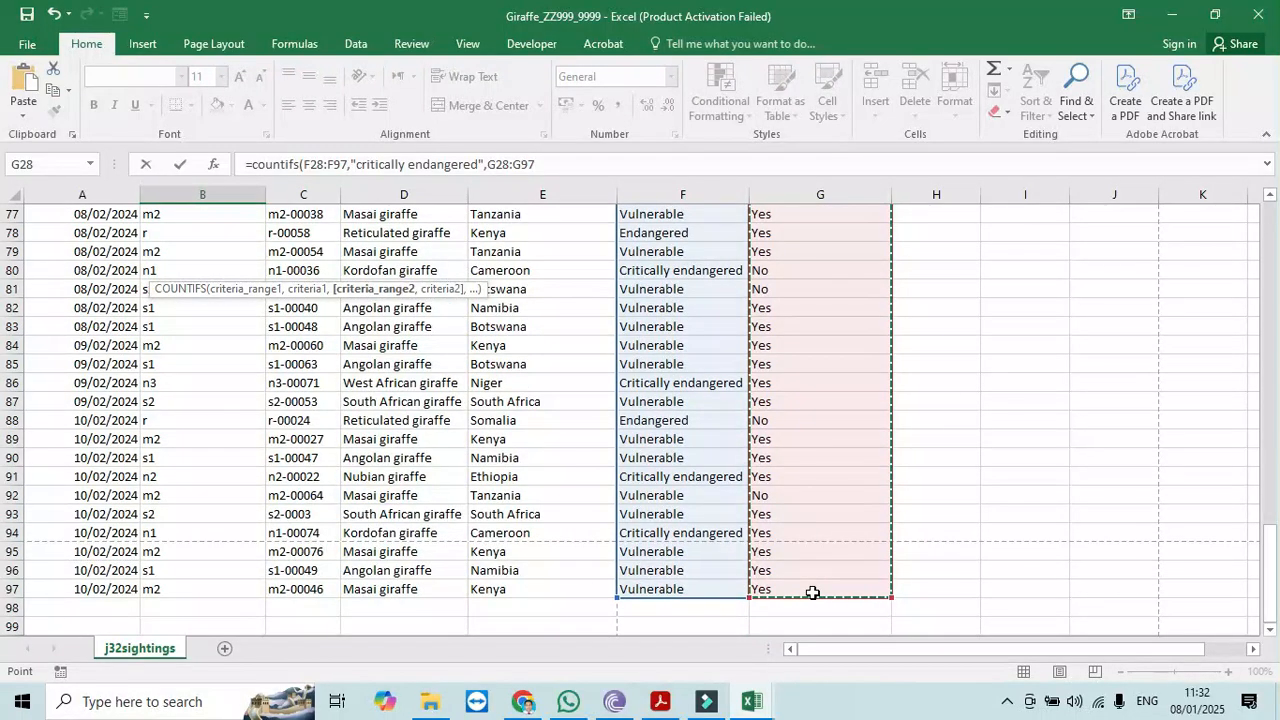
type(",\"yes")
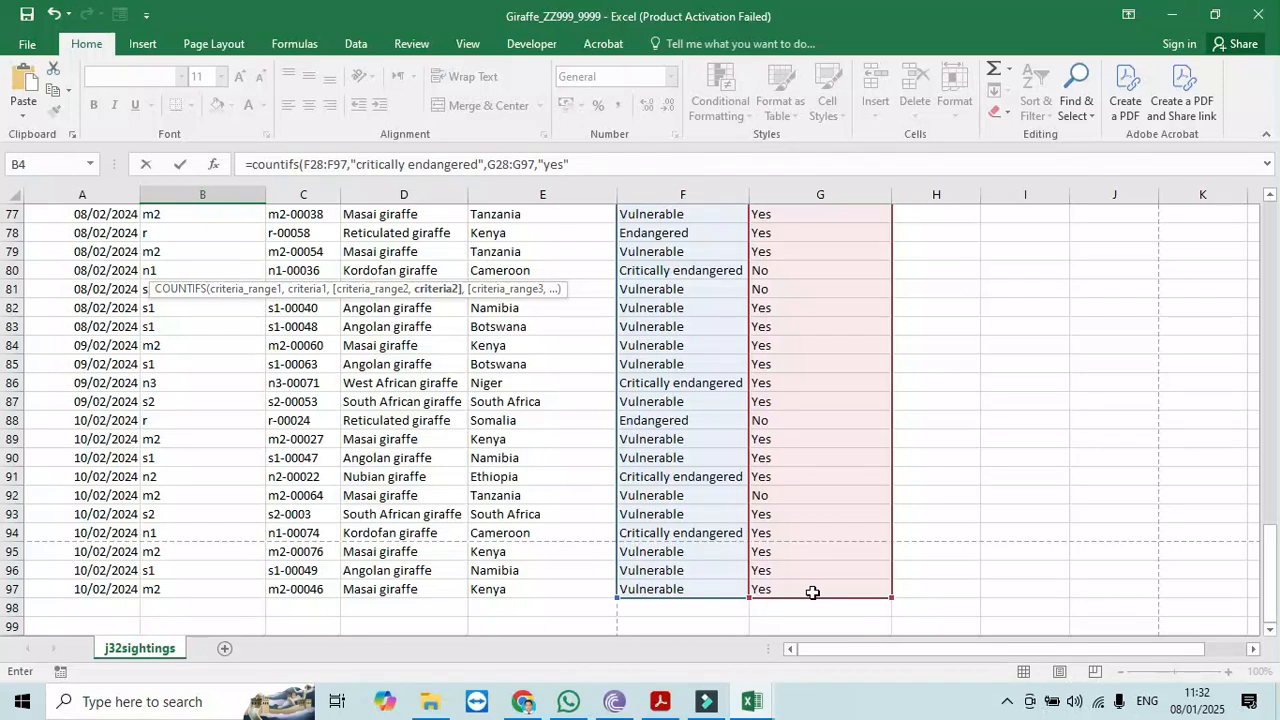
type("\")")
key("Return")
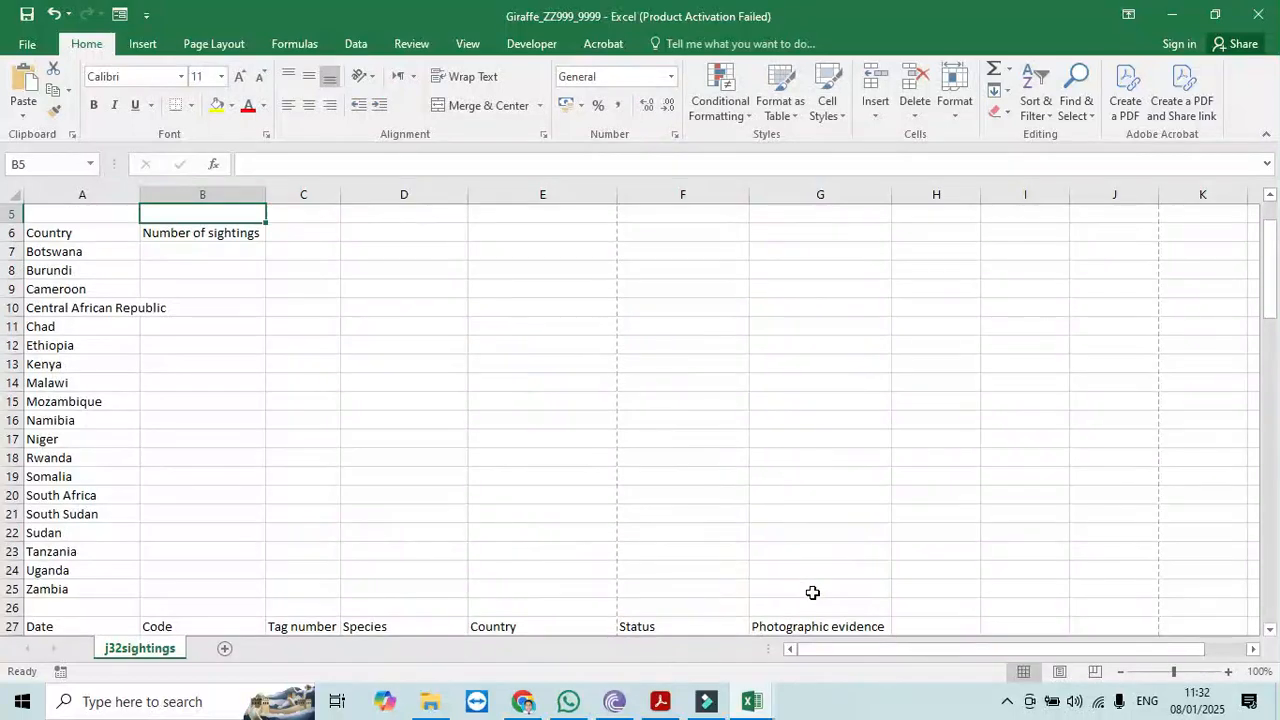
- Read the question 7 instruction in the exam paper PDF and return to the Giraffe_ZZ999_9999 workbook
left_click_drag(1277, 268, 1268, 252)
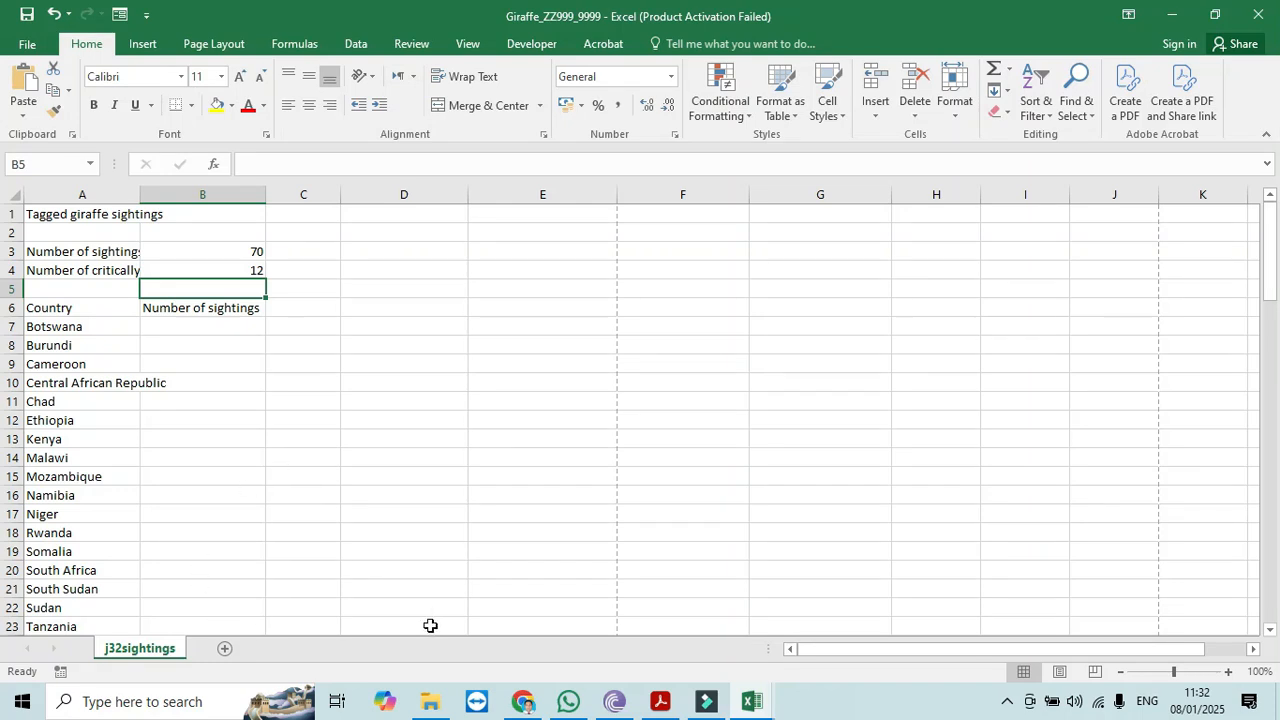
left_click(660, 701)
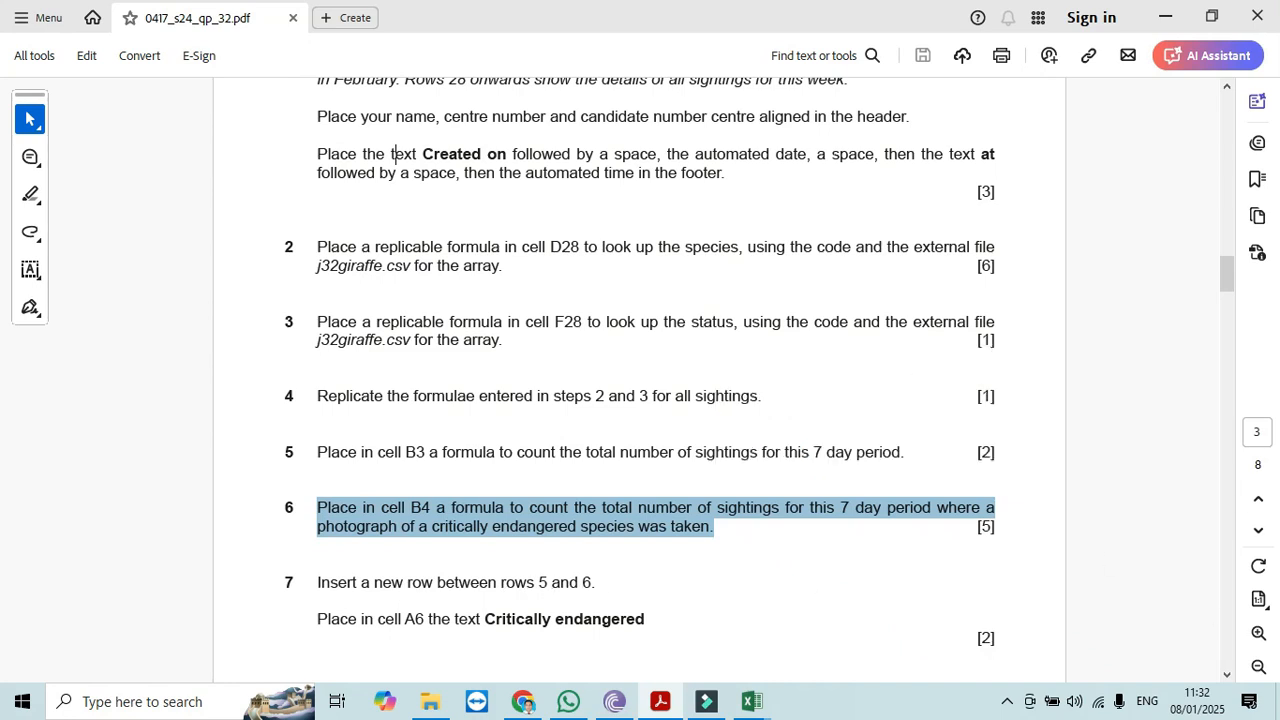
mouse_move(752, 701)
left_click(843, 645)
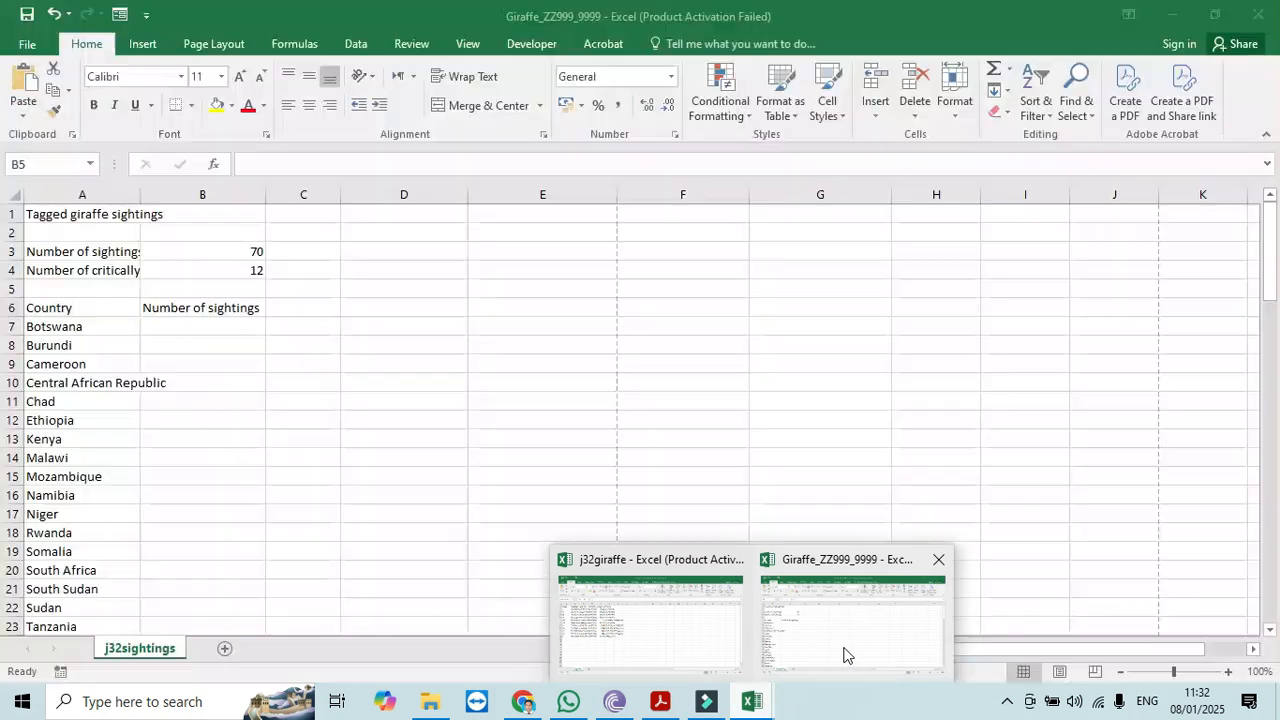
- Insert a new row between rows 5 and 6 and select cell A6
left_click(14, 307)
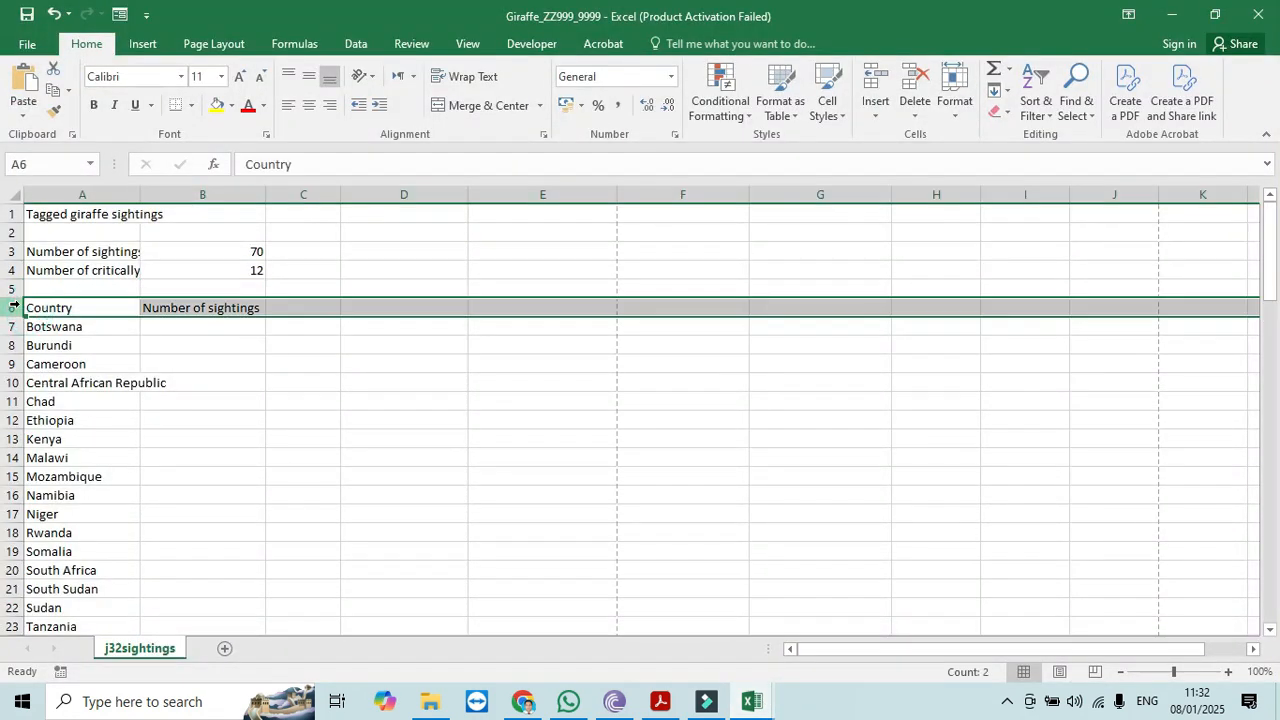
right_click(14, 307)
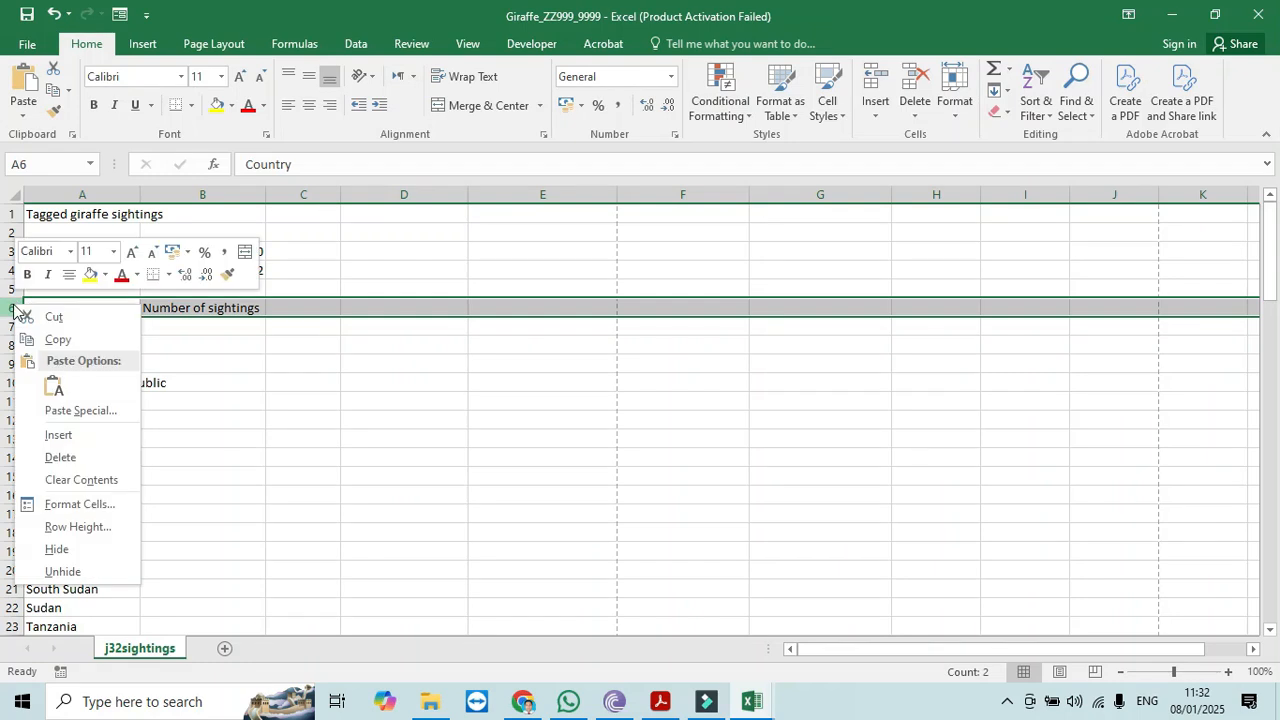
left_click(77, 436)
left_click(60, 306)
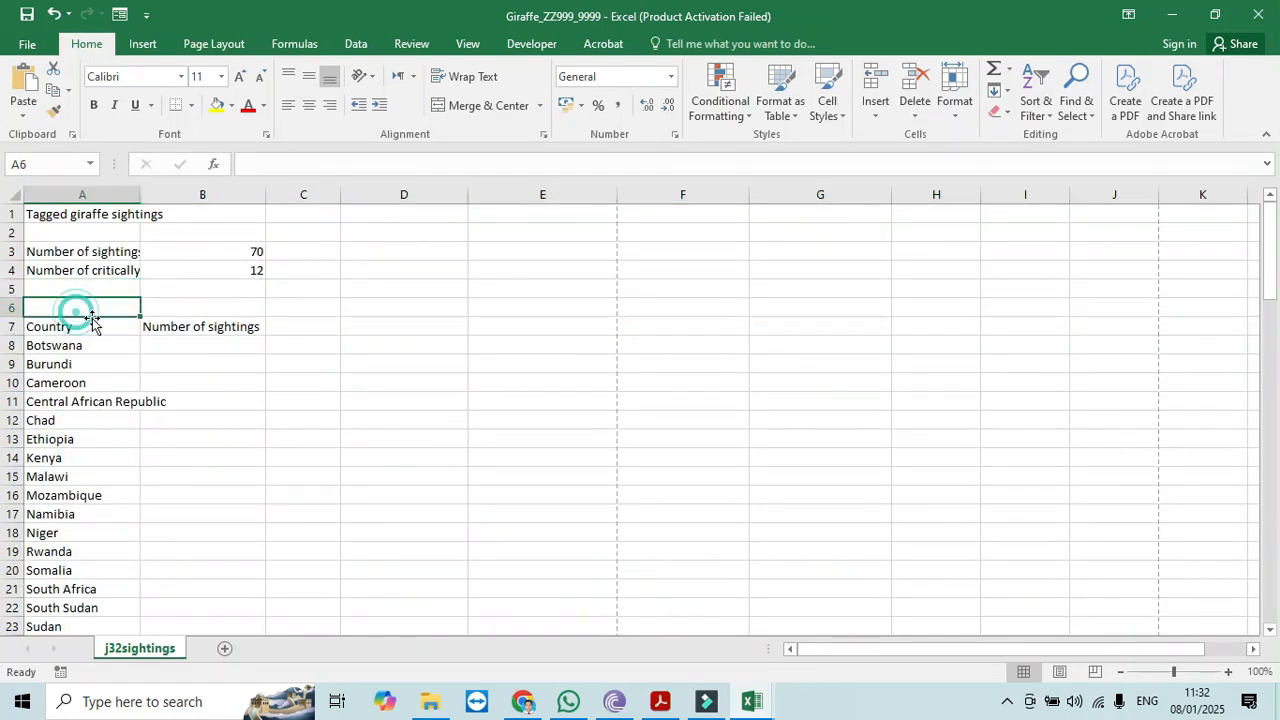
- Review the COUNTA formula in cell B3 and the COUNTIFS formula in cell B4 for their shifted ranges
left_click_drag(1268, 283, 1268, 251)
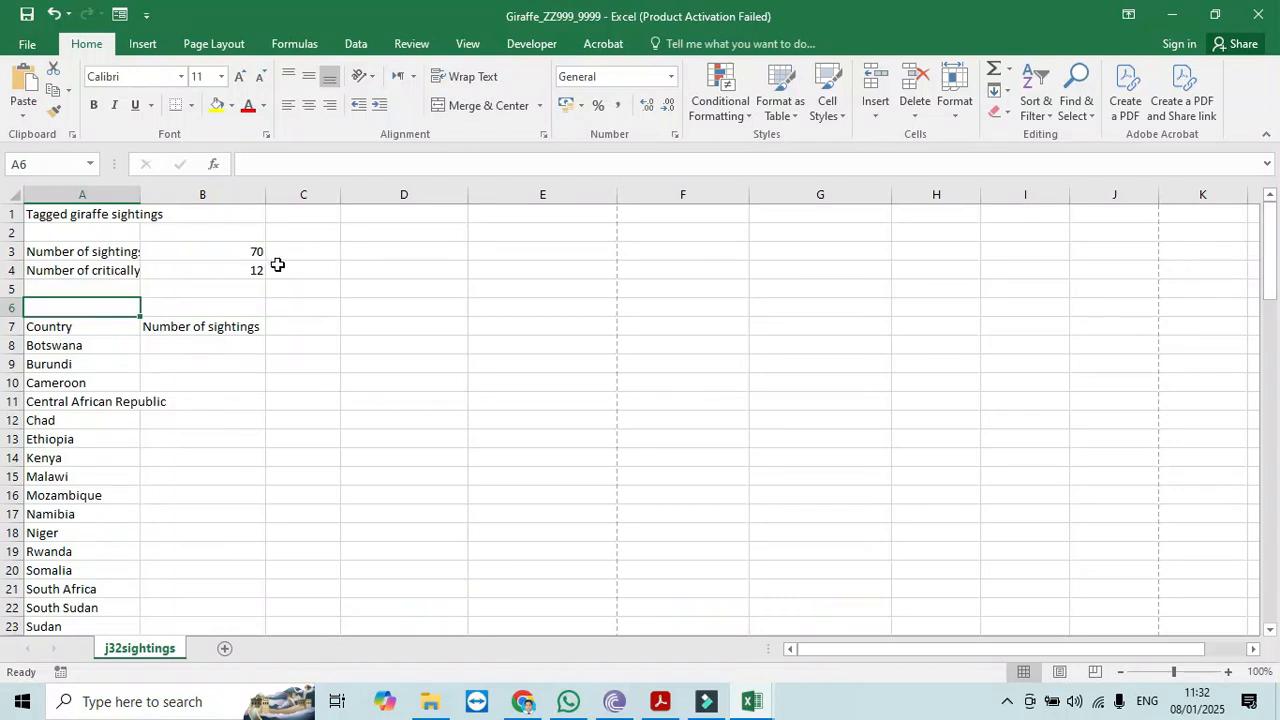
left_click(243, 249)
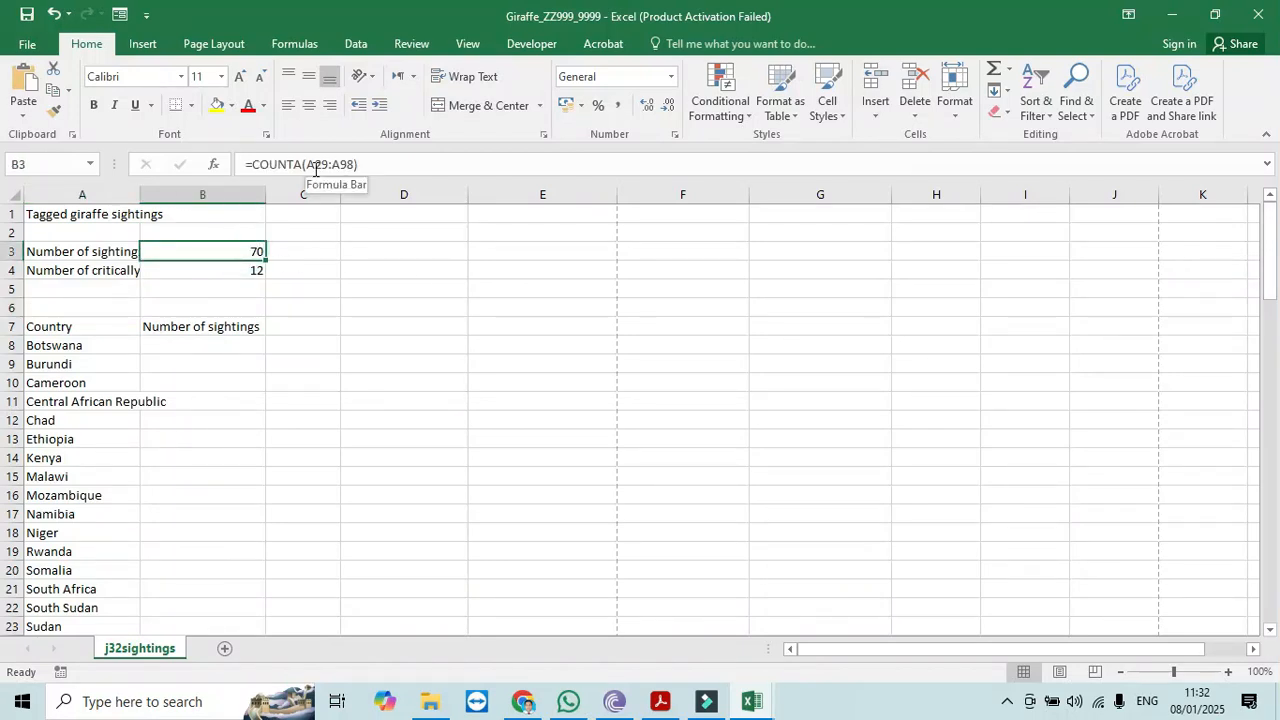
left_click(247, 271)
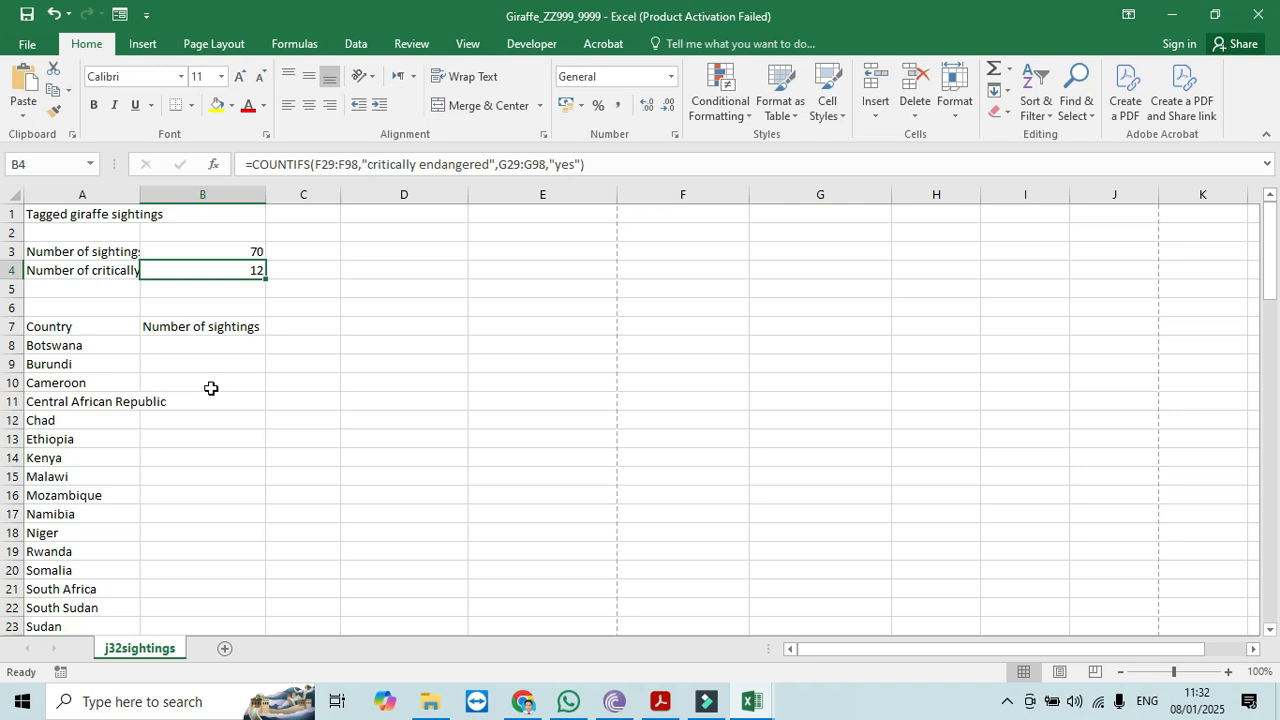
- Copy the text "Critically endangered" from question 7 of the exam paper PDF into cell A6 of the Giraffe_ZZ999_9999 workbook
key("alt+Tab")
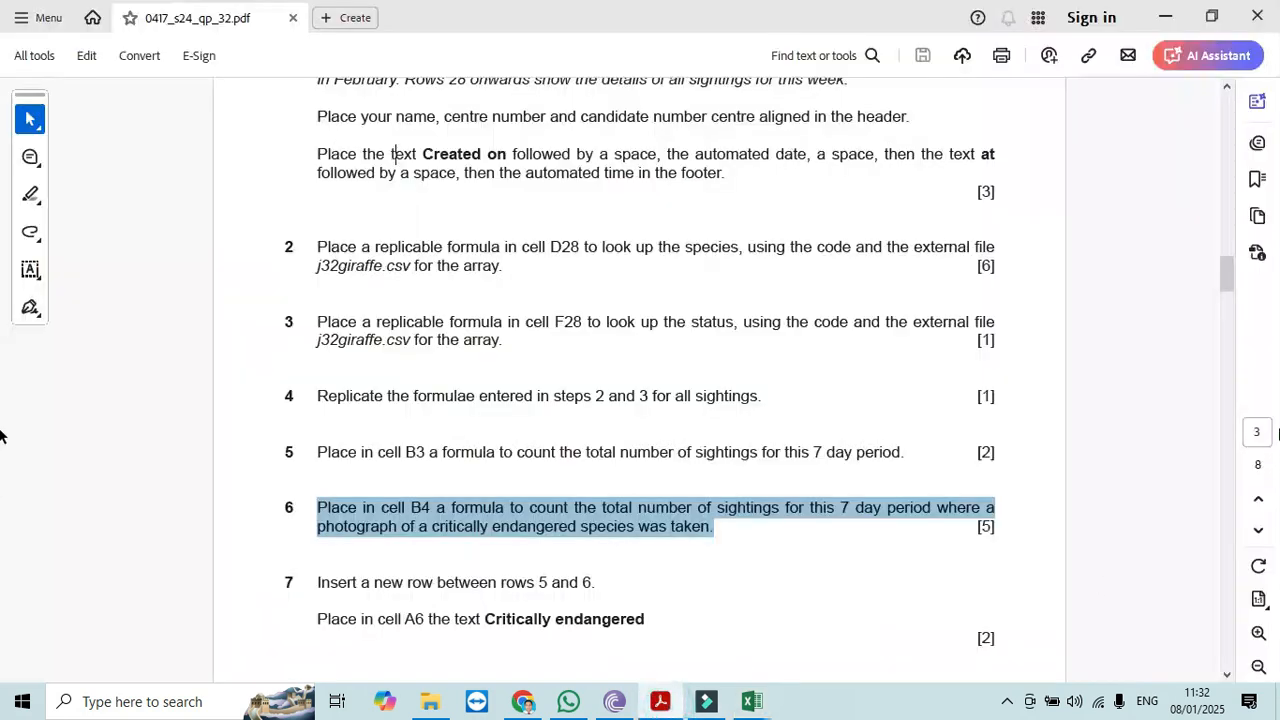
scroll(1117, 326, "down", 3)
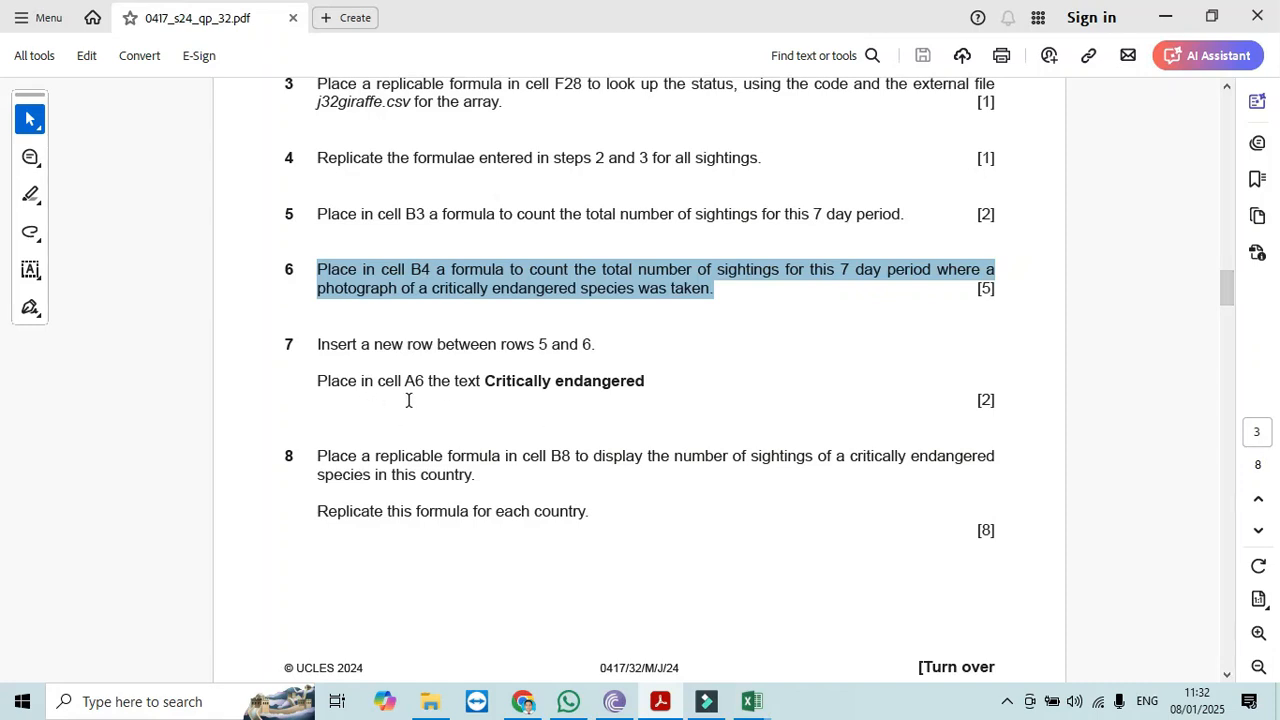
left_click_drag(646, 381, 484, 381)
right_click(516, 386)
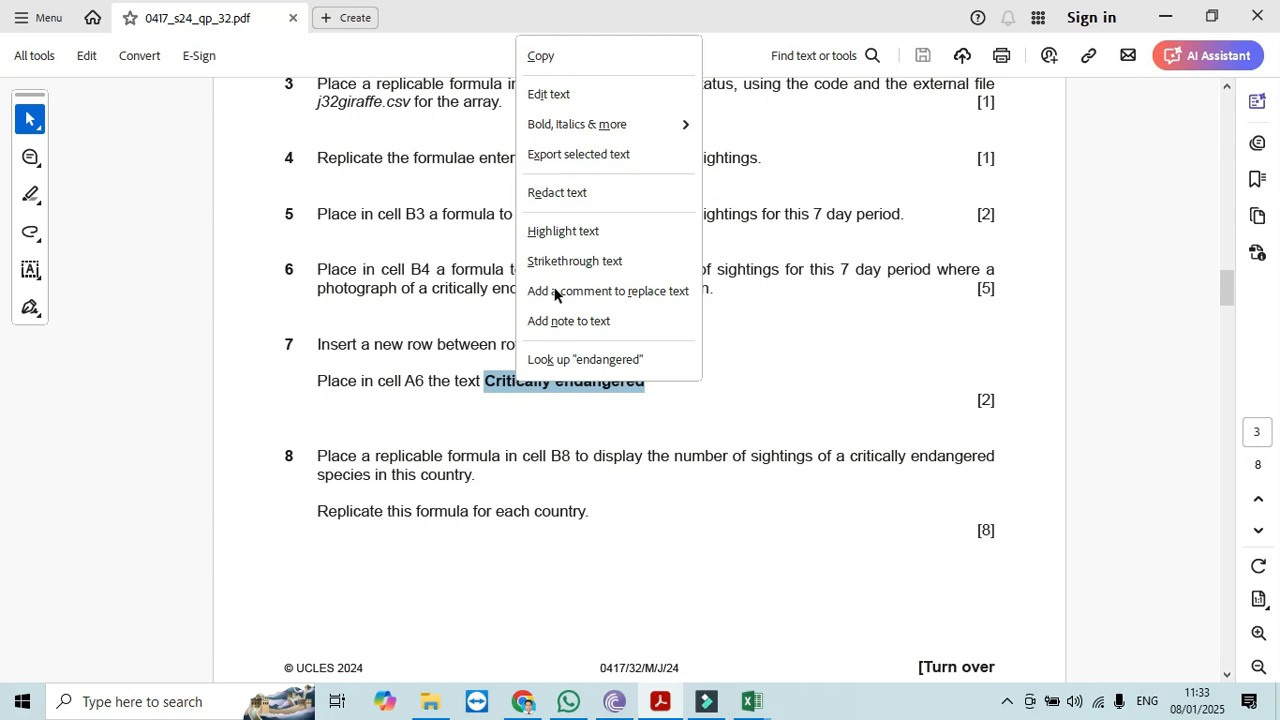
left_click(537, 60)
mouse_move(752, 701)
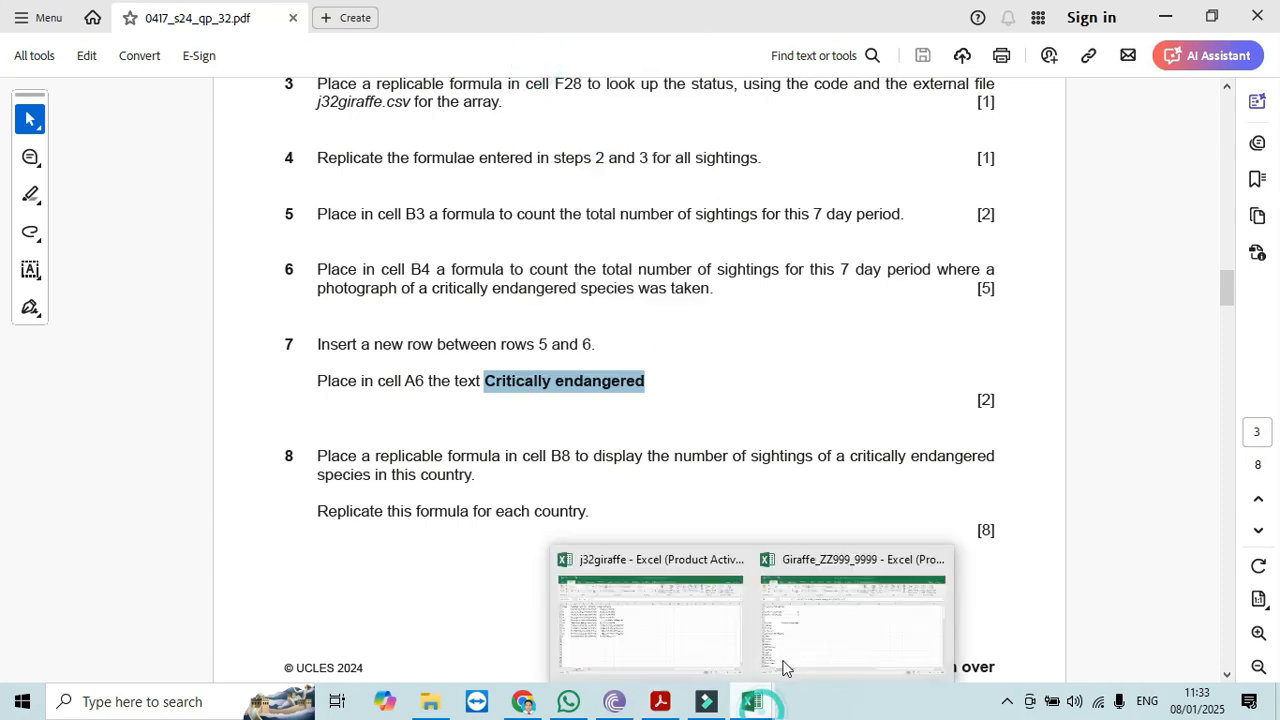
left_click(812, 640)
left_click(68, 305)
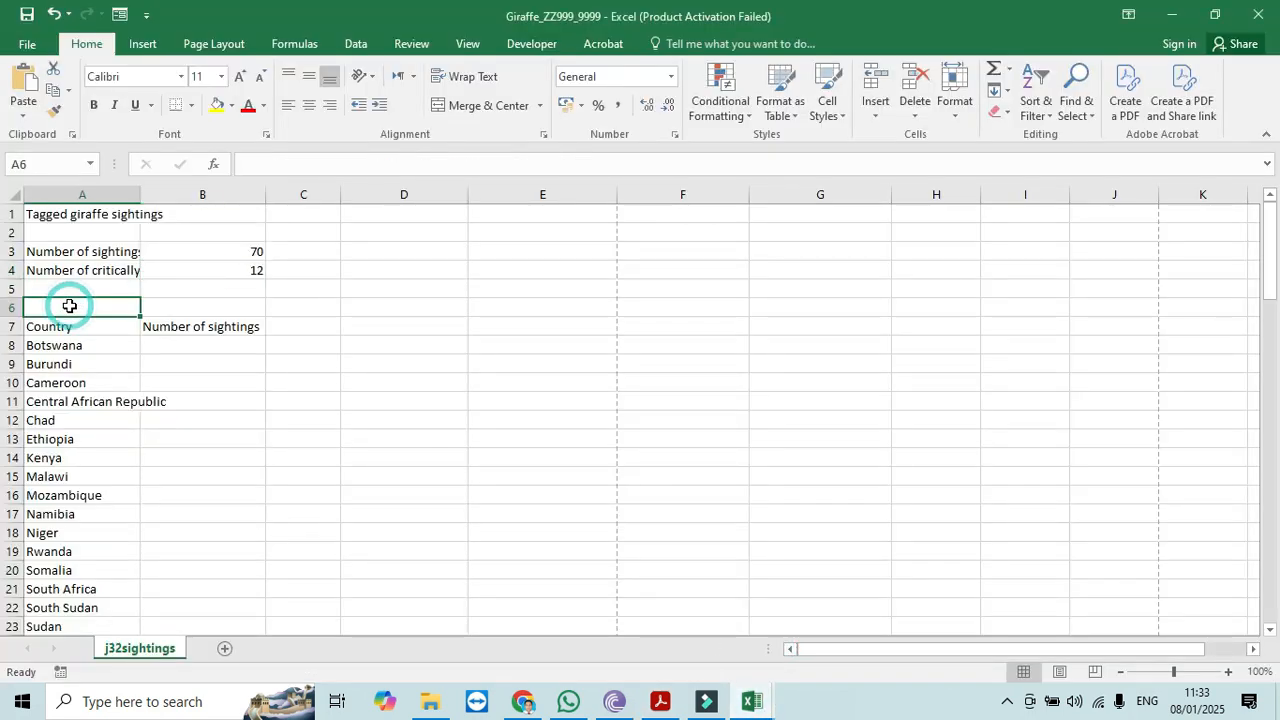
key("ctrl+v")
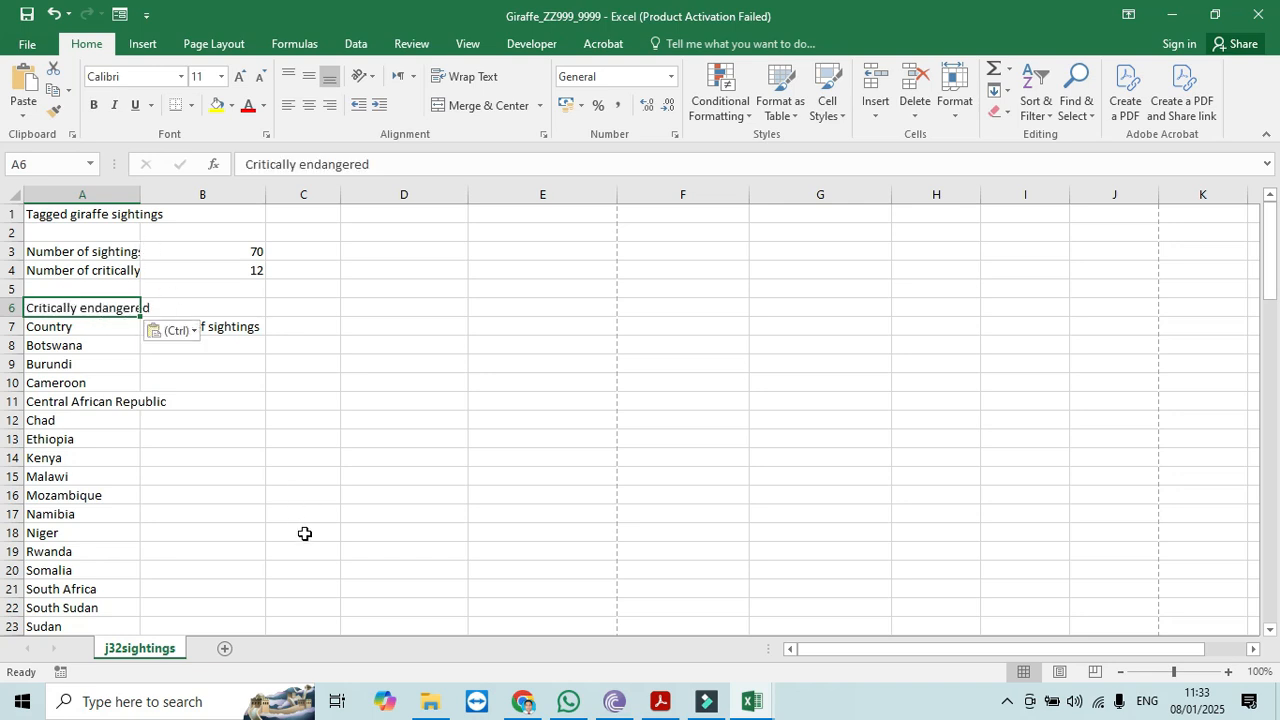
- Switch to the exam paper PDF, highlight the question 8 instruction, and return to the Giraffe_ZZ999_9999 workbook
left_click(659, 701)
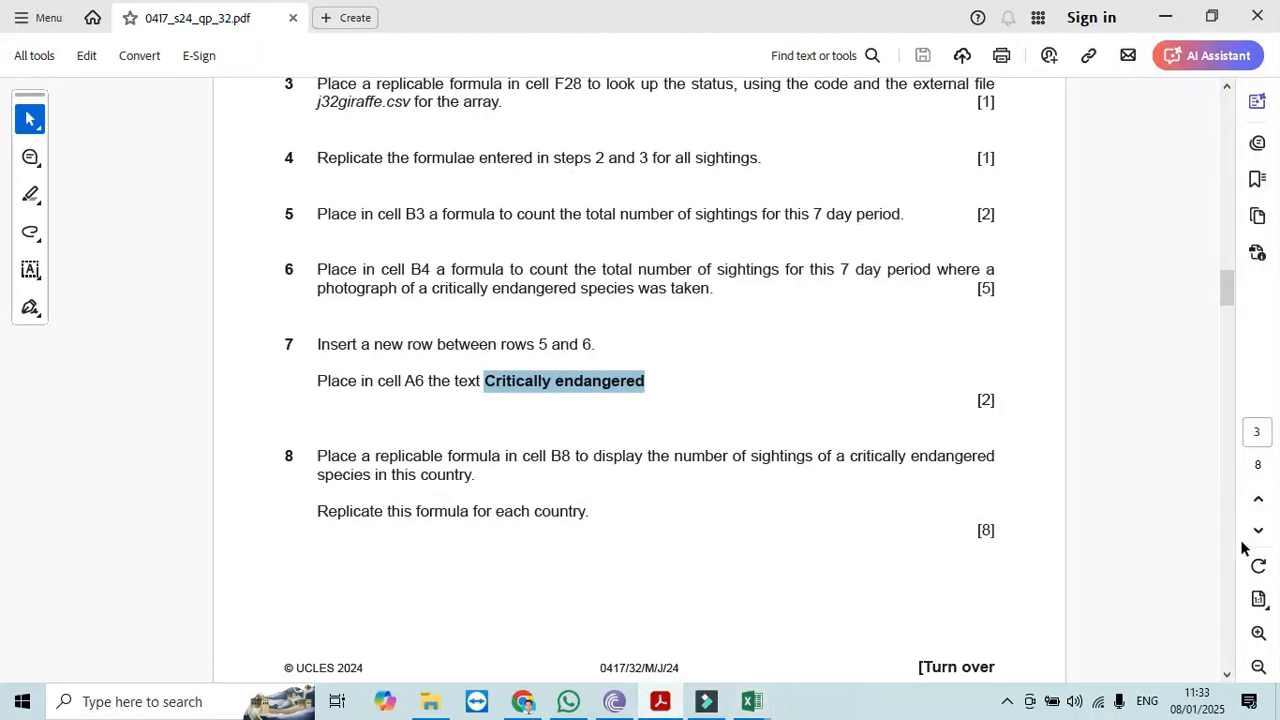
mouse_move(1230, 316)
left_mouse_down()
mouse_move(1230, 337)
mouse_move(1230, 308)
left_mouse_up()
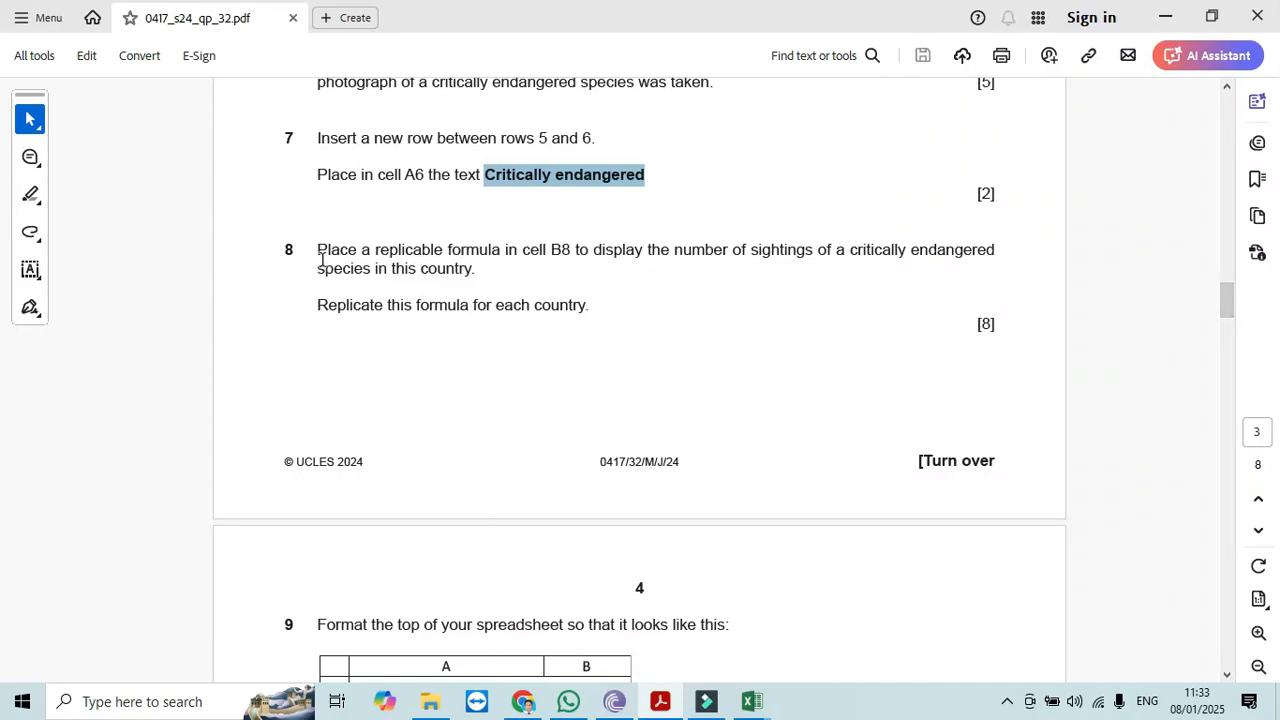
left_click_drag(320, 248, 482, 272)
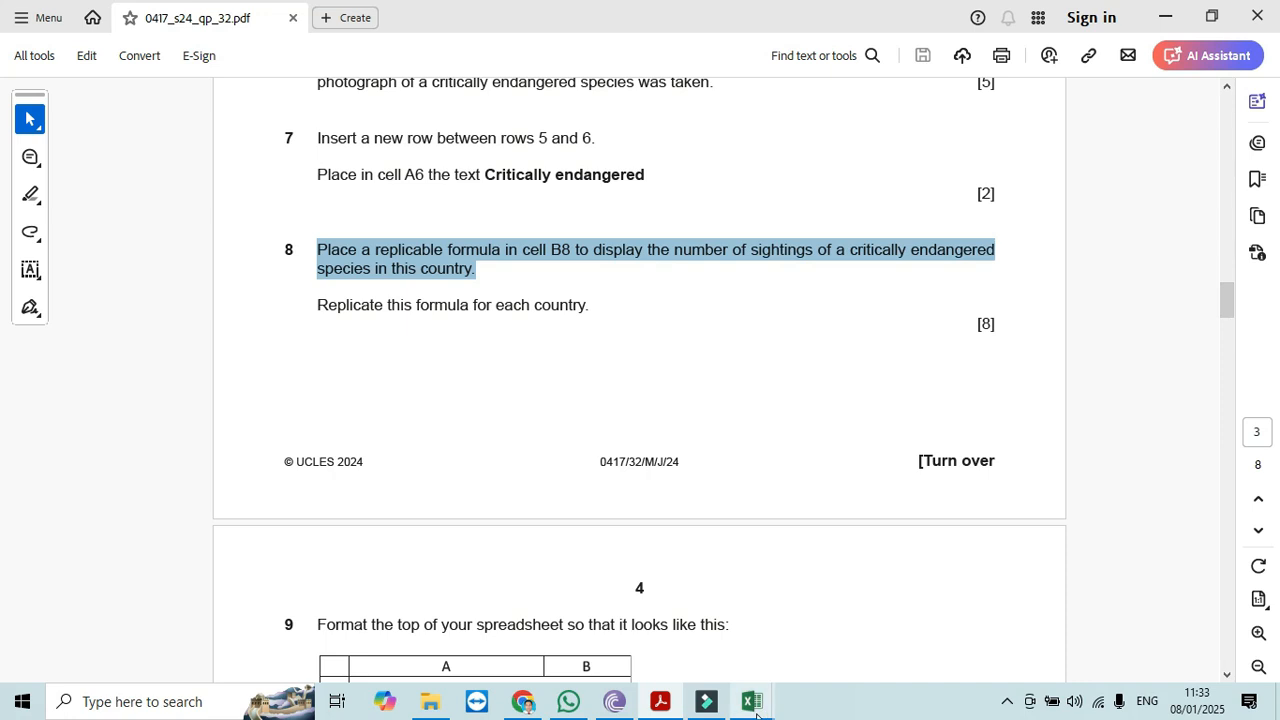
mouse_move(756, 712)
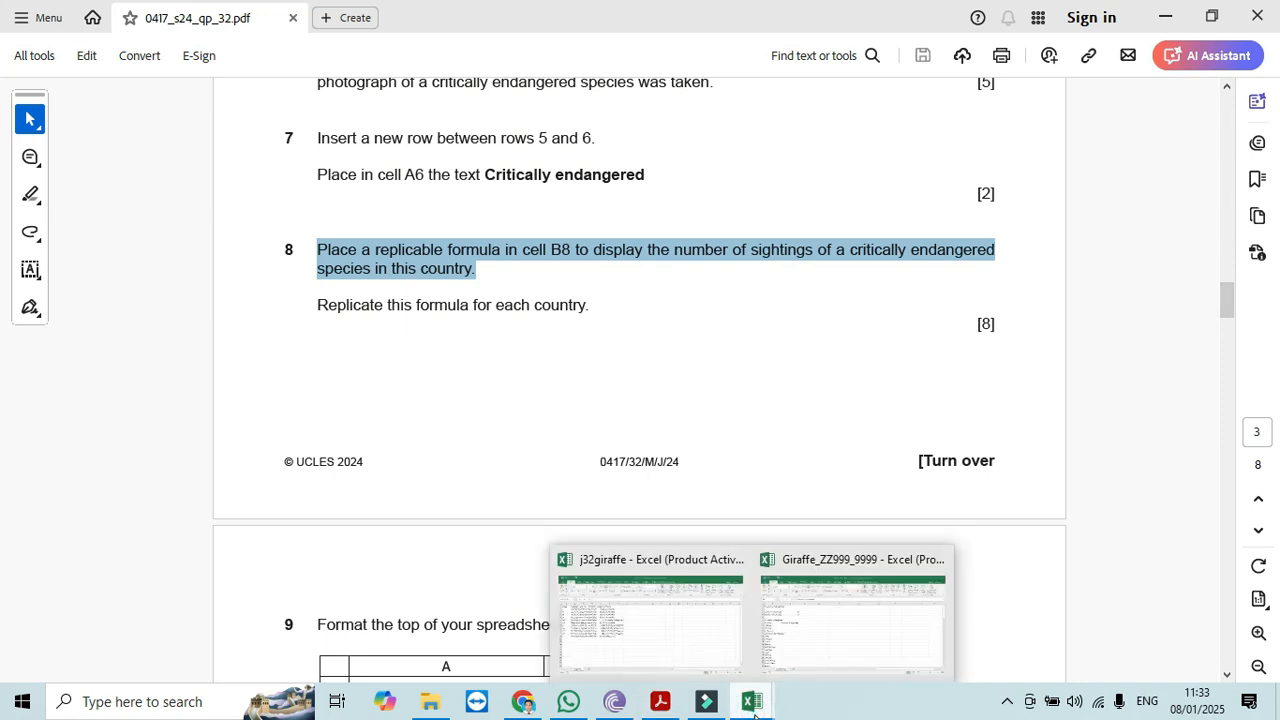
left_click(833, 638)
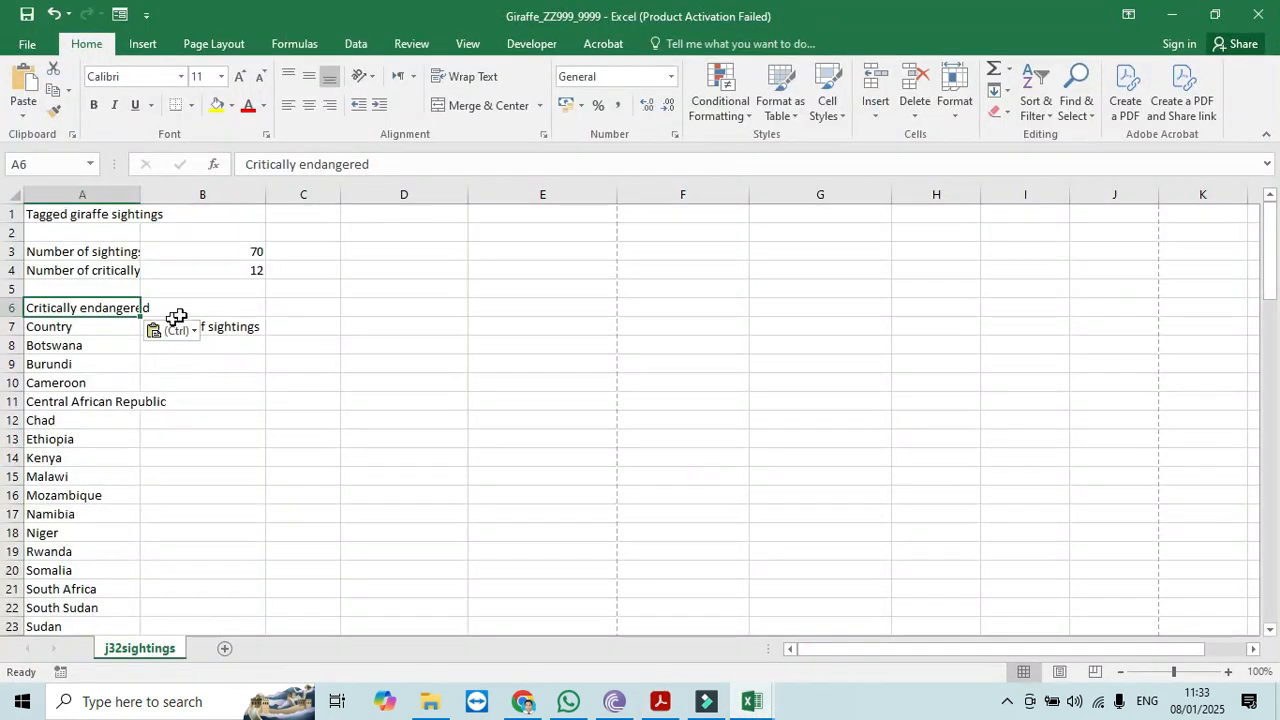
key("alt+Tab")
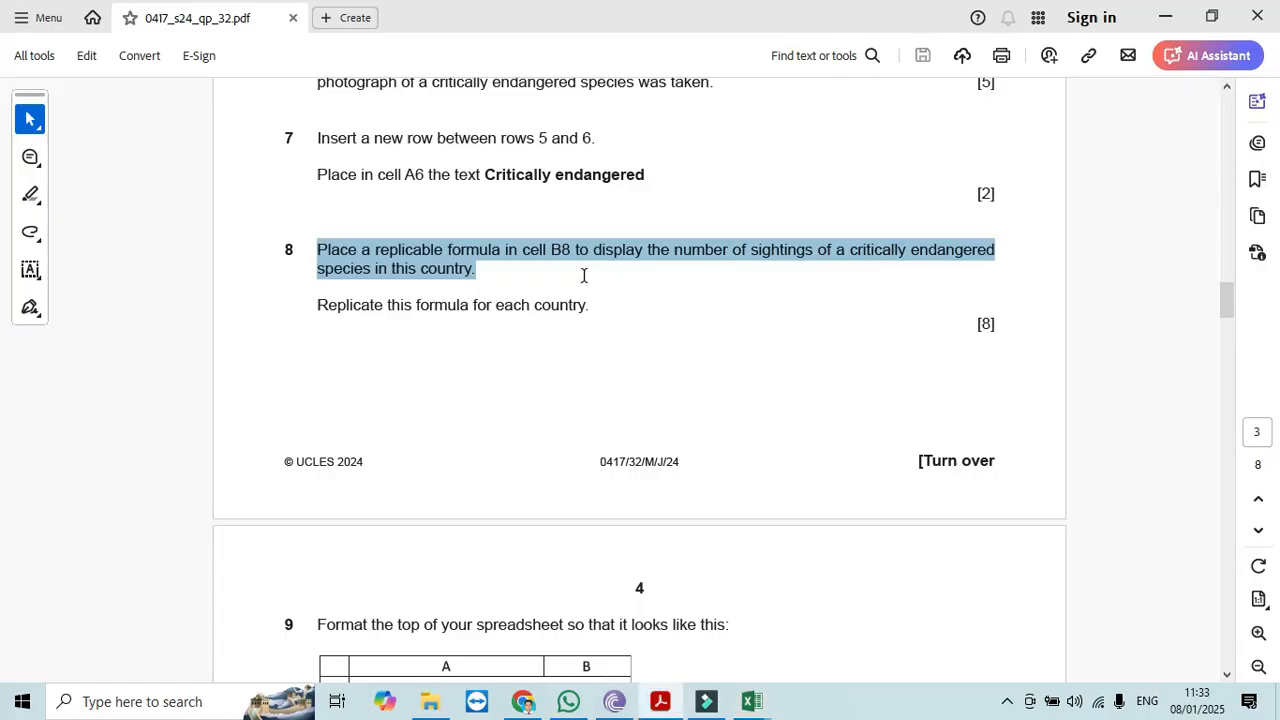
key("alt+Tab")
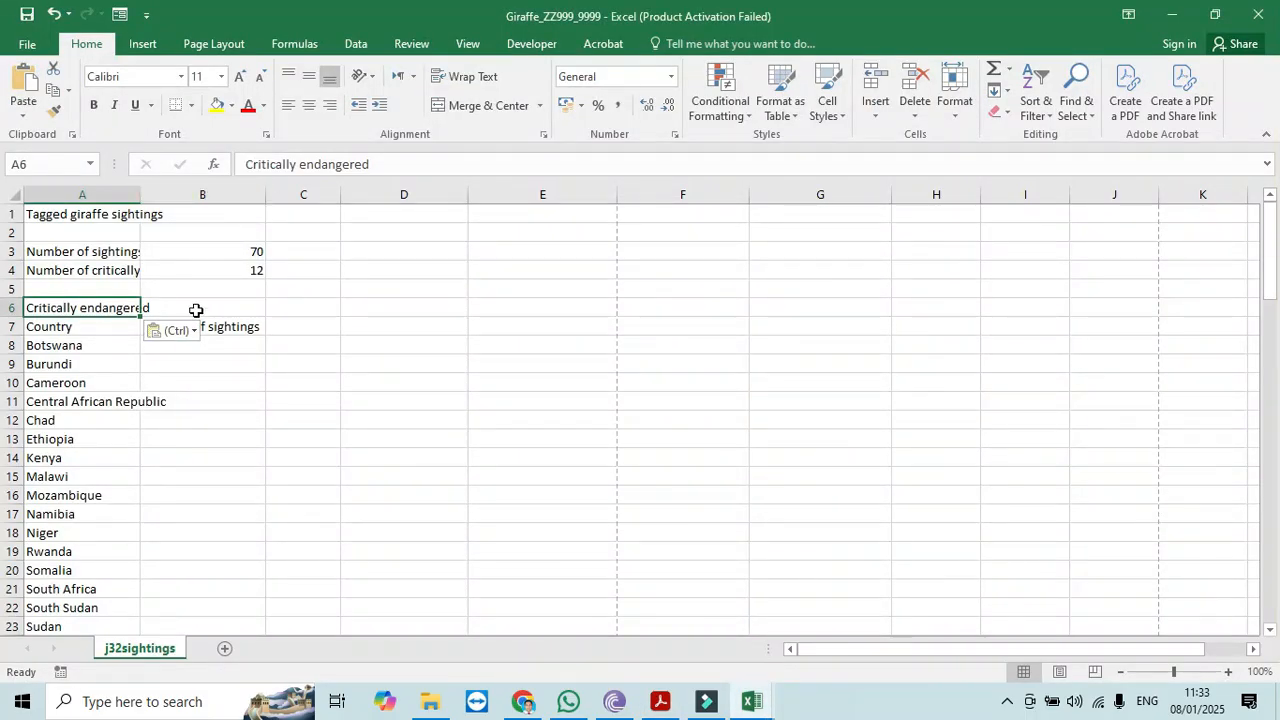
- Start a COUNTIFS formula in cell B7 for the critically endangered sightings by country
left_click(230, 348)
left_click(242, 327)
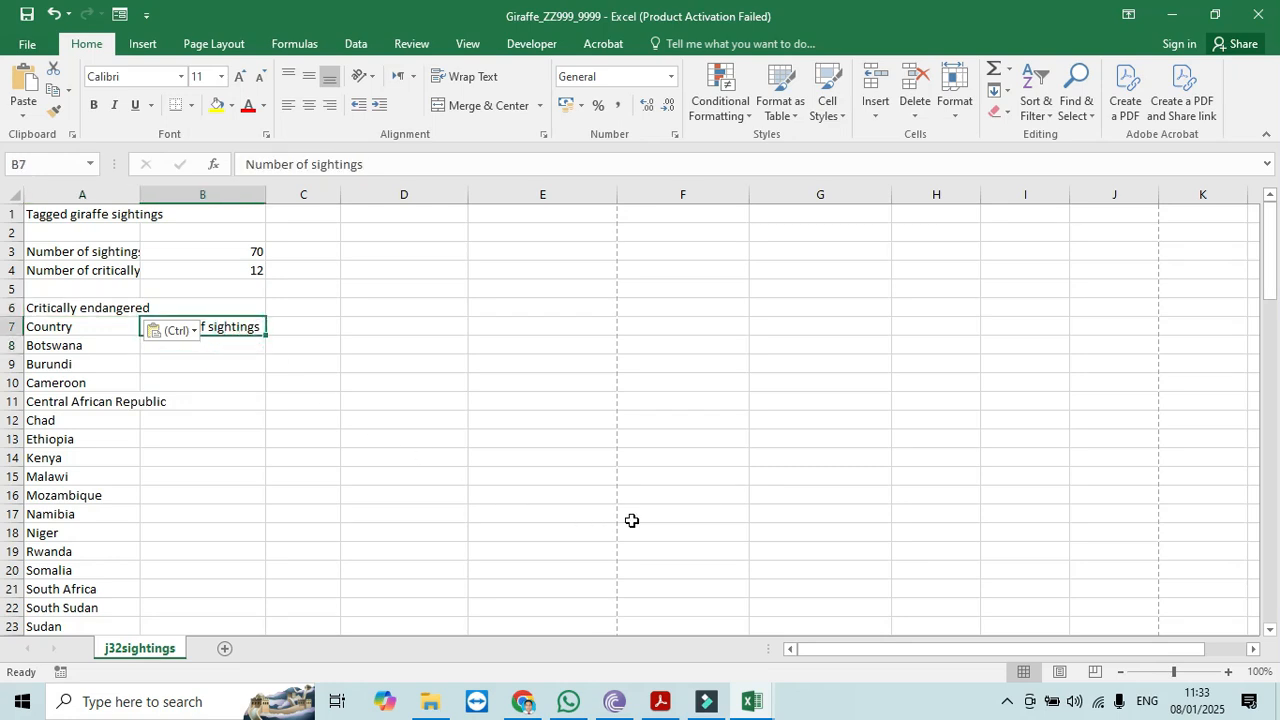
type("=")
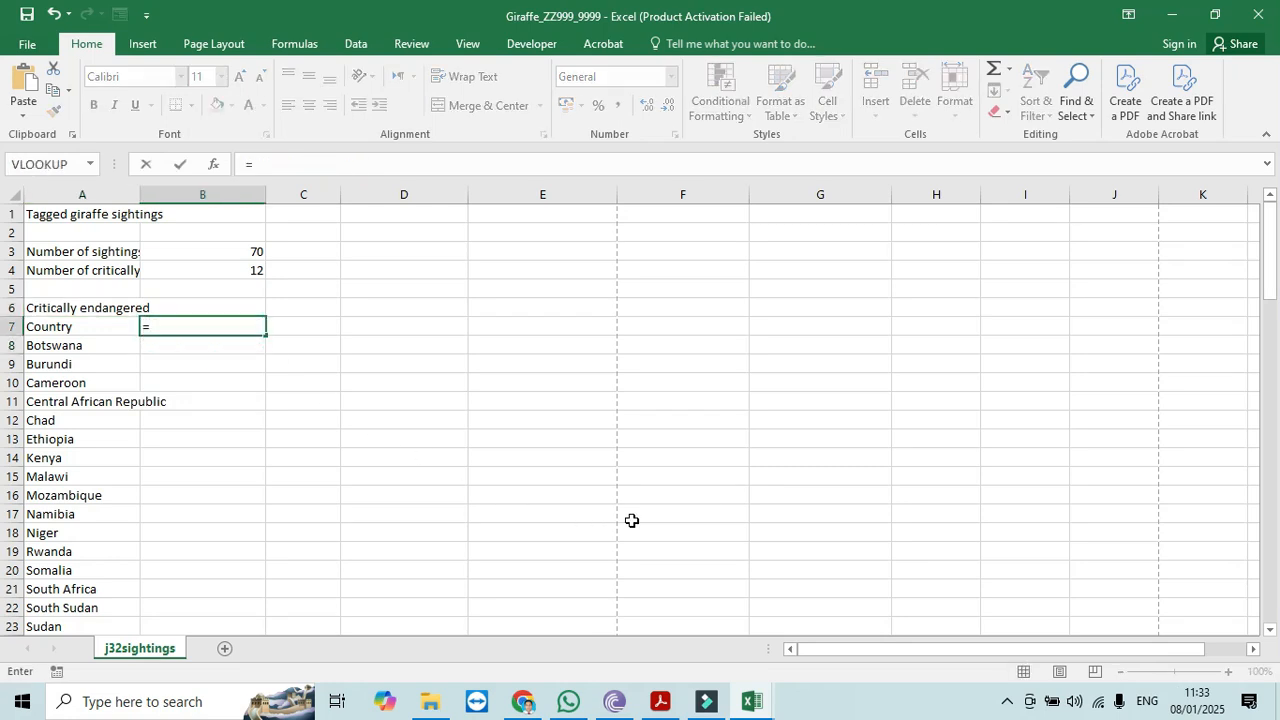
type("coun")
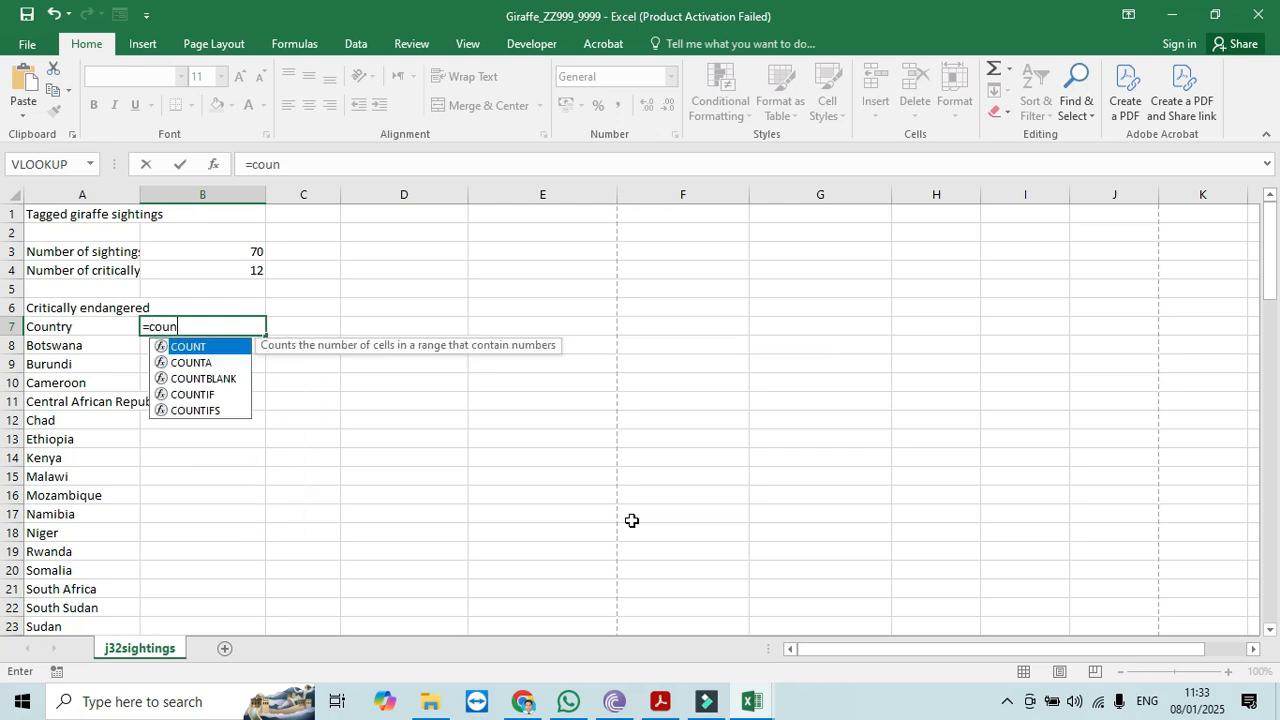
type("tifs")
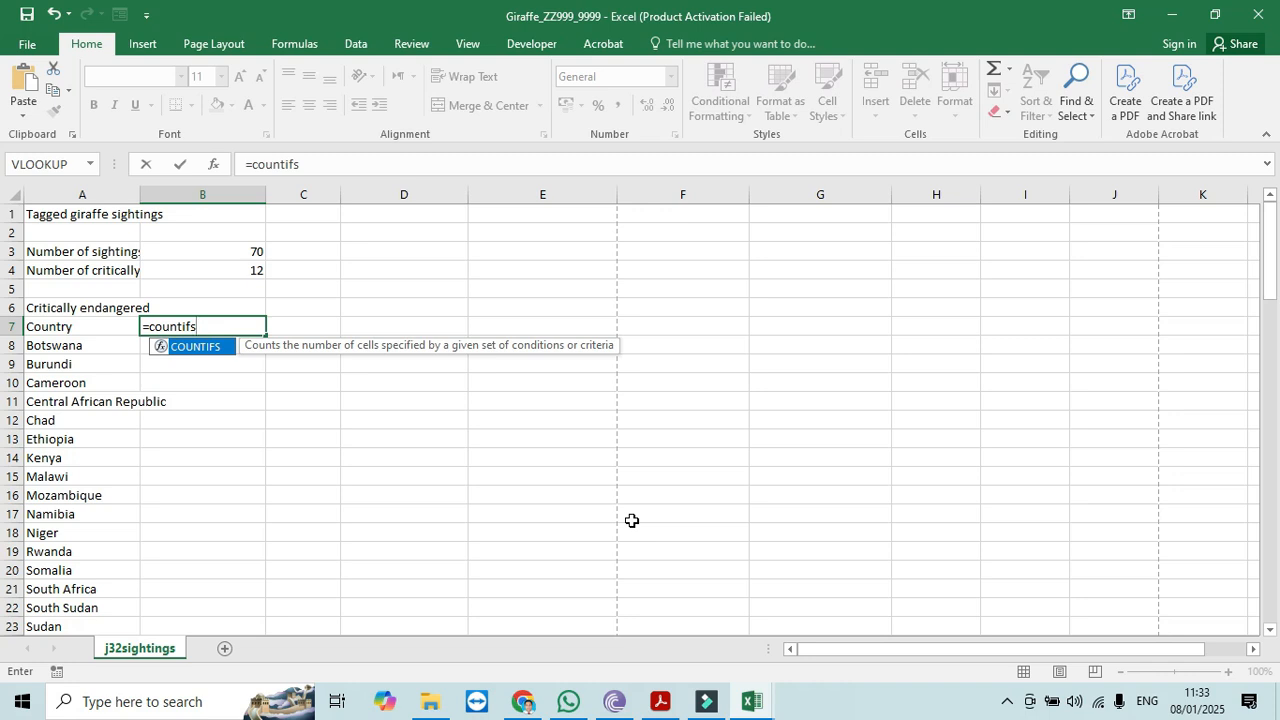
type("(")
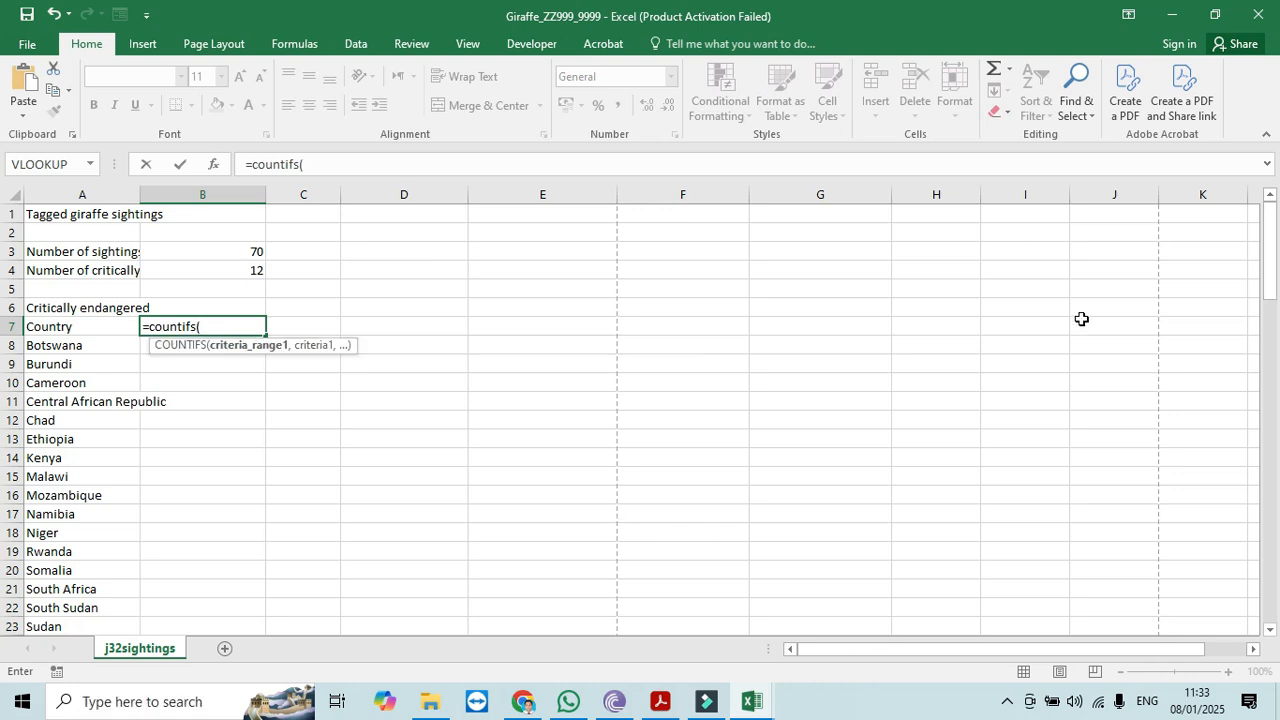
- Set the first COUNTIFS criteria range to the Status cells F29:F98 with the criterion "critically endangered"
left_click_drag(1276, 255, 1276, 318)
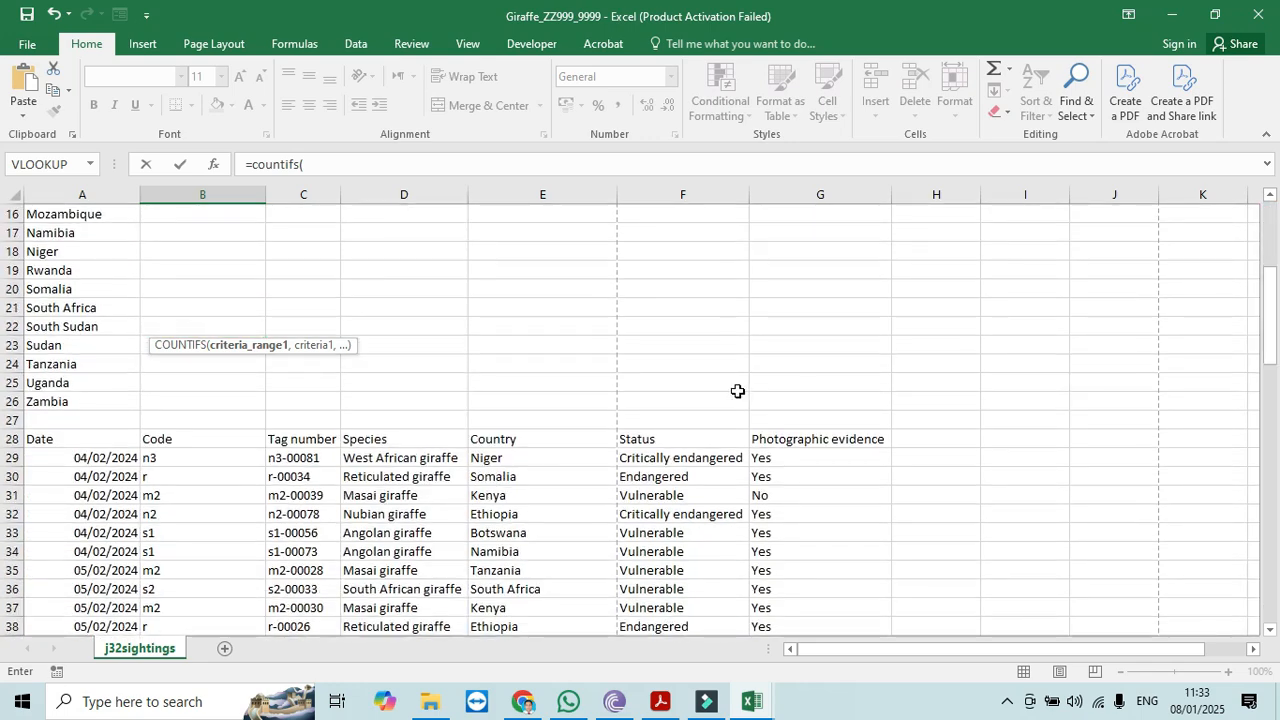
left_click_drag(661, 460, 650, 610)
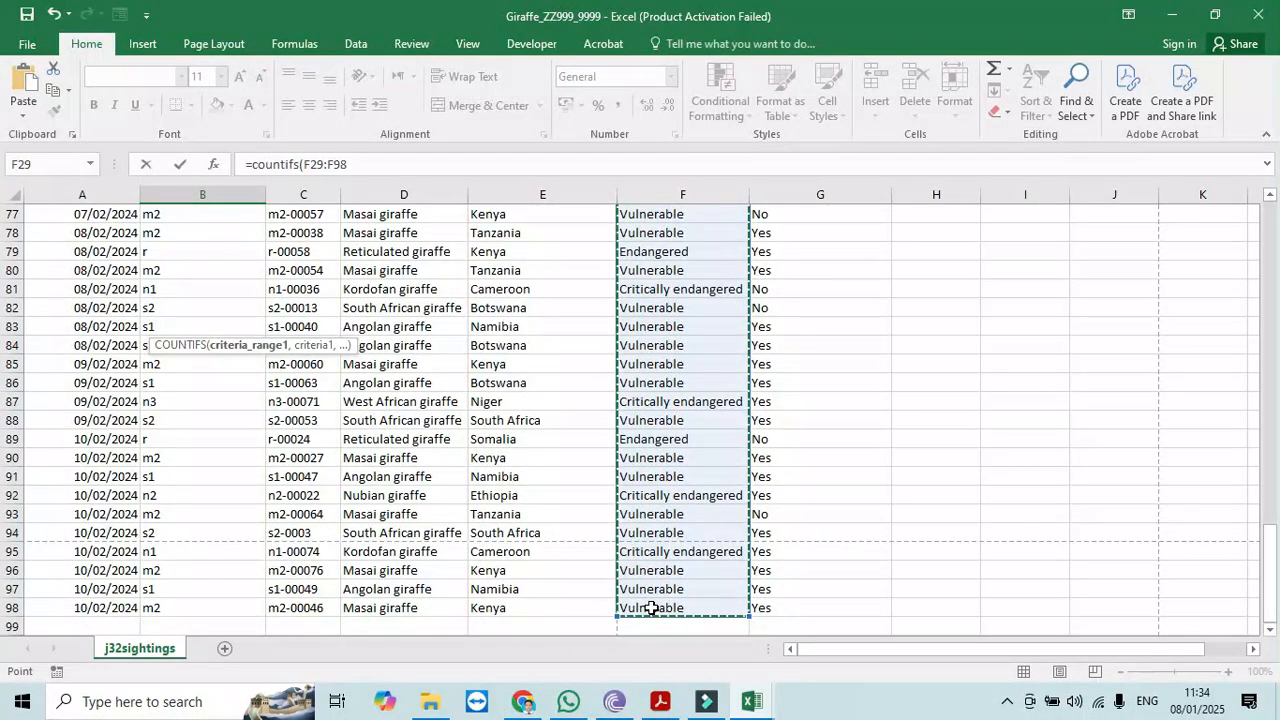
type(",\"critically")
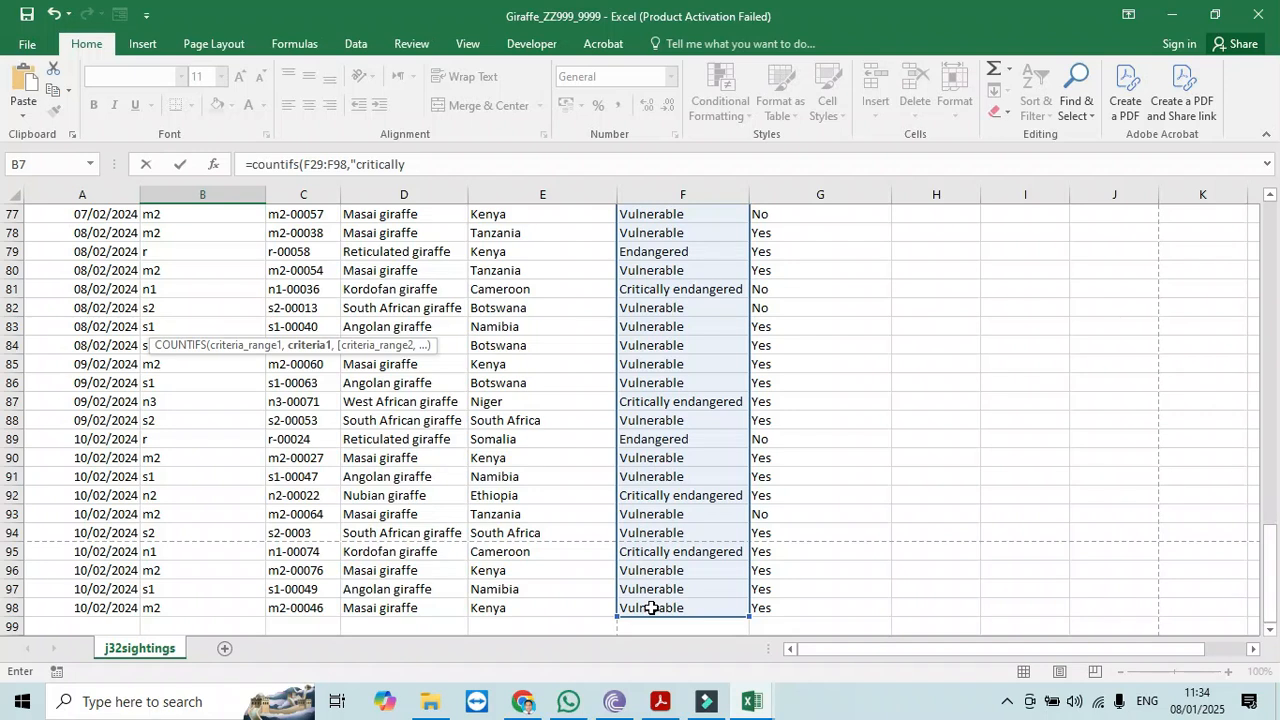
type("endangered\",")
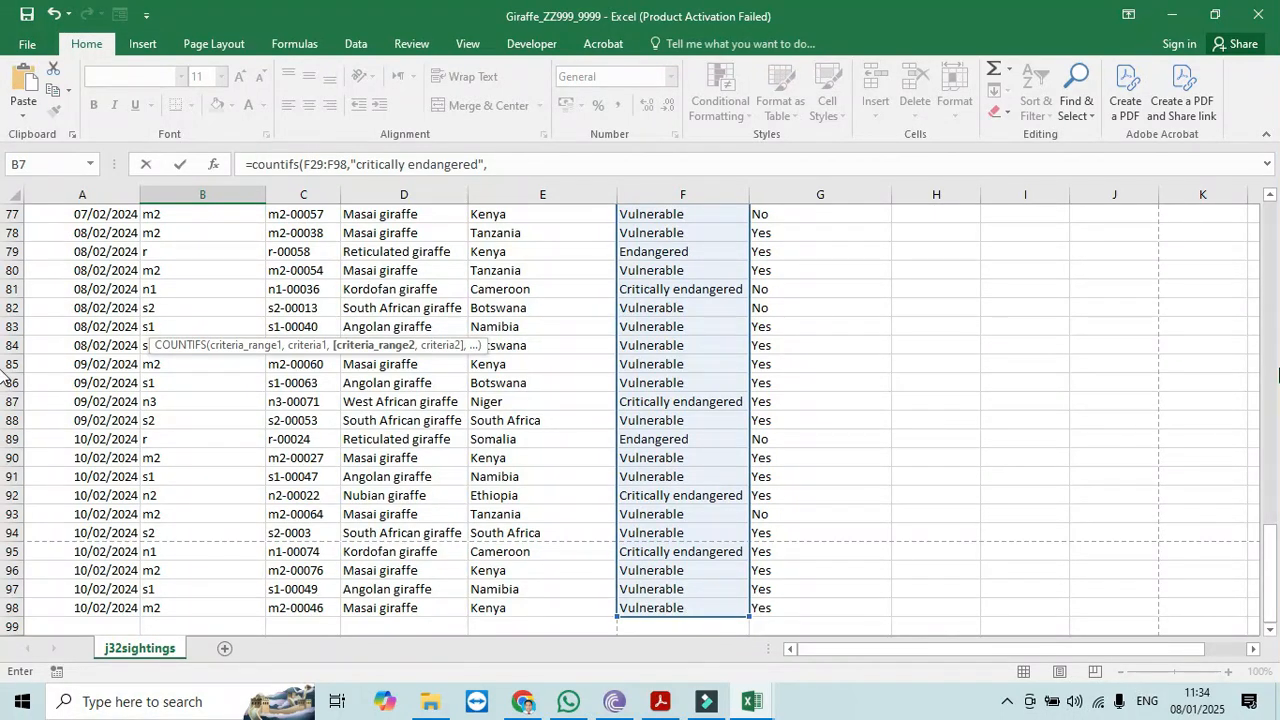
- Complete the COUNTIFS formula in B7 with country range E29:E98 and the criterion from cell A7
left_click_drag(1268, 570, 1277, 335)
left_click_drag(566, 326, 577, 598)
type(",")
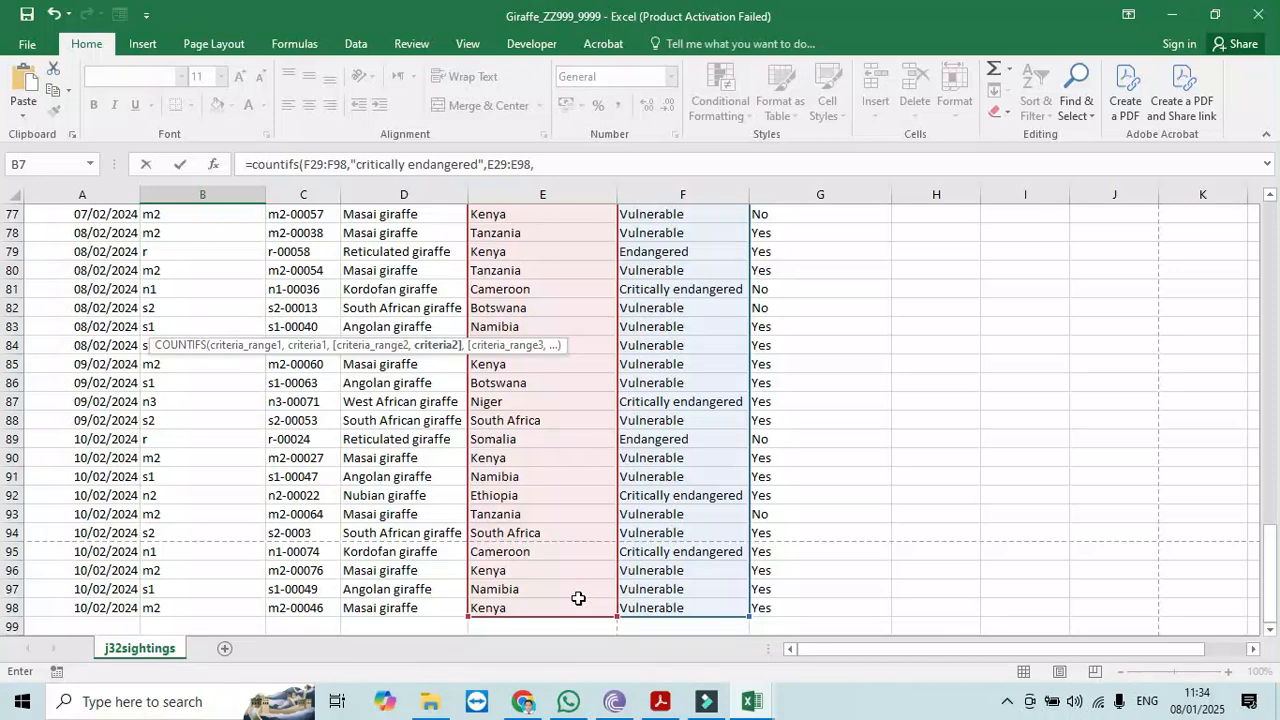
left_click_drag(1270, 578, 1269, 258)
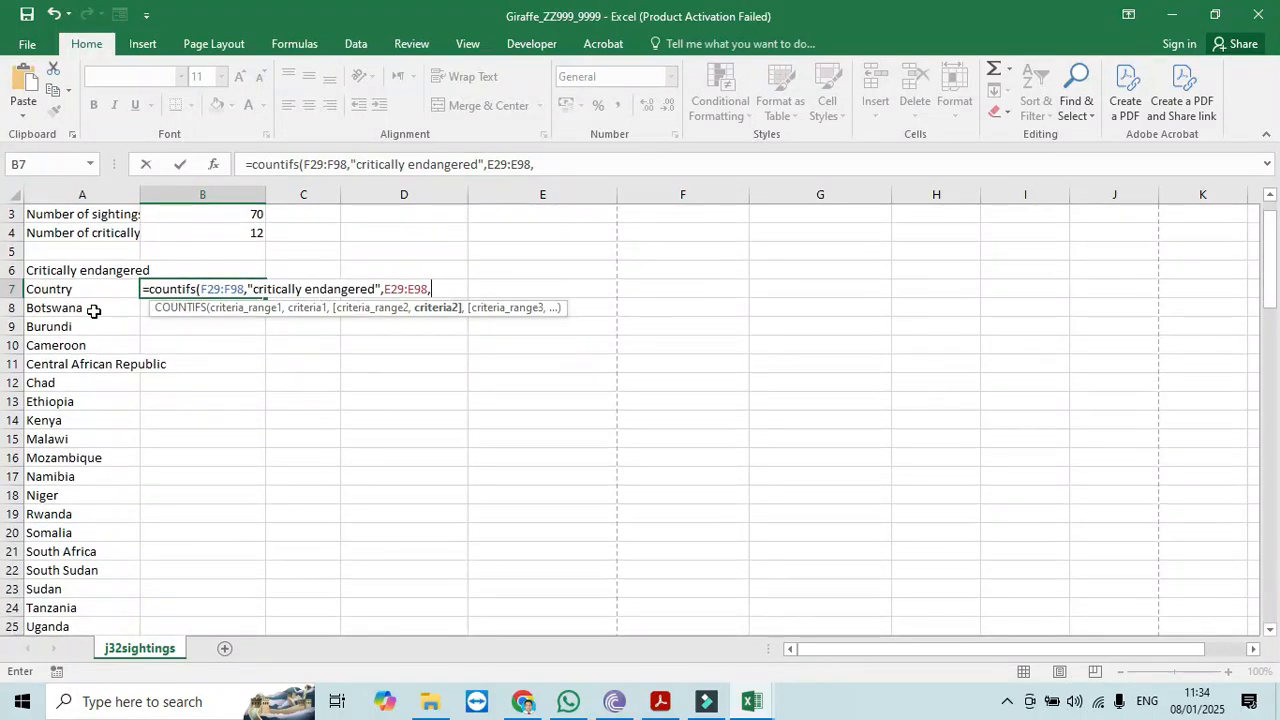
left_click(93, 295)
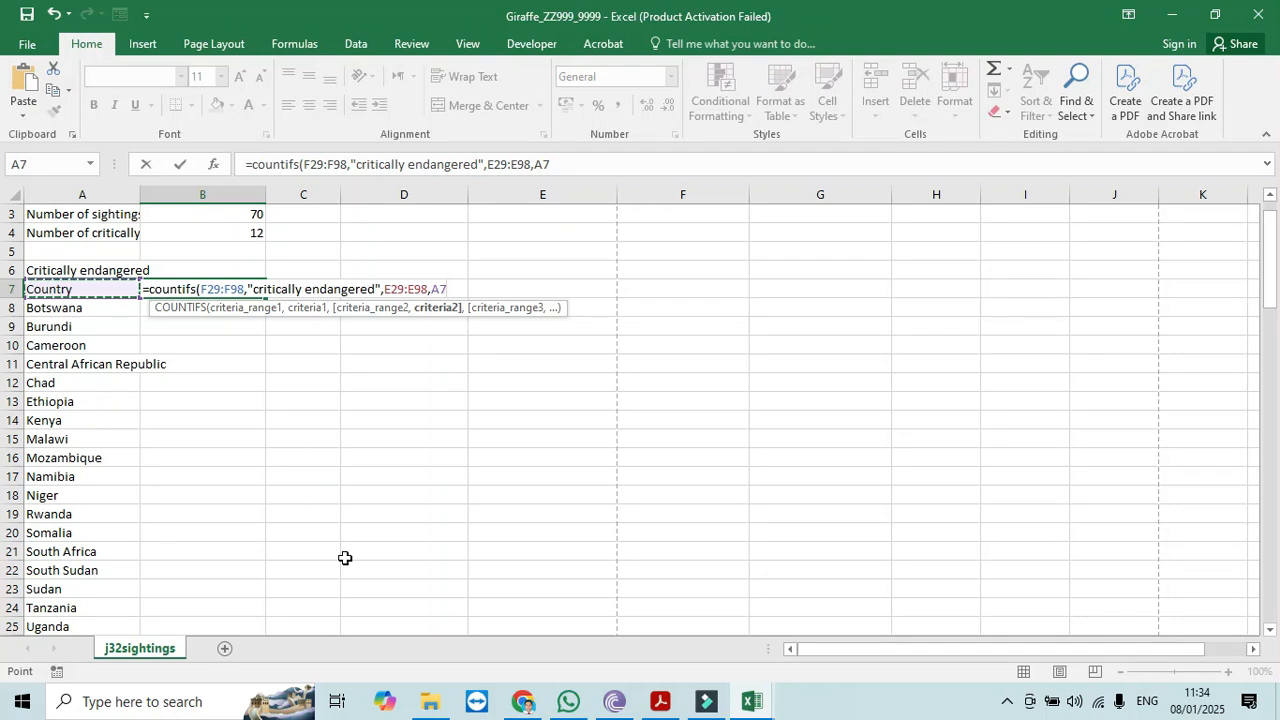
type(")")
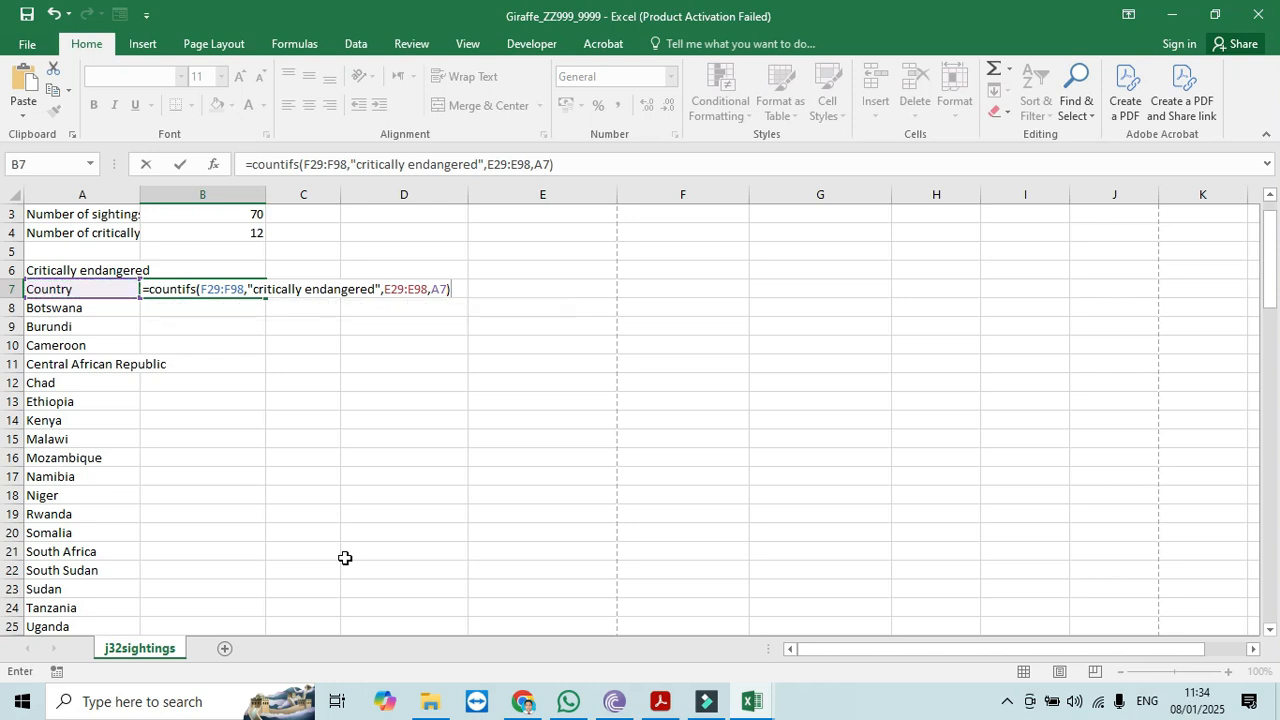
key("Return")
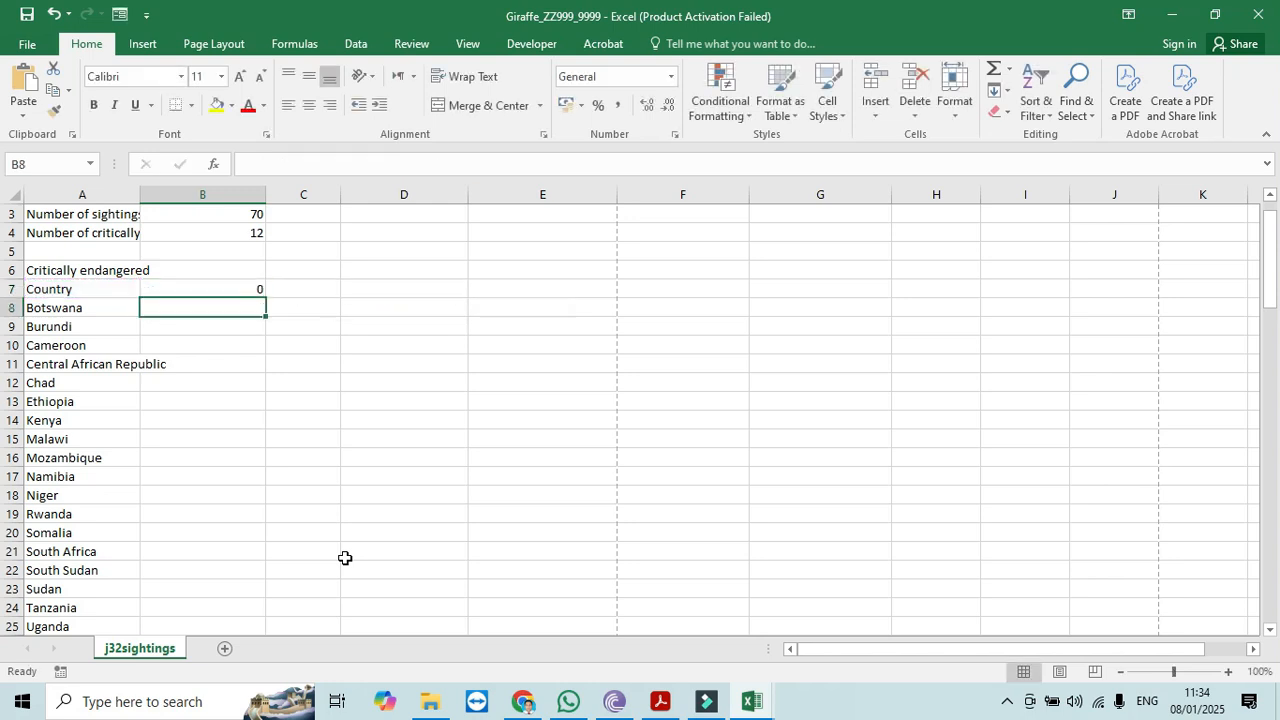
- Try copying the COUNTIFS formula from B7 down to the Botswana and Burundi rows
left_click(210, 290)
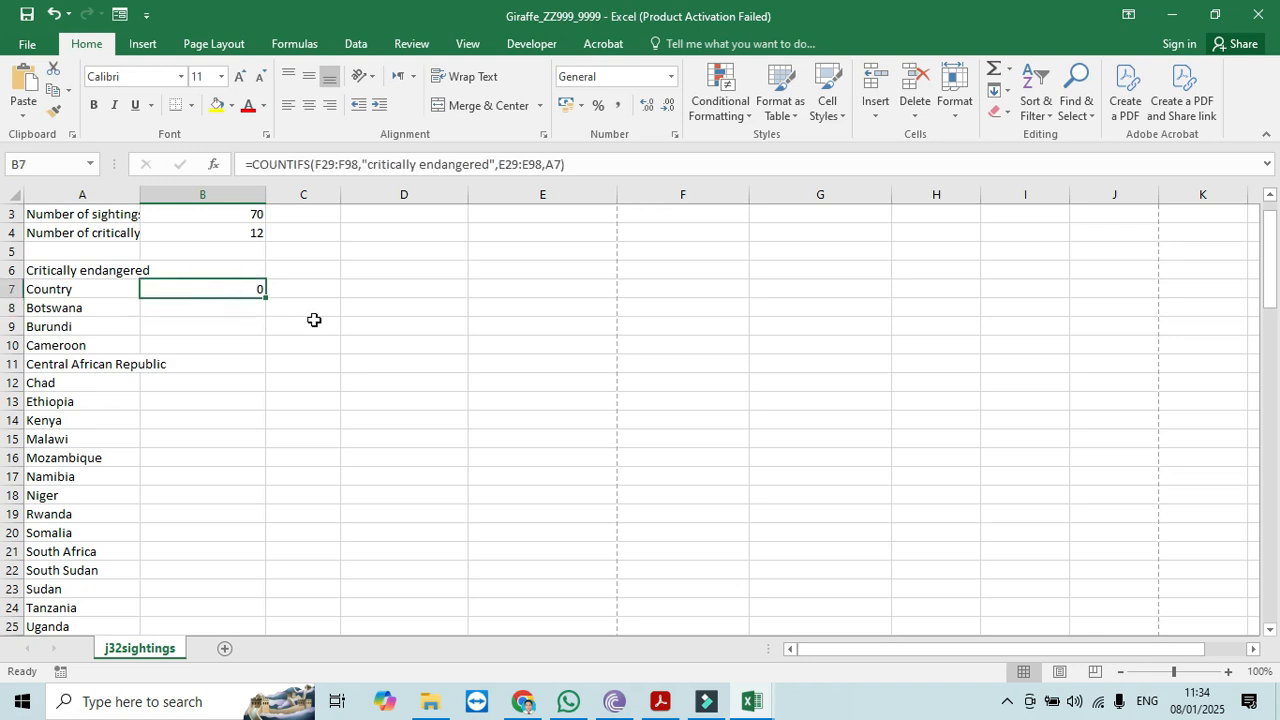
key("Delete")
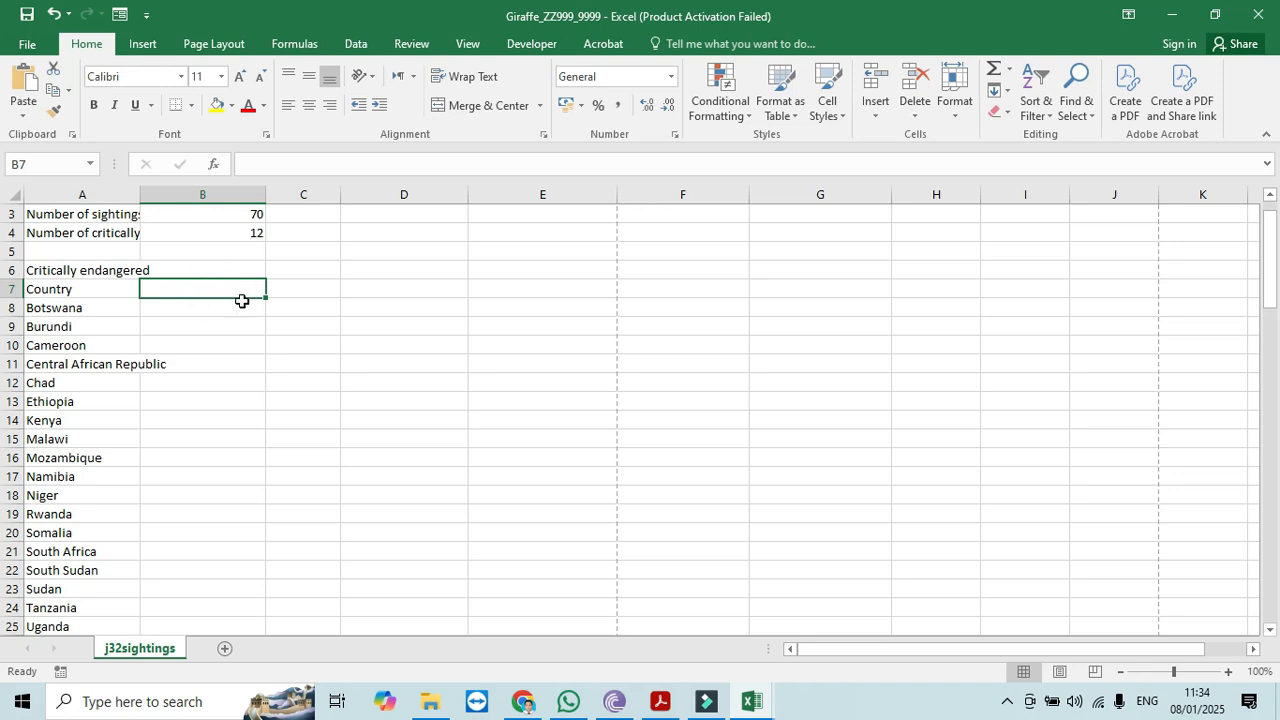
key("ctrl+z")
left_click_drag(266, 301, 265, 316)
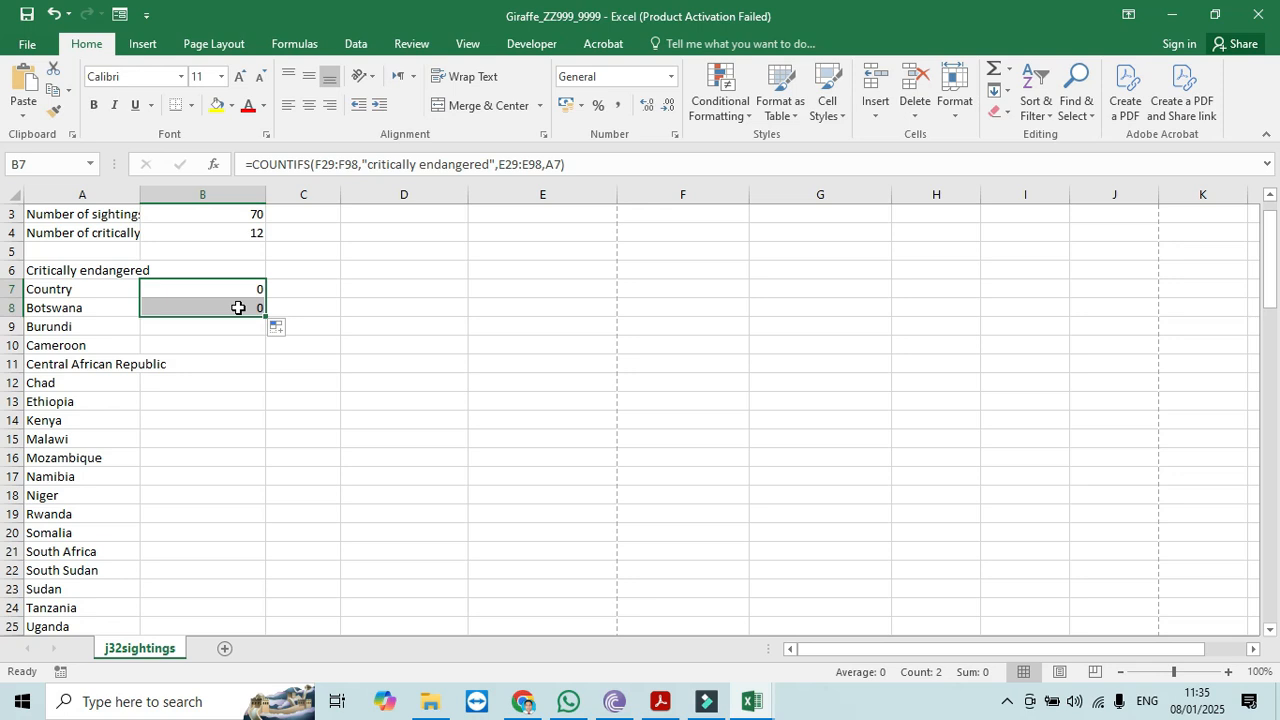
left_click(238, 308)
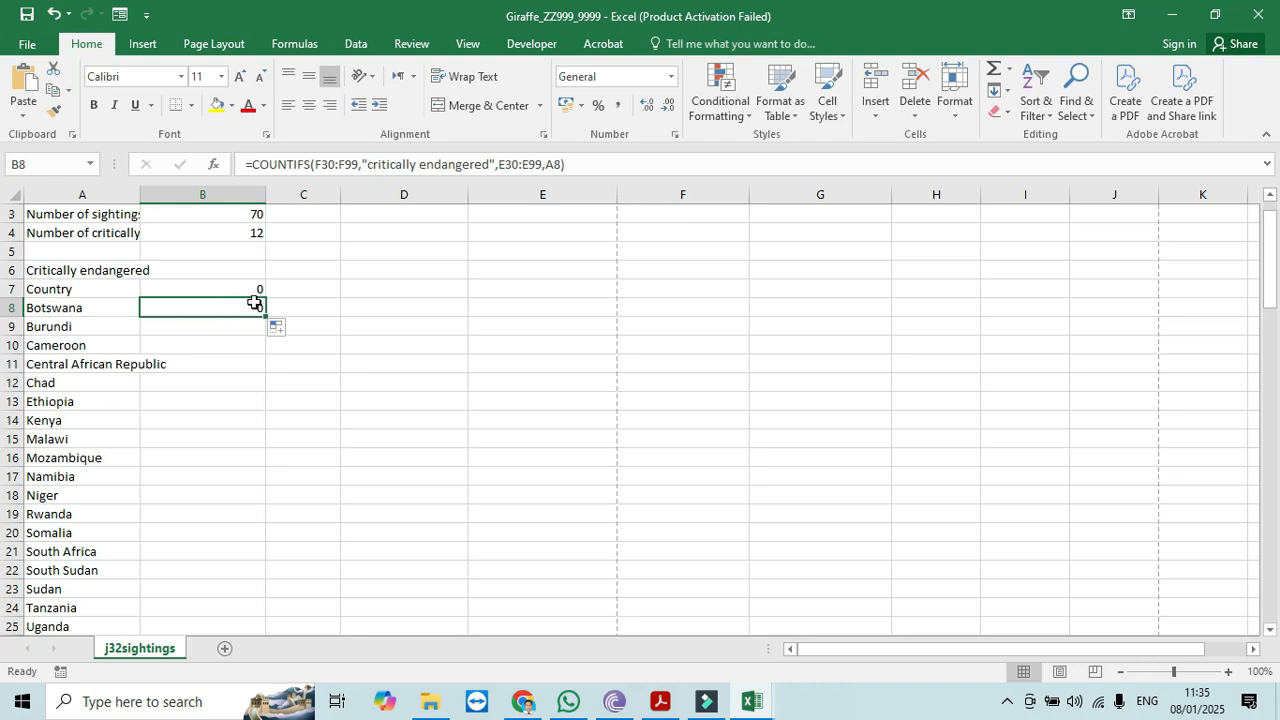
left_click_drag(265, 316, 256, 332)
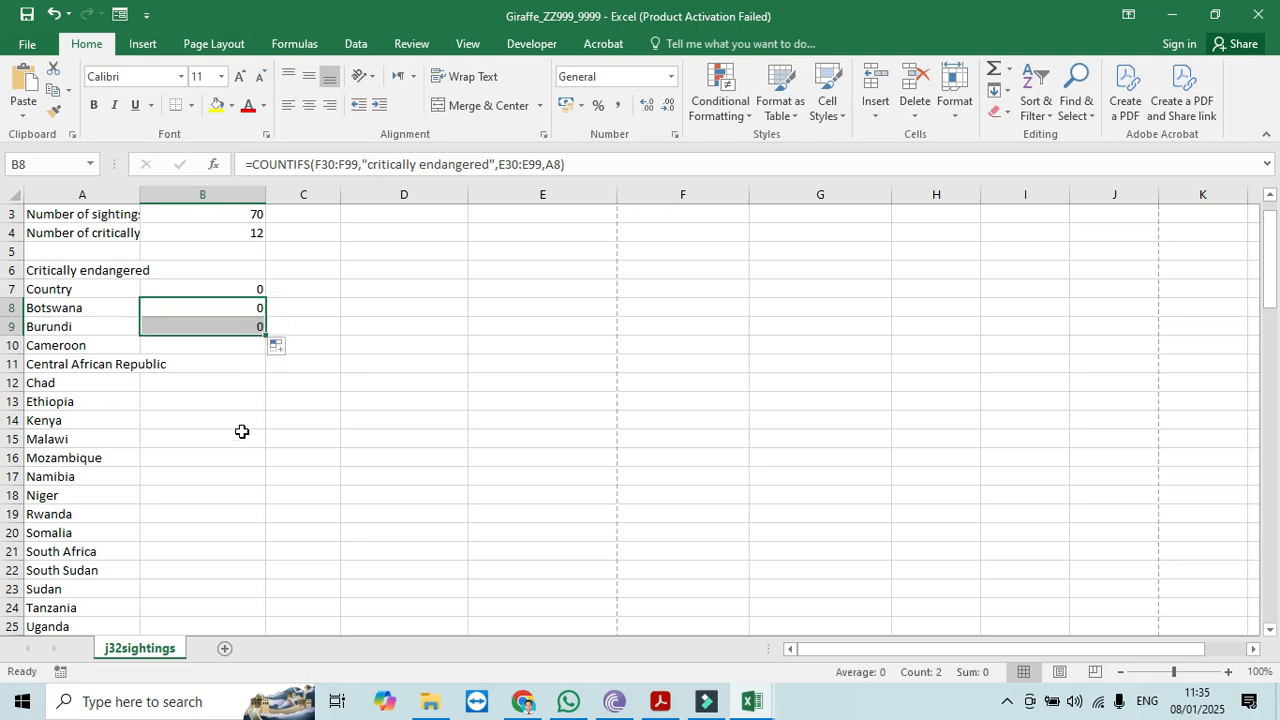
key("ctrl+z")
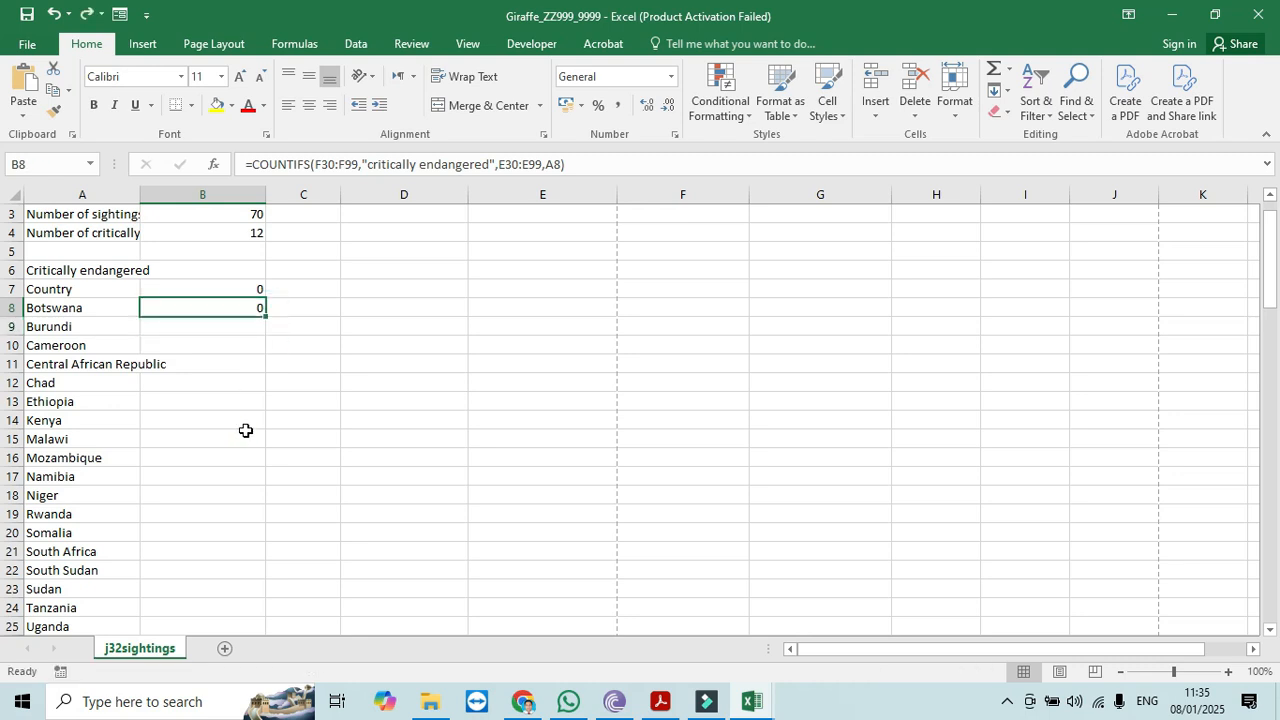
- Clear the COUNTIFS formula from cell B7 beside the Country heading
left_click(259, 290)
key("Delete")
key("Down")
key("BackSpace")
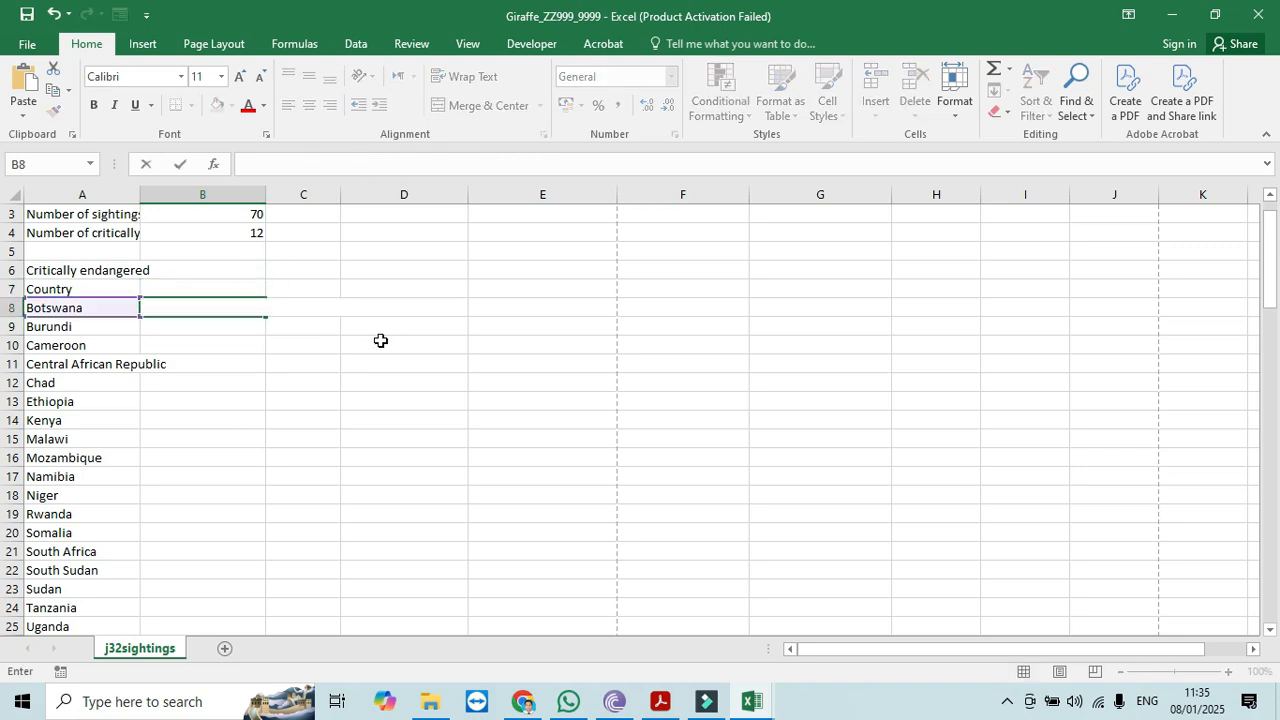
key("Escape")
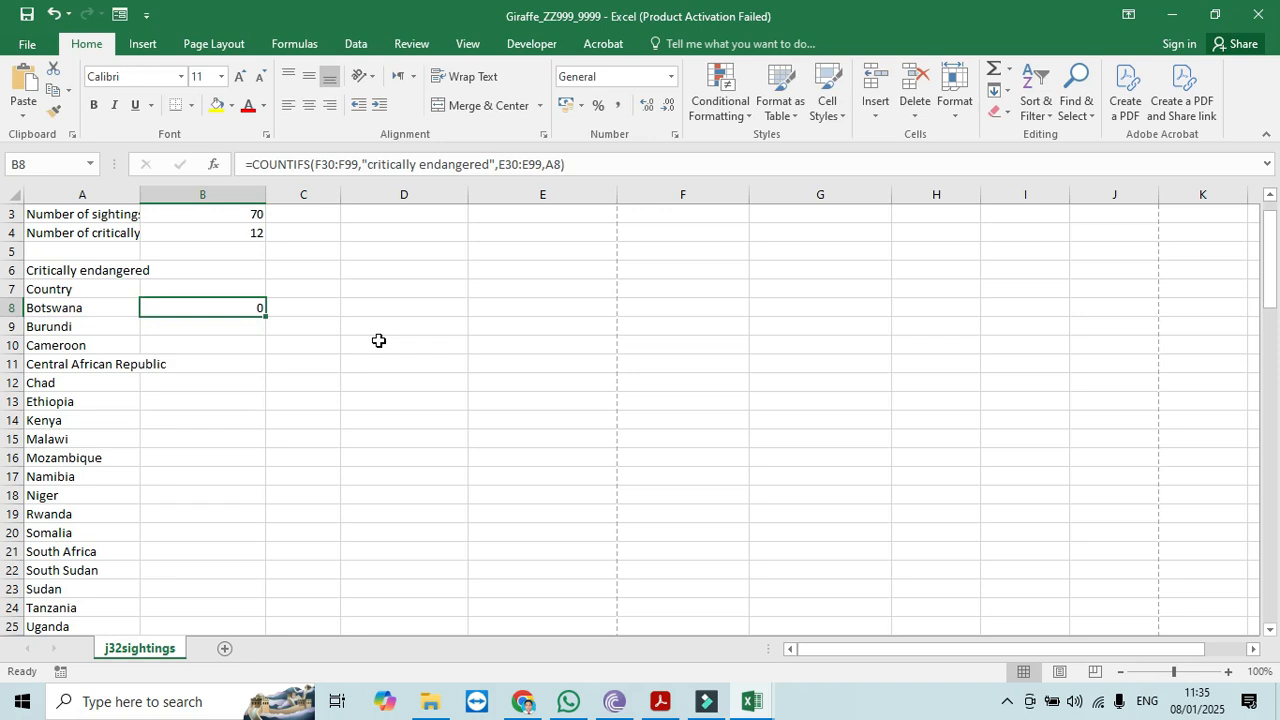
- Start a new COUNTIFS formula in B8 with the absolute Status range $F$29:$F$98 and the criterion "critically endangered"
type("=coi")
key("BackSpace")
type("unt")
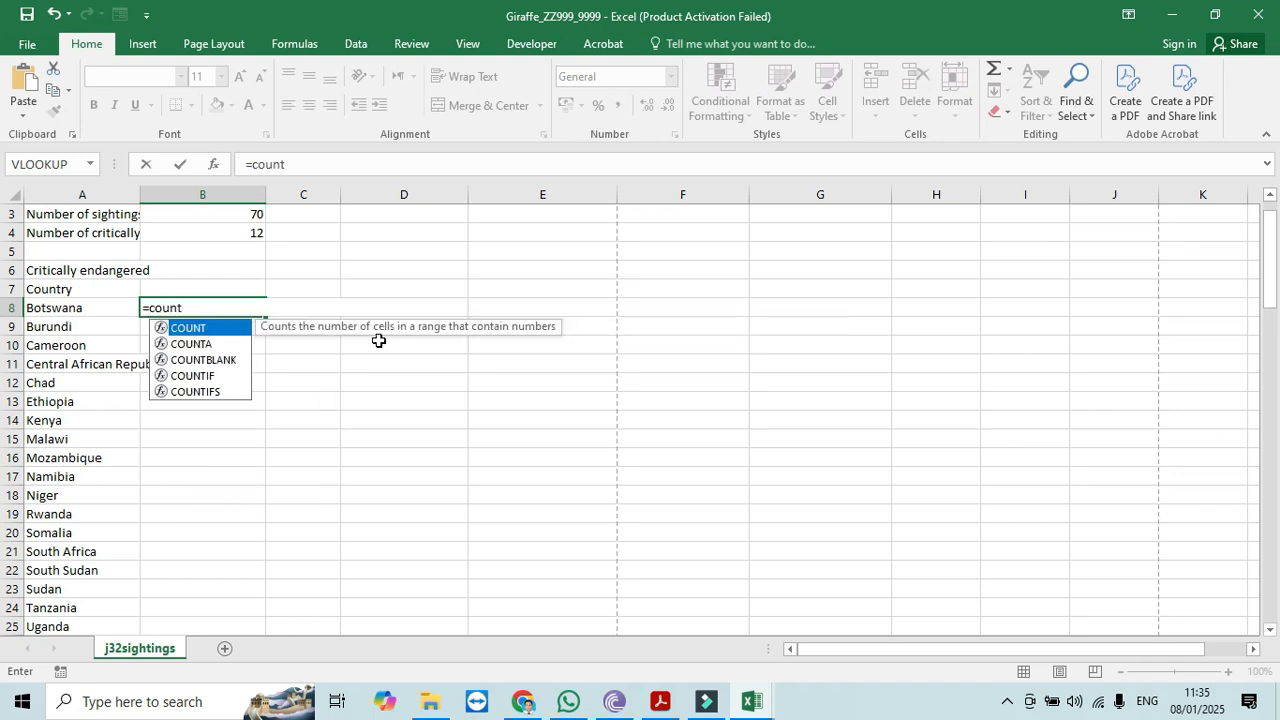
type("ifs")
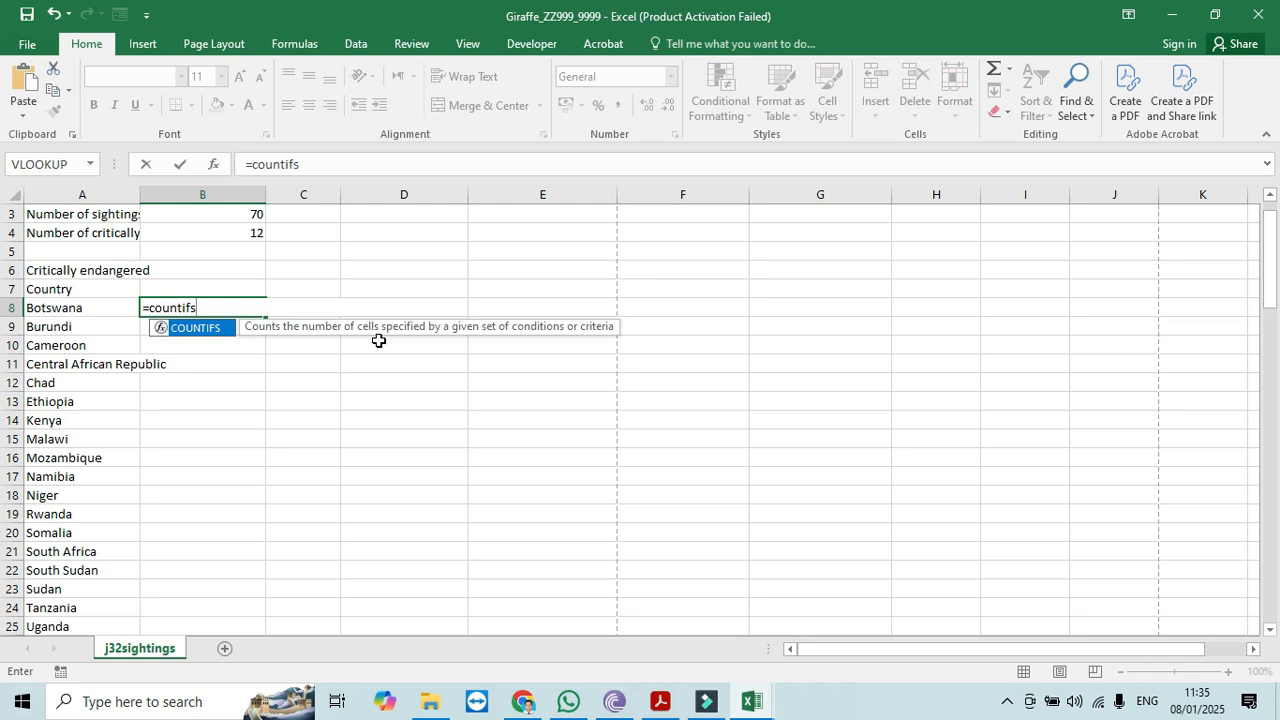
type("(")
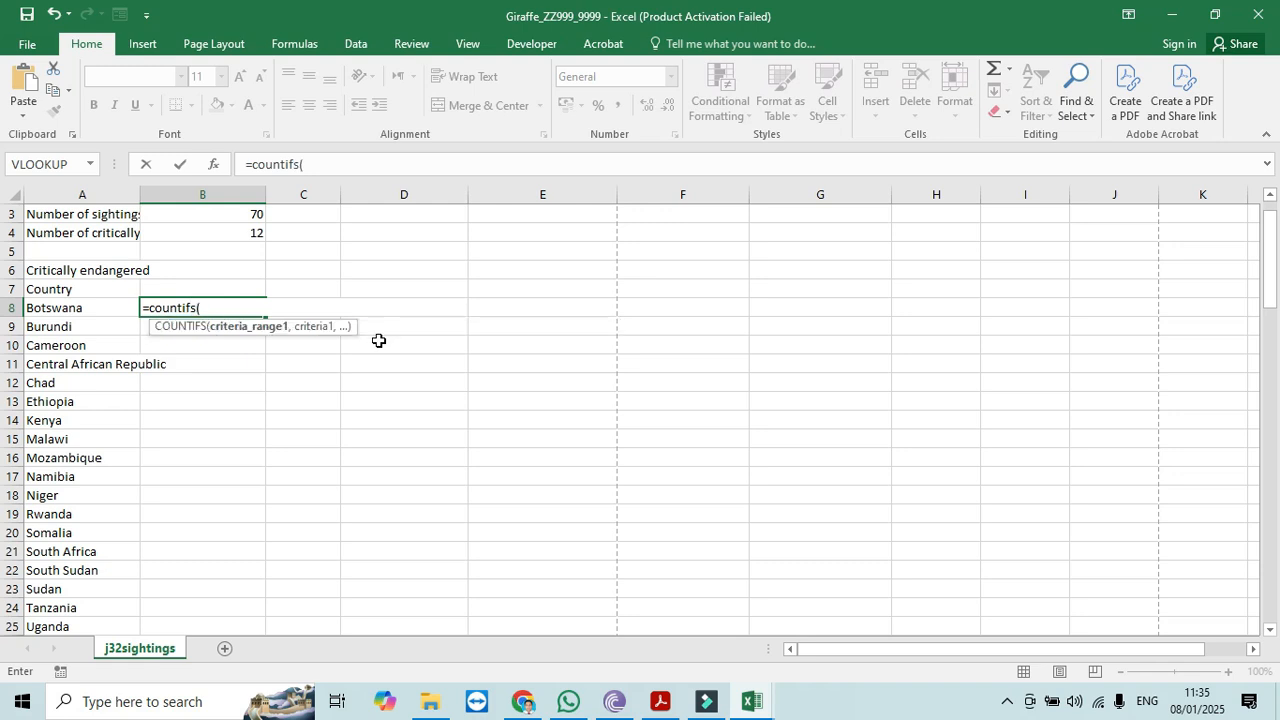
left_click_drag(1270, 262, 1270, 325)
left_click_drag(683, 308, 678, 590)
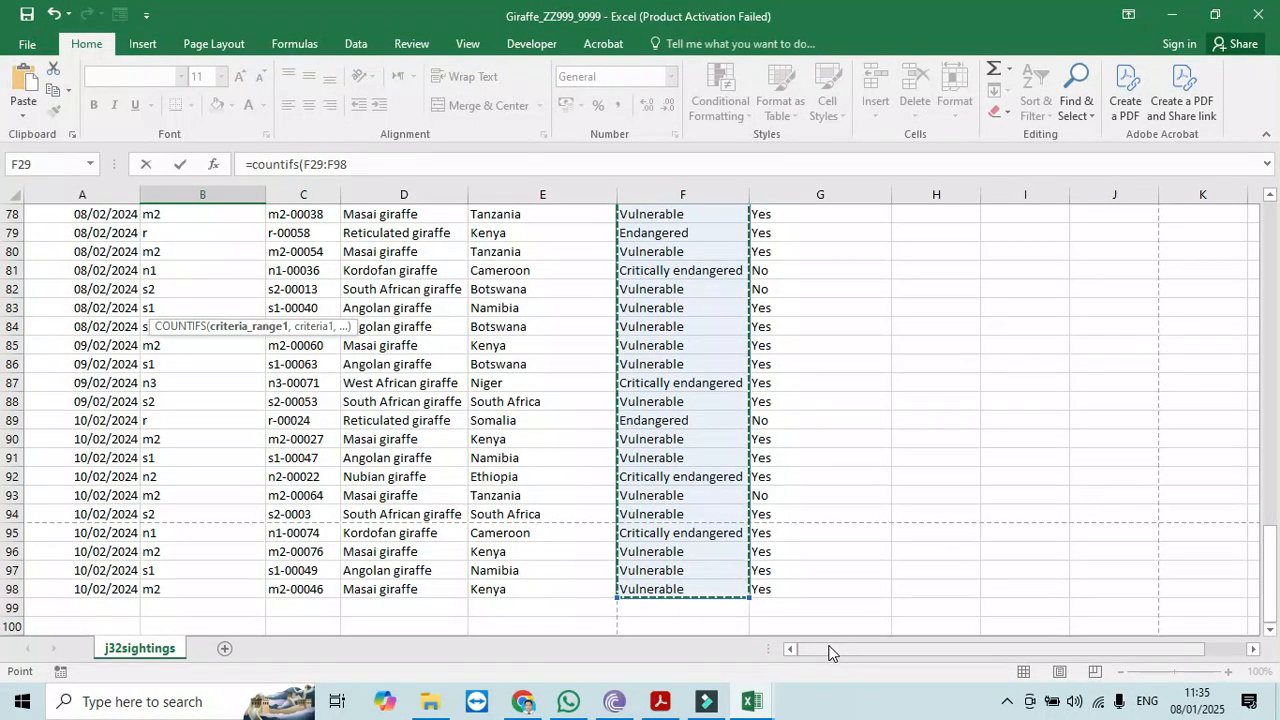
key("F4")
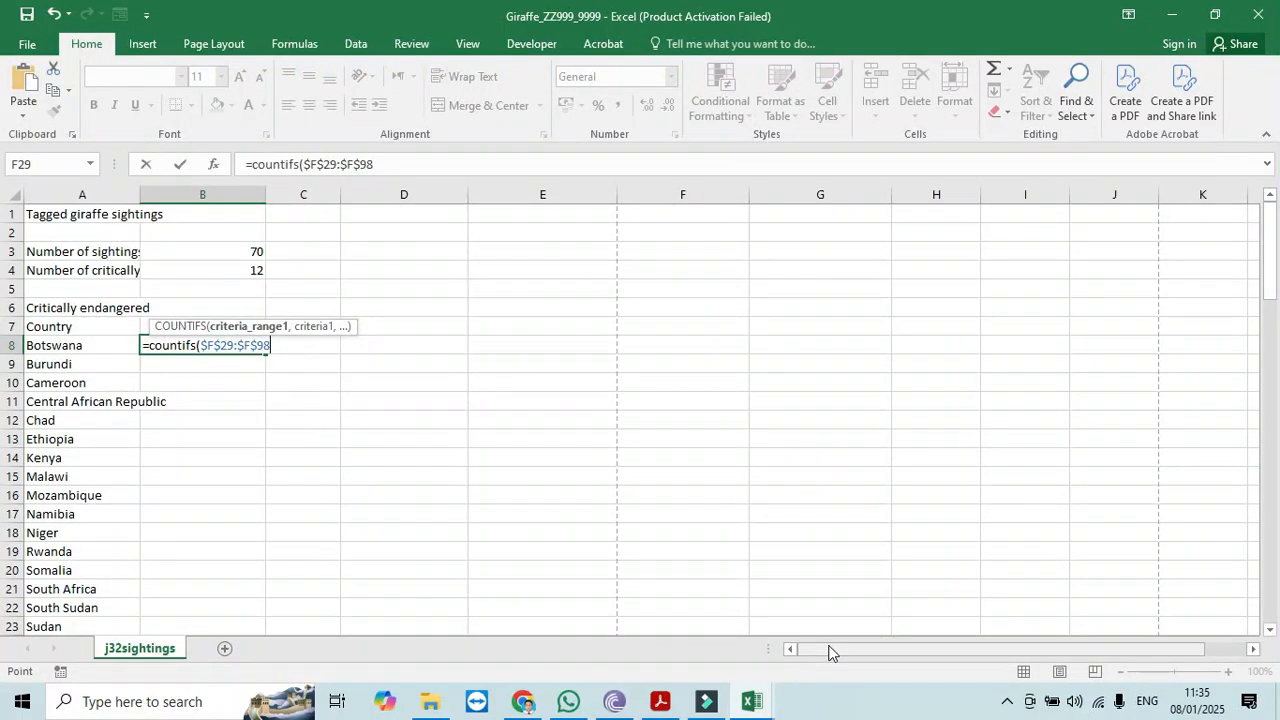
type(",\"critically endangered\",")
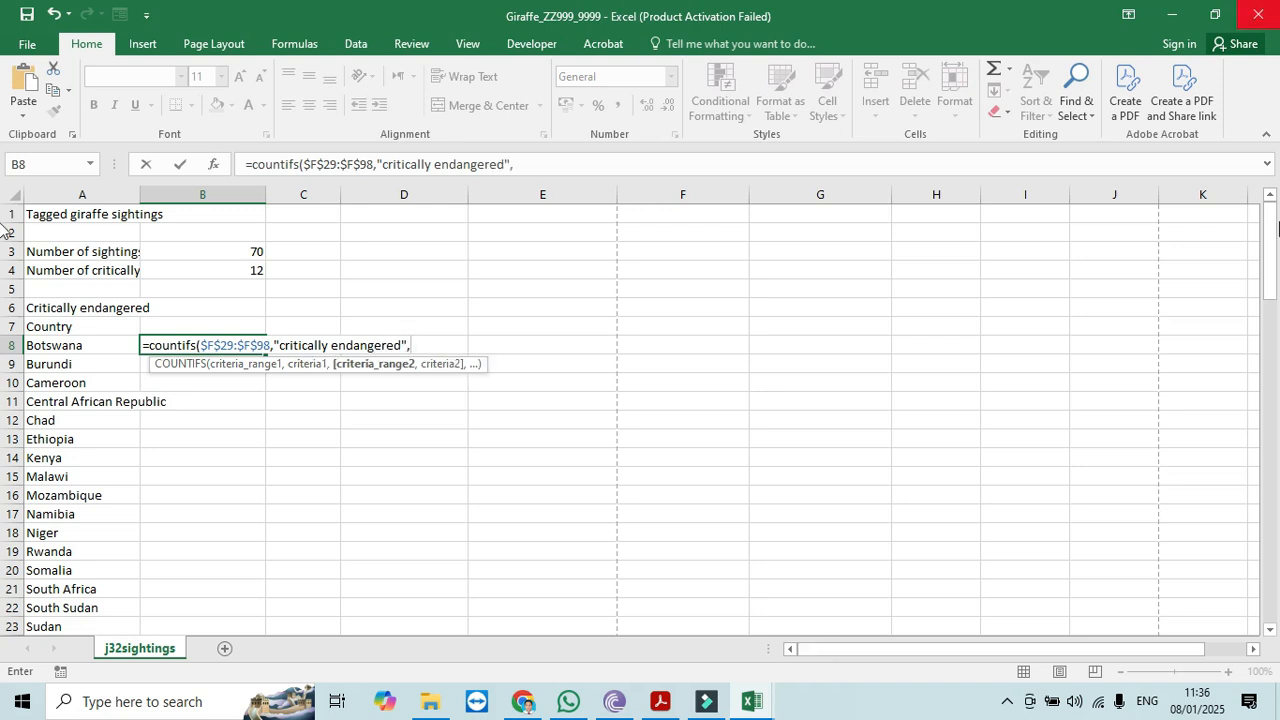
- Complete the B8 COUNTIFS formula with the absolute country range $E$29:$E$98 and the criterion from cell A8
left_click_drag(1268, 282, 1272, 368)
left_click_drag(497, 421, 503, 555)
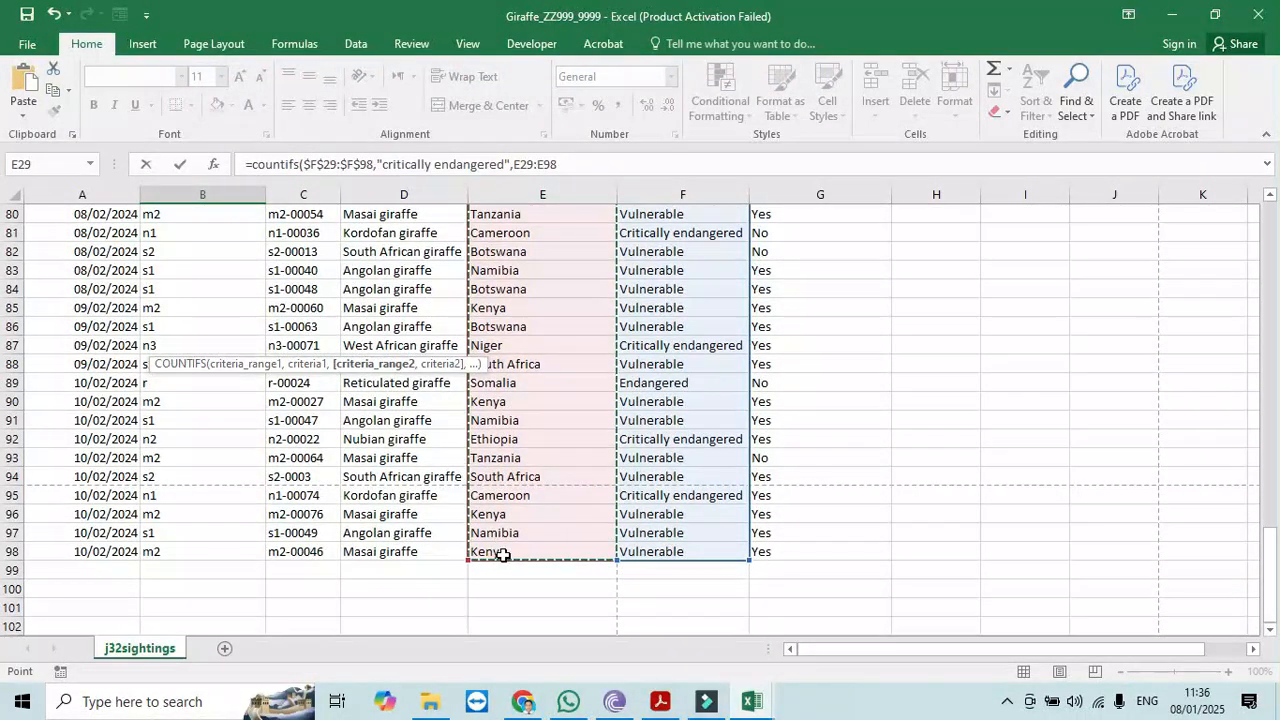
key("F4")
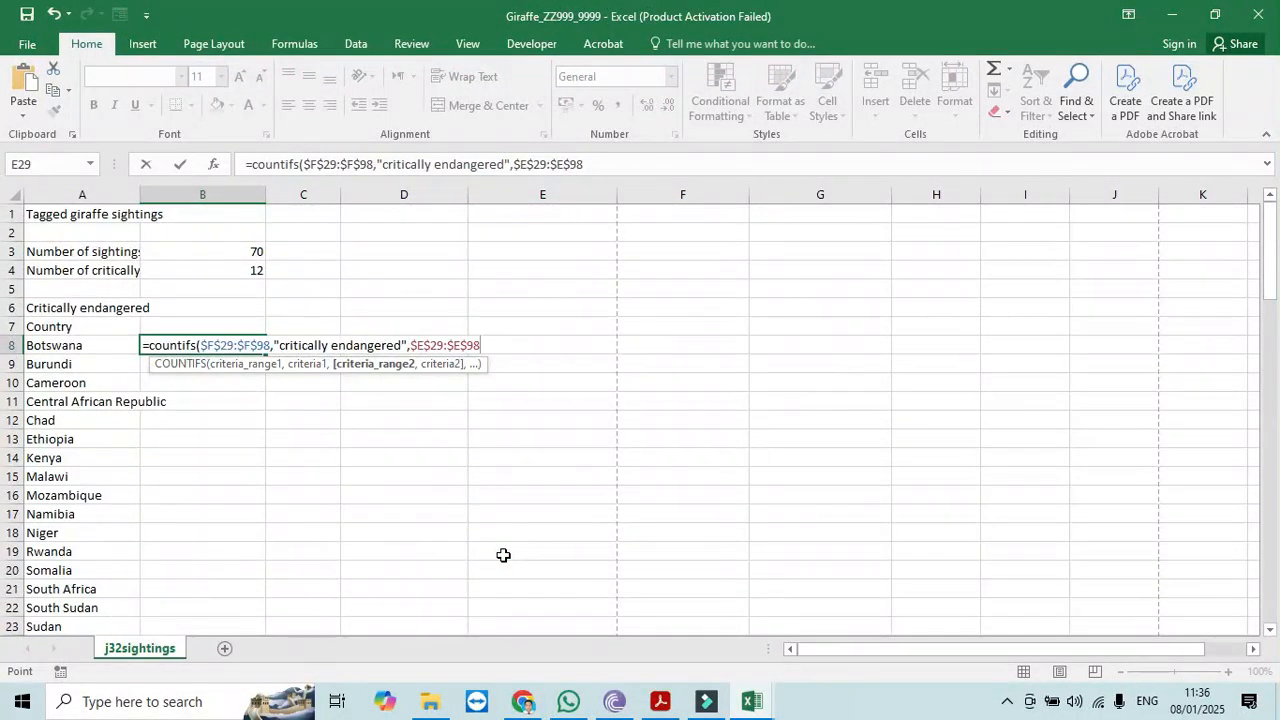
type(",")
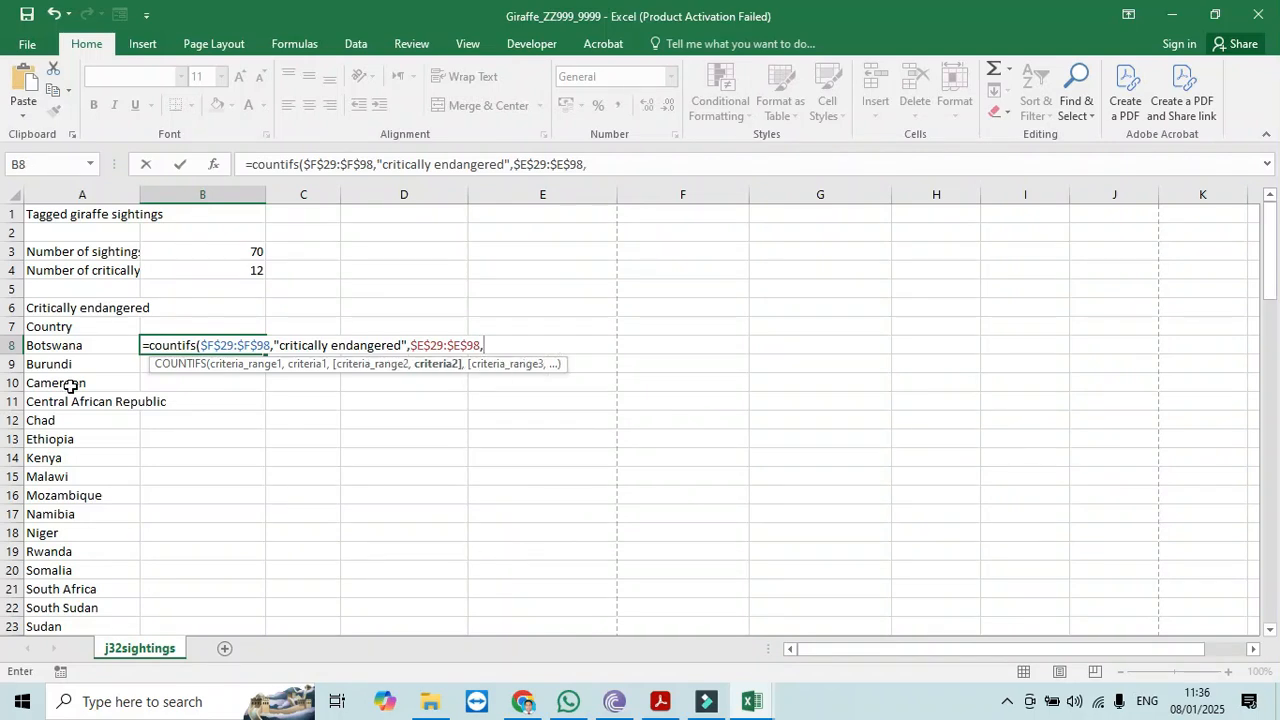
left_click(70, 345)
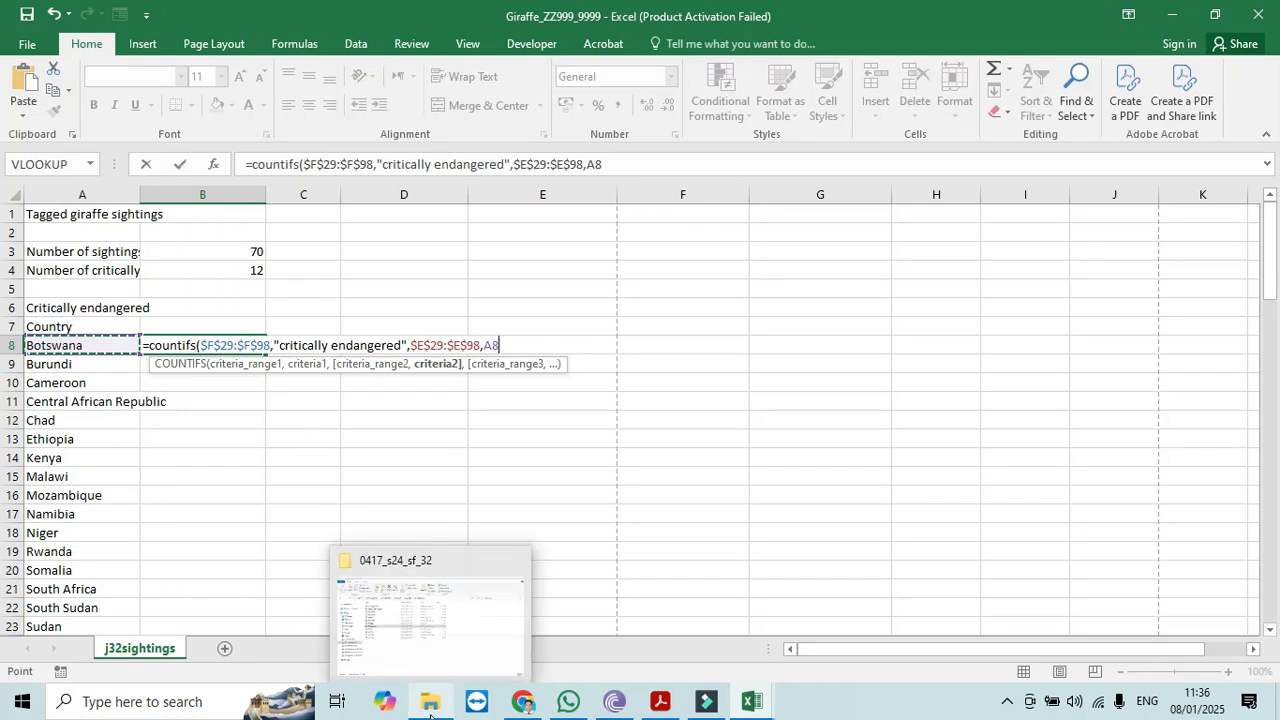
type(")")
key("Return")
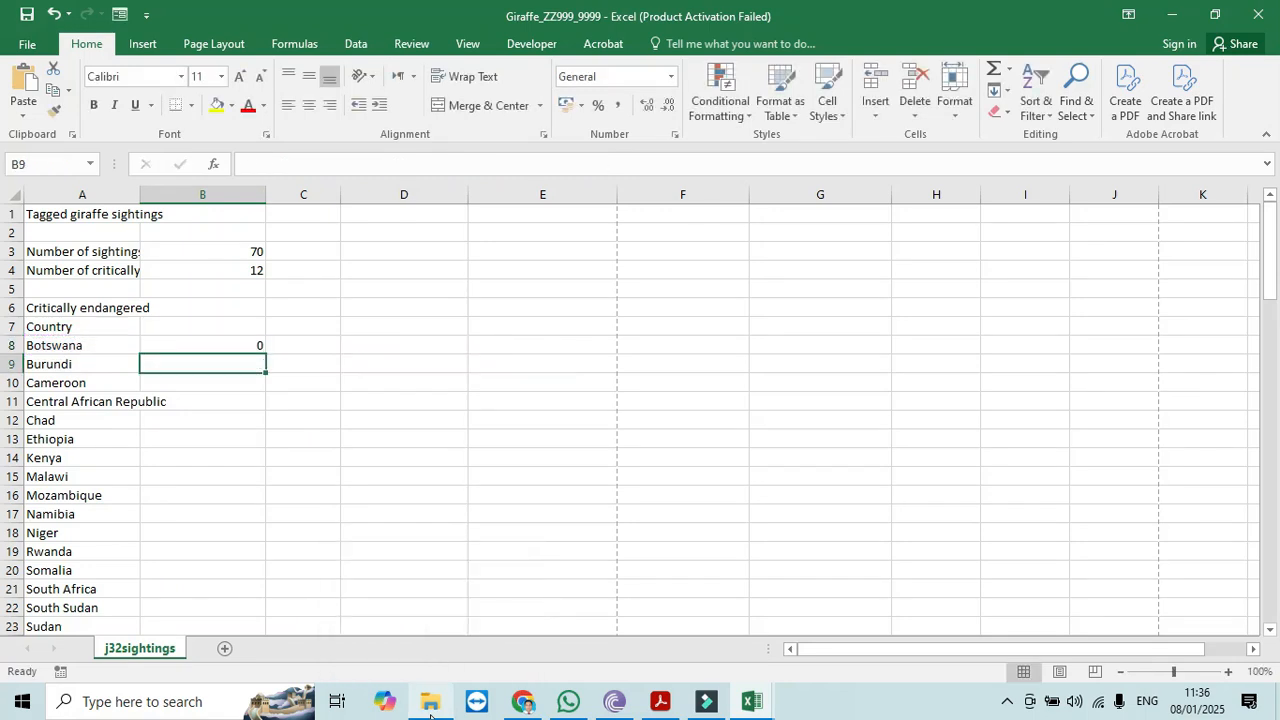
- Fill the COUNTIFS formula from B8 down through B26 for all listed countries
left_click(235, 345)
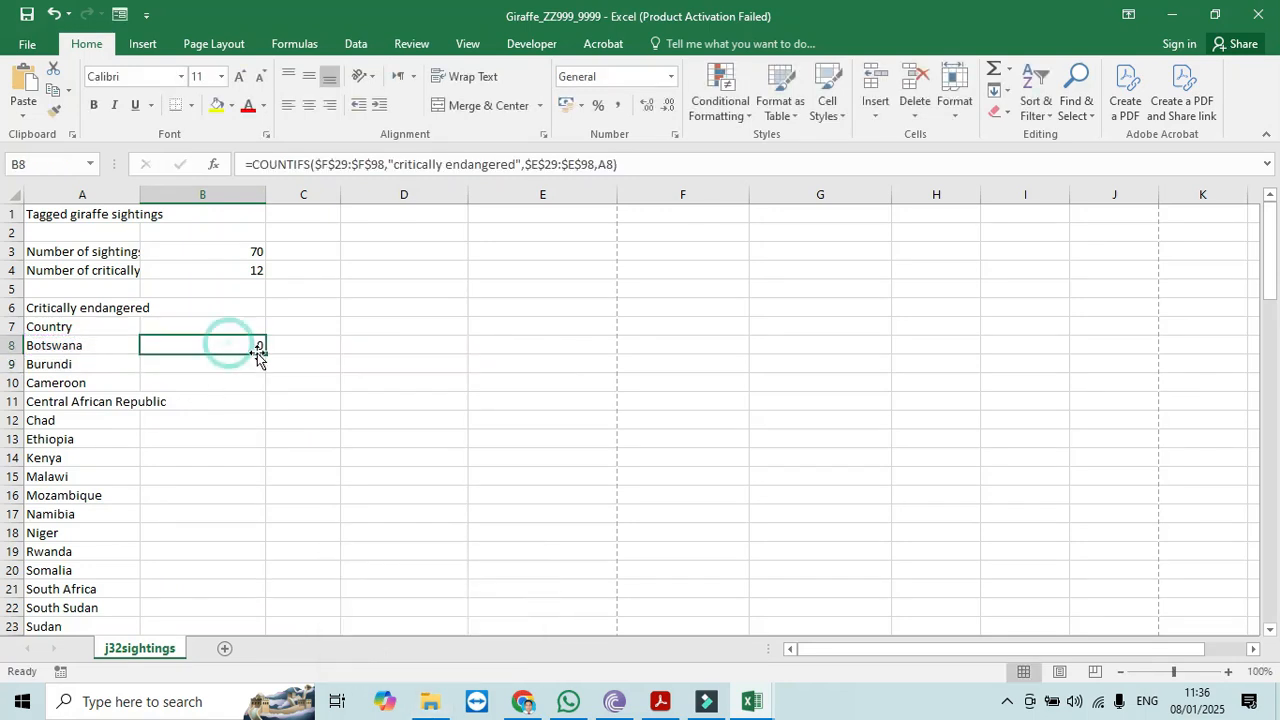
double_click(267, 354)
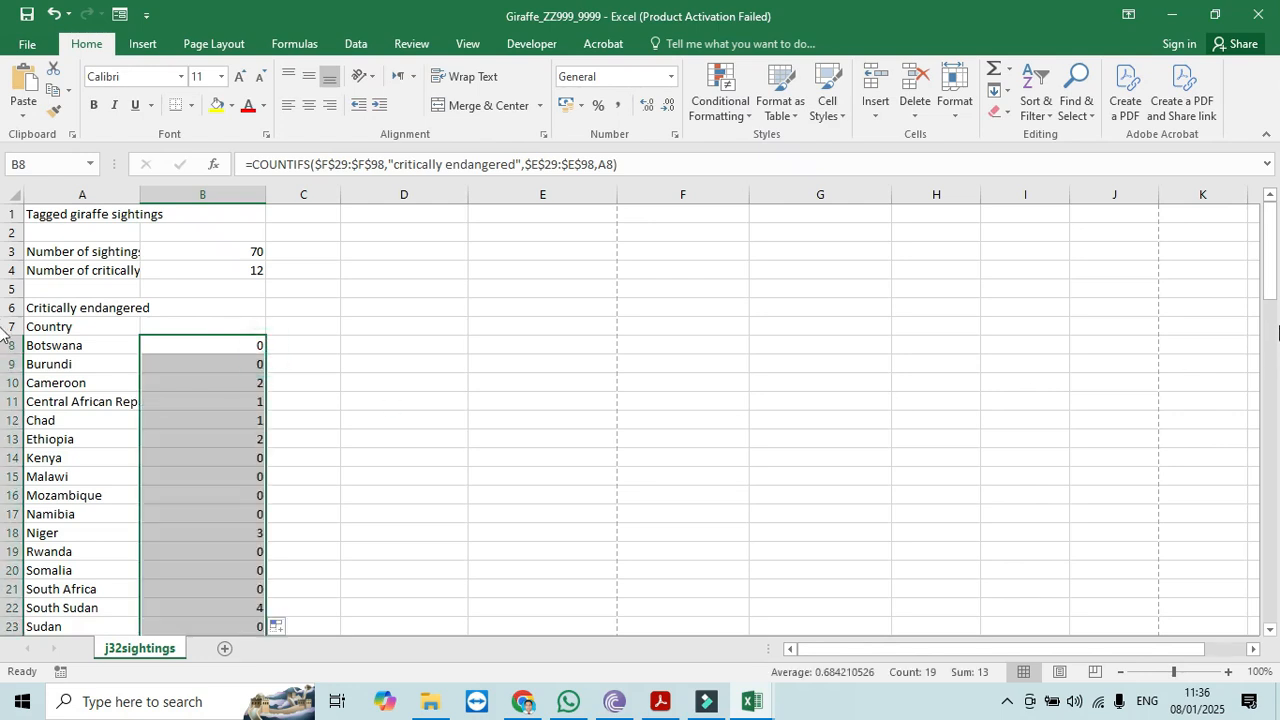
left_click_drag(1271, 294, 1277, 323)
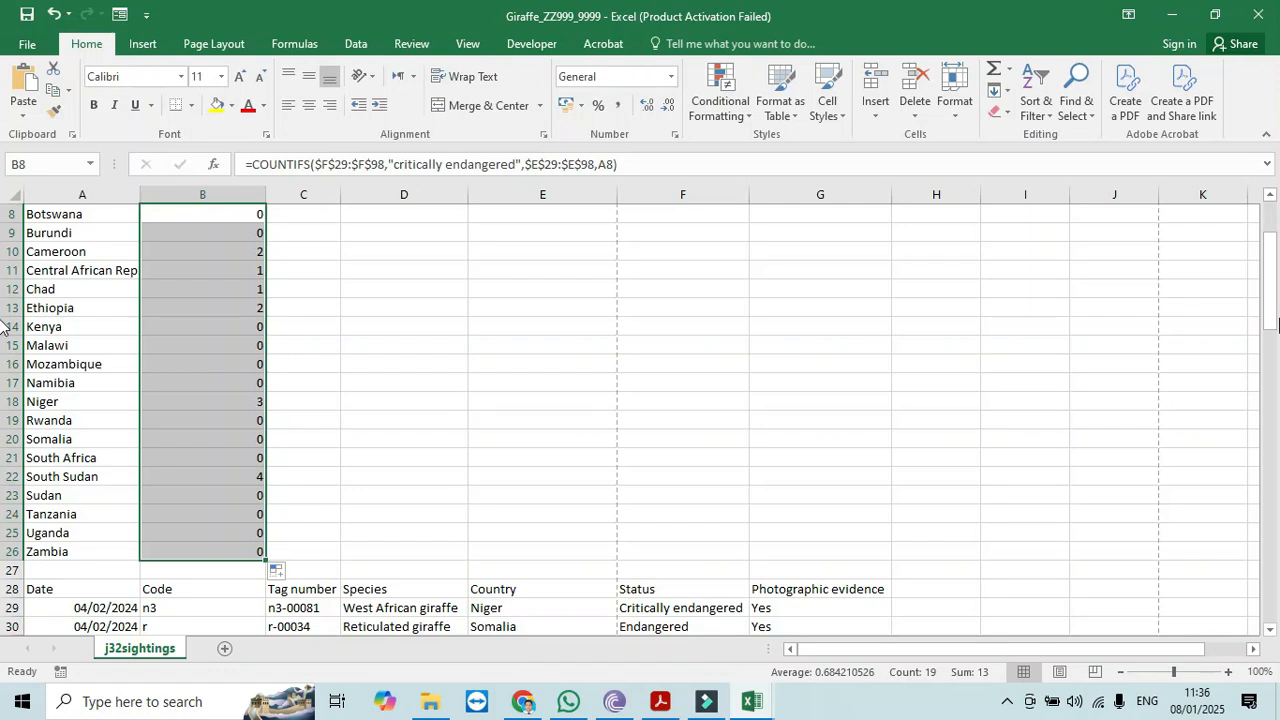
- Switch to the exam paper PDF to read the question 9 layout, and return to the Giraffe_ZZ999_9999 workbook
left_click(668, 705)
left_click_drag(1228, 312, 1230, 347)
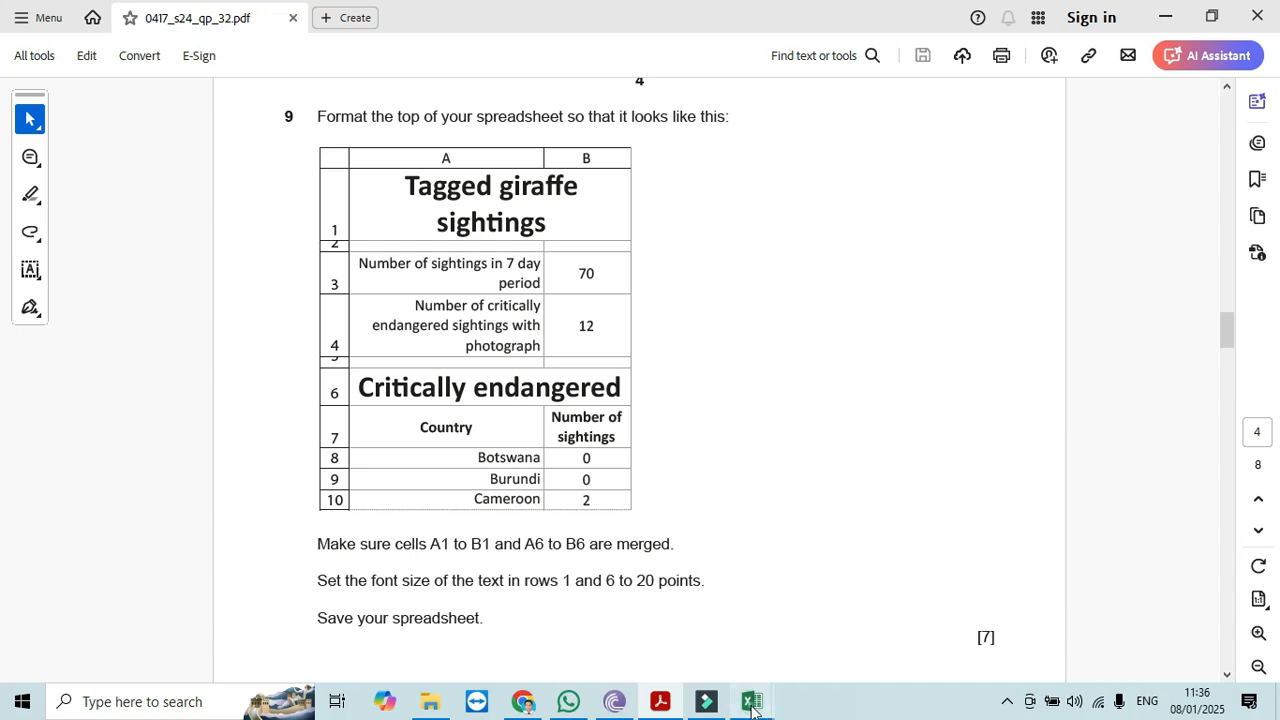
mouse_move(752, 701)
left_click(820, 645)
- Merge and center cells A1:B1 for the title and A6:B6 for the Critically endangered heading
left_click_drag(1276, 332, 1274, 298)
left_click(404, 364)
left_click_drag(116, 214, 165, 215)
left_click(481, 108)
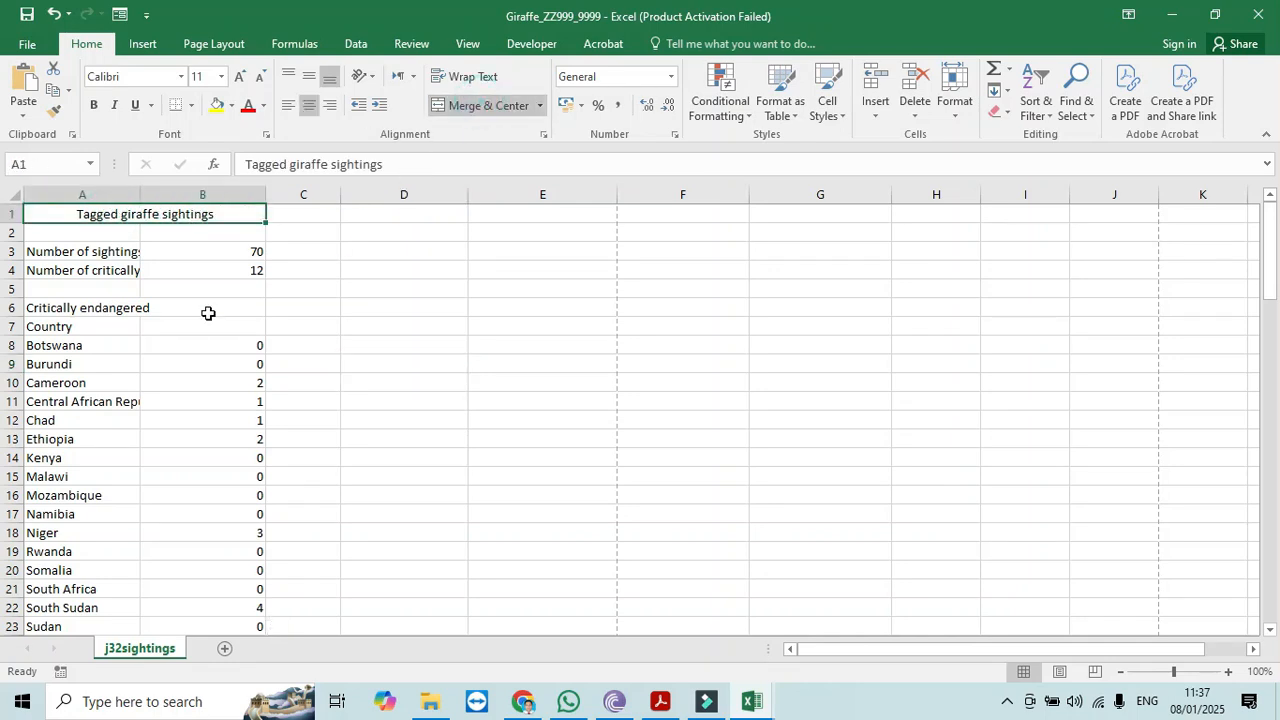
left_click_drag(84, 310, 180, 306)
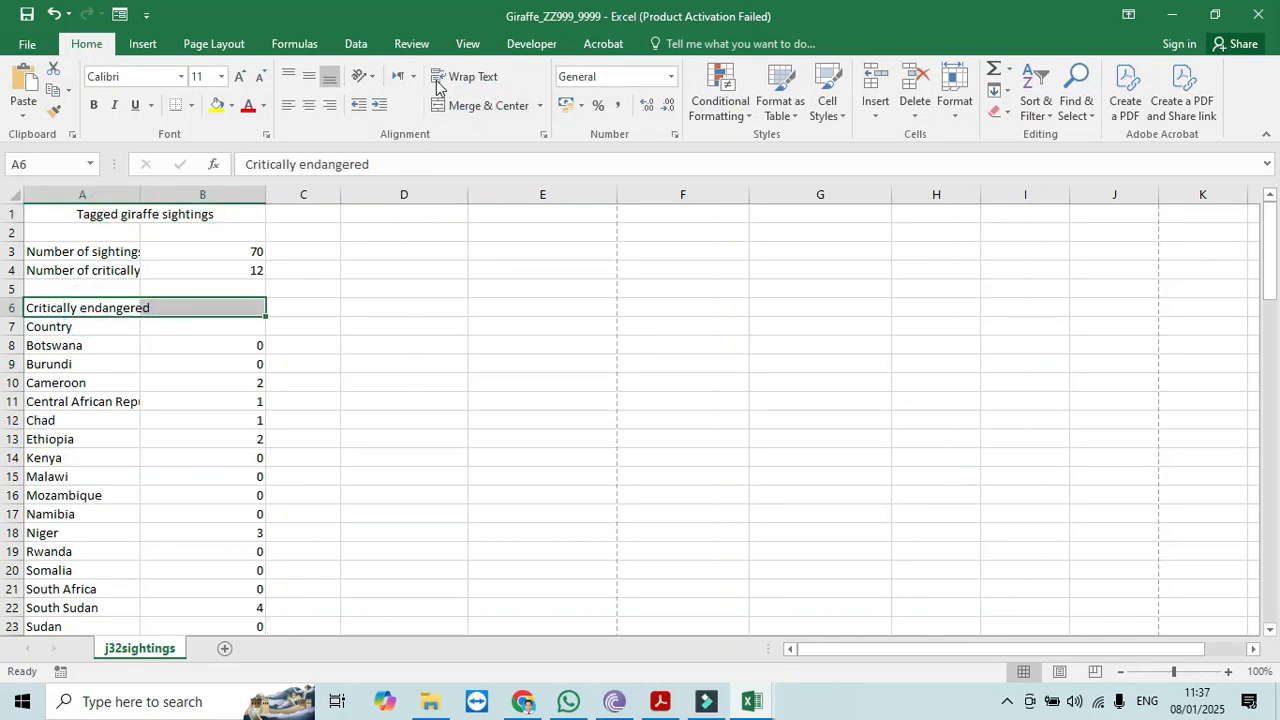
left_click(477, 107)
- Check the font size requirement in the exam paper PDF and set the merged headings in rows 1 and 6 to 20 points
key("alt+Tab")
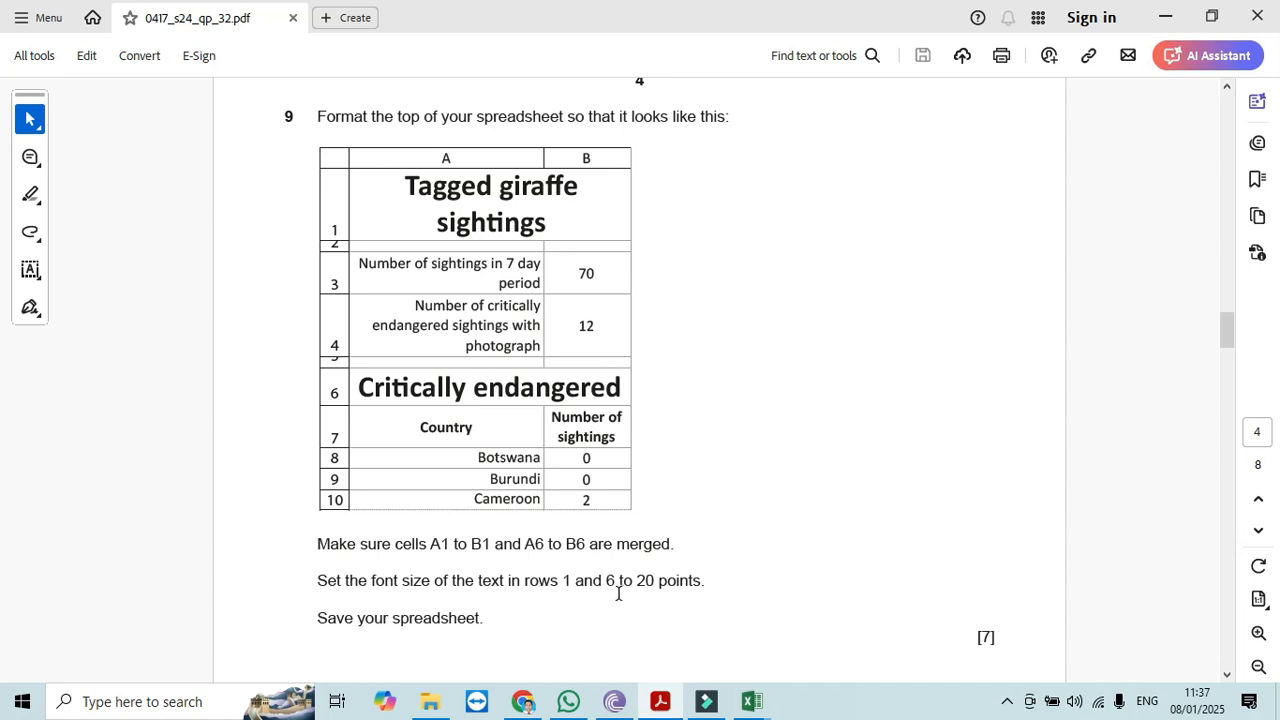
key("alt+Tab")
left_click(240, 217)
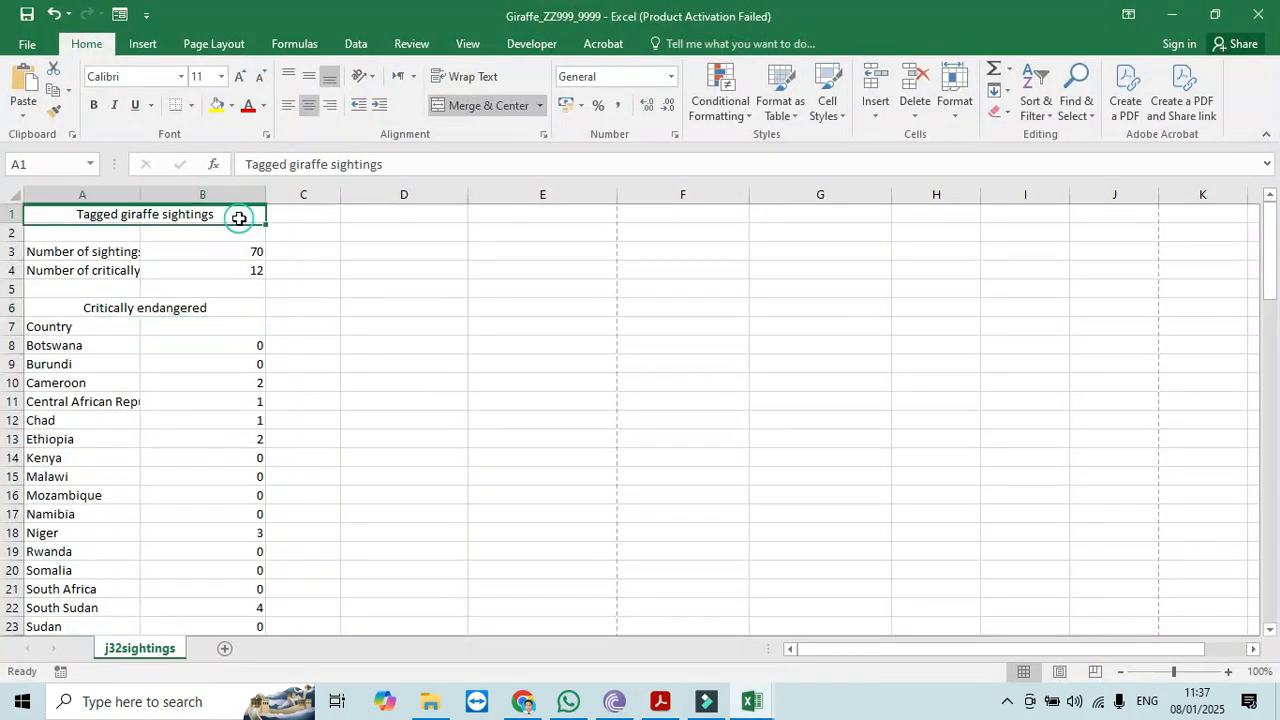
left_click(225, 305, "ctrl")
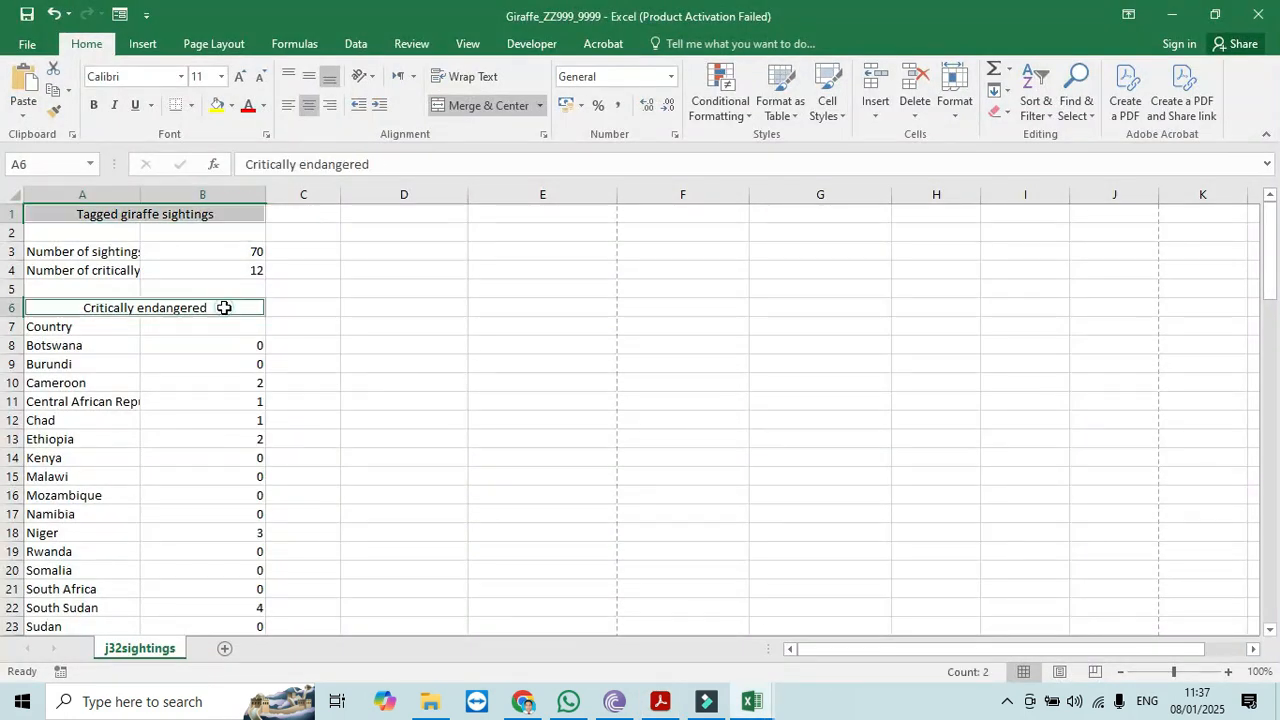
left_click(221, 76)
left_click(199, 240)
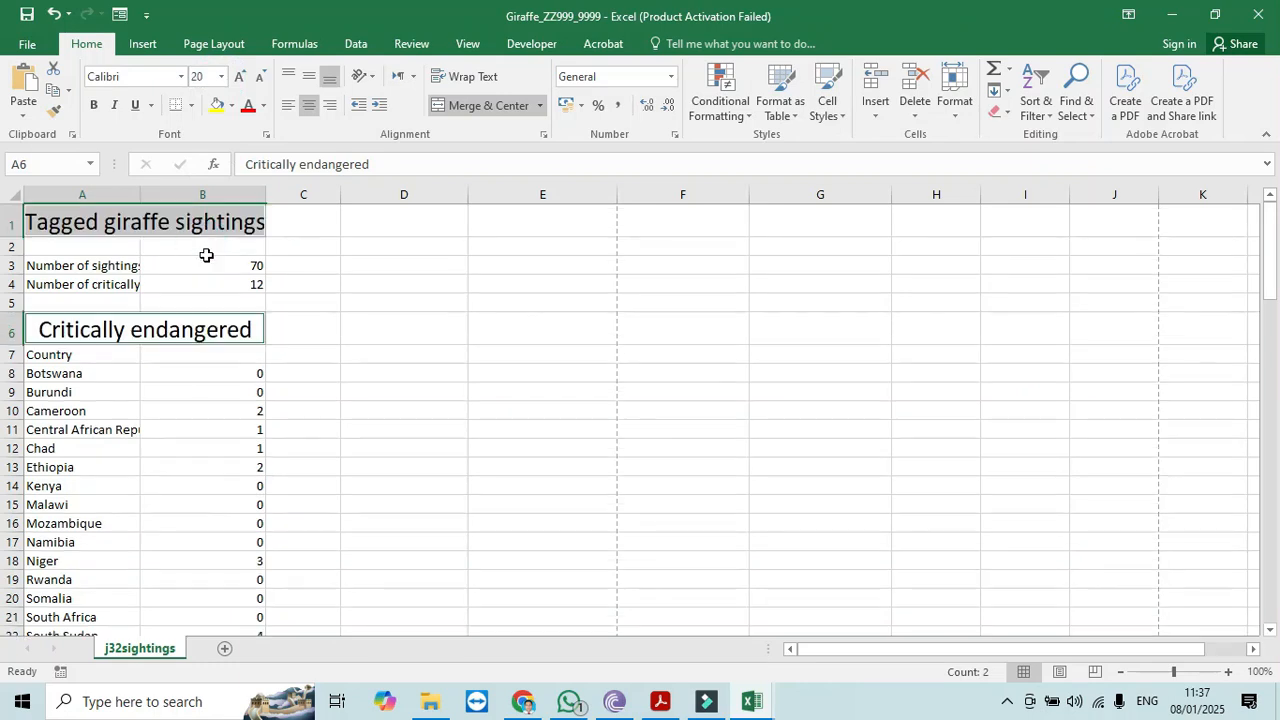
- Compare the sheet with the question 9 layout in the exam paper PDF and reduce the heights of blank rows 2 and 5
key("alt+Tab")
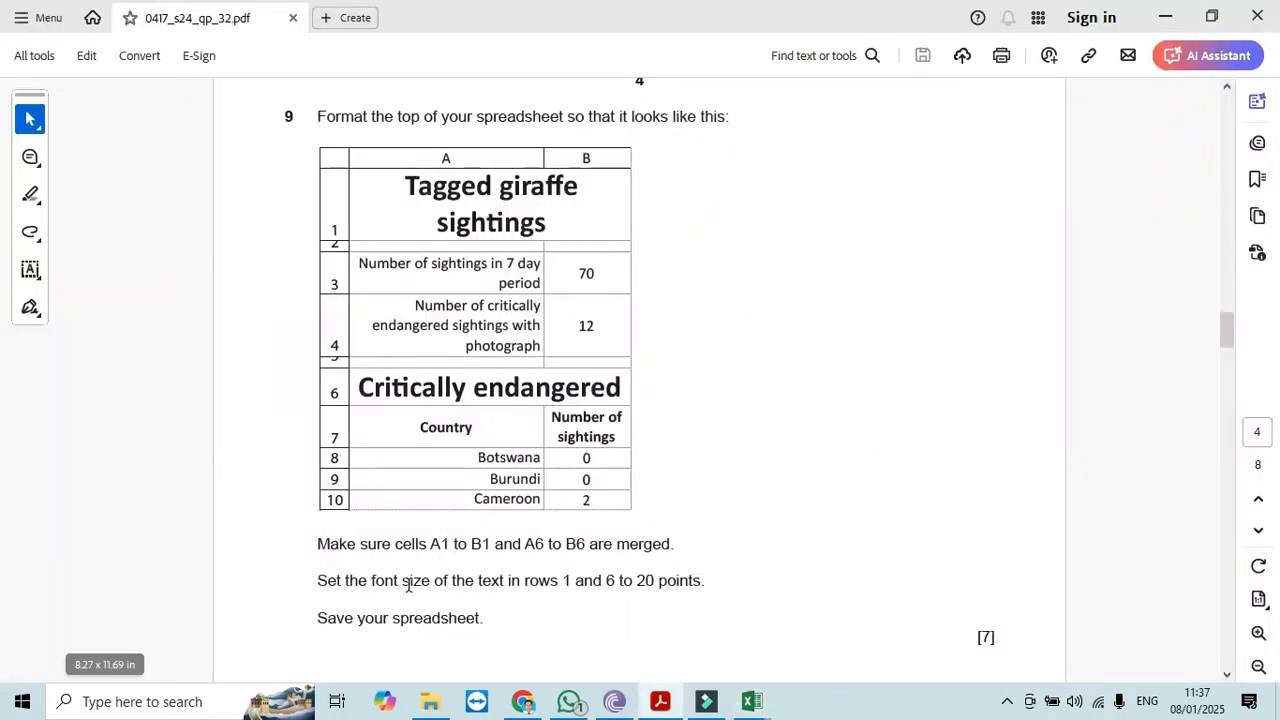
key("alt+Tab")
key("alt+Tab")
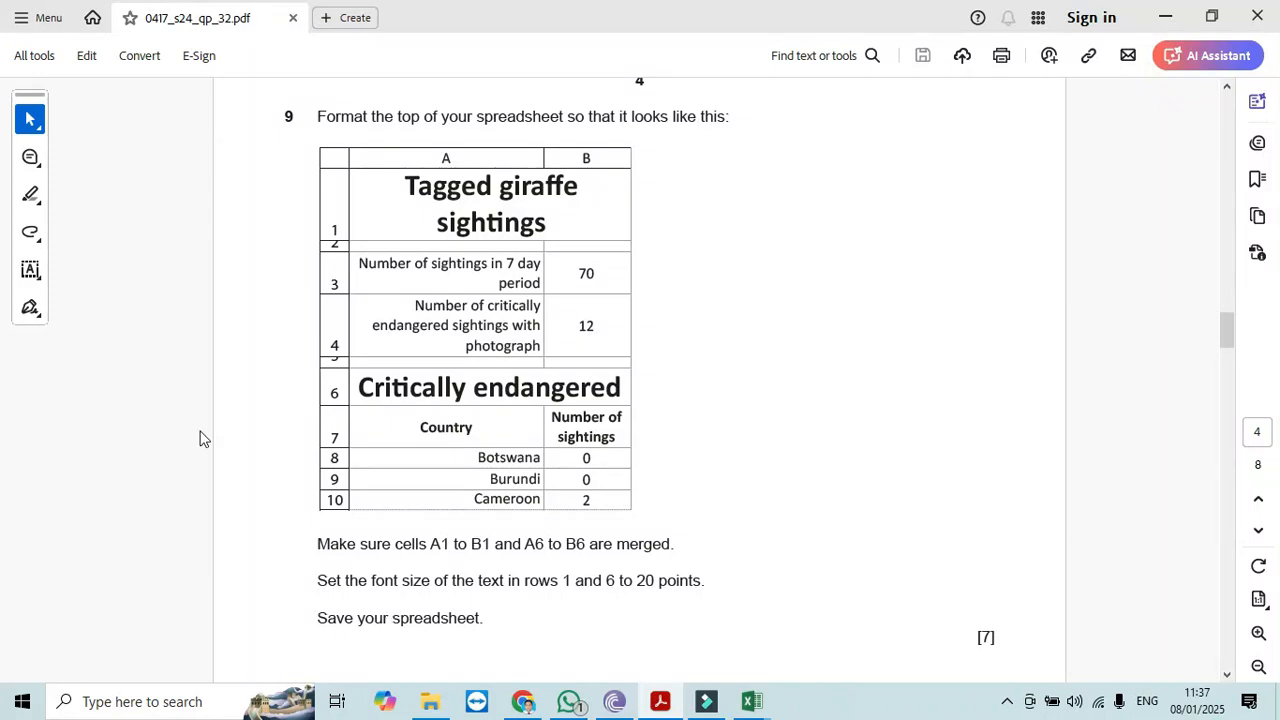
key("alt+Tab")
left_click_drag(18, 257, 18, 248)
key("alt+Tab")
key("alt+Tab")
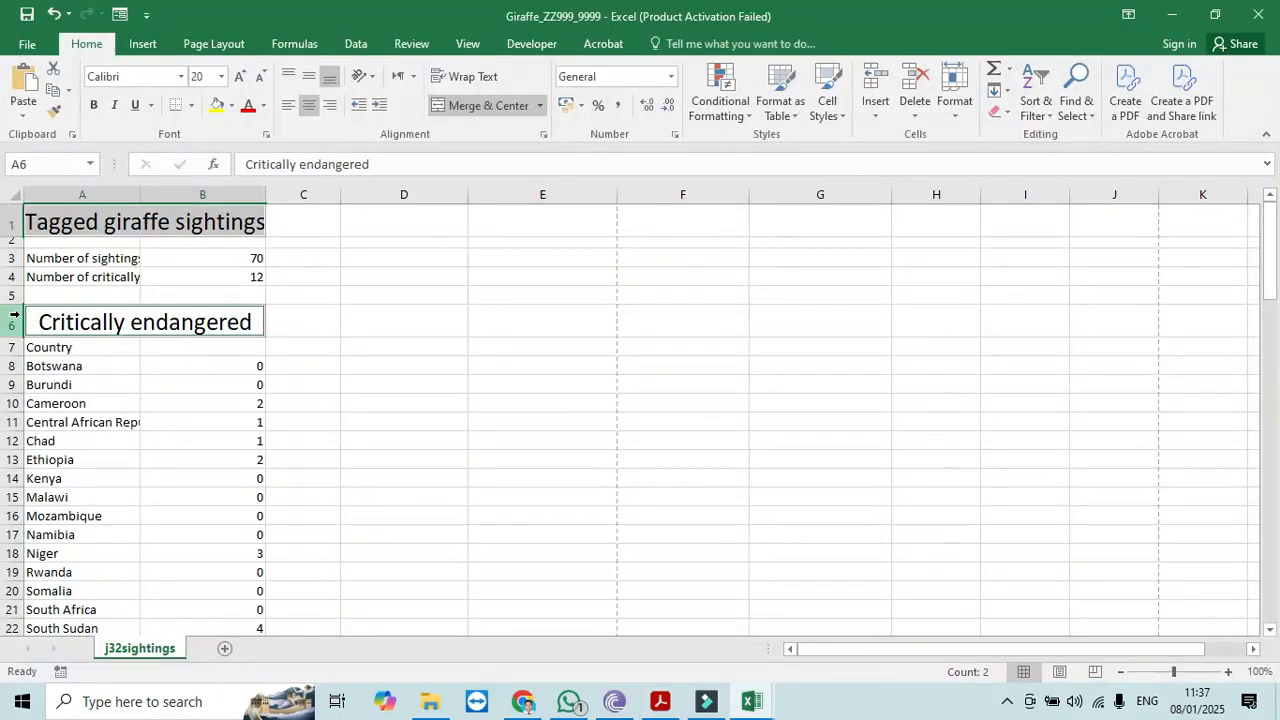
left_click_drag(14, 301, 14, 292)
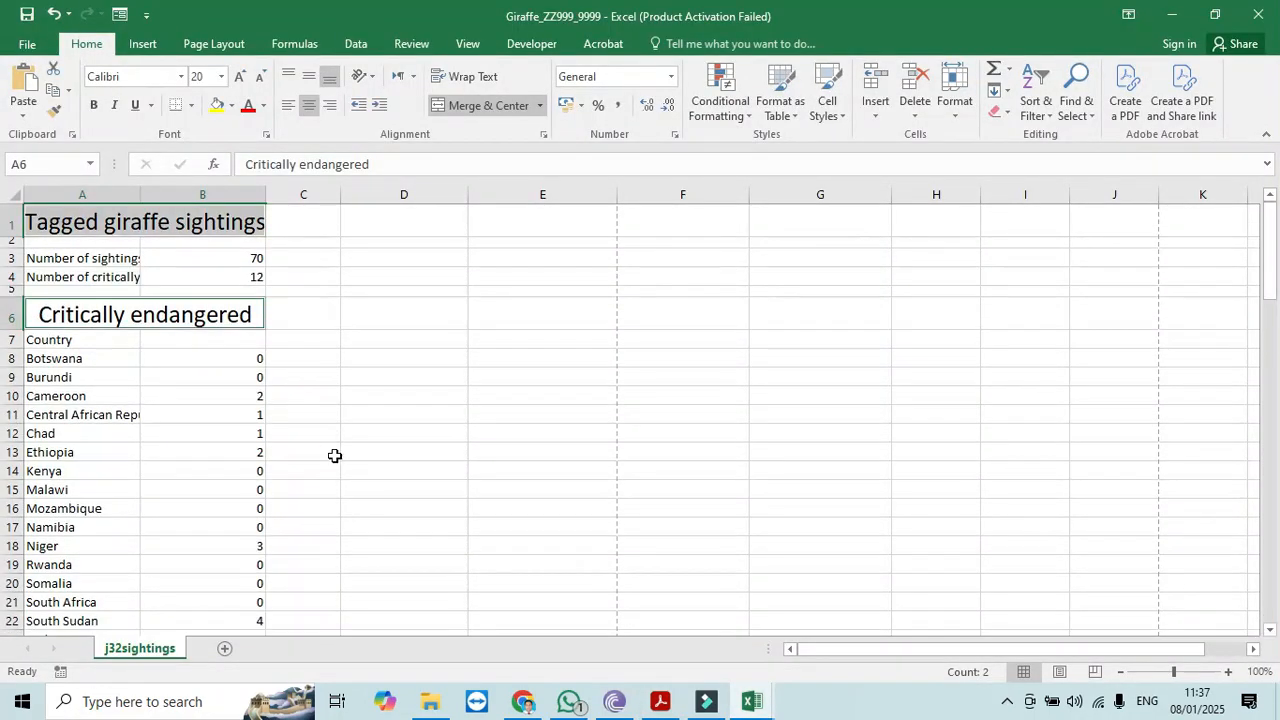
- Check the layout in the exam paper PDF, and wrap and right-align the labels in cells A3:A4
key("alt+Tab")
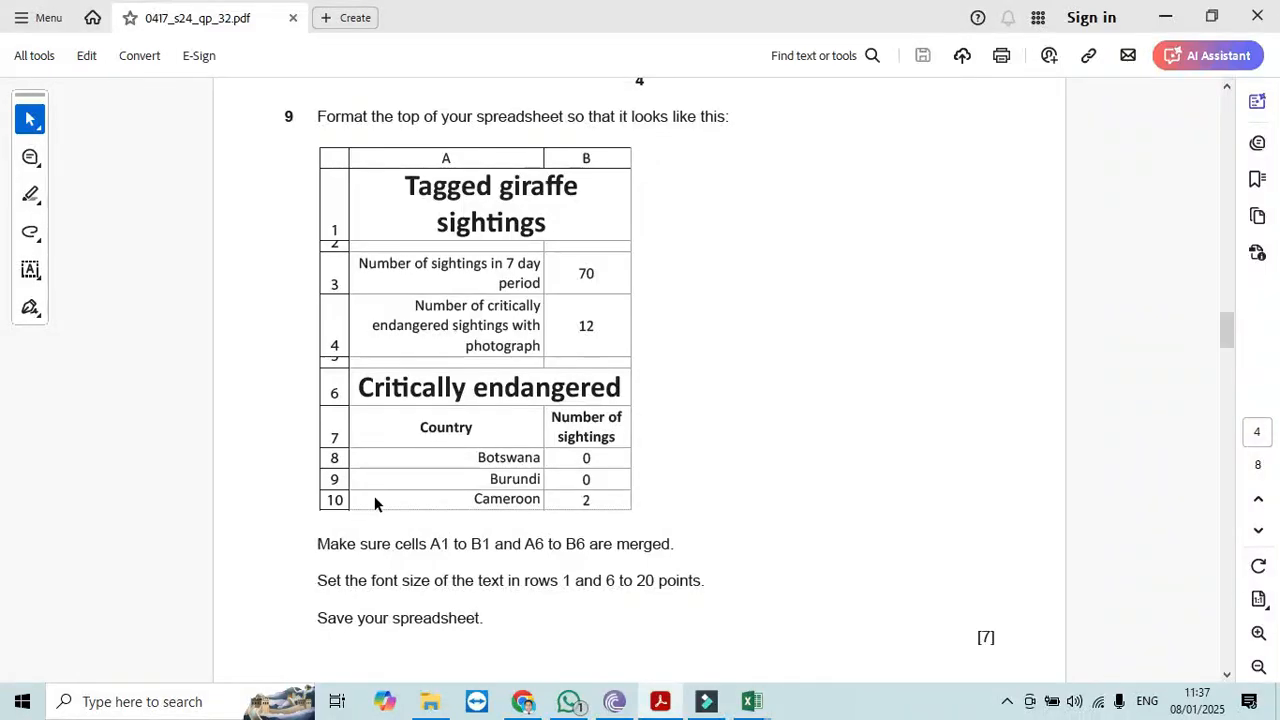
key("alt+Tab")
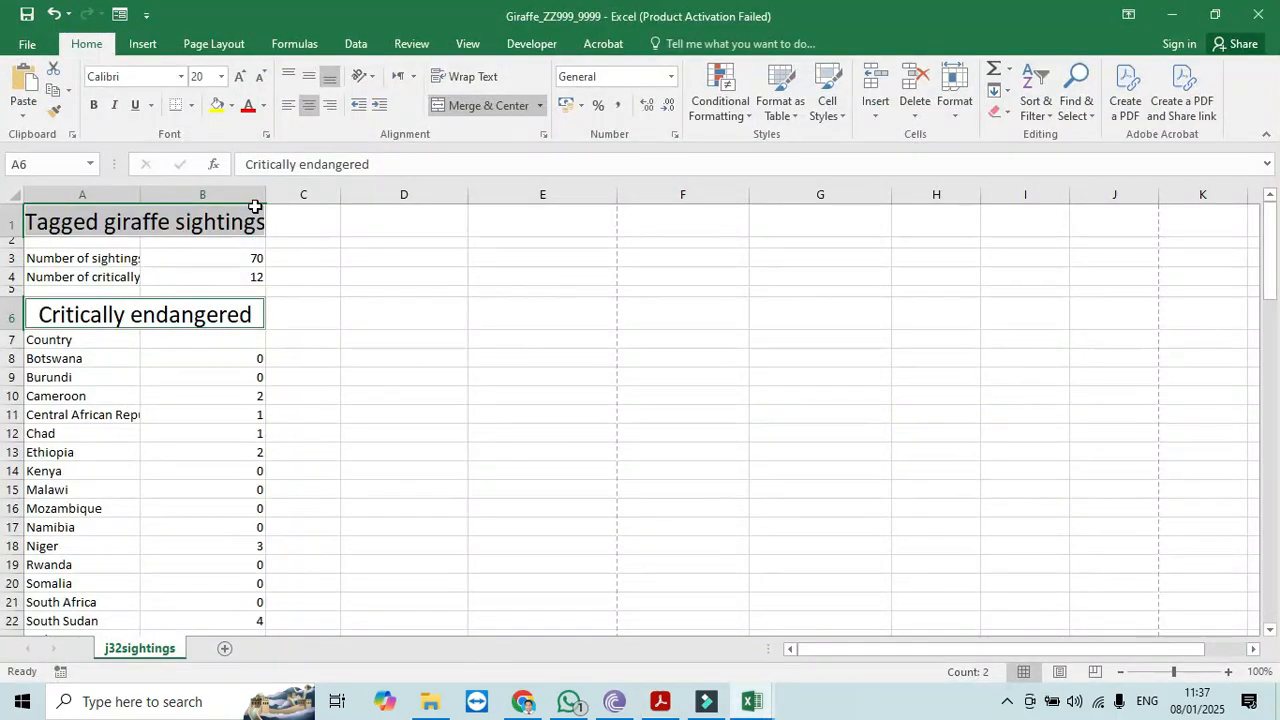
key("alt+Tab")
key("alt+Tab")
key("alt+Tab")
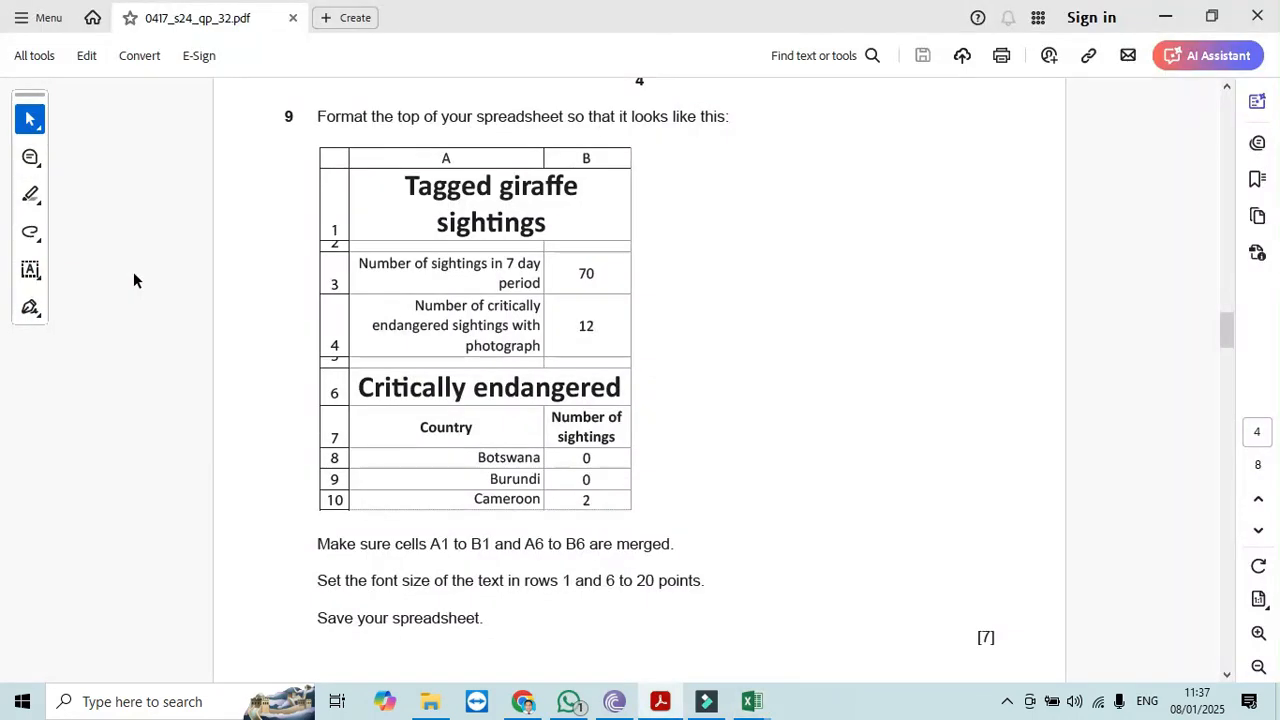
key("alt+Tab")
left_click(116, 262)
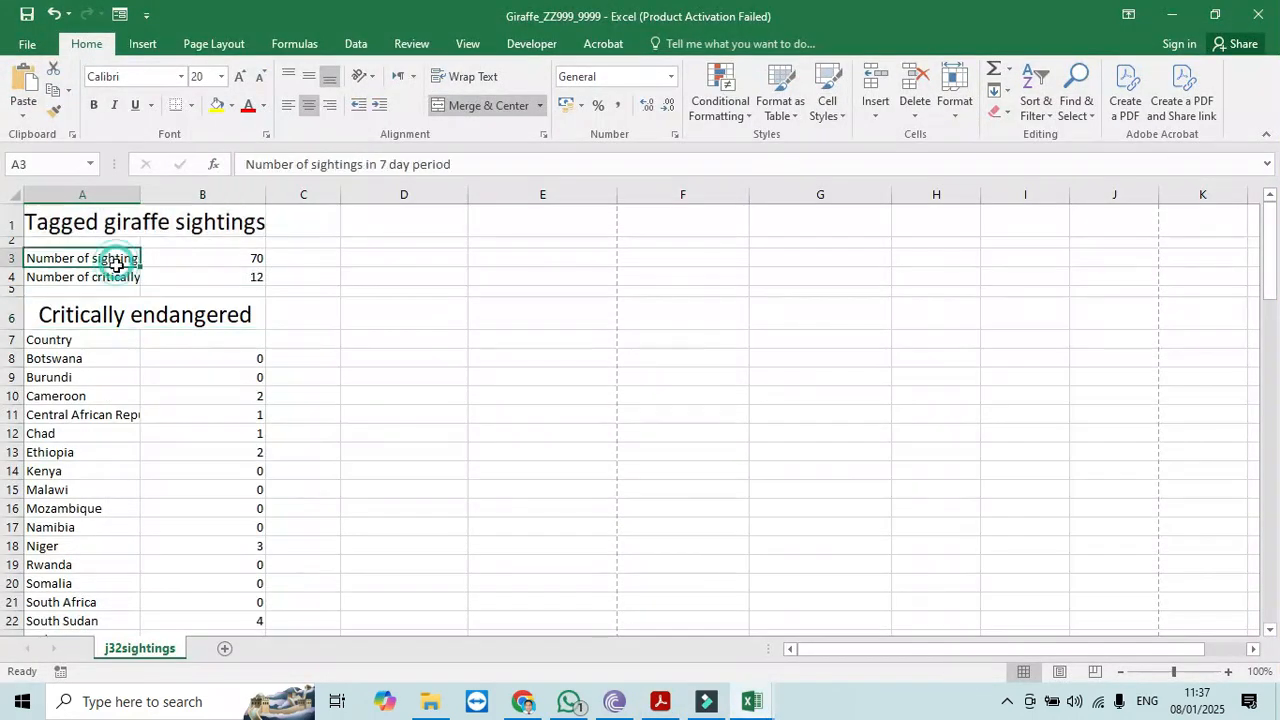
left_click_drag(116, 262, 115, 276)
left_click(457, 84)
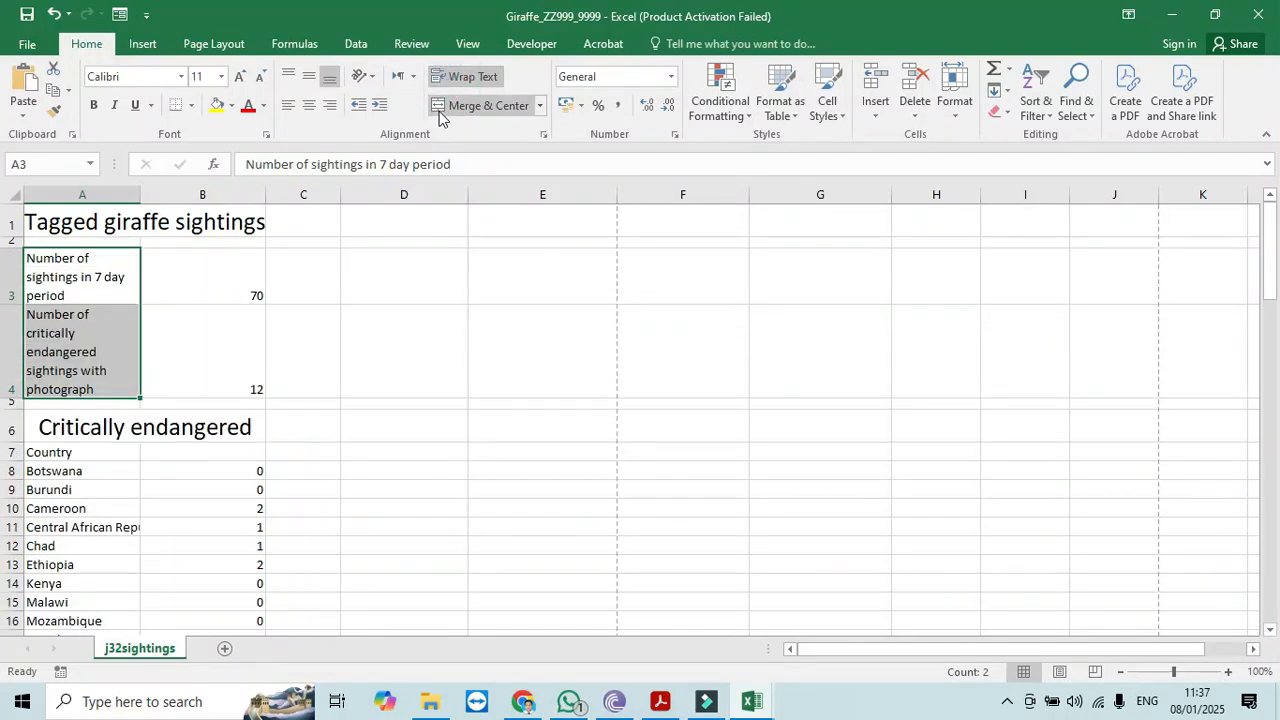
left_click(310, 117)
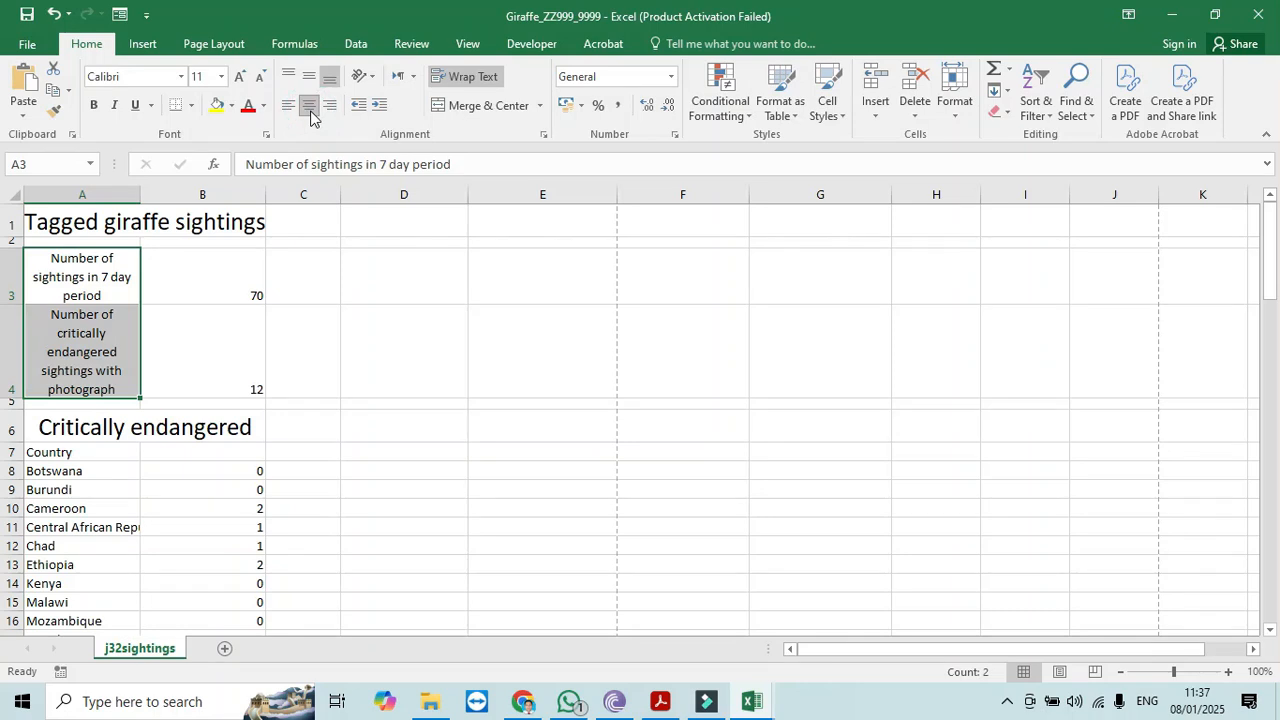
left_click(332, 115)
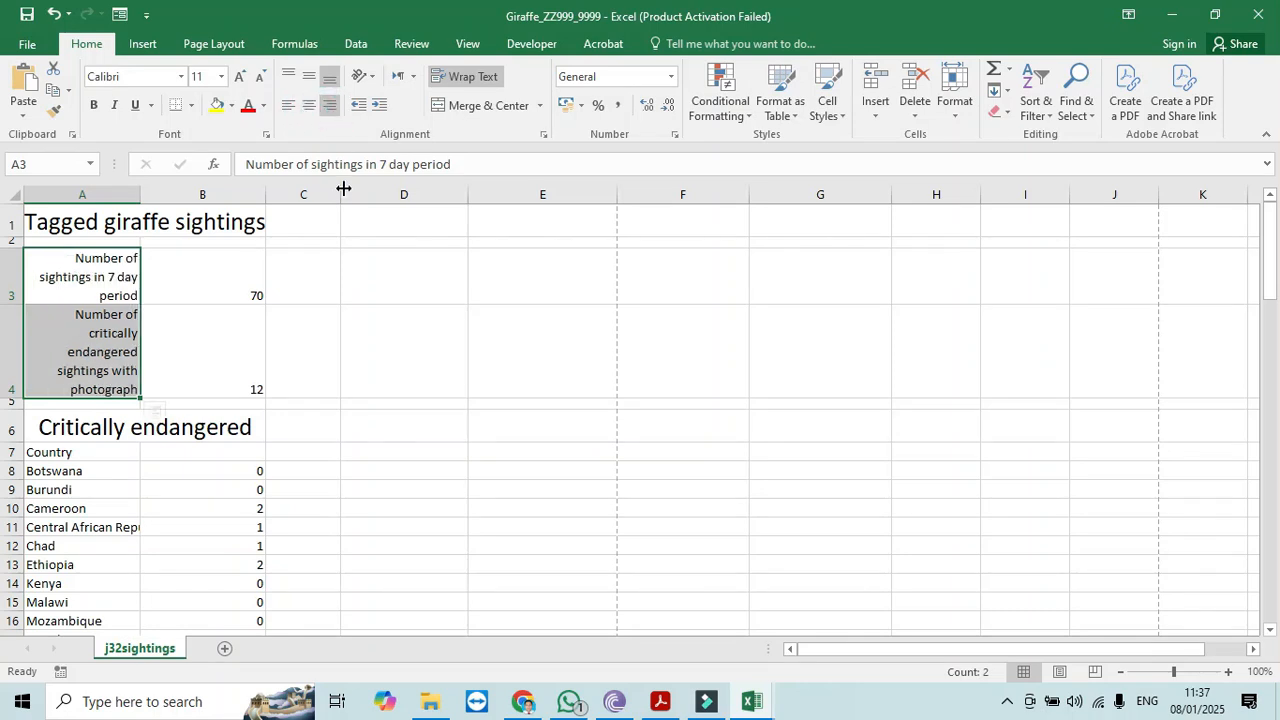
- Check the exam paper layout again and right-align the country names in column A from Botswana down to Zambia
key("alt+Tab")
key("alt+Tab")
key("alt+Tab")
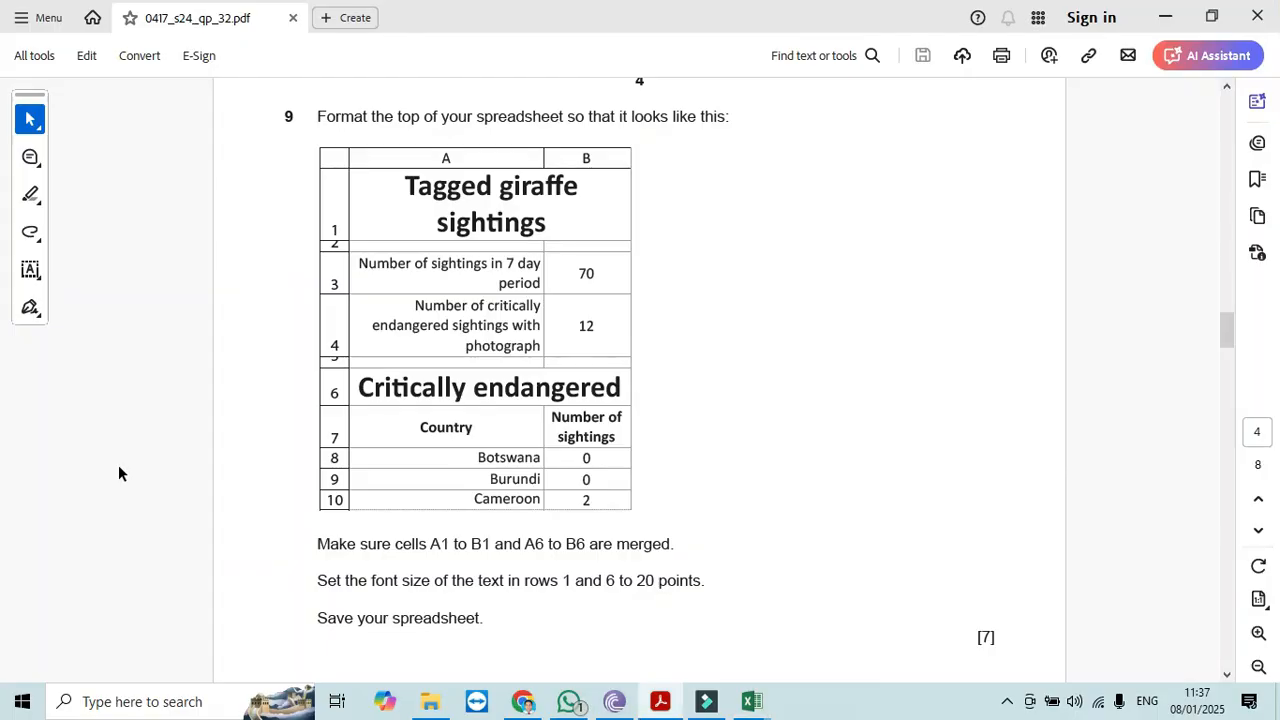
key("alt+Tab")
left_click_drag(104, 470, 111, 606)
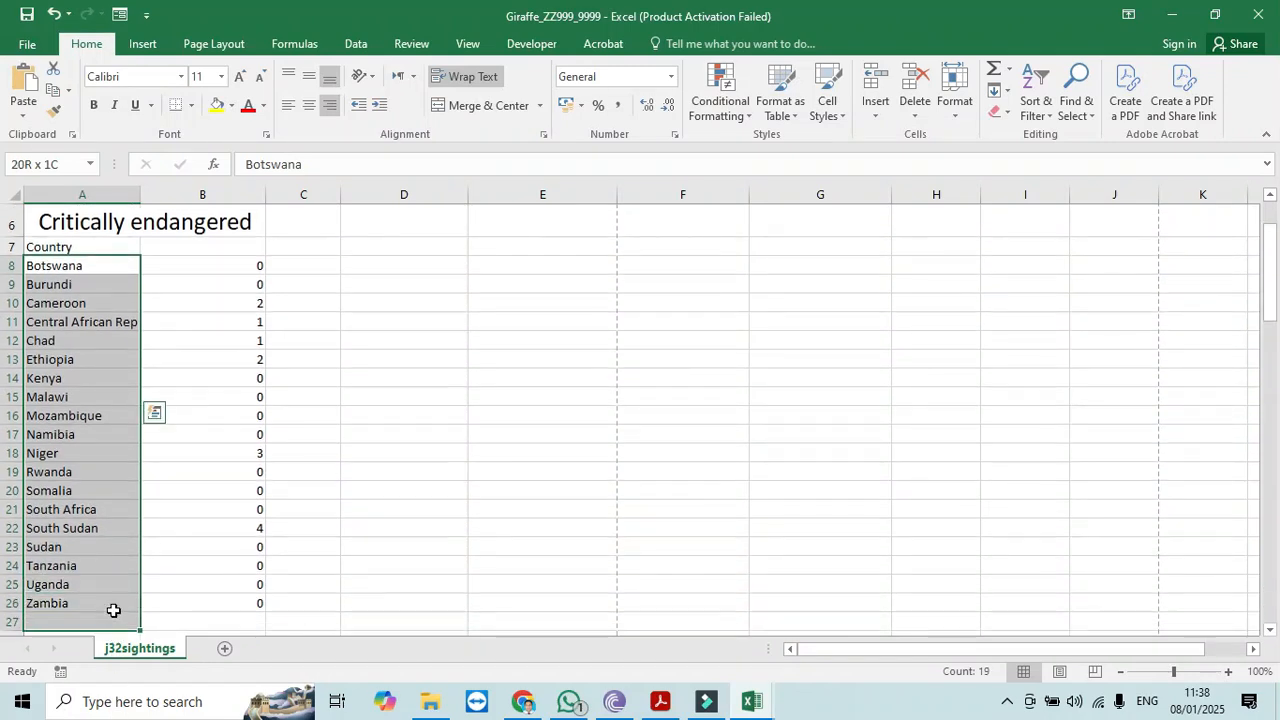
left_click(329, 109)
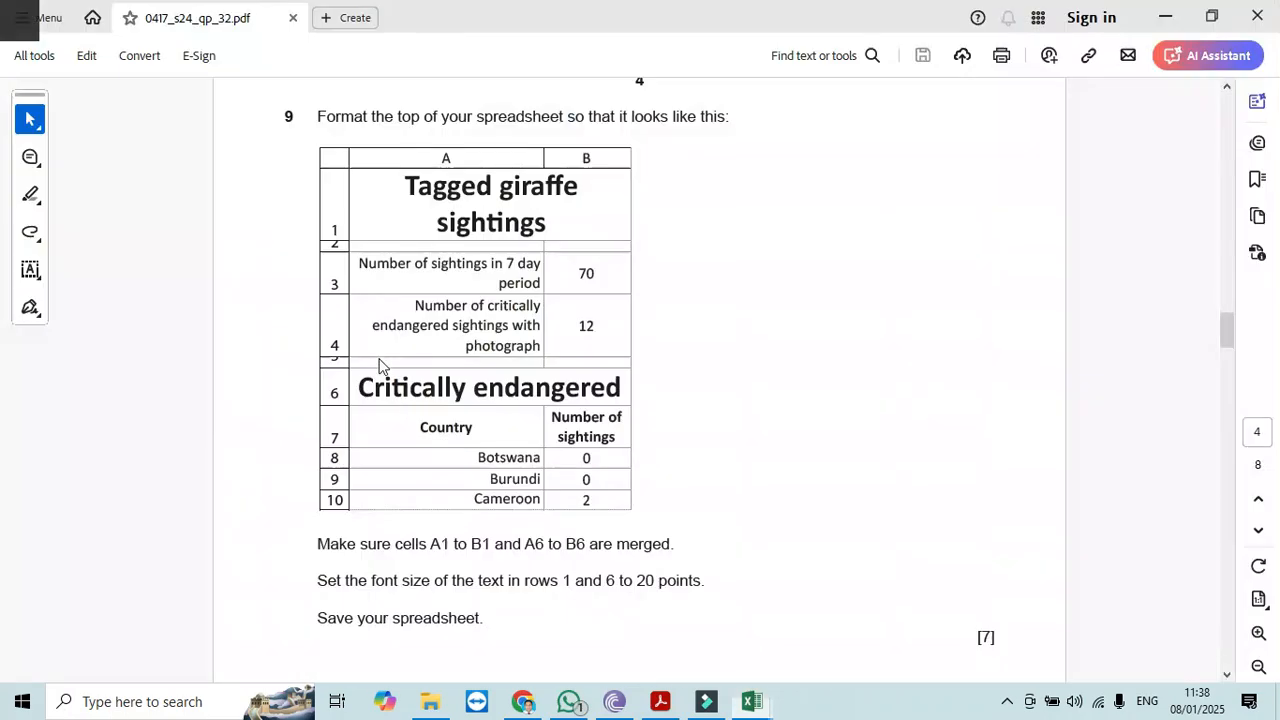
- Check the row 7 headings in the exam paper PDF and enter "Number of sightings" in cell B7
key("alt+Tab")
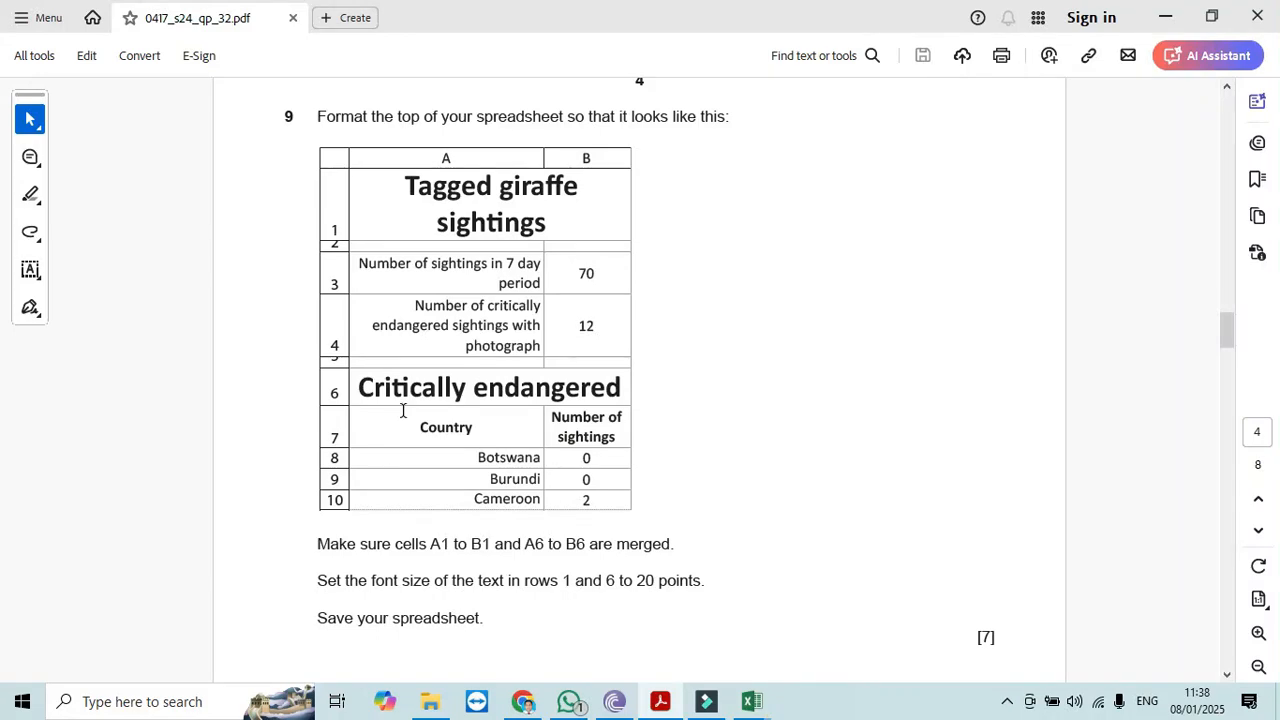
key("alt+Tab")
mouse_move(1268, 306)
left_mouse_down()
mouse_move(1266, 318)
mouse_move(1266, 306)
left_mouse_up()
key("alt+Tab")
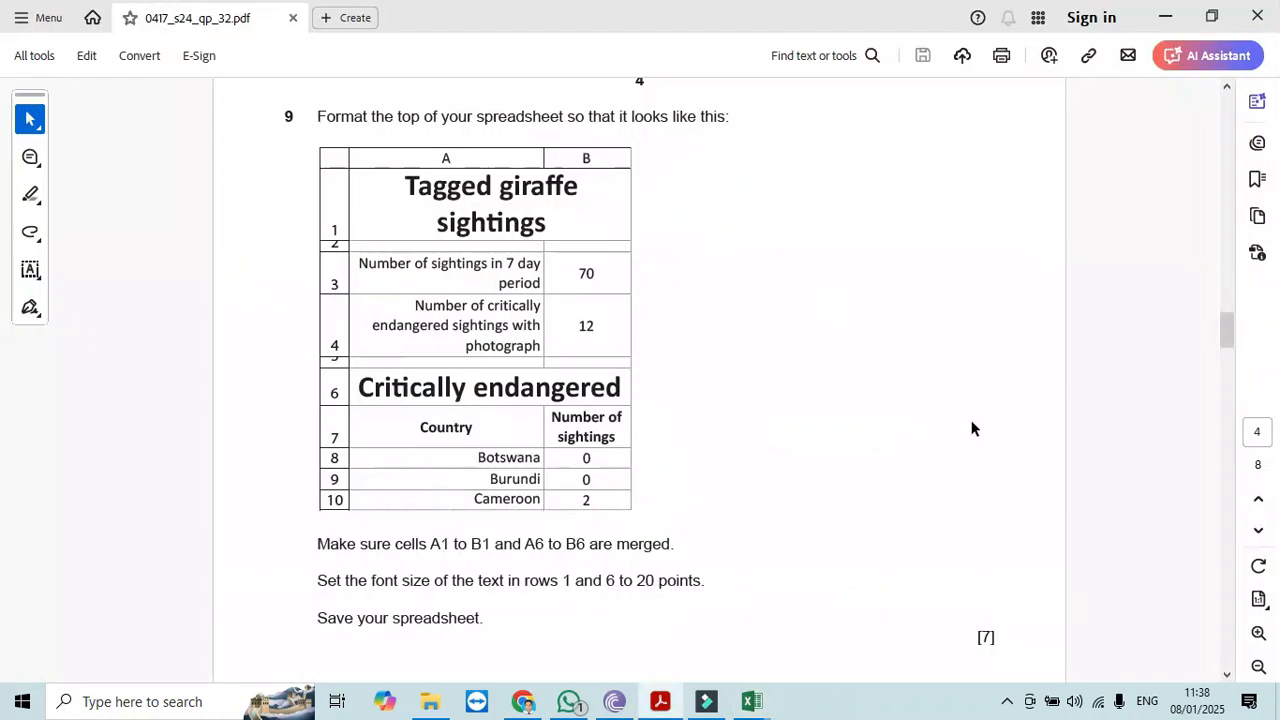
key("alt+Tab")
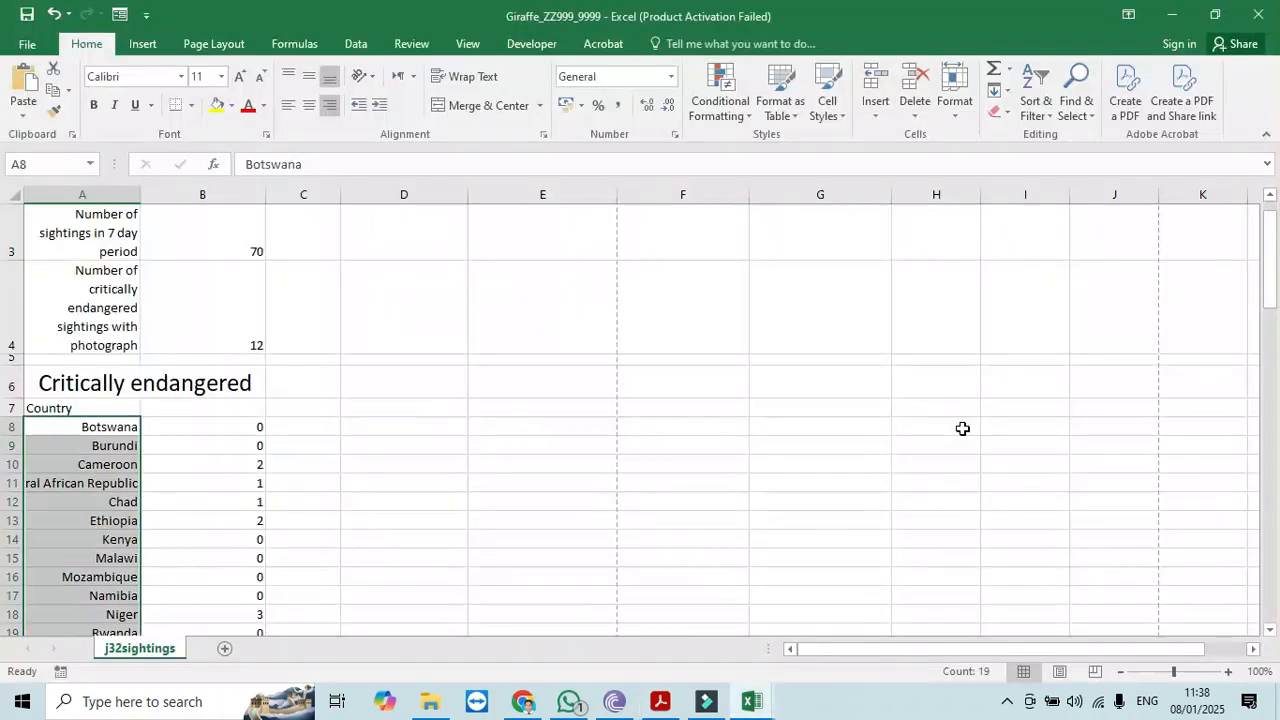
left_click(244, 407)
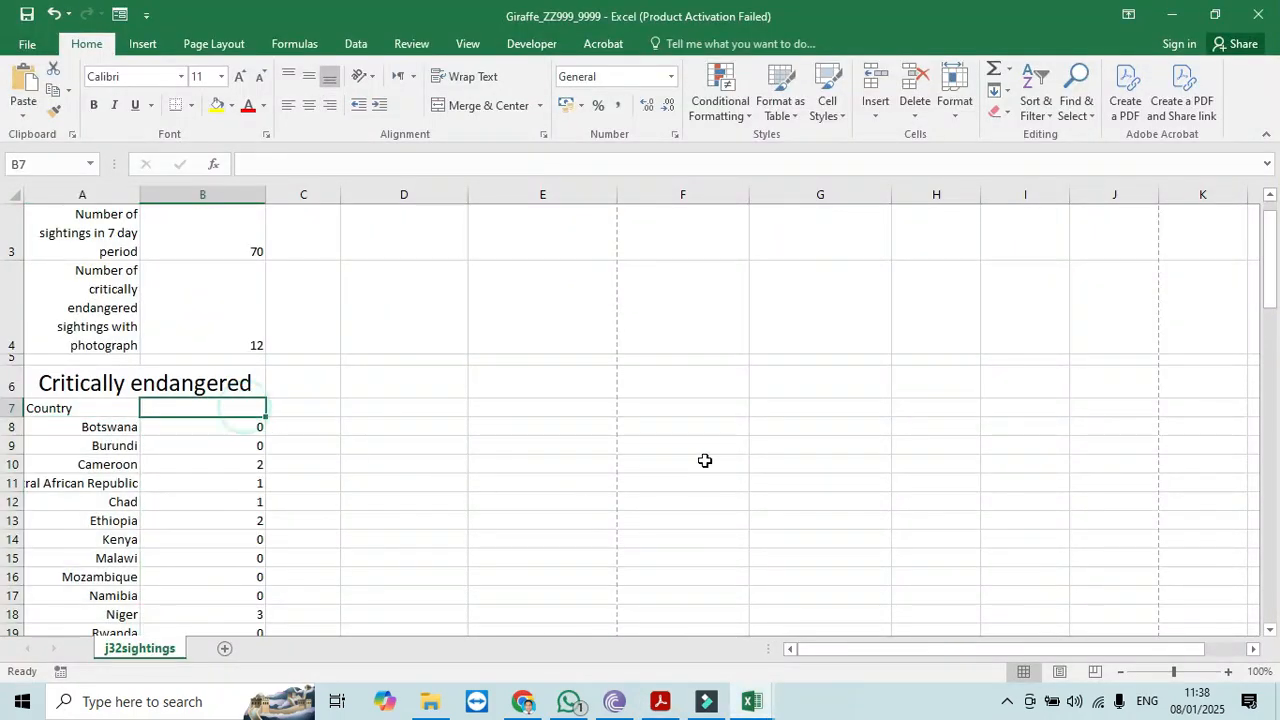
type("Number")
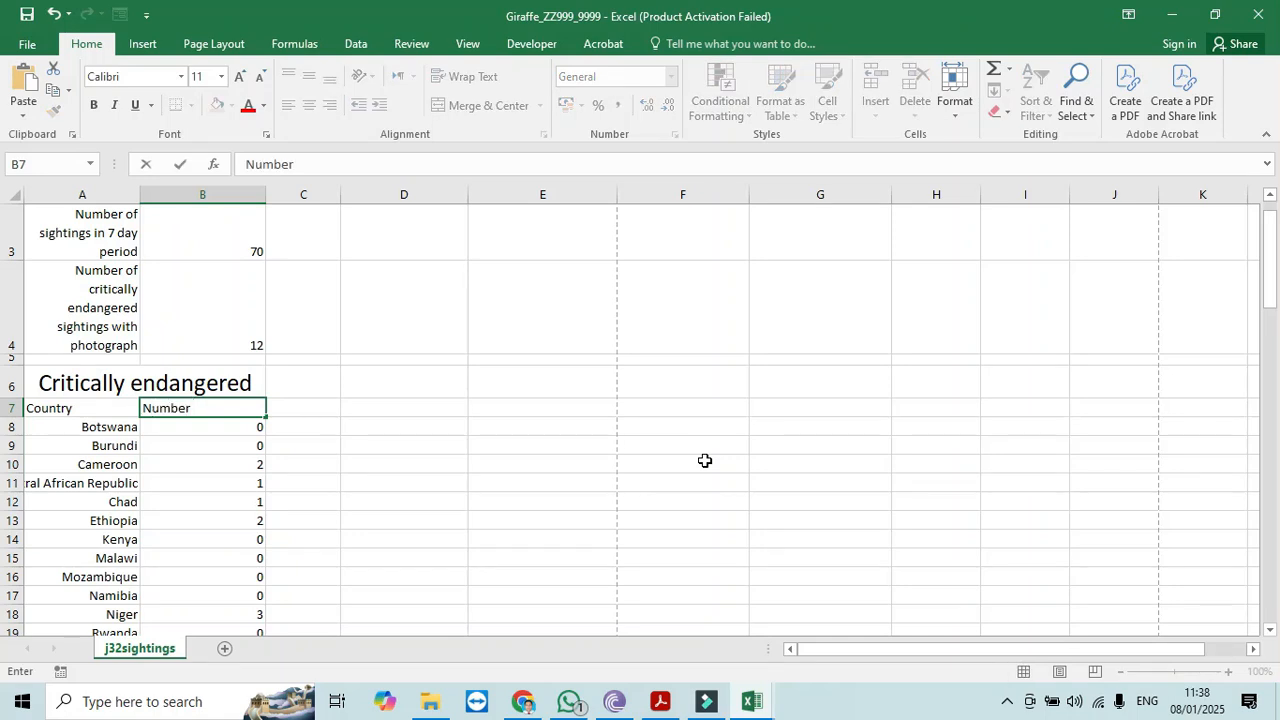
key("alt+Tab")
key("alt+Tab")
key("alt+Tab")
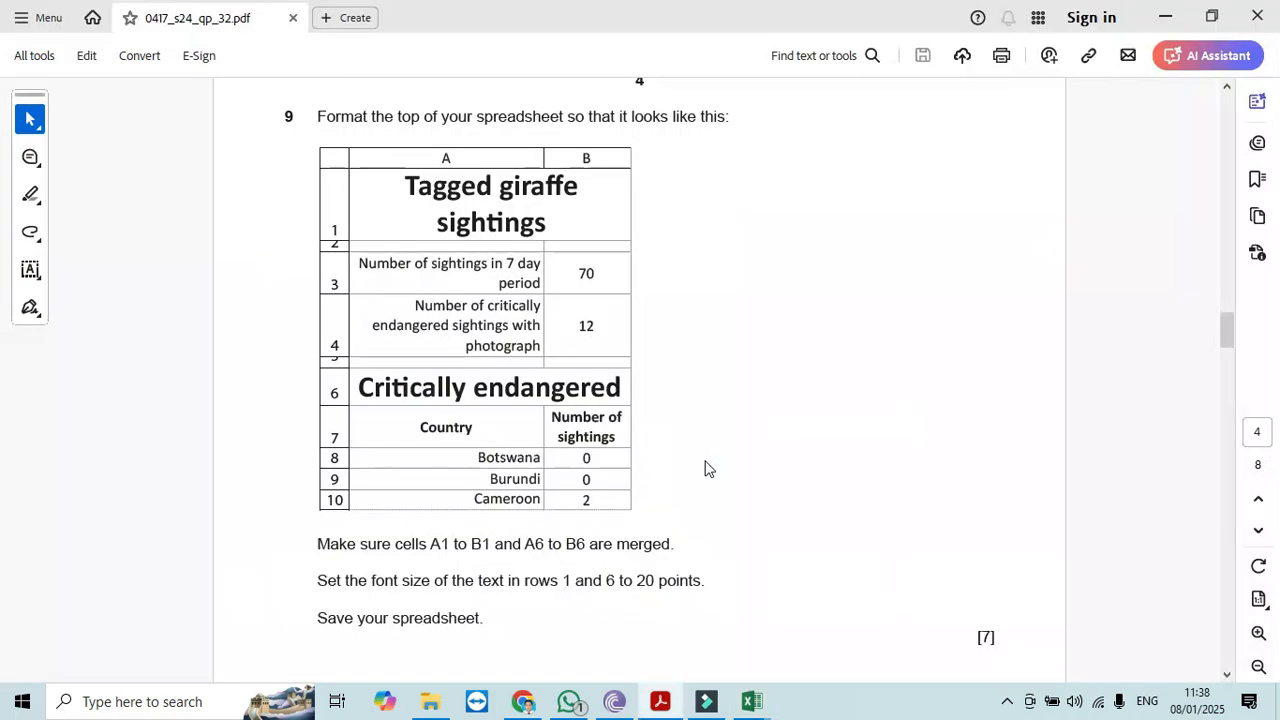
key("alt+Tab")
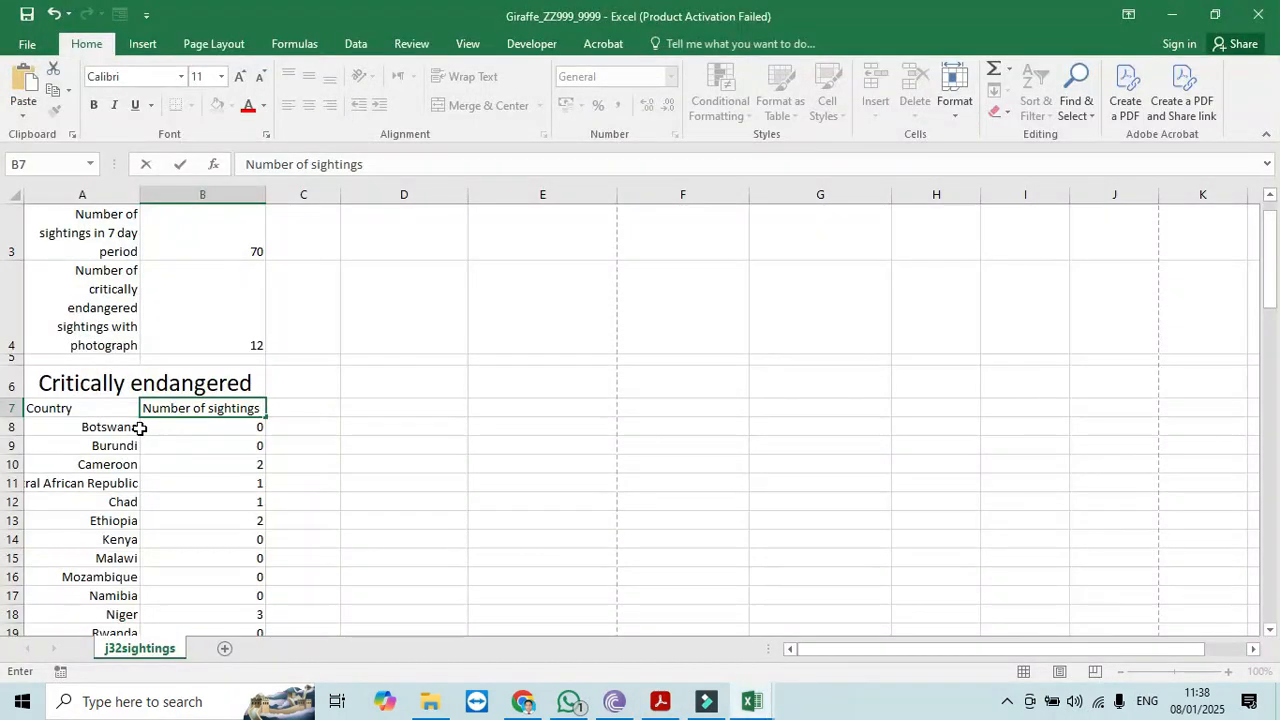
- Center the headings in cells A7:B7 and make them bold, checking against the exam paper PDF
left_click_drag(100, 410, 180, 410)
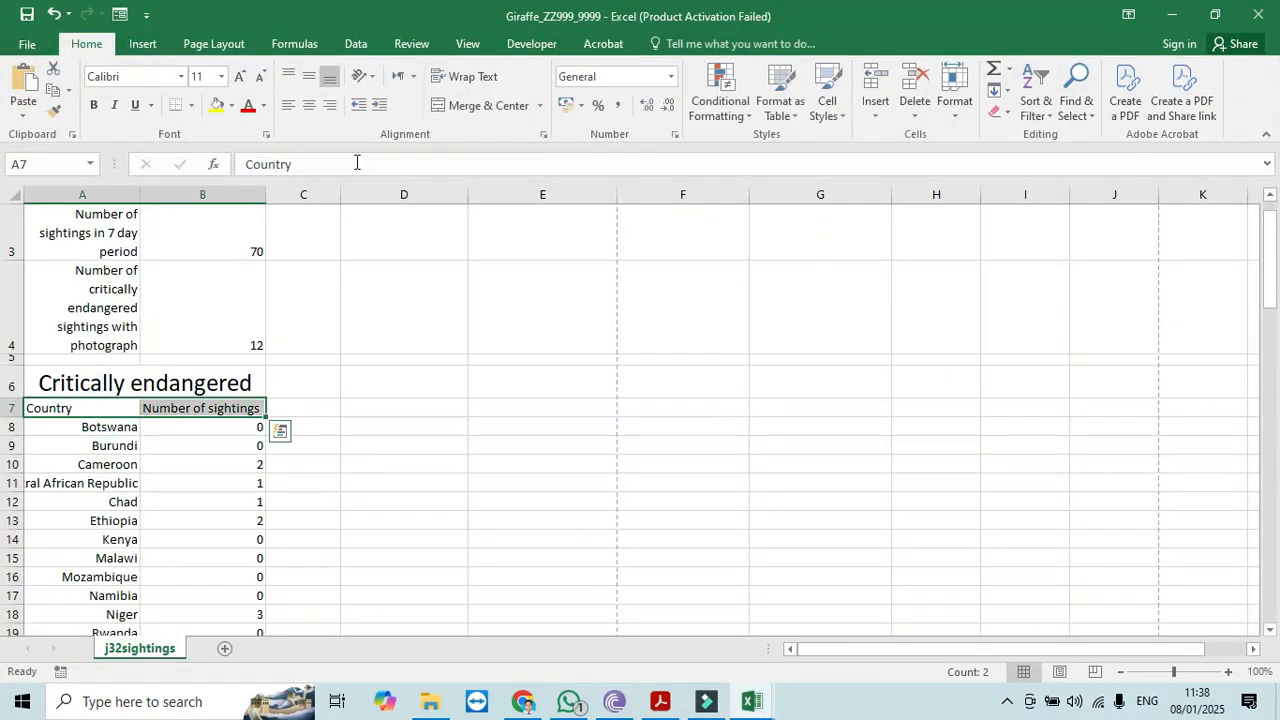
left_click(312, 106)
key("alt+Tab")
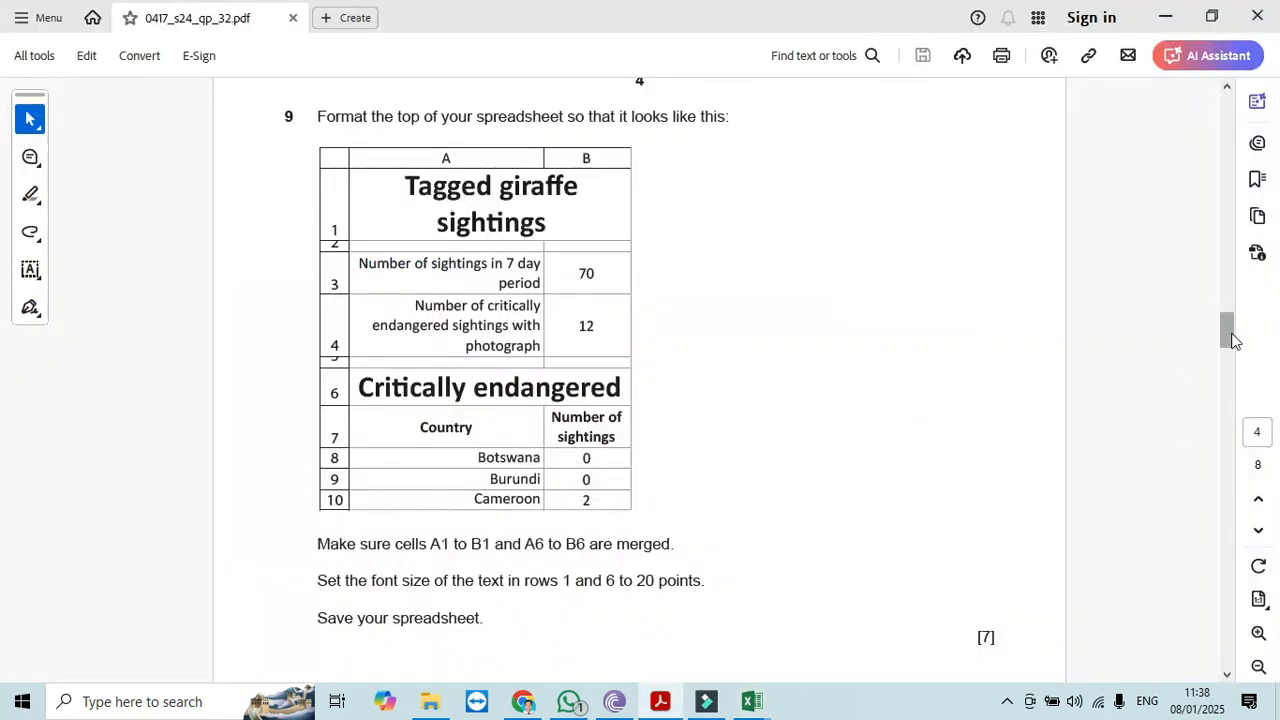
scroll(1230, 332, "down", 2)
key("alt+Tab")
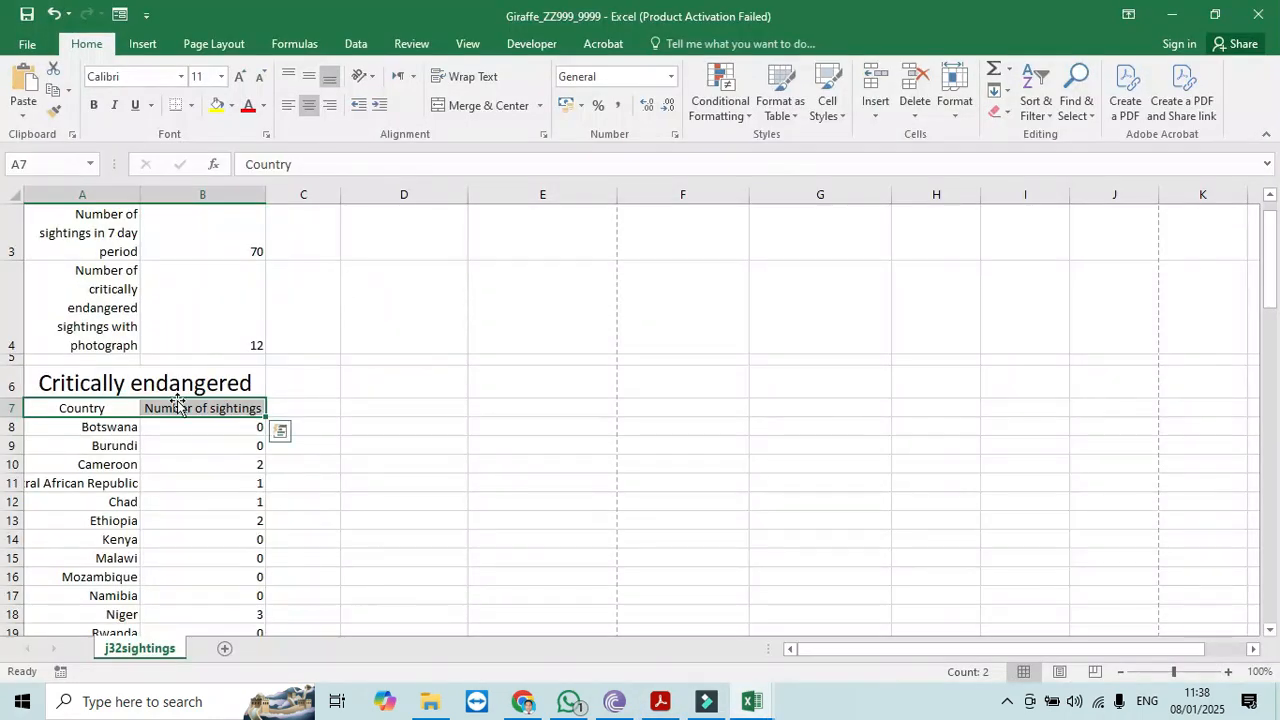
left_click(93, 105)
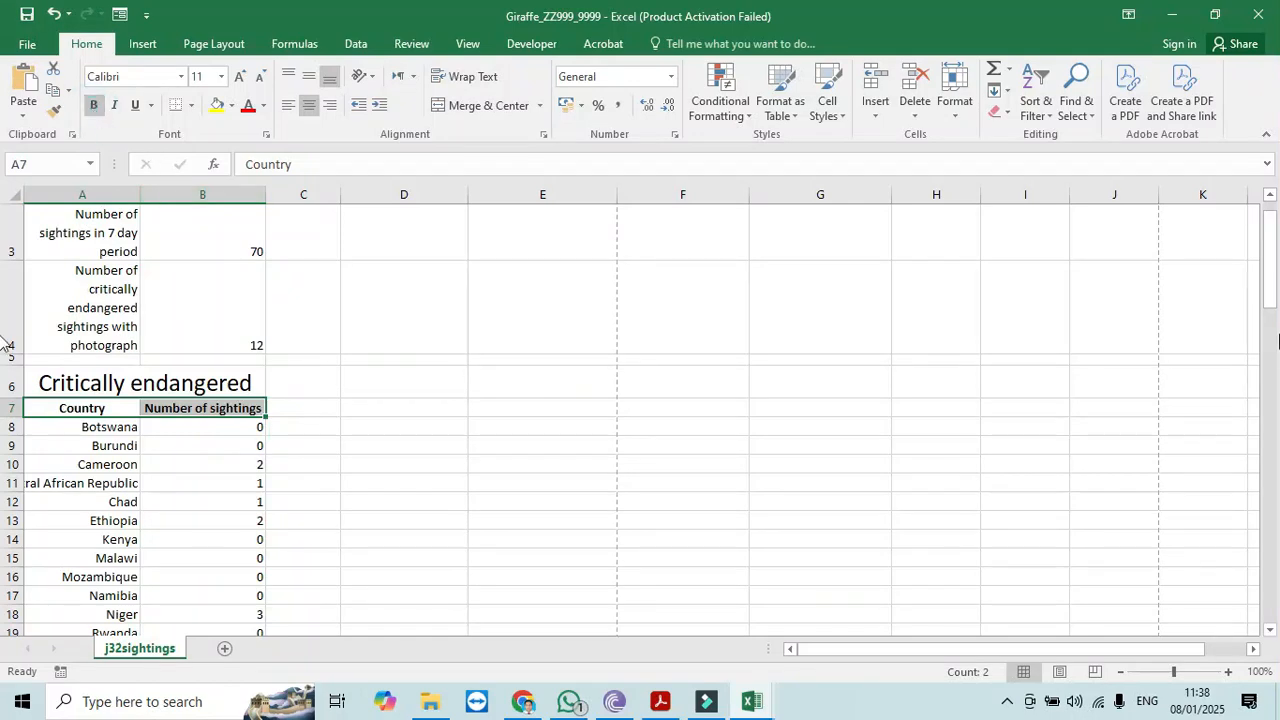
- Compare the top of the sheet with the exam paper PDF and widen column A to fit Central African Republic
left_click_drag(1268, 277, 1270, 247)
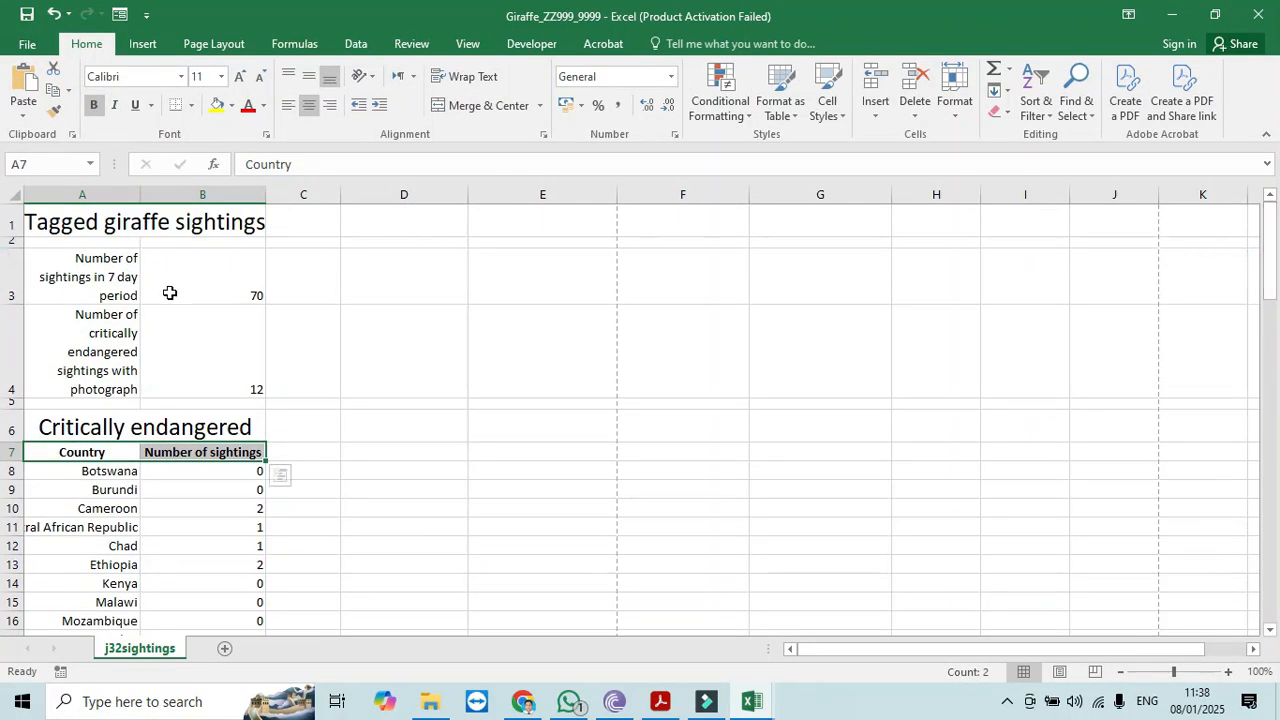
key("alt+Tab")
key("alt+Tab")
left_click_drag(140, 194, 174, 205)
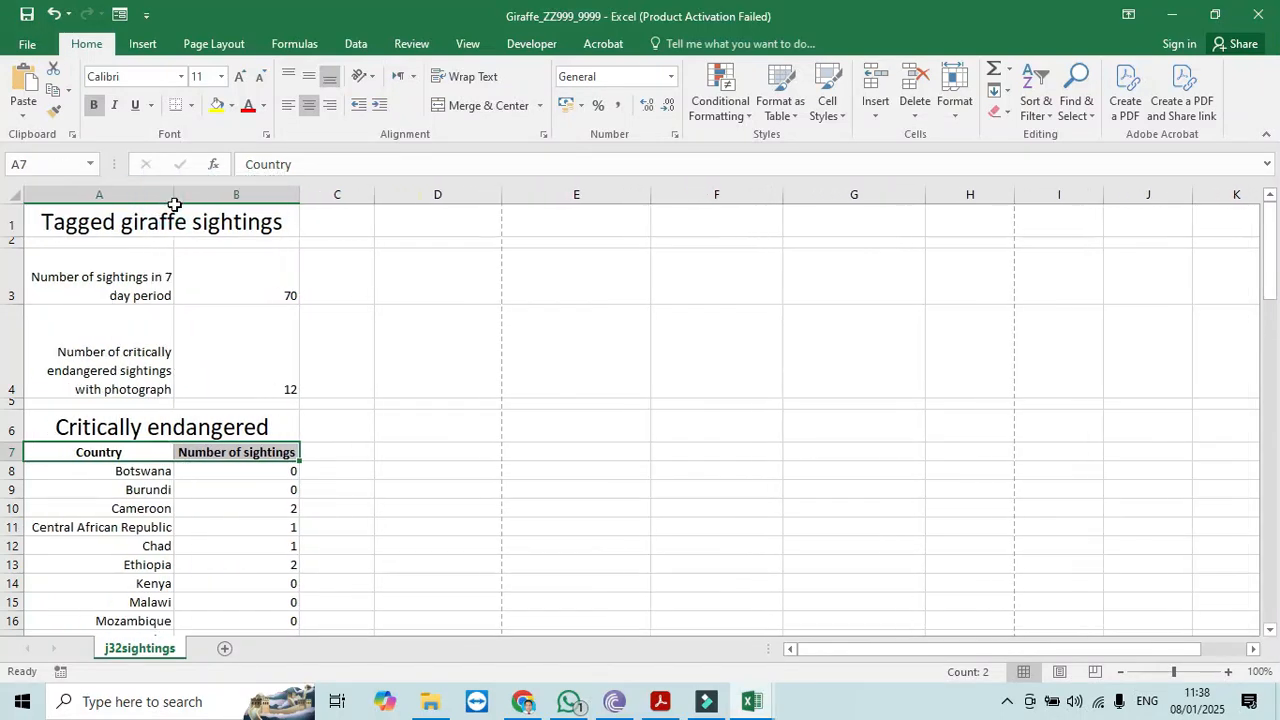
- Wrap the text of the merged title in A1 and the heading in B7, and make column B narrower
left_click(208, 222)
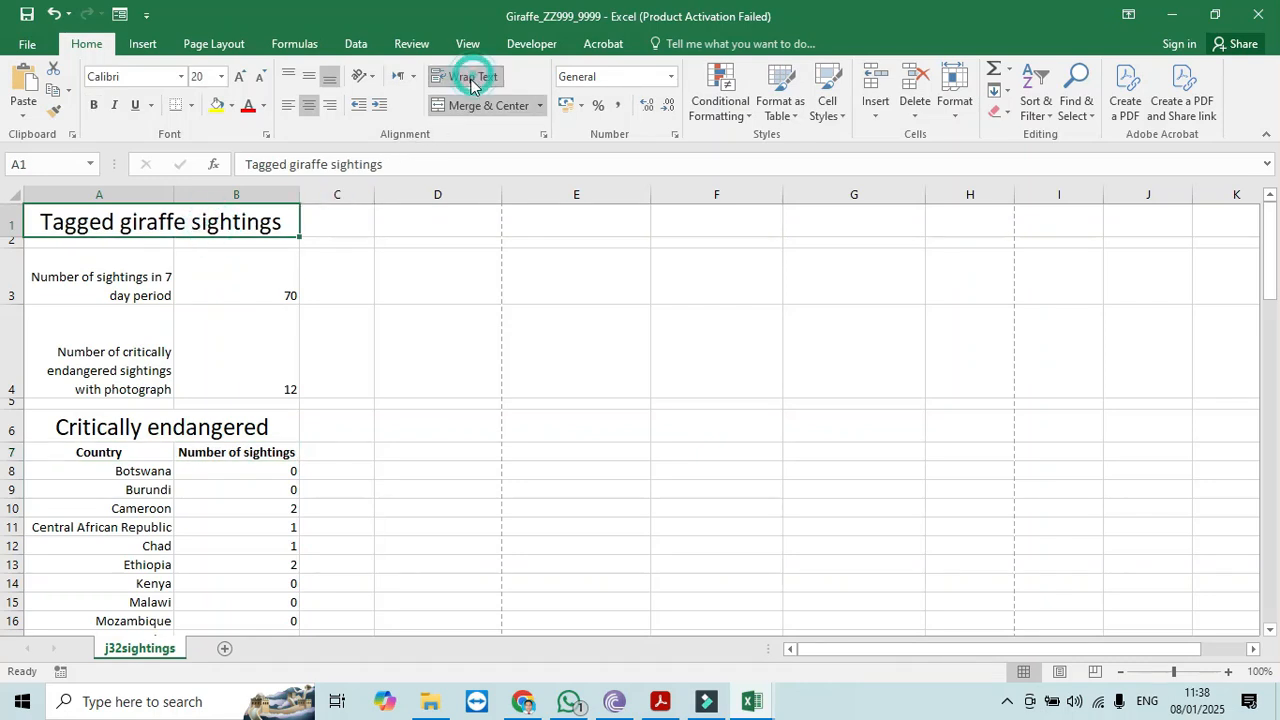
left_click_drag(294, 199, 315, 198)
key("alt+Tab")
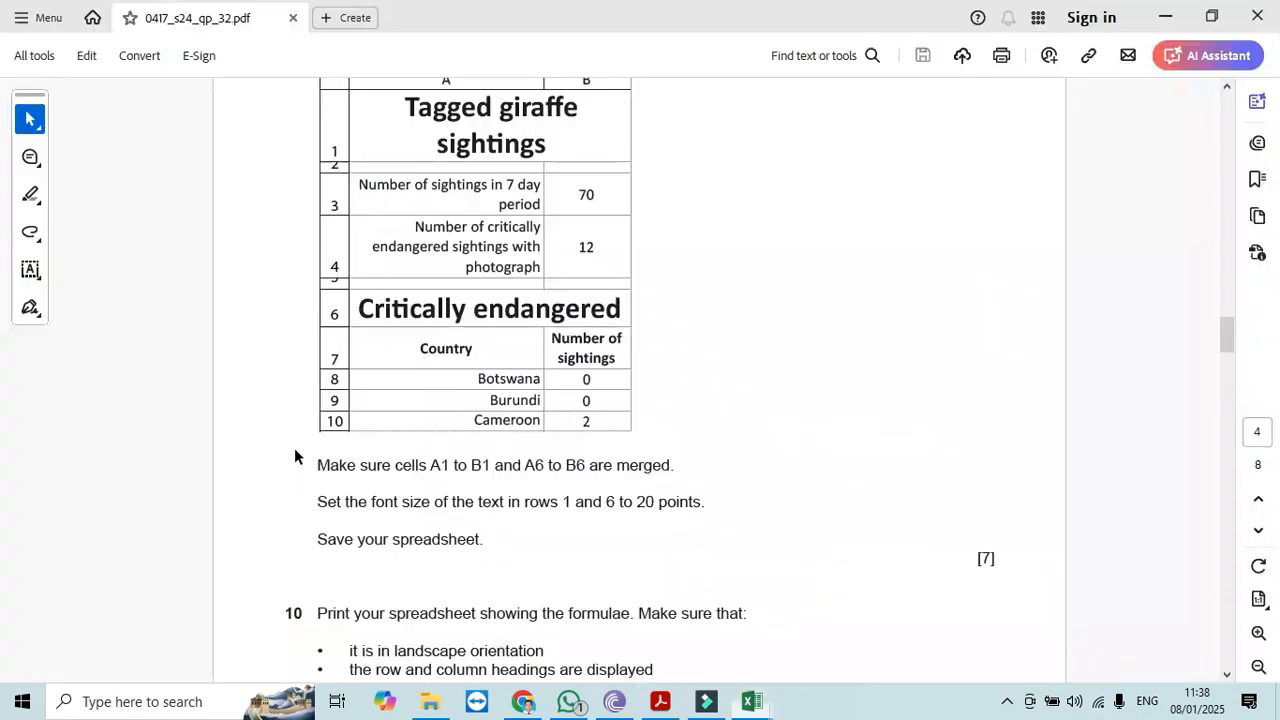
key("alt+Tab")
left_click_drag(316, 196, 266, 223)
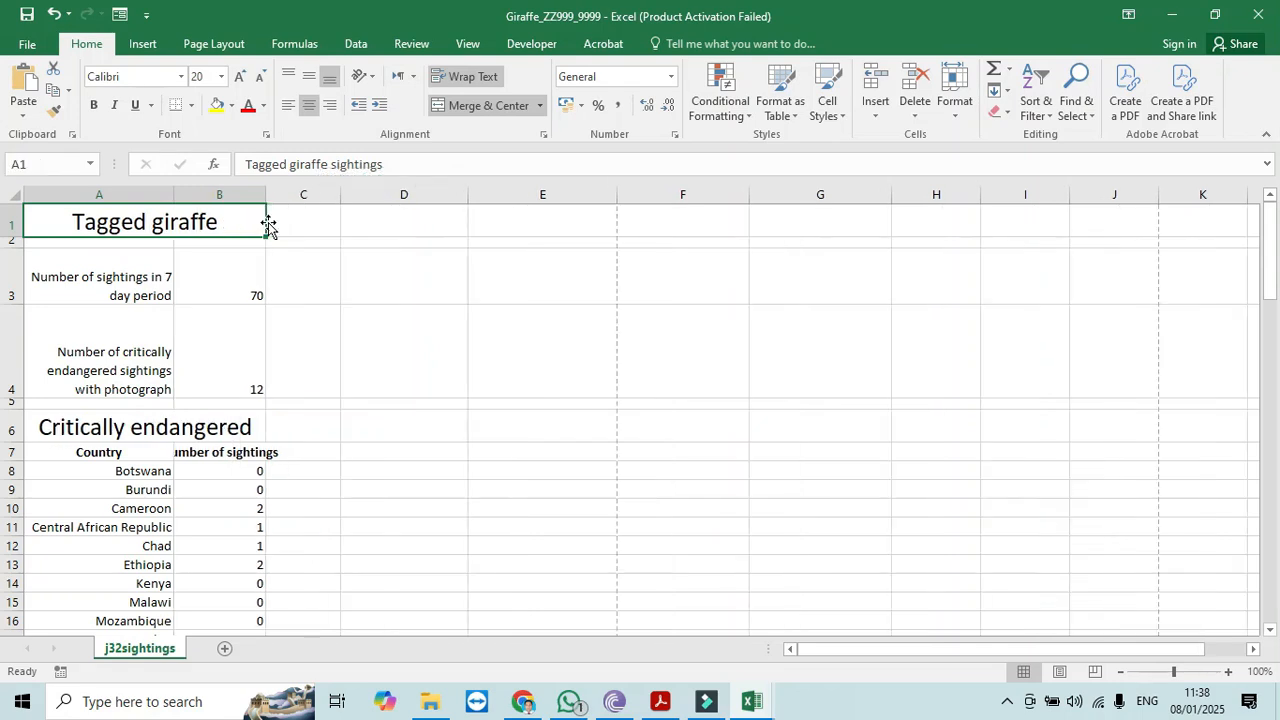
left_click(222, 453)
left_click(471, 77)
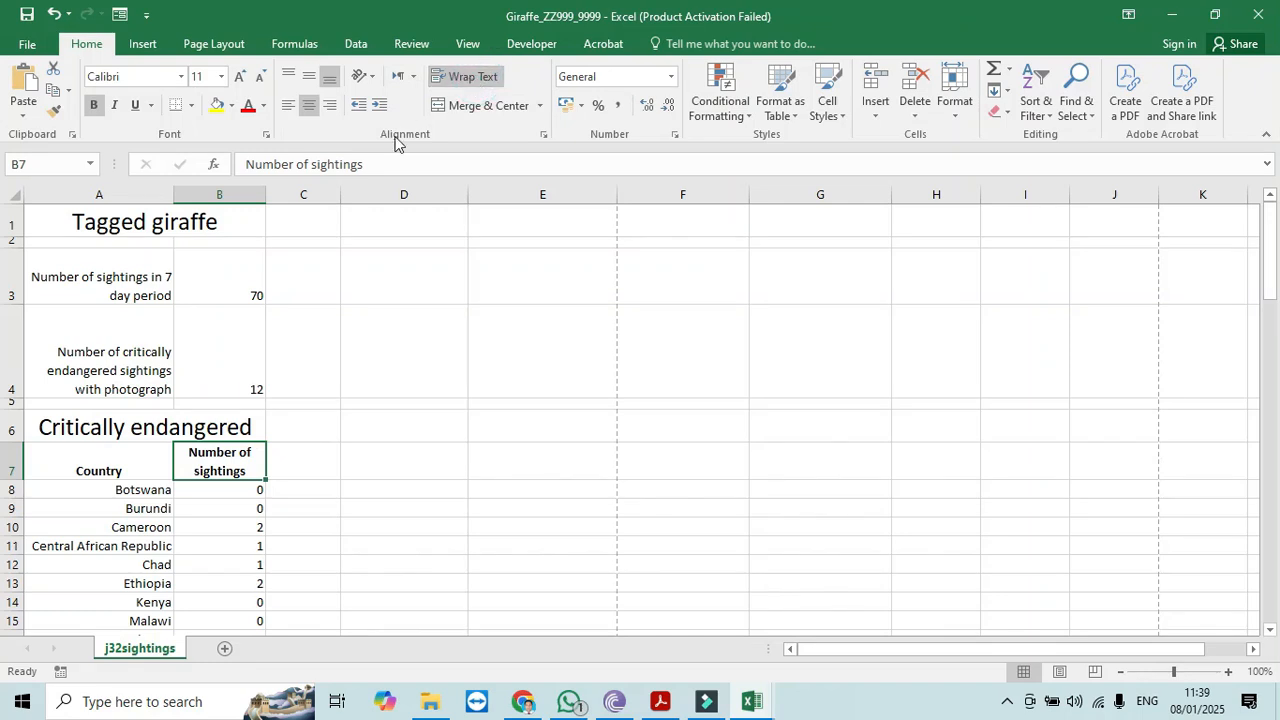
- Read the question 10 printing requirements in the exam paper PDF, and display the formulas in the Giraffe_ZZ999_9999 worksheet
key("alt+Tab")
key("alt+Tab")
key("alt+Tab")
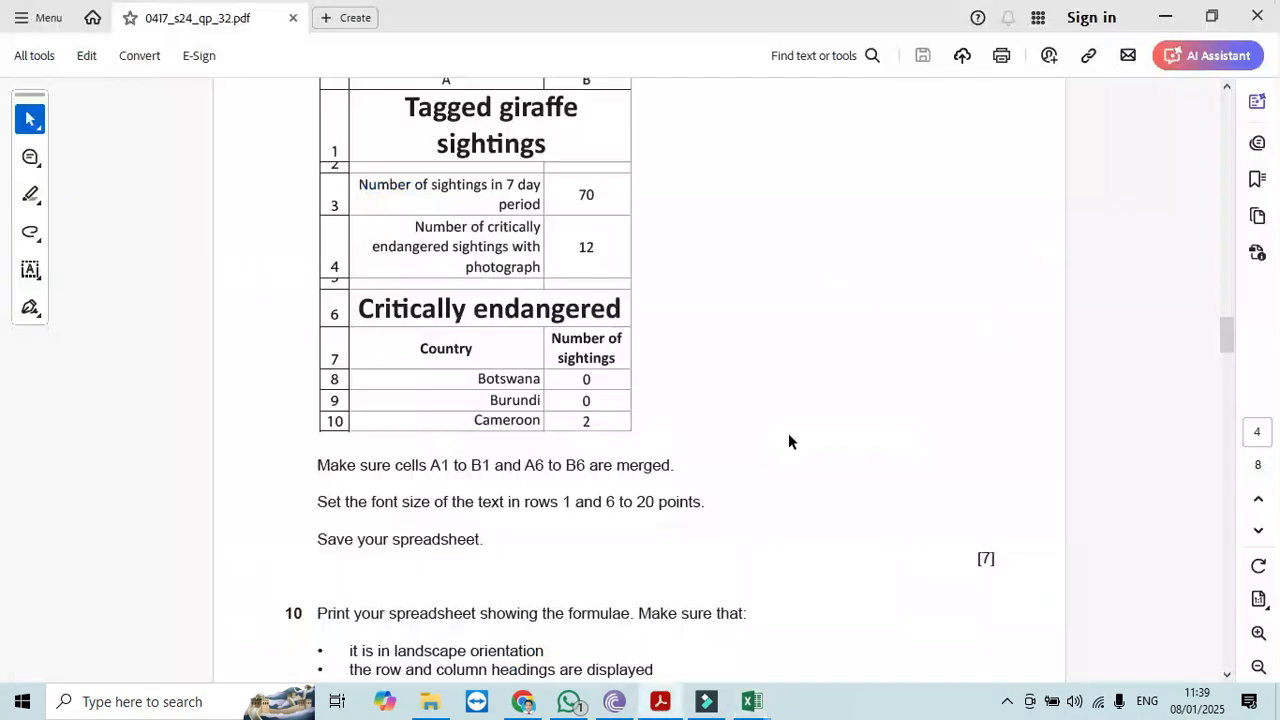
left_click_drag(1224, 333, 1224, 353)
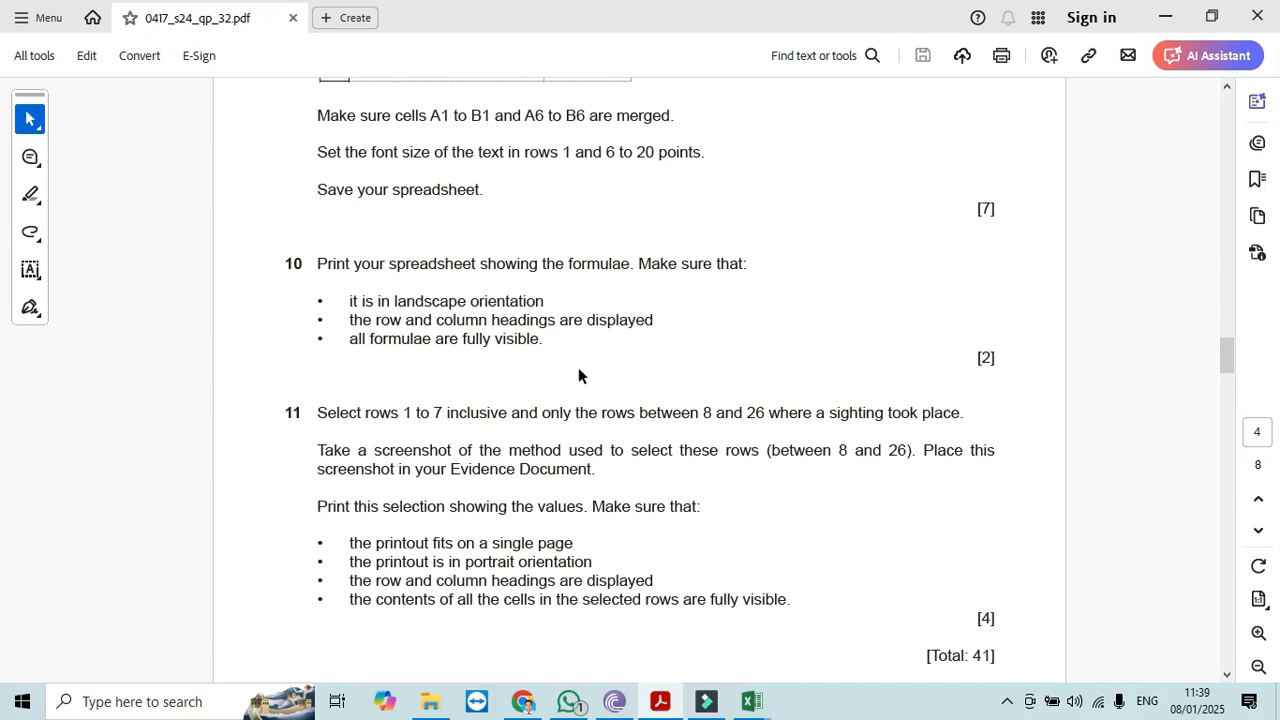
key("alt+Tab")
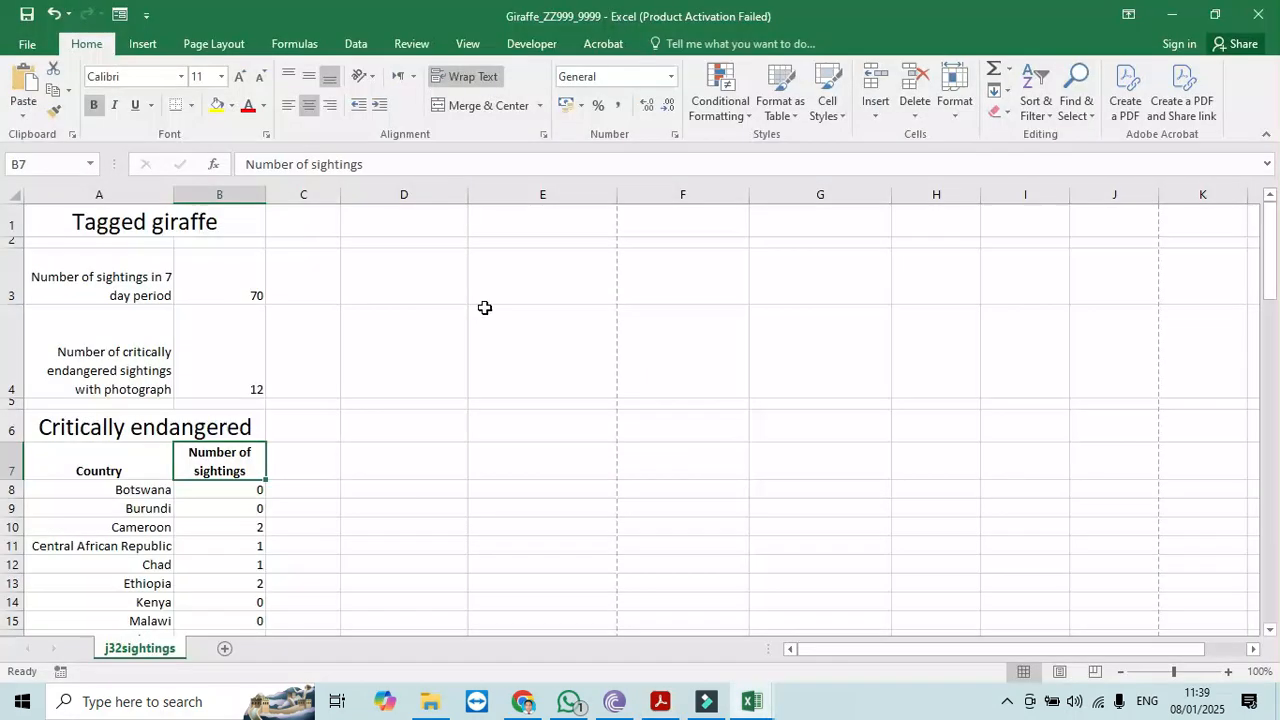
left_click(295, 44)
left_click(866, 70)
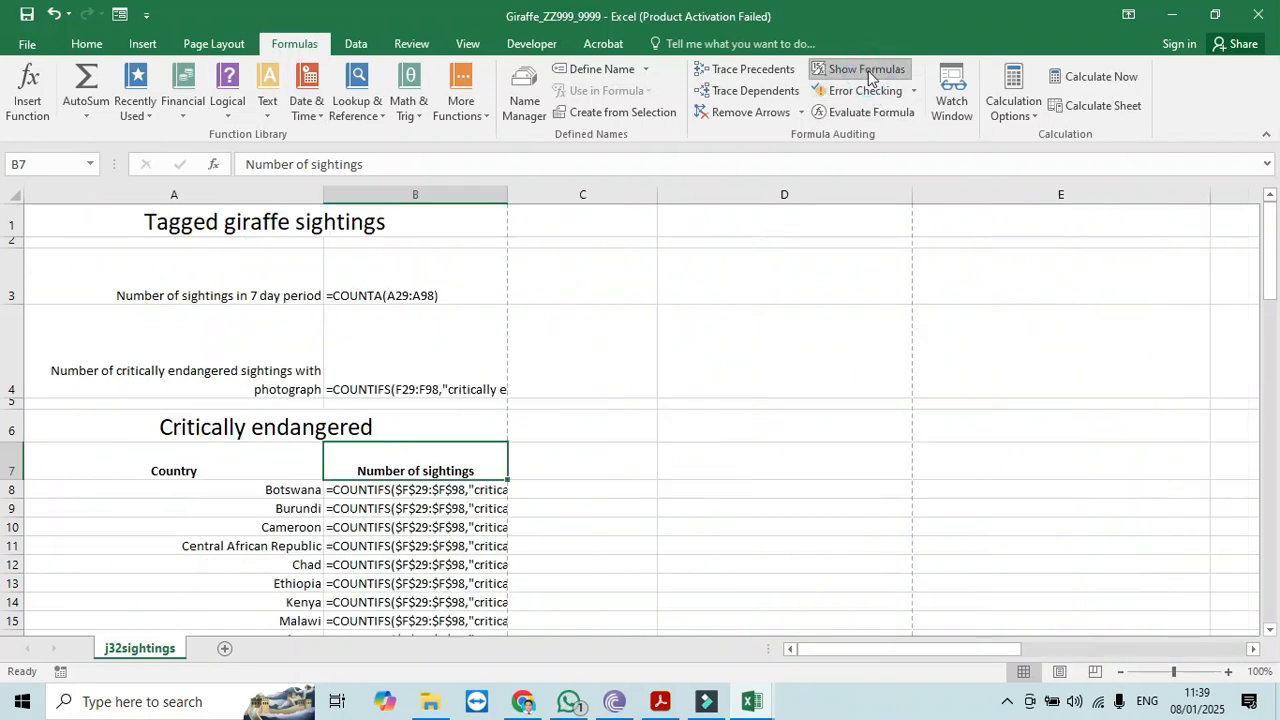
- AutoFit columns B, D and F in the formula view so that all the formulae are fully visible
double_click(506, 199)
left_click(1266, 243)
left_click_drag(1266, 243, 1267, 365)
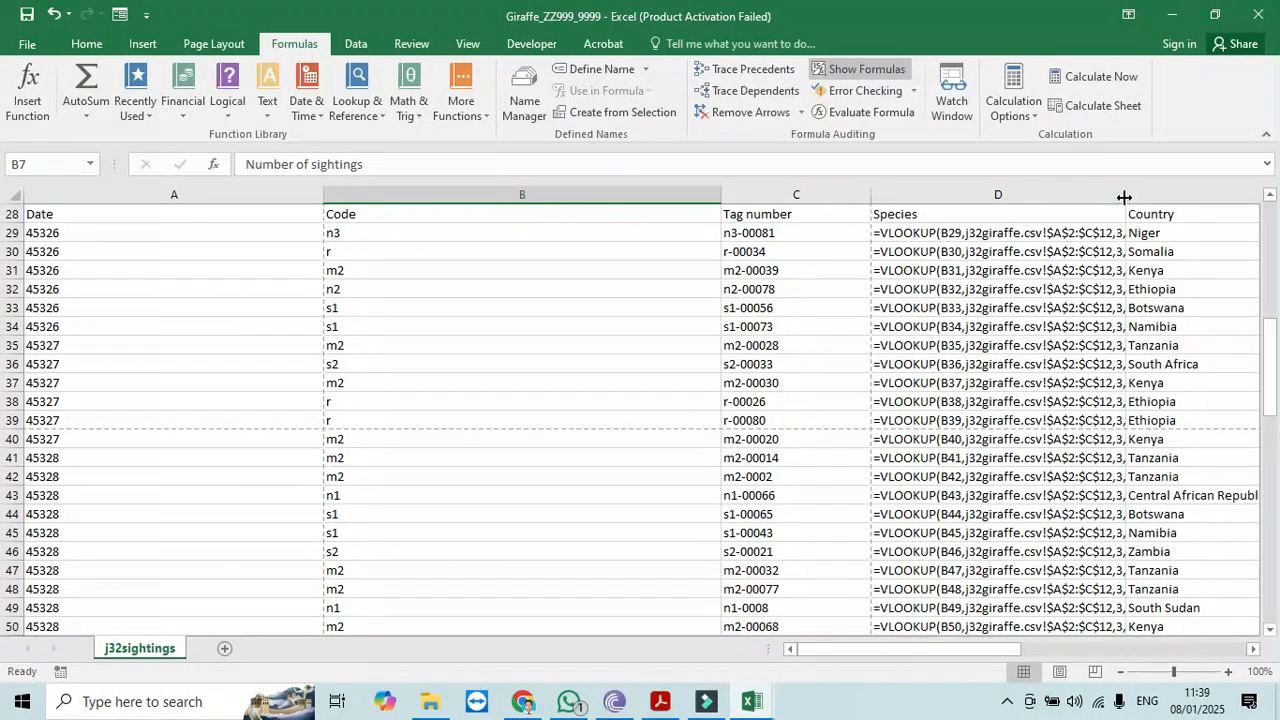
double_click(1124, 197)
left_click_drag(980, 652, 1092, 645)
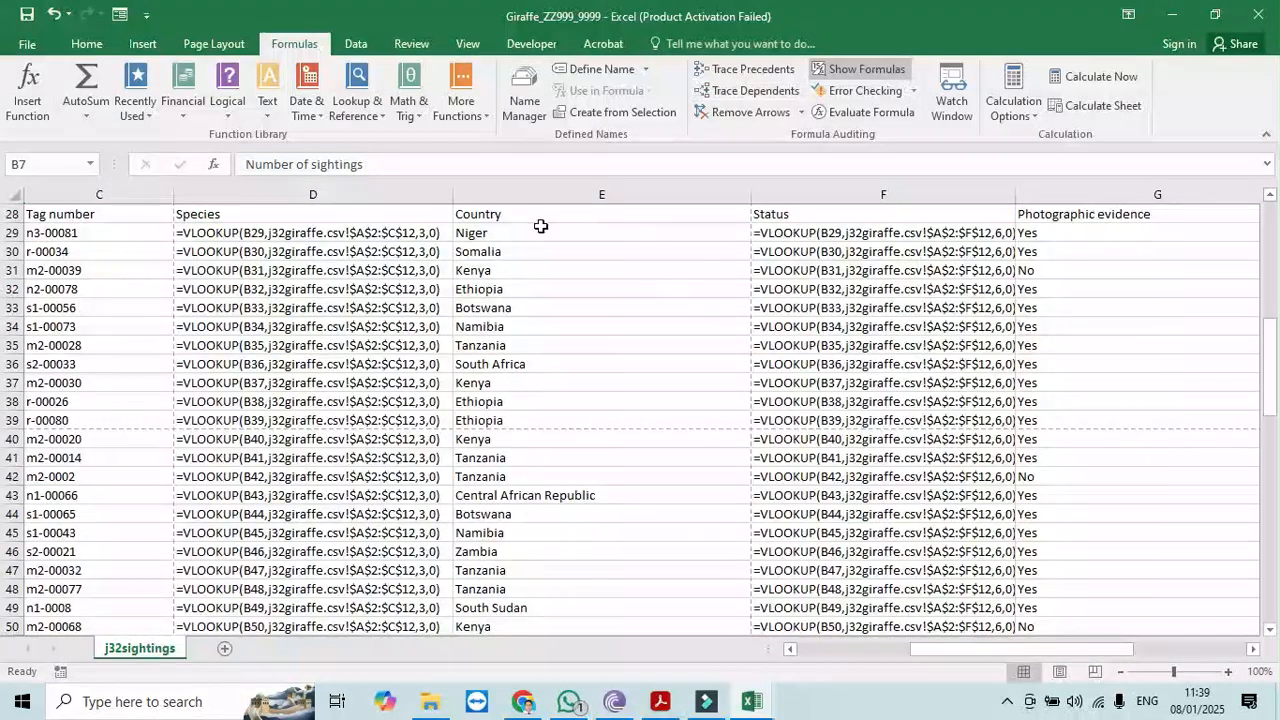
double_click(1015, 199)
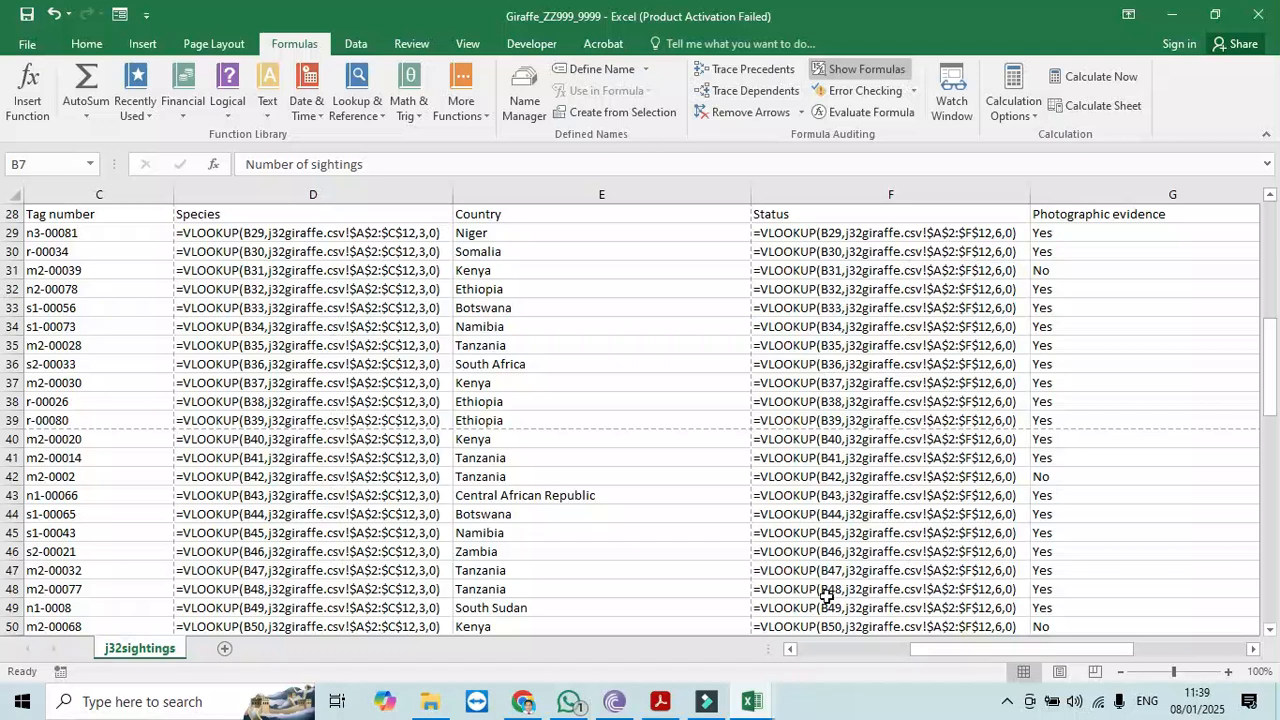
- Set the printout to landscape orientation and tick the row and column headings option in the page setup
left_click(27, 44)
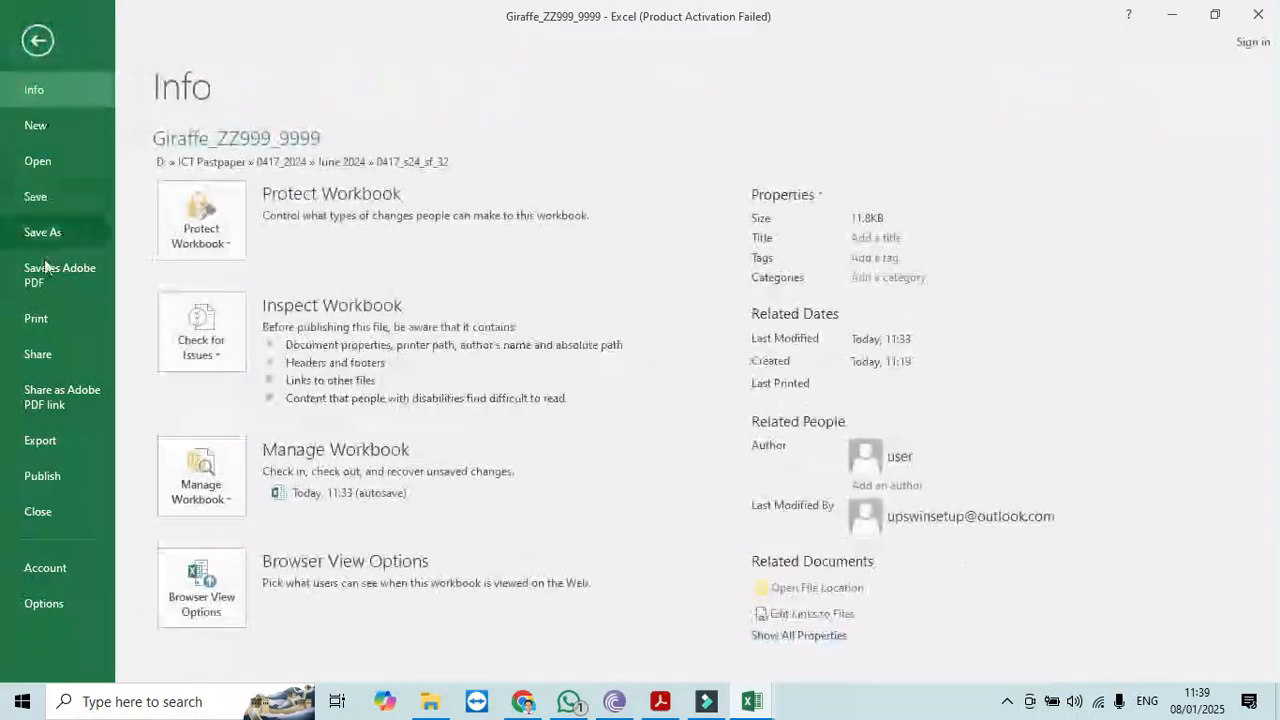
left_click(38, 318)
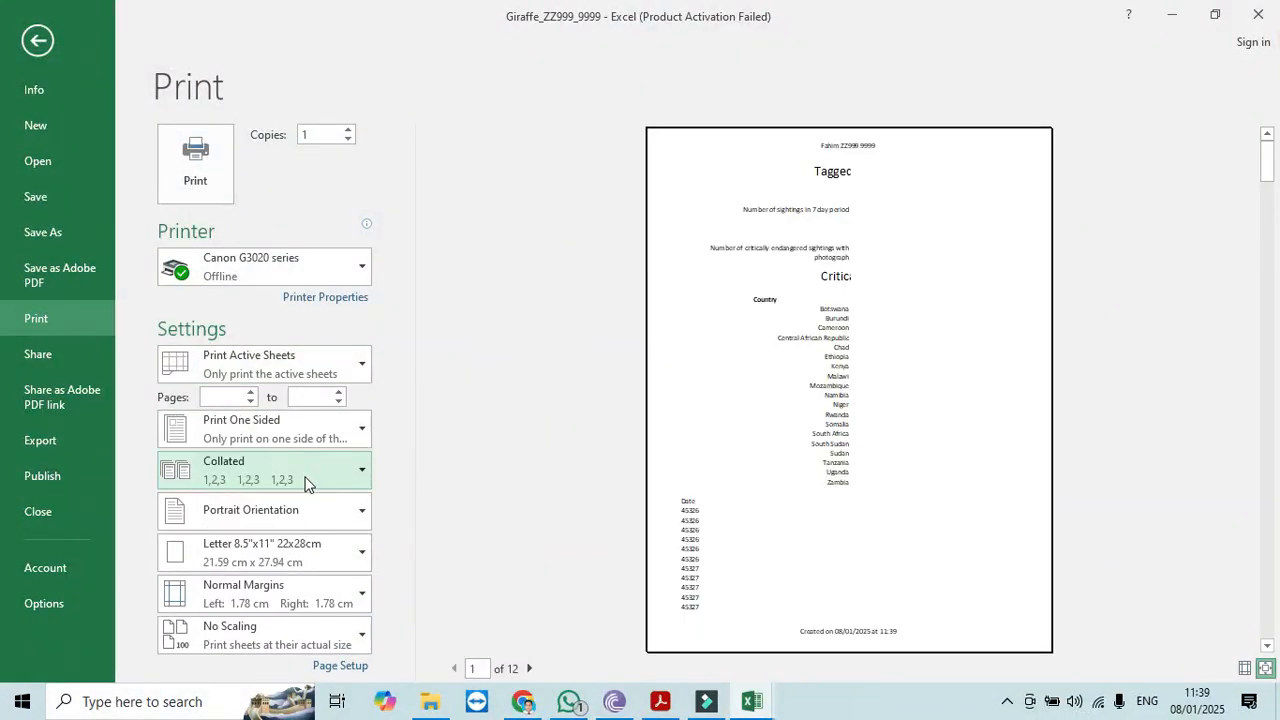
left_click(298, 520)
left_click(298, 595)
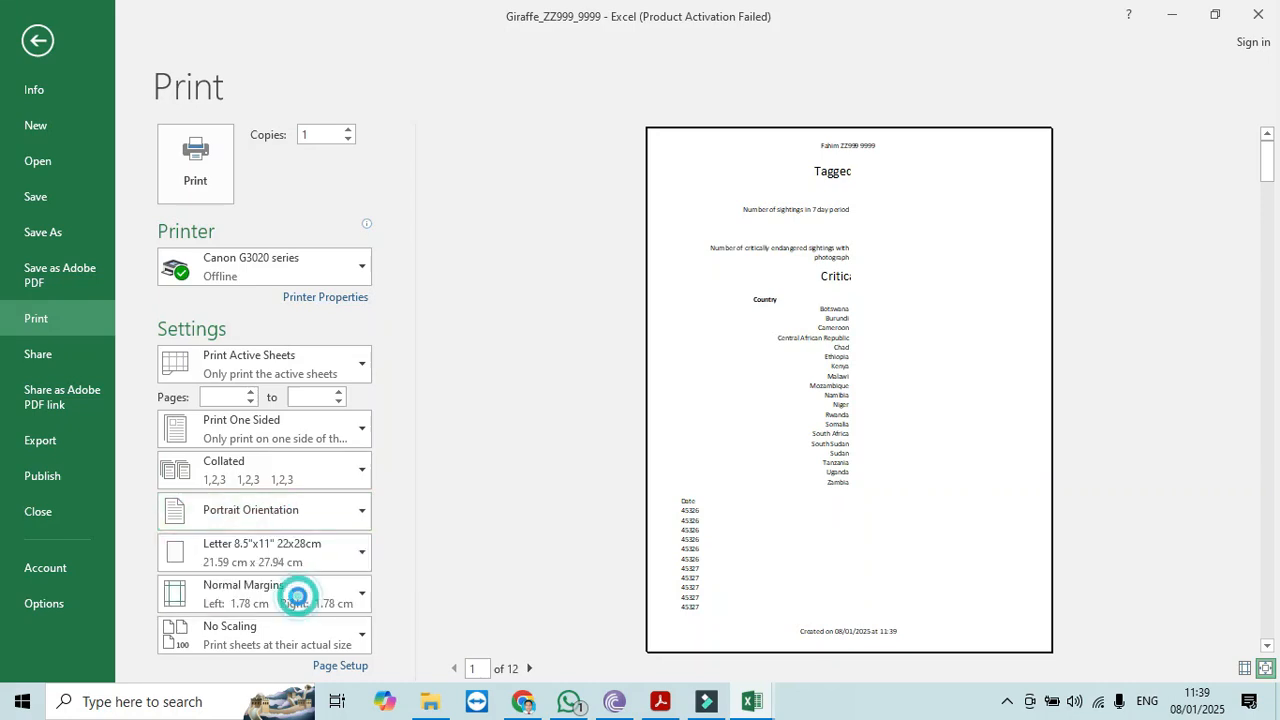
left_click(340, 666)
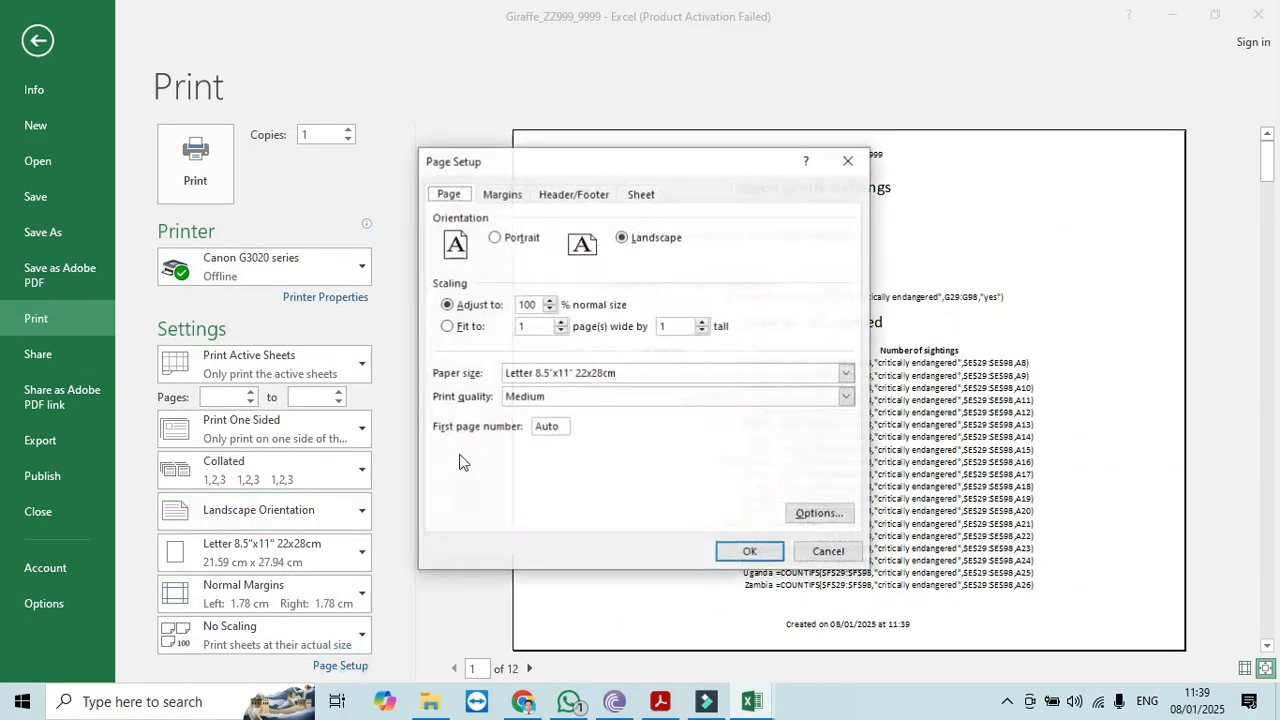
left_click(640, 194)
left_click(460, 379)
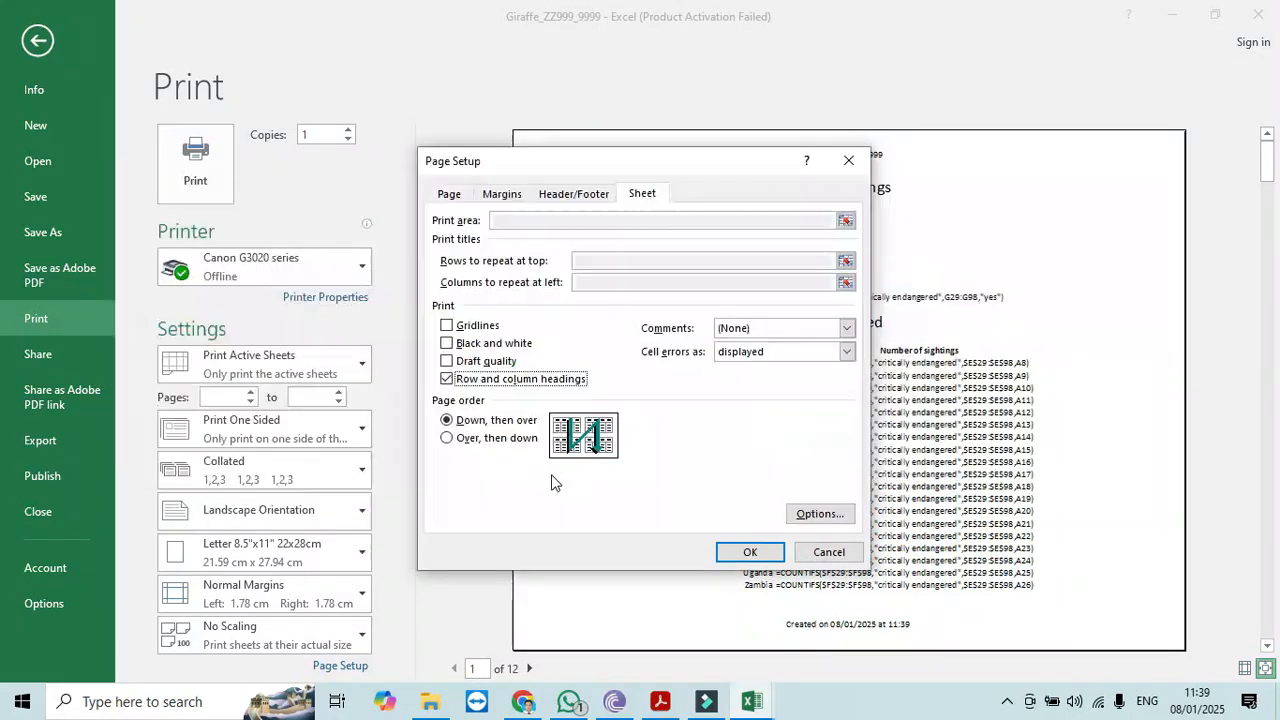
- Read the question 11 requirements in the exam paper PDF, cancel the open page setup, and return to the workbook's print preview
left_click(660, 701)
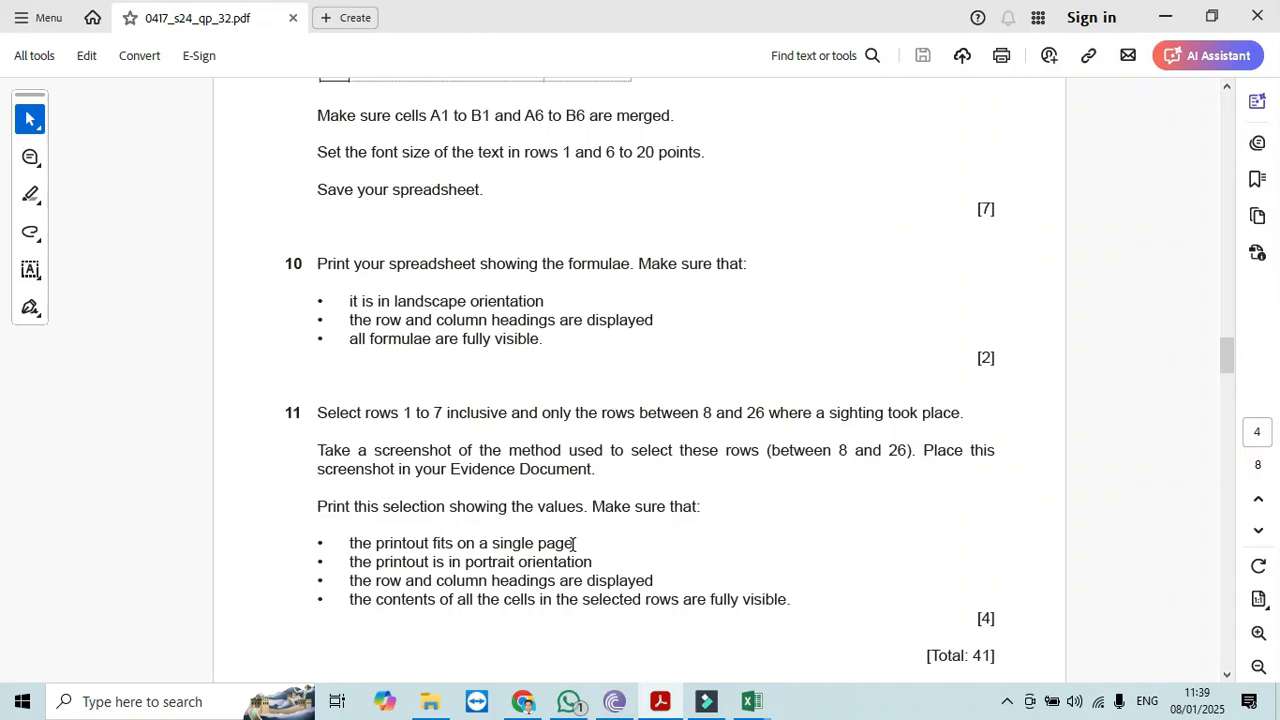
left_click_drag(313, 414, 939, 427)
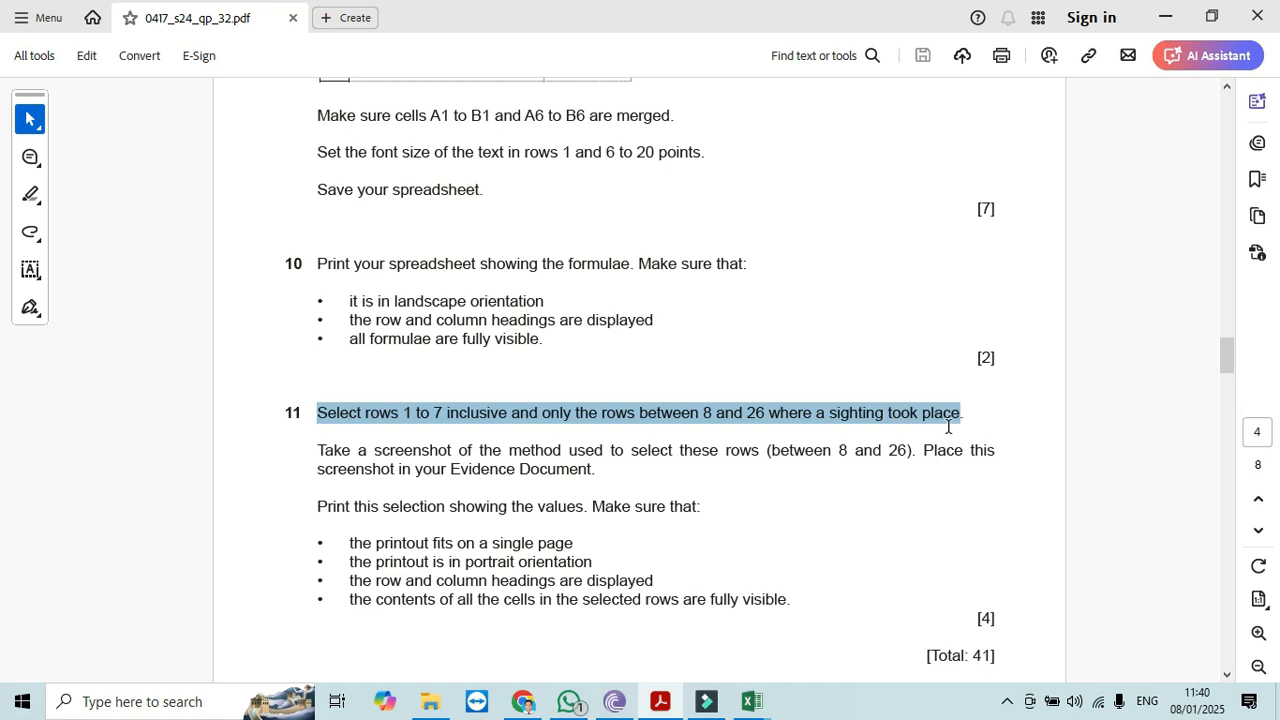
left_click(837, 582)
key("alt+Tab")
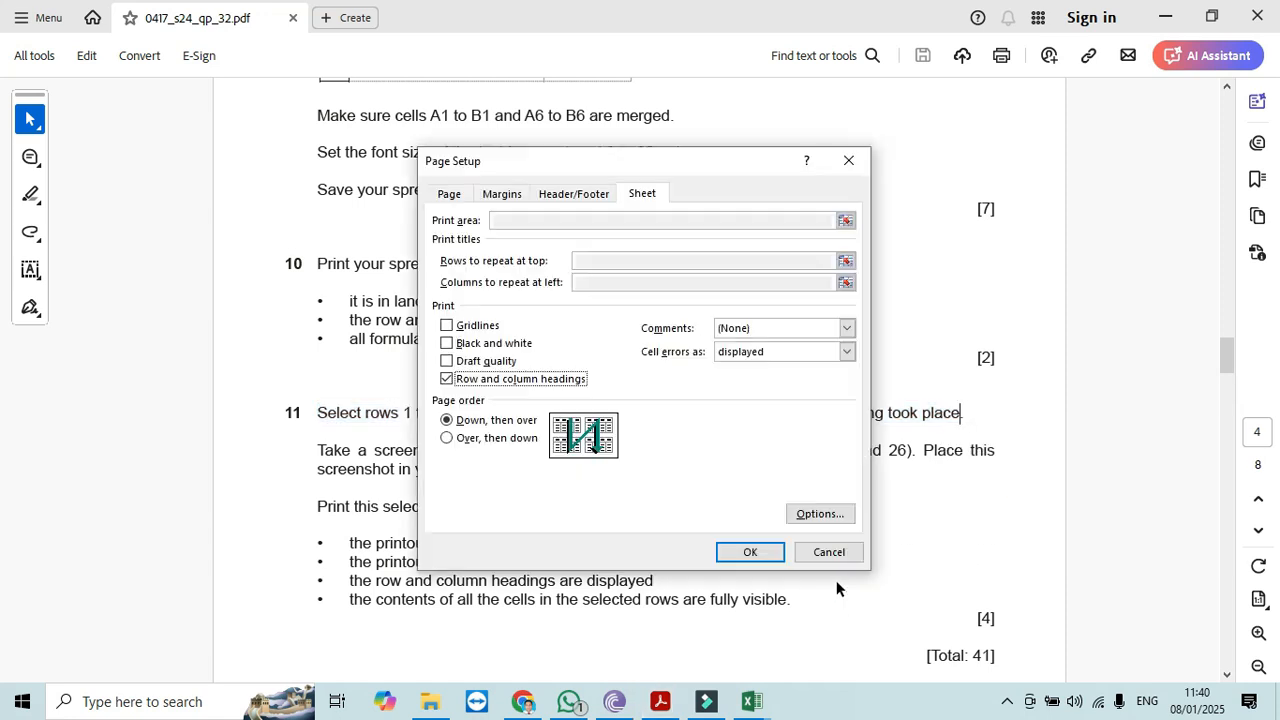
left_click(829, 553)
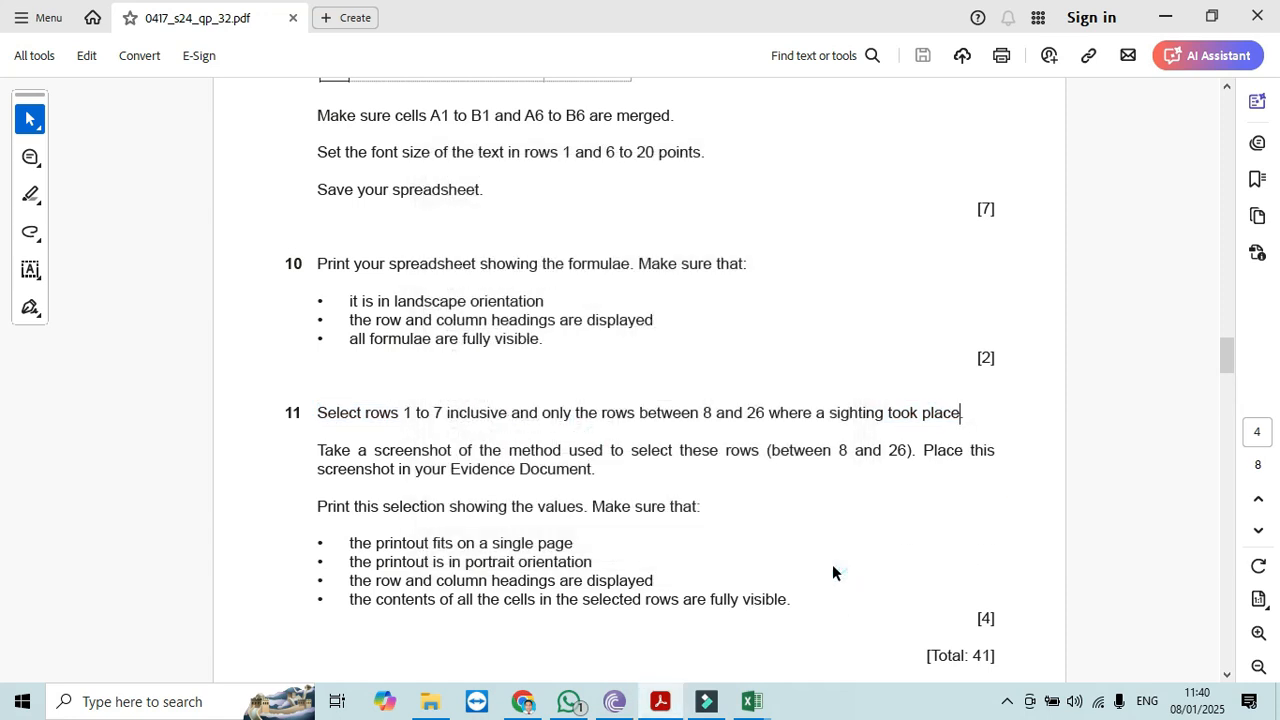
mouse_move(752, 705)
left_click(803, 614)
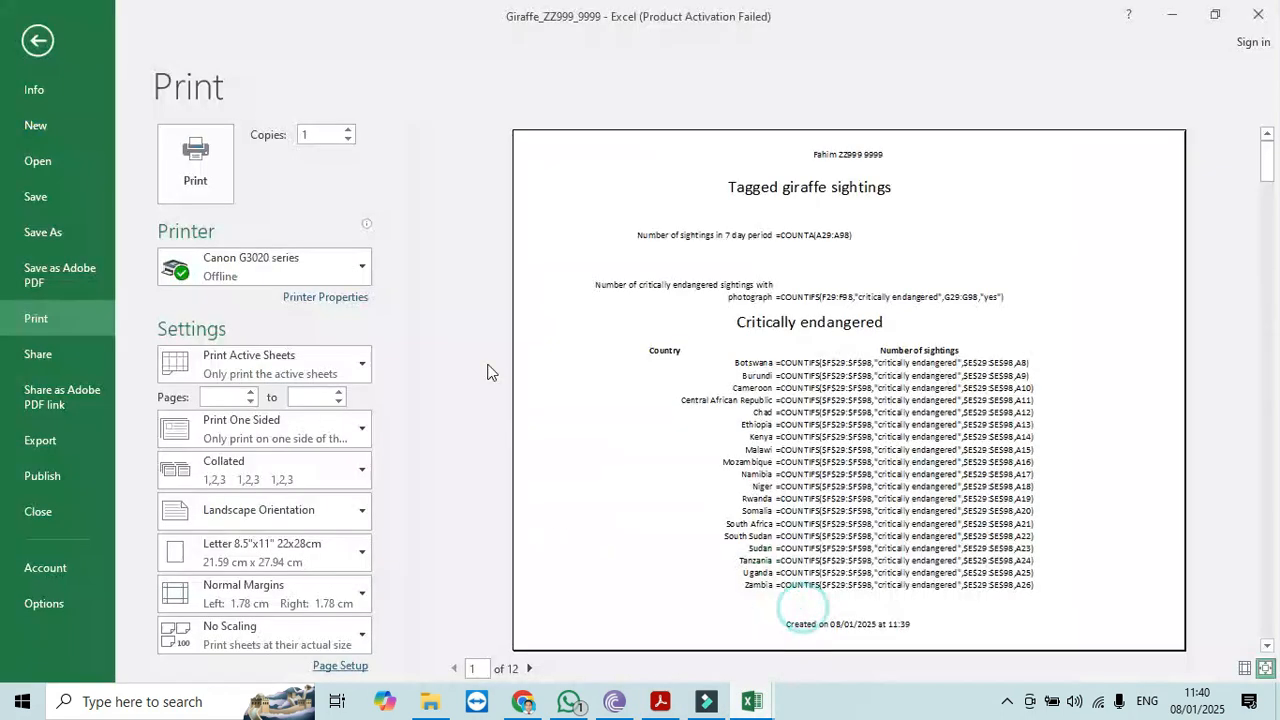
- Change the print orientation to portrait and check the sheet options in the page setup
left_click(299, 516)
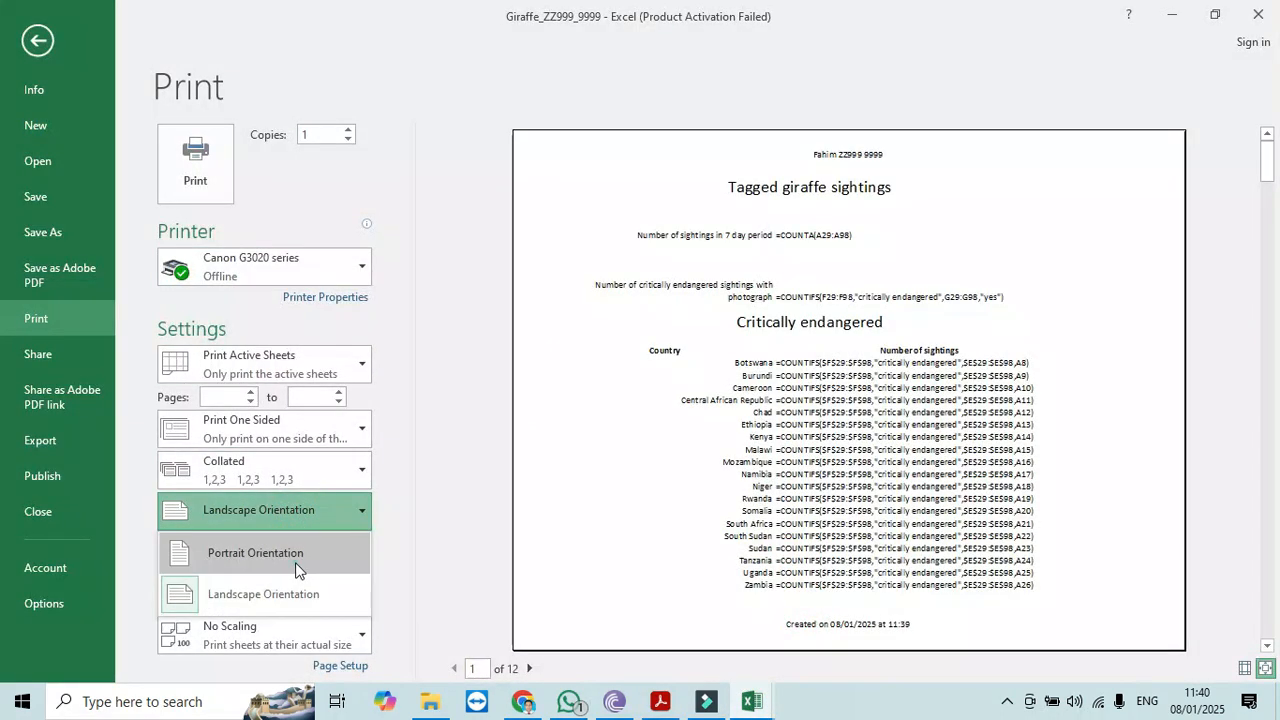
left_click(296, 570)
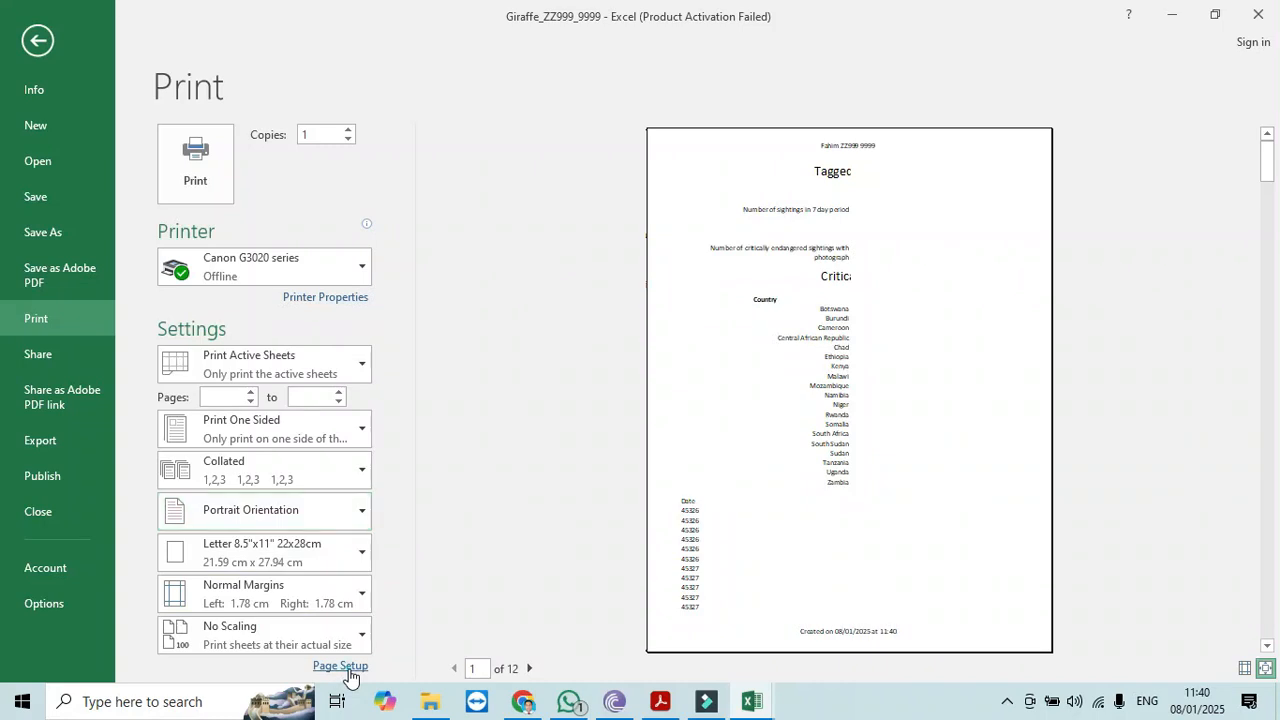
left_click(345, 668)
left_click(637, 196)
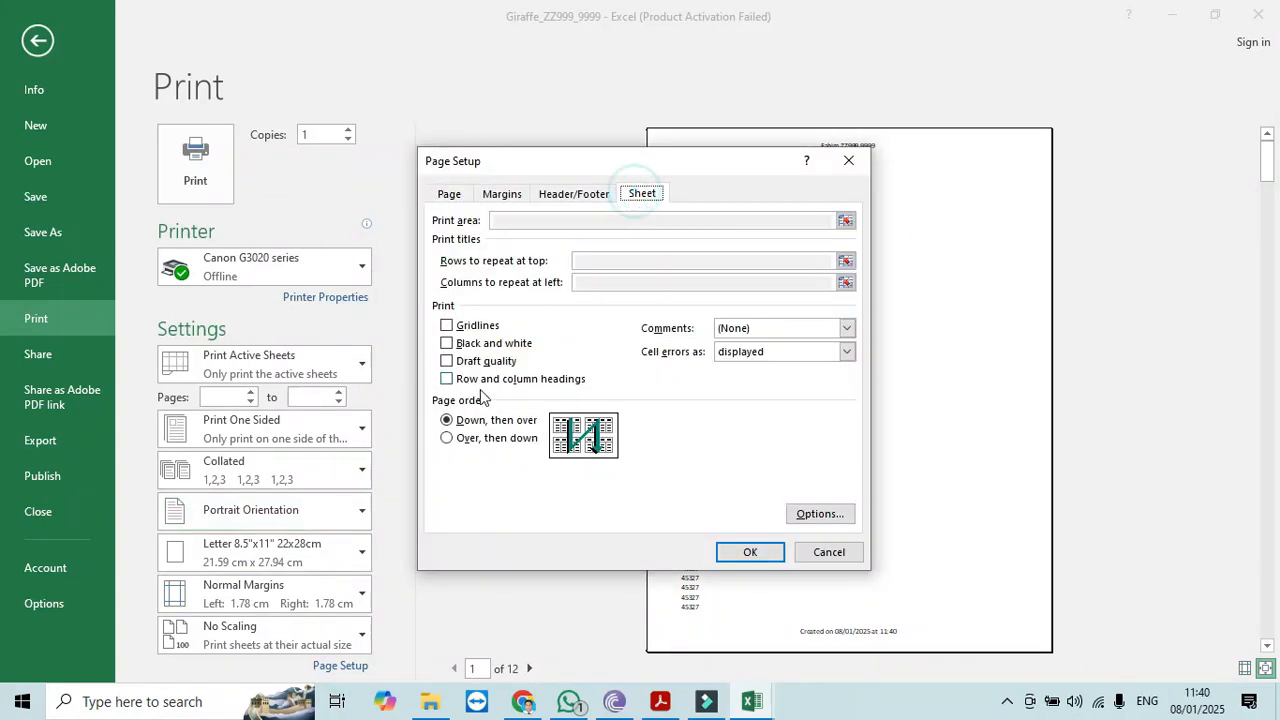
left_click(768, 556)
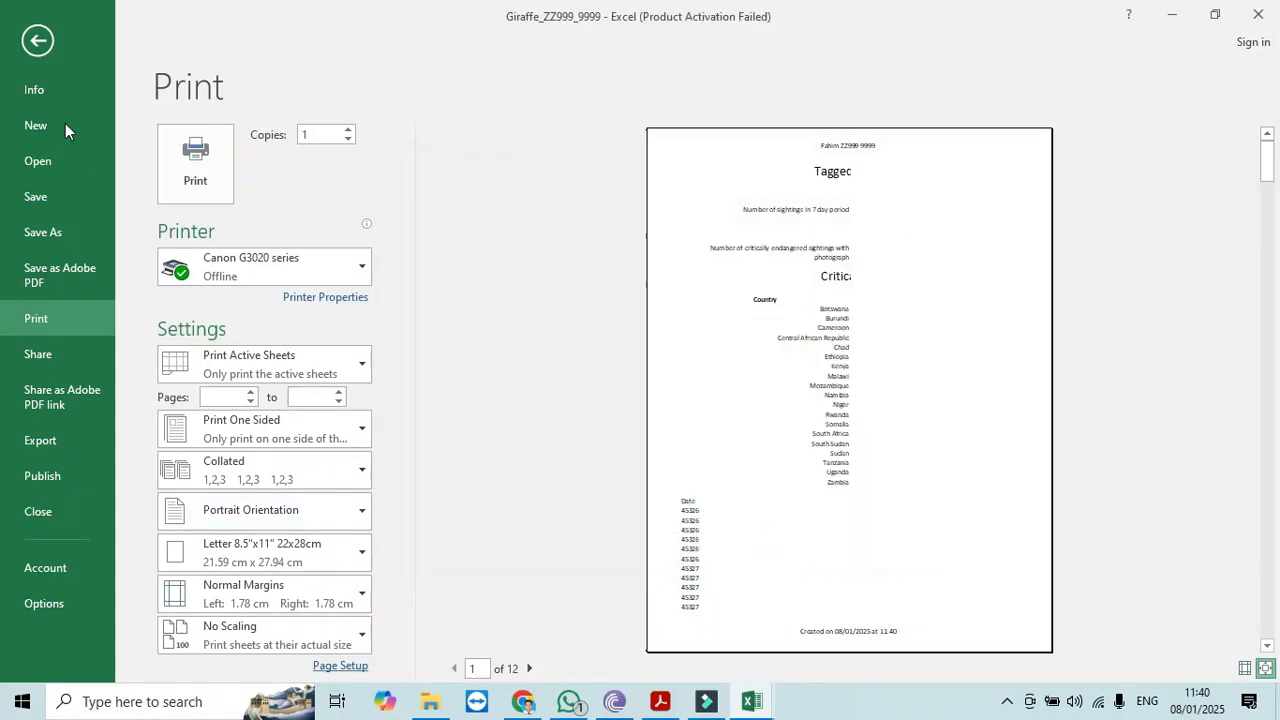
- Leave the print view and switch the j32sightings sheet from showing formulas back to showing values
left_click(40, 41)
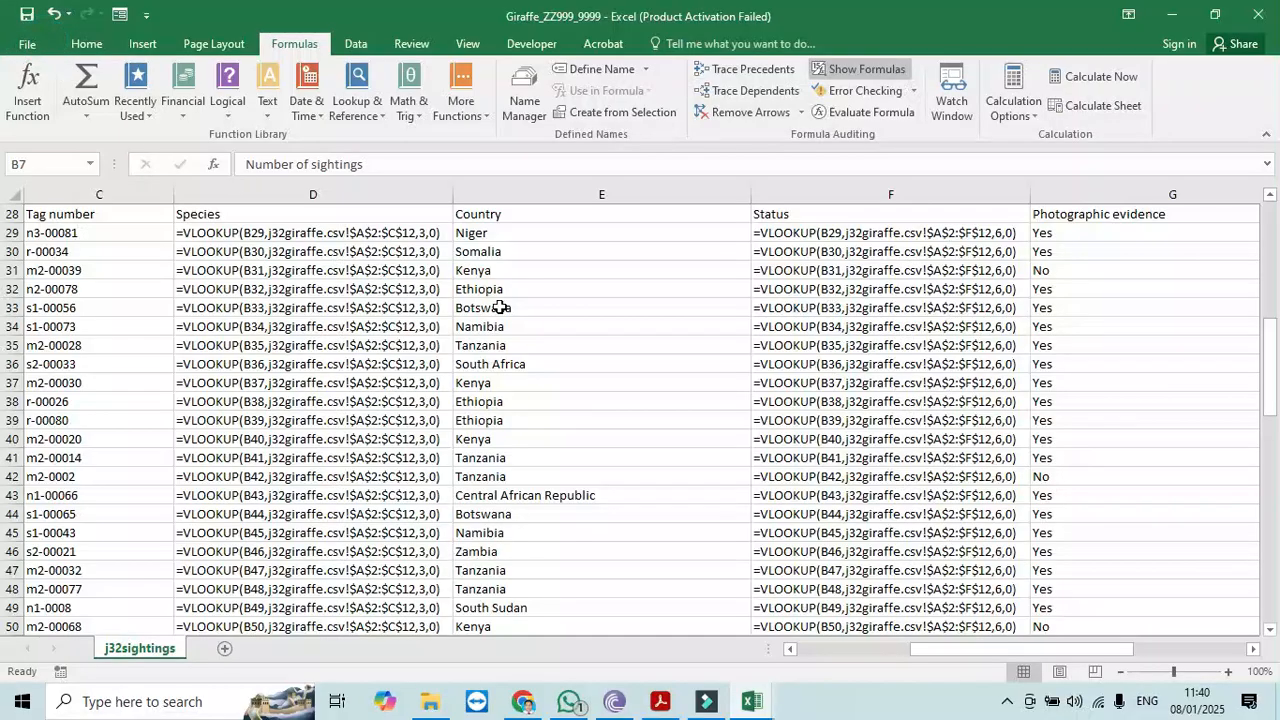
left_click(820, 70)
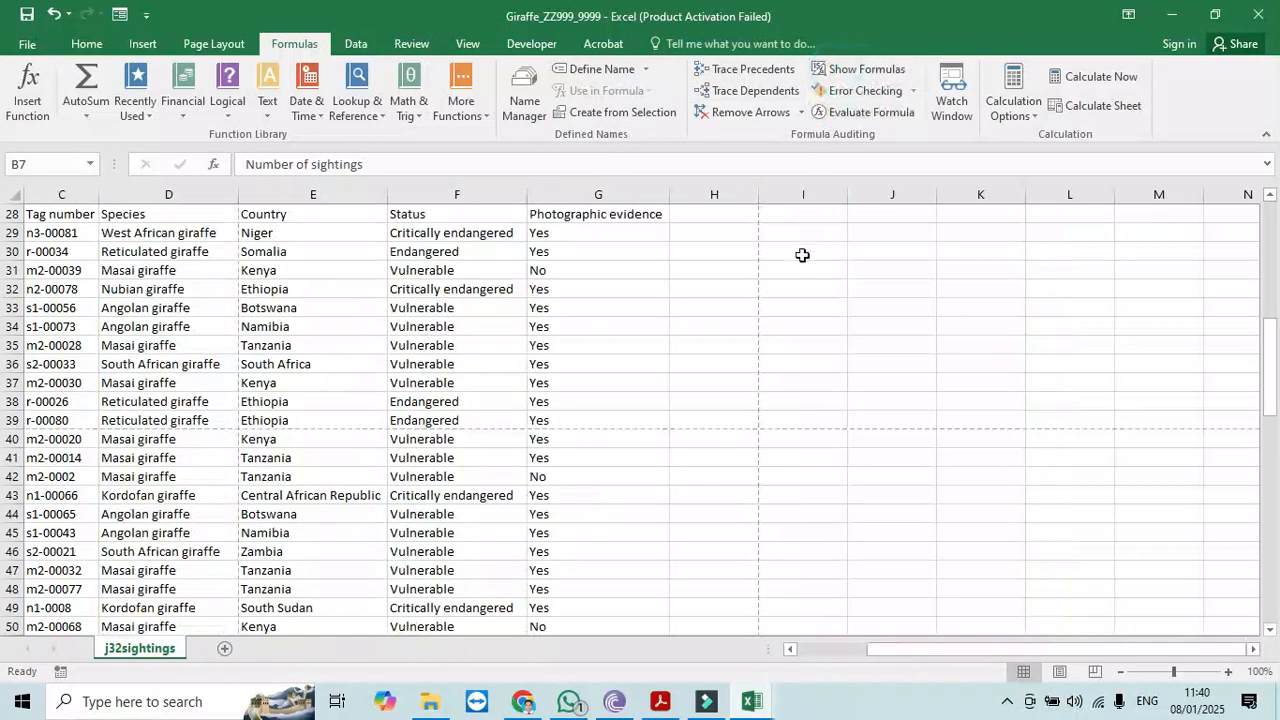
left_click_drag(1277, 370, 1277, 196)
left_click_drag(1100, 652, 768, 607)
- Check question 11's row selection in the exam paper PDF against the sheet, and try selecting entire rows 1 to 7
key("alt+Tab")
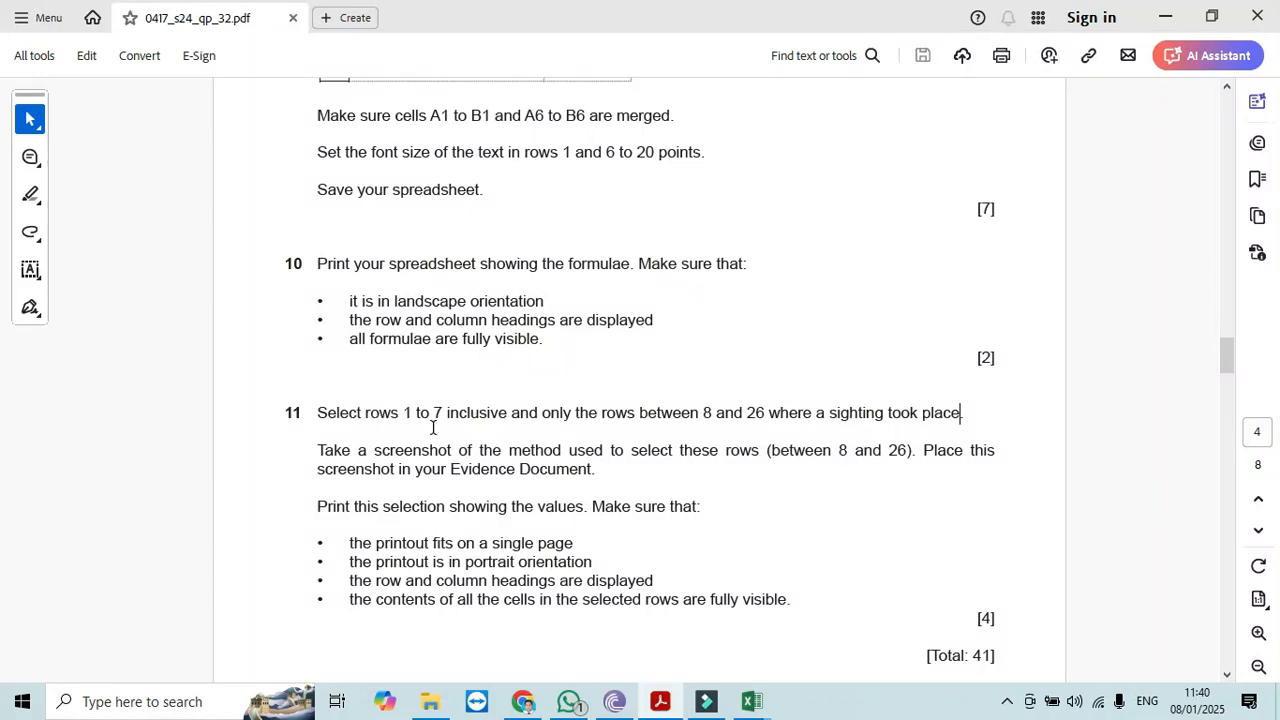
key("alt+Tab")
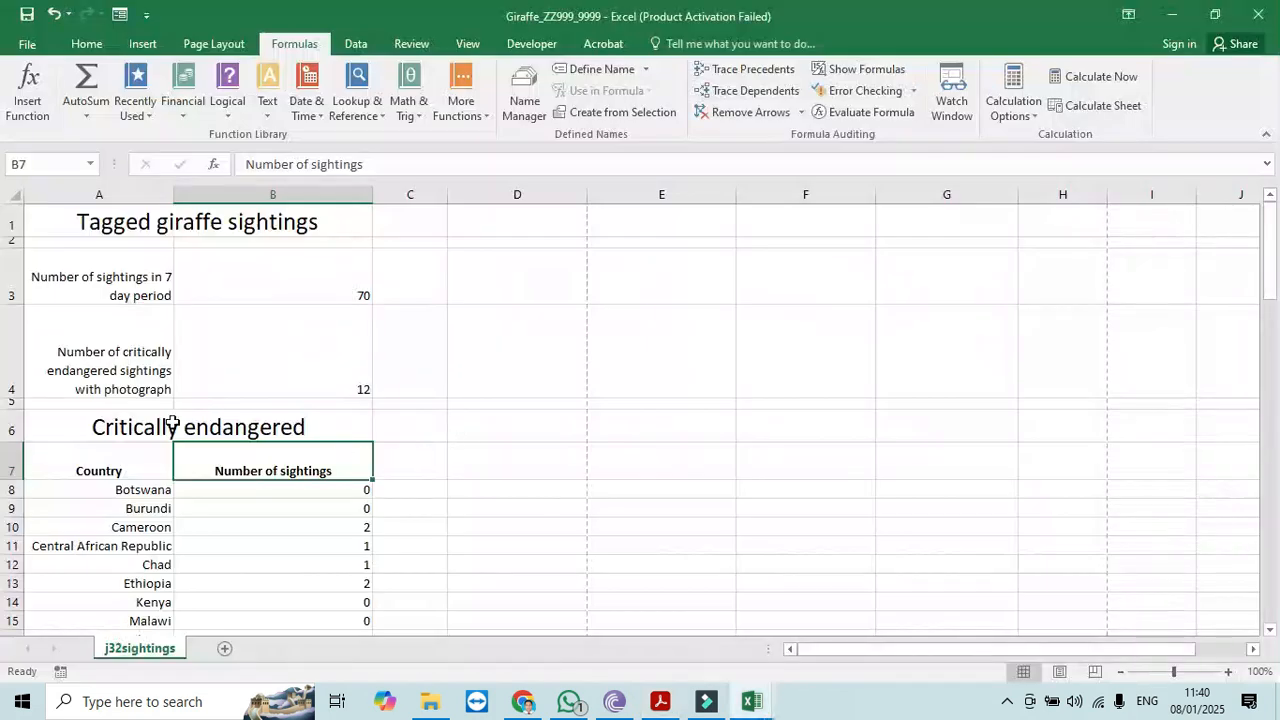
left_click_drag(12, 222, 7, 451)
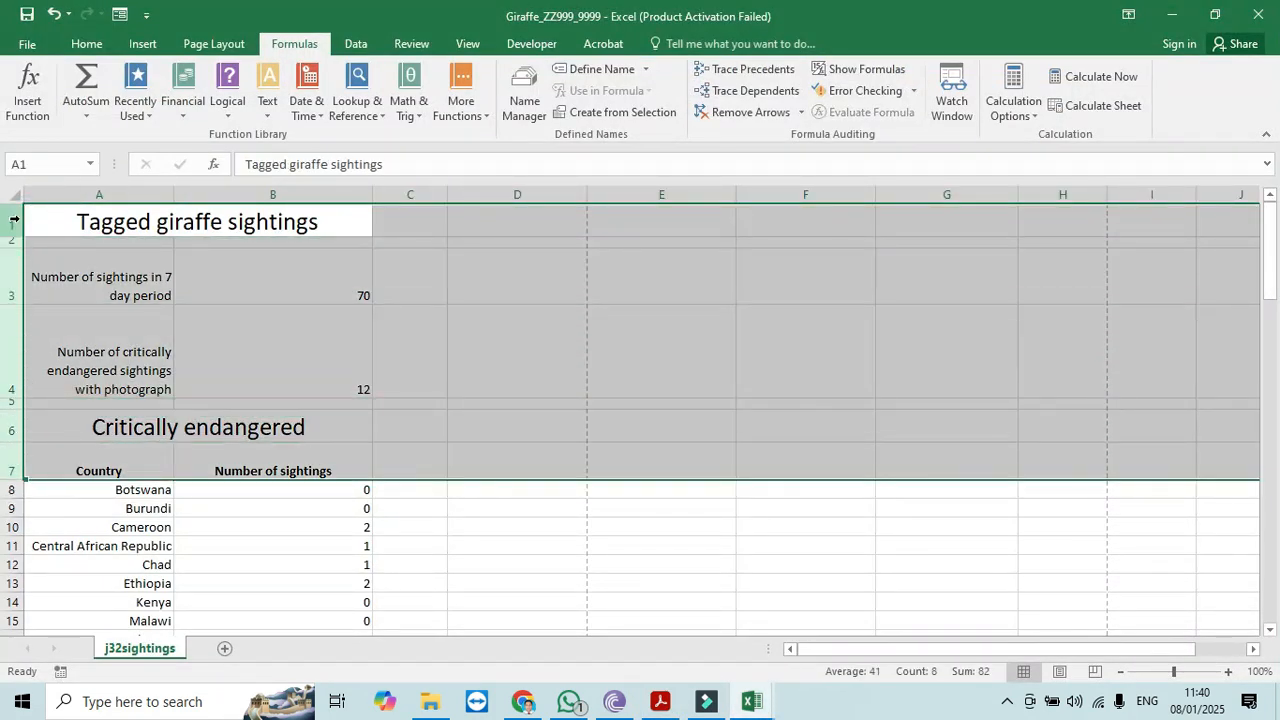
key("alt+Tab")
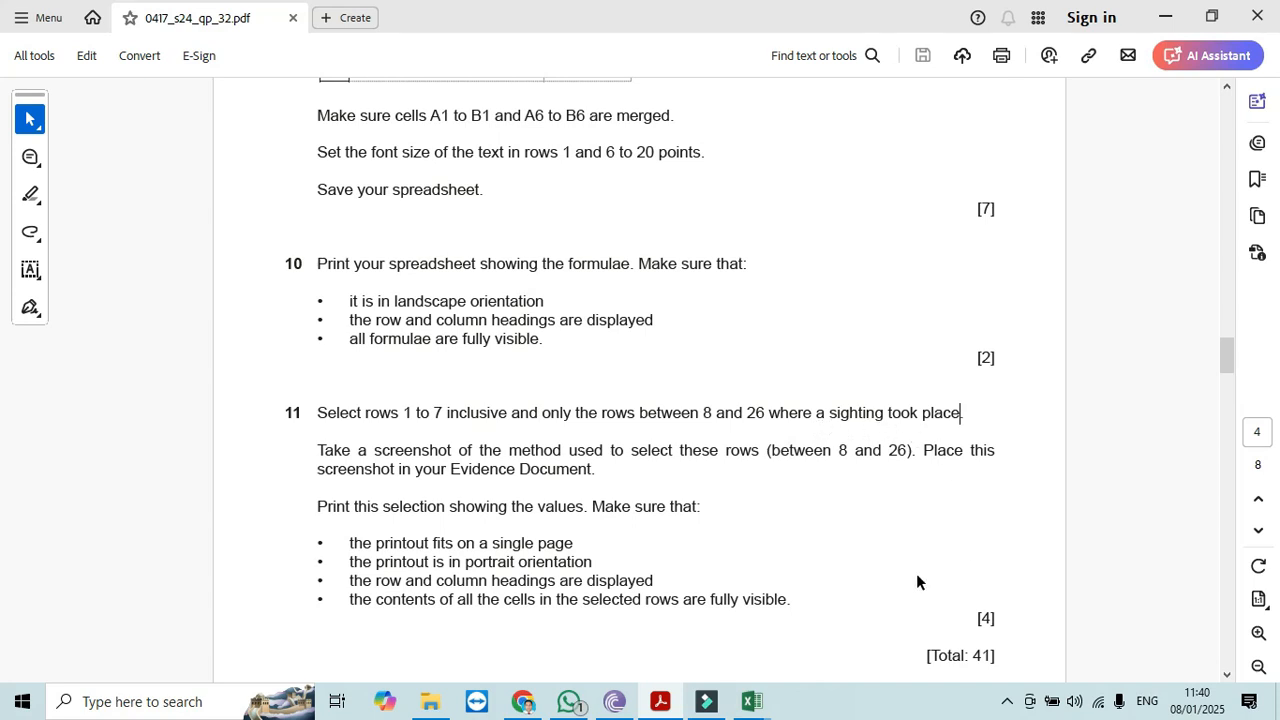
key("alt+Tab")
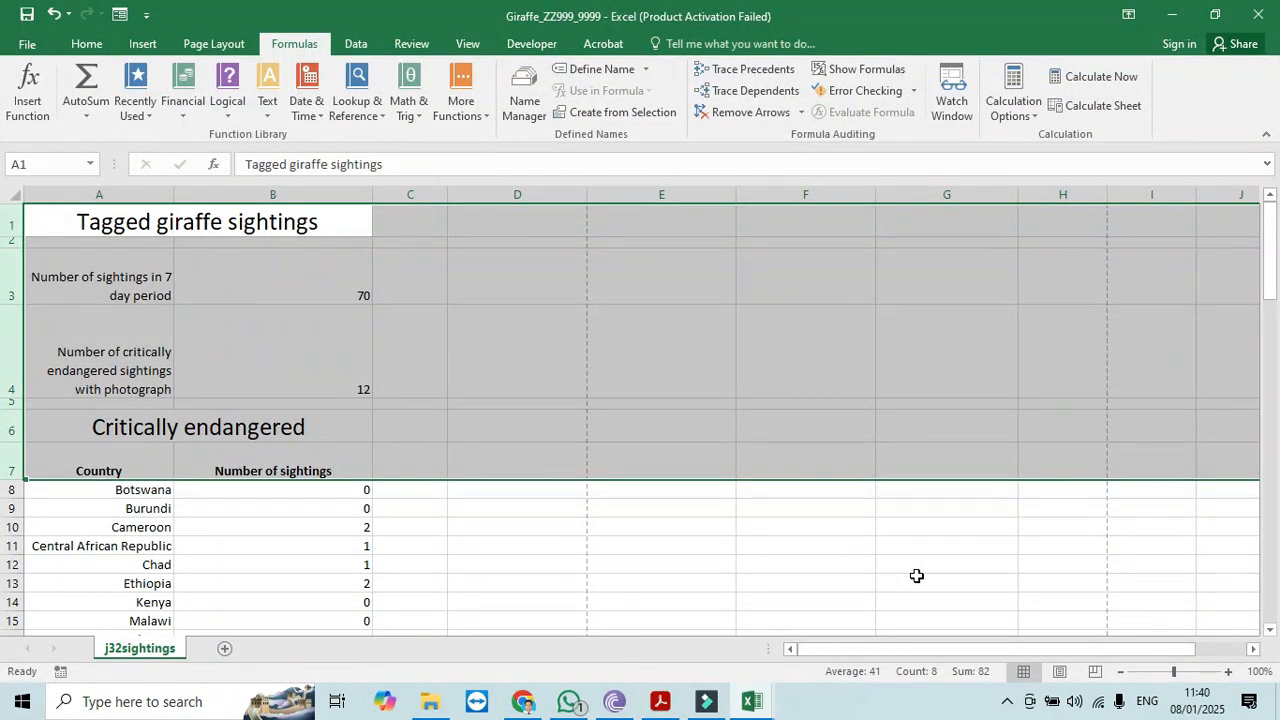
left_click(650, 502)
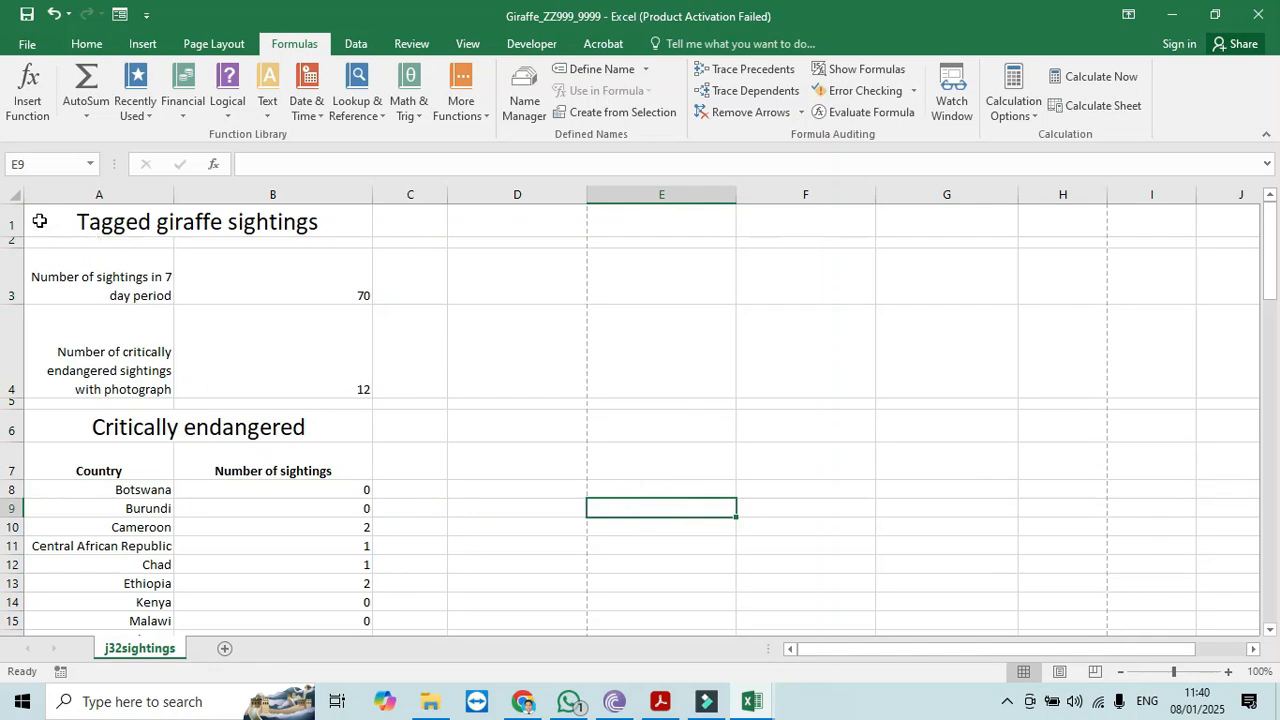
- Try applying a filter to cells A1:B7, and remove it again
left_click_drag(35, 218, 88, 463)
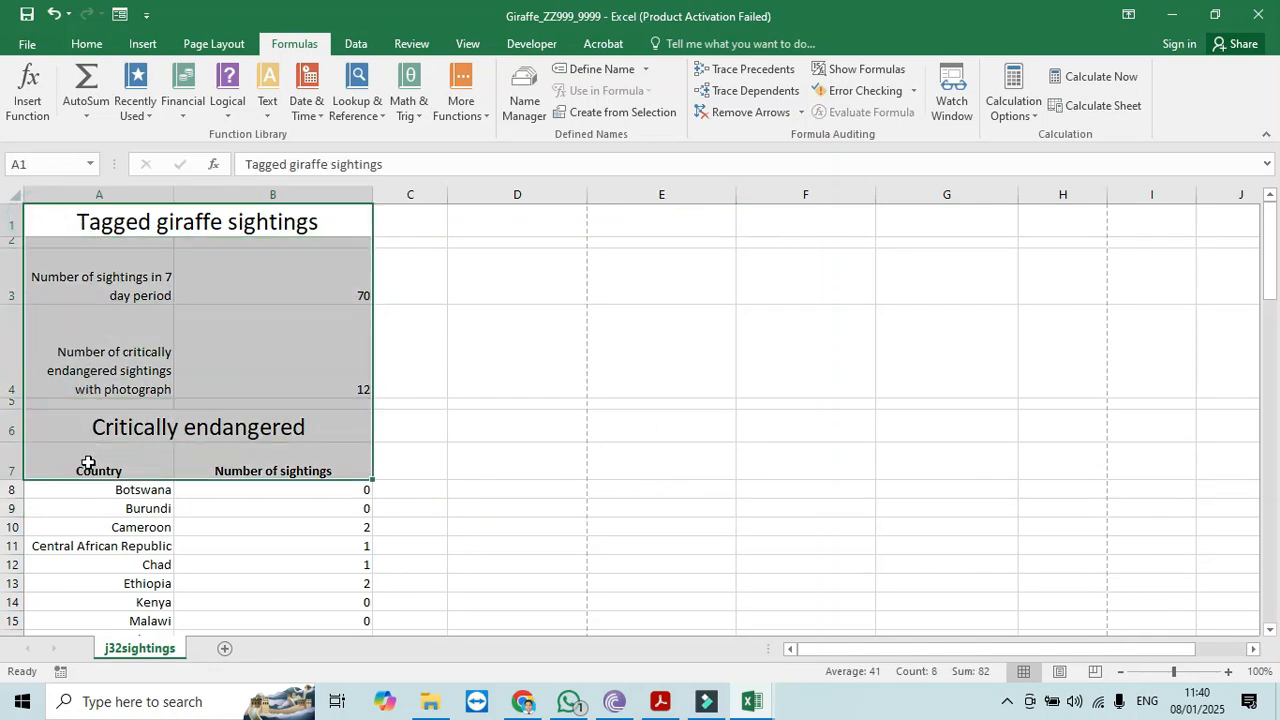
left_click(87, 44)
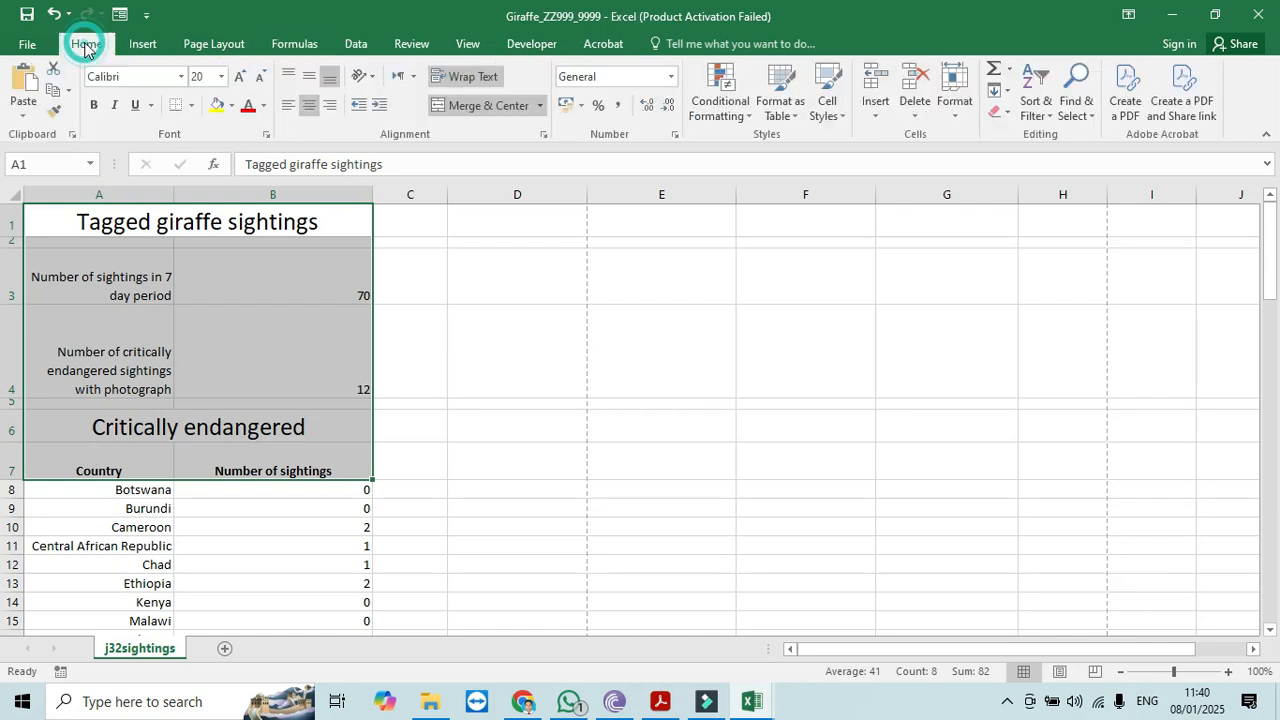
left_click(1049, 118)
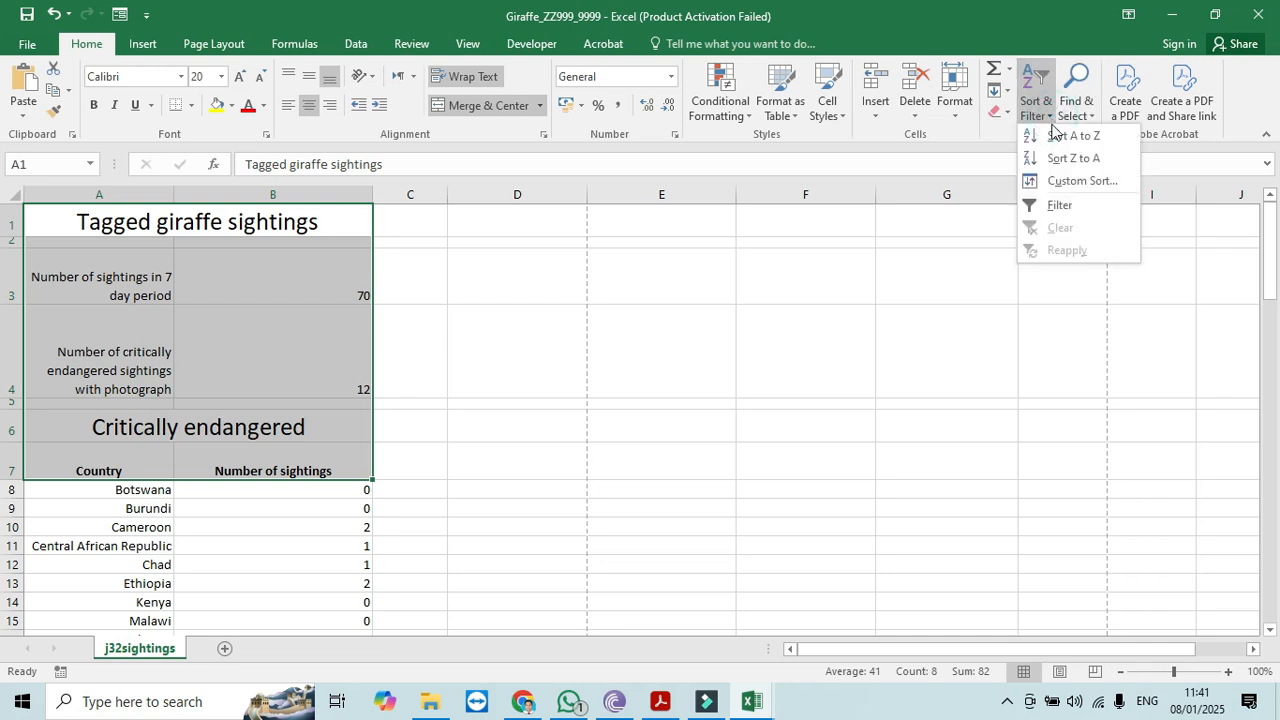
left_click(1059, 205)
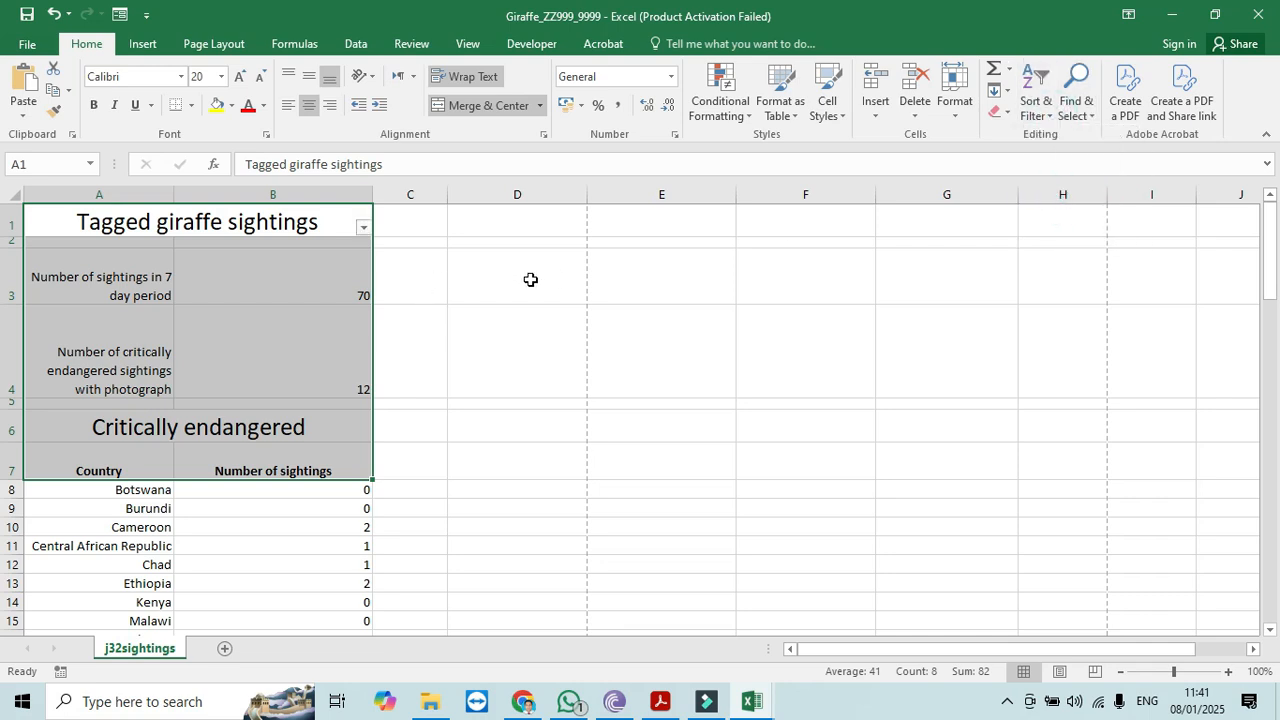
left_click(1040, 112)
left_click(1052, 205)
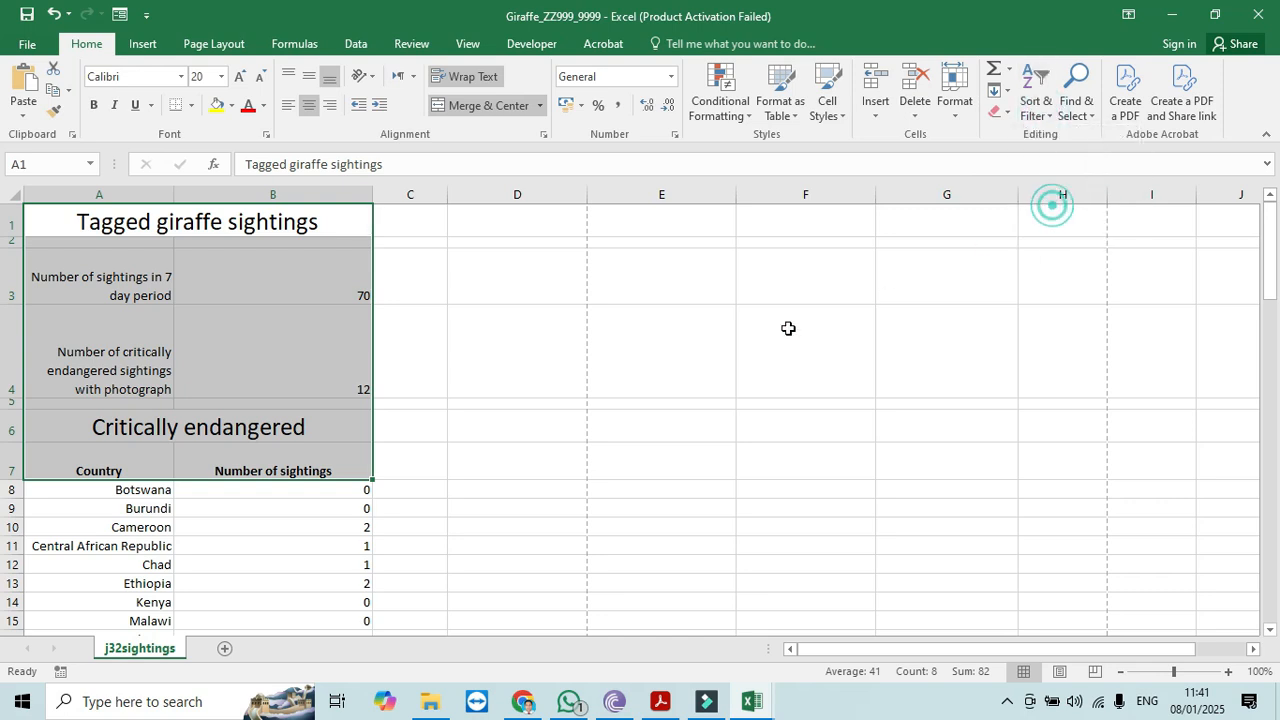
left_click(443, 485)
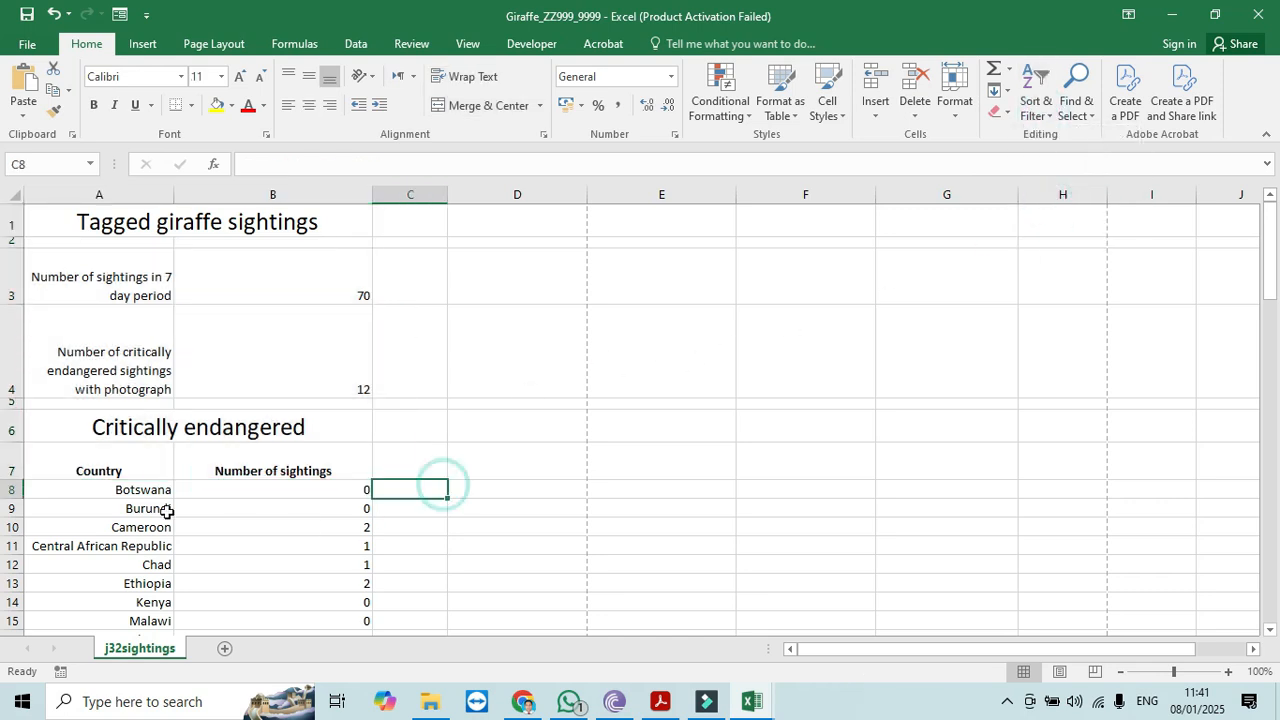
left_click_drag(91, 488, 298, 597)
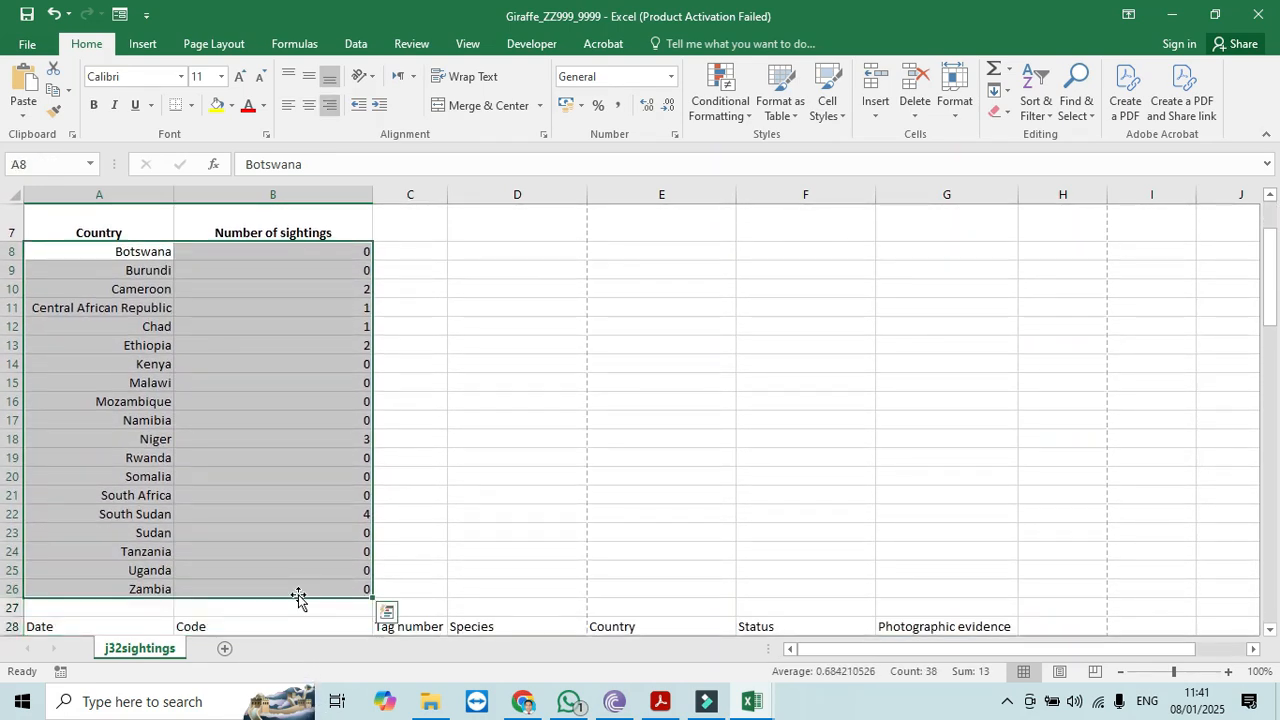
left_click(1036, 110)
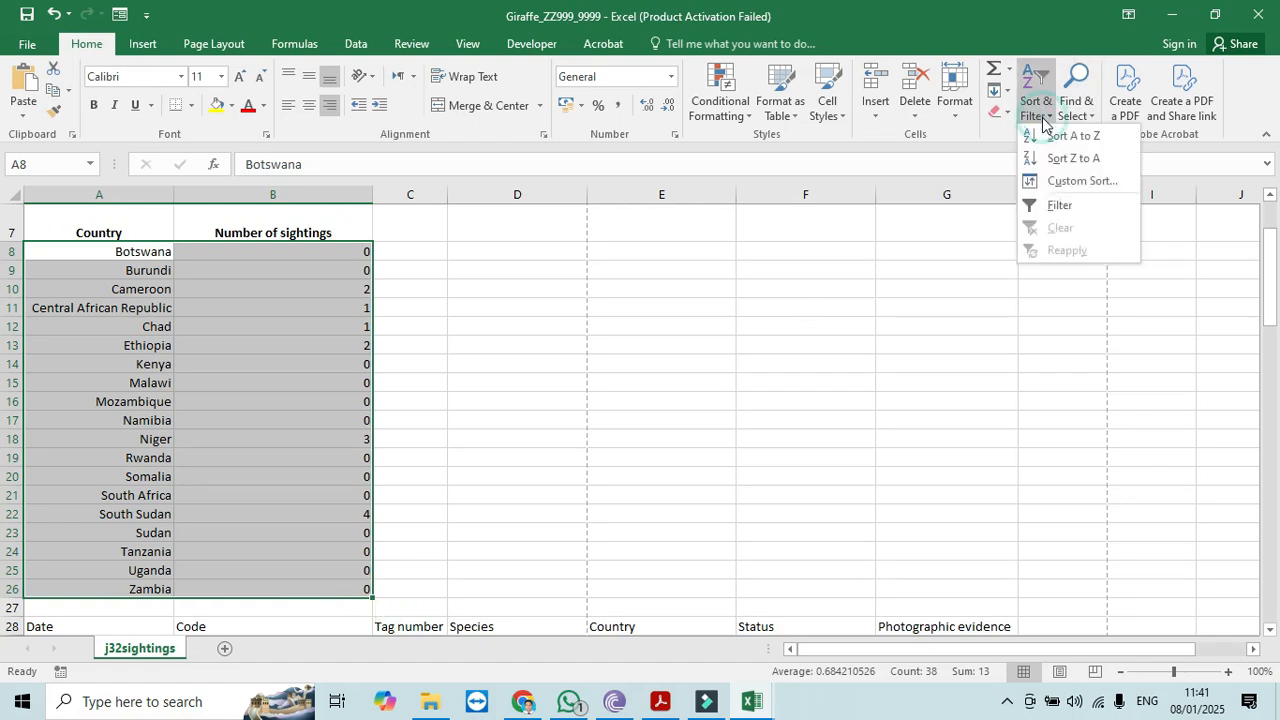
left_click(1084, 180)
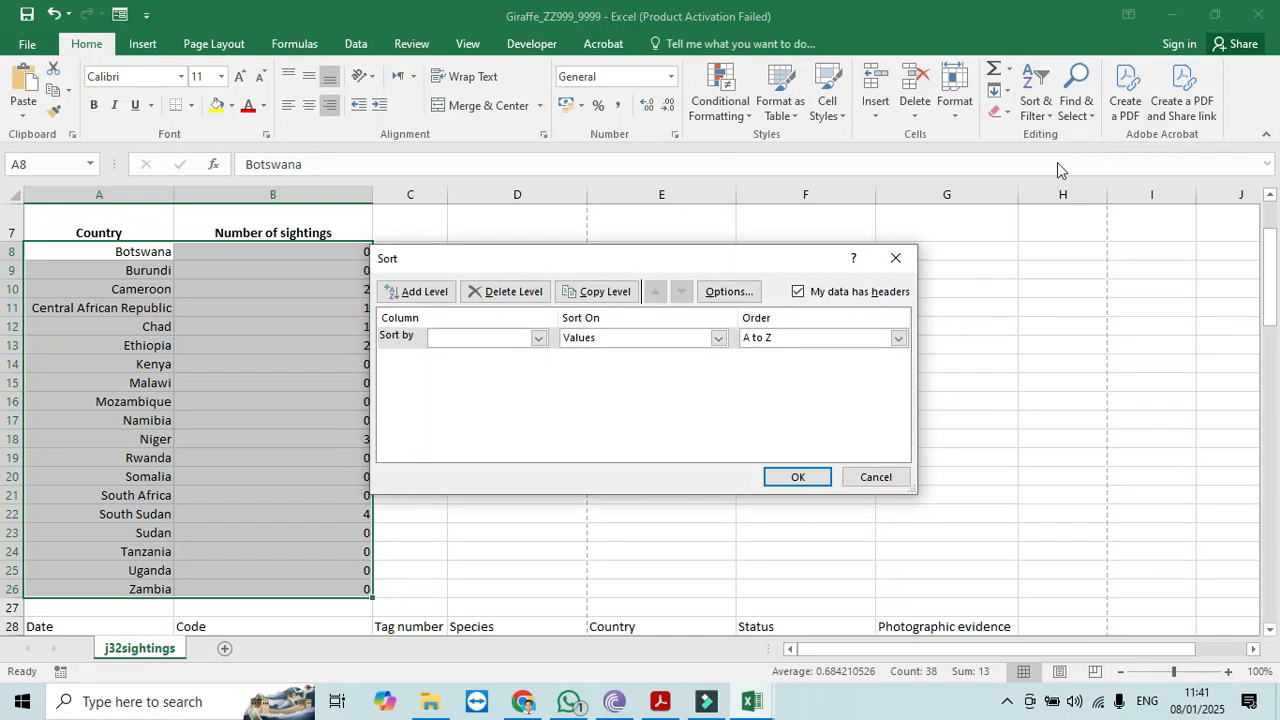
left_click(895, 258)
left_click(1043, 114)
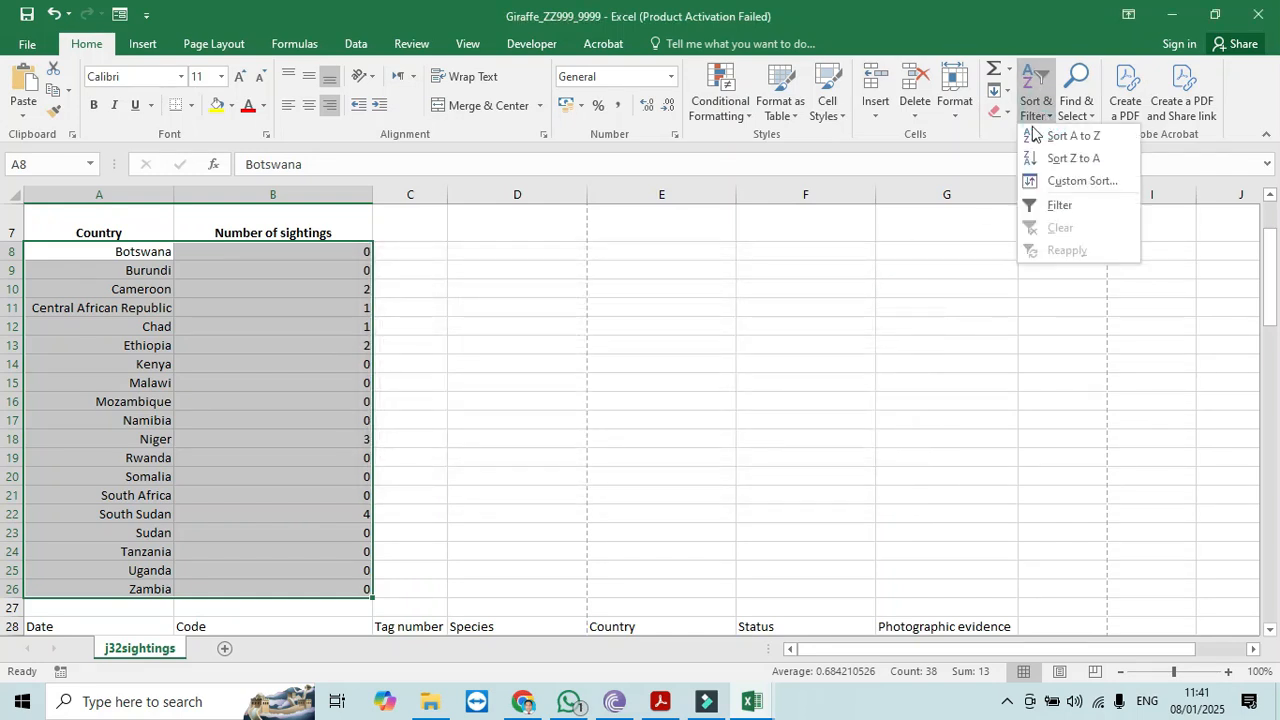
left_click(826, 371)
left_click(483, 396)
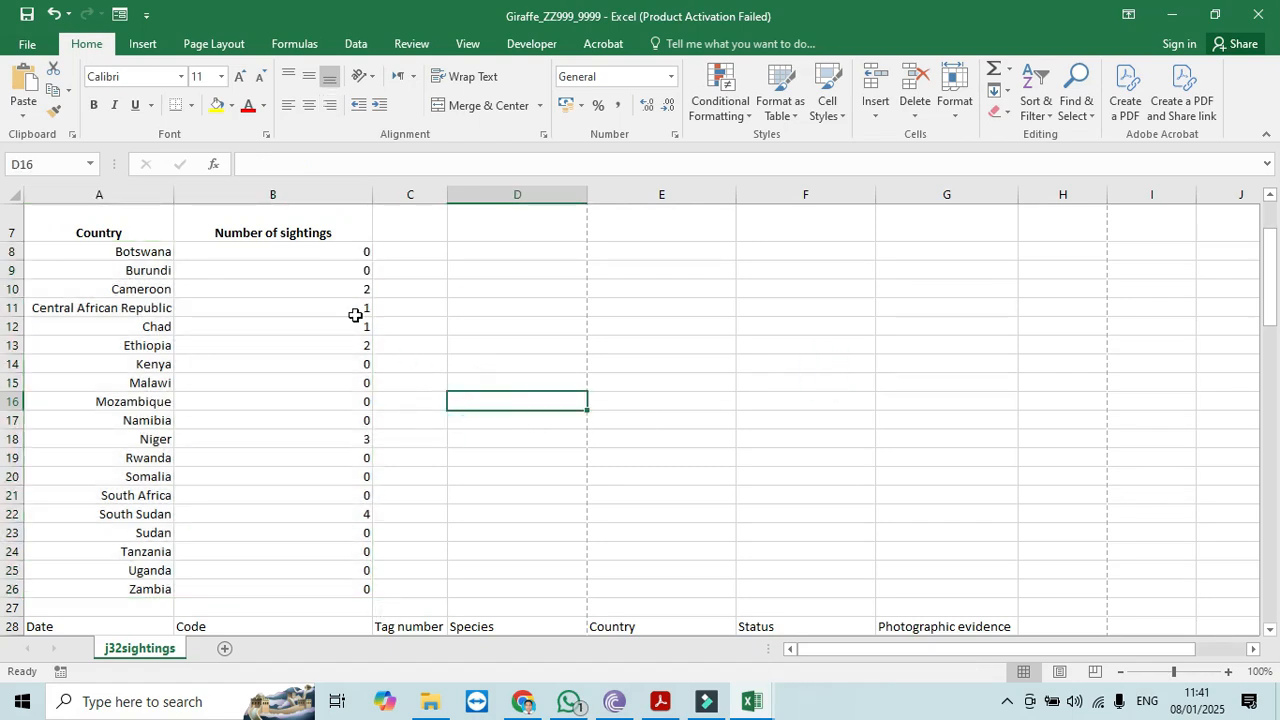
- Add filter controls to the Country and Number of sightings headings in cells A7:B7
left_click_drag(140, 234, 229, 231)
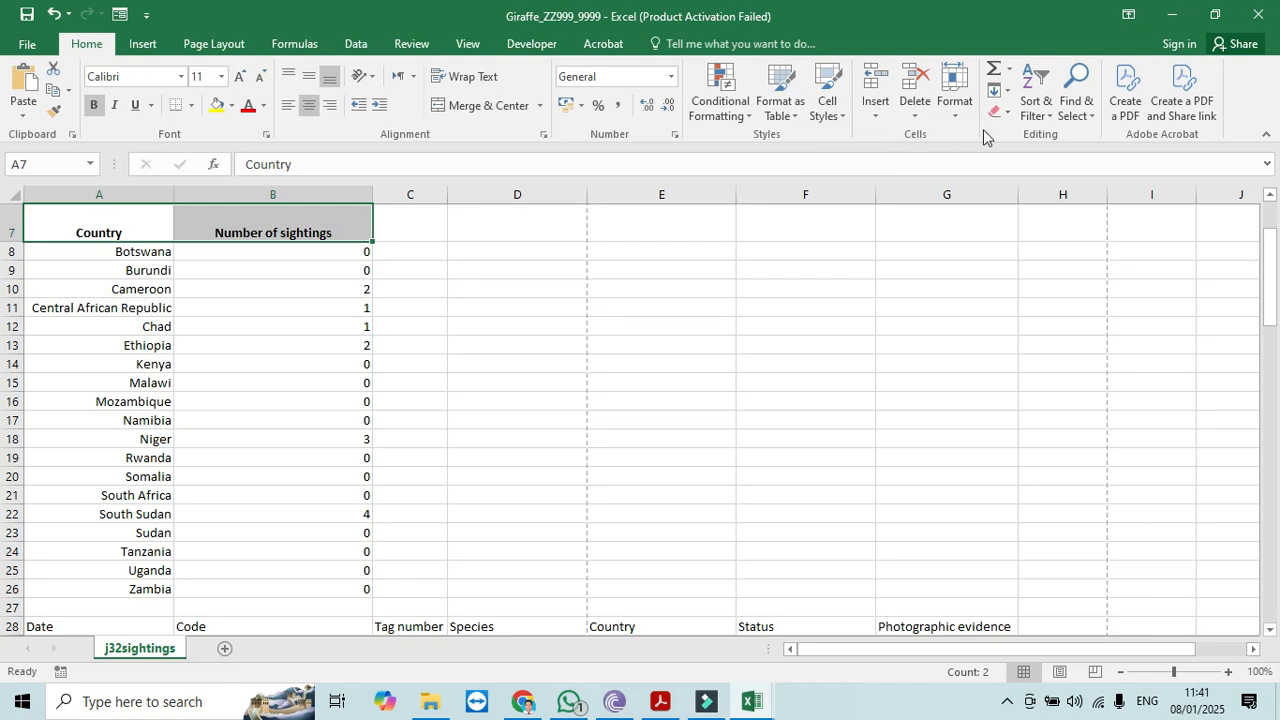
left_click(1036, 105)
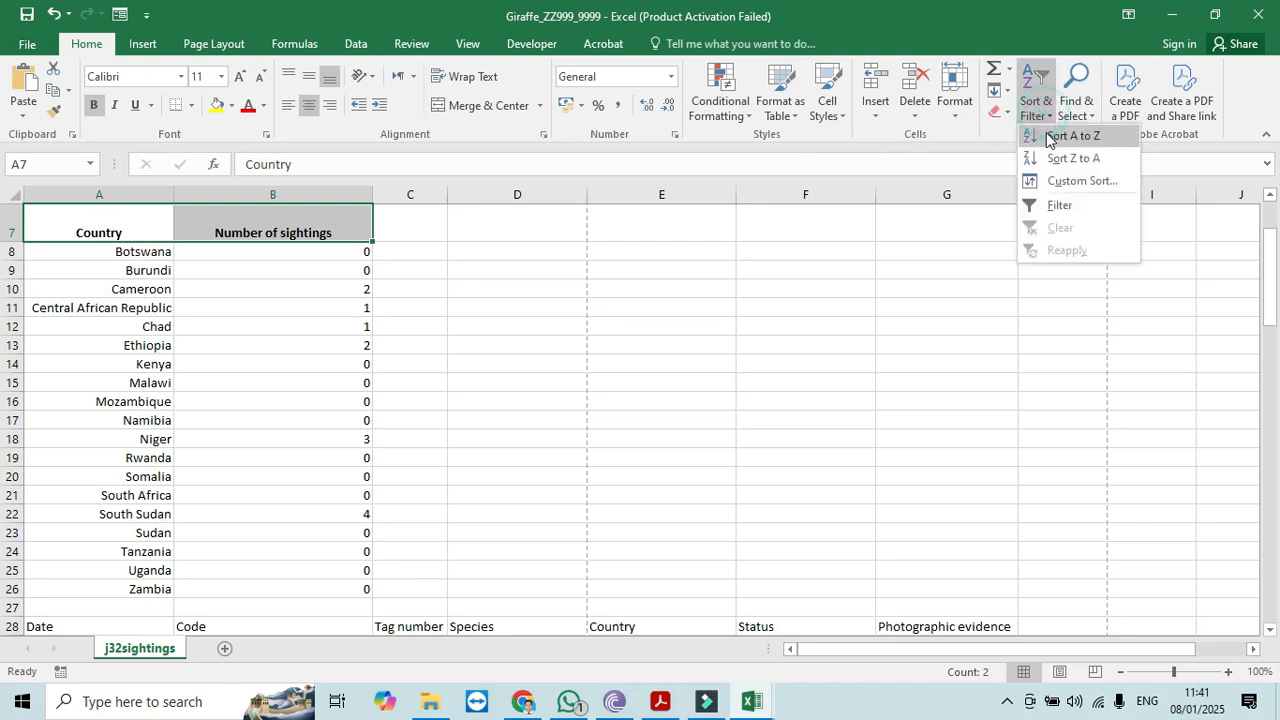
left_click(1058, 204)
left_click(476, 301)
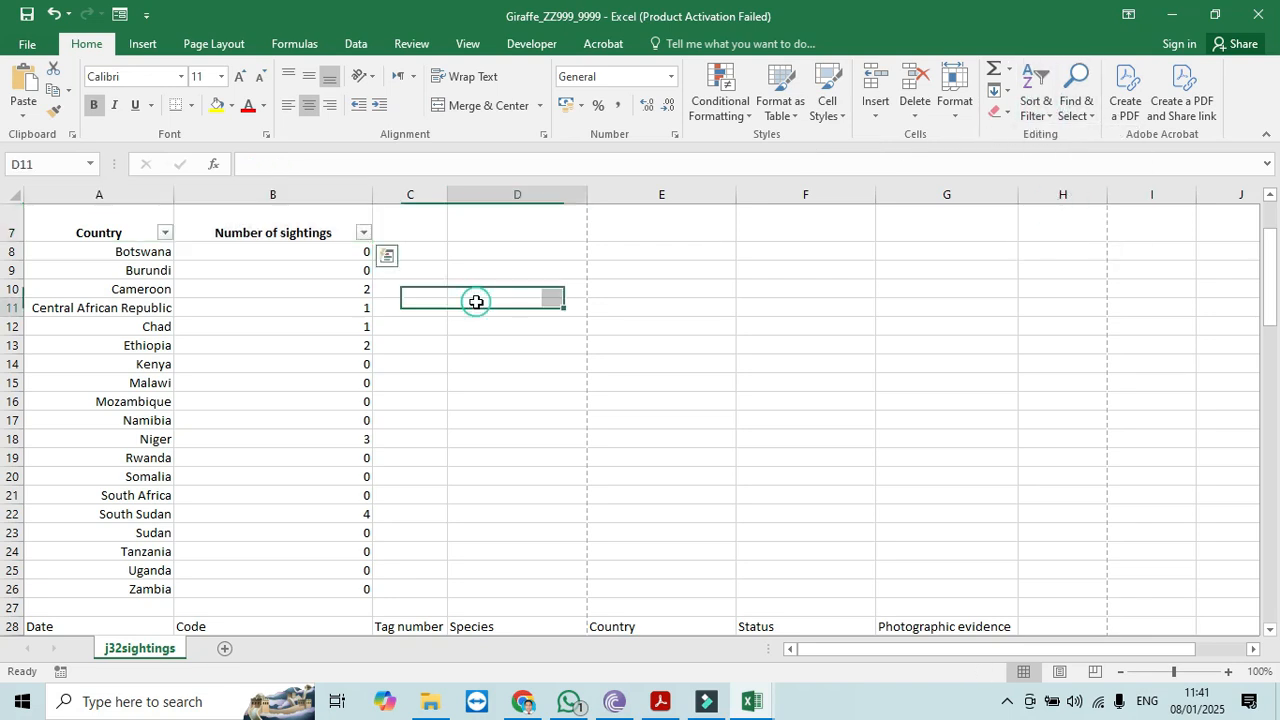
- Choose only the values 1, 2, 3 and 4 in the Number of sightings filter and capture a screenshot of these filter choices
left_click(363, 236)
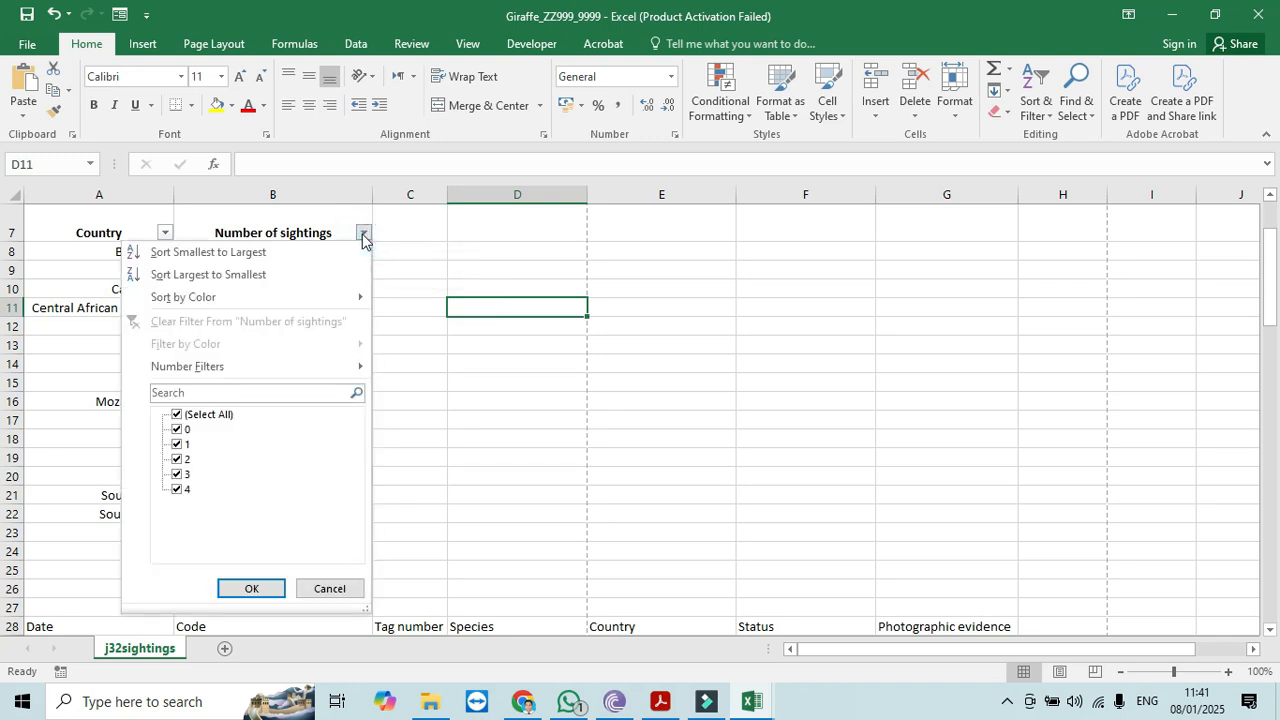
left_click(177, 415)
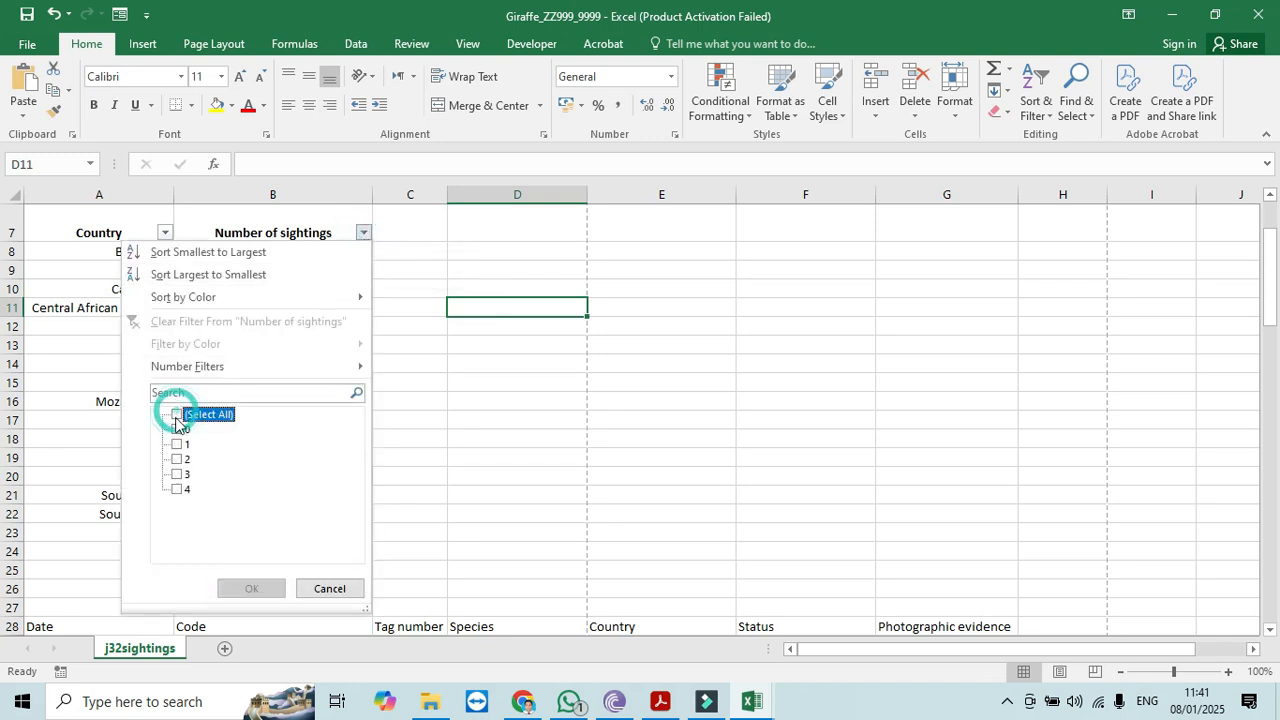
left_click(177, 444)
left_click(177, 459)
left_click(177, 474)
left_click(177, 489)
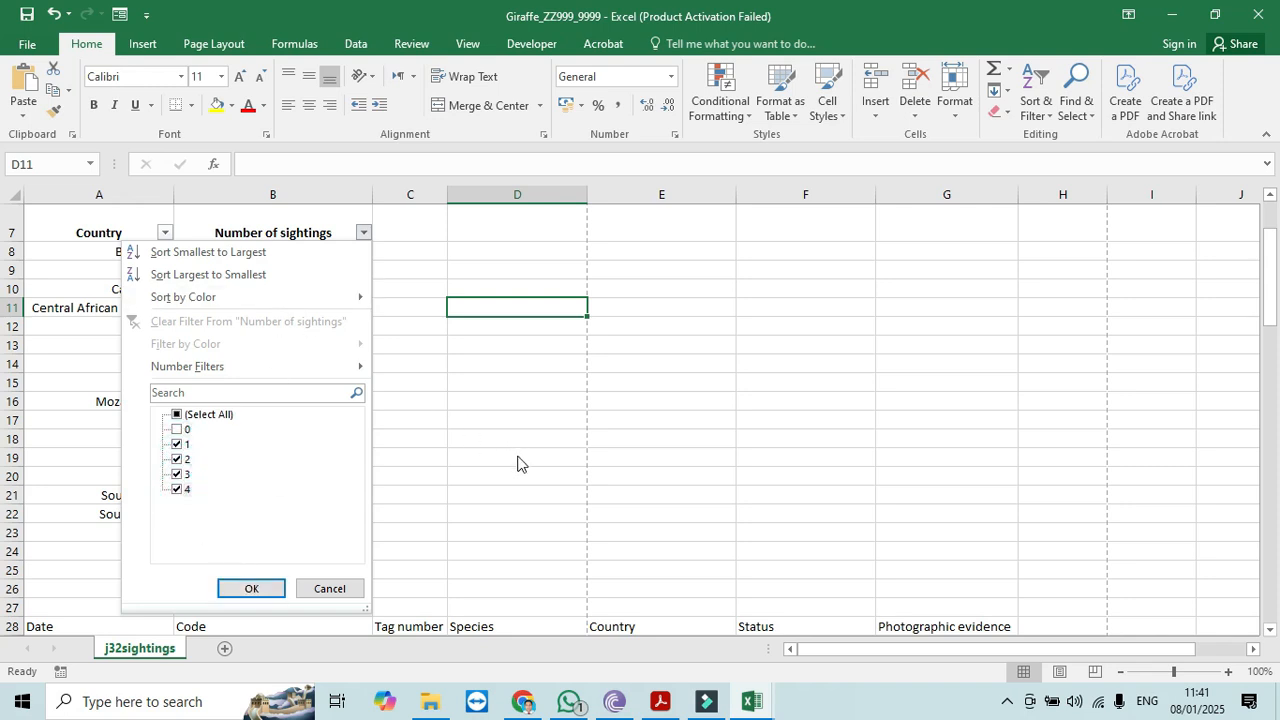
key("super+shift+s")
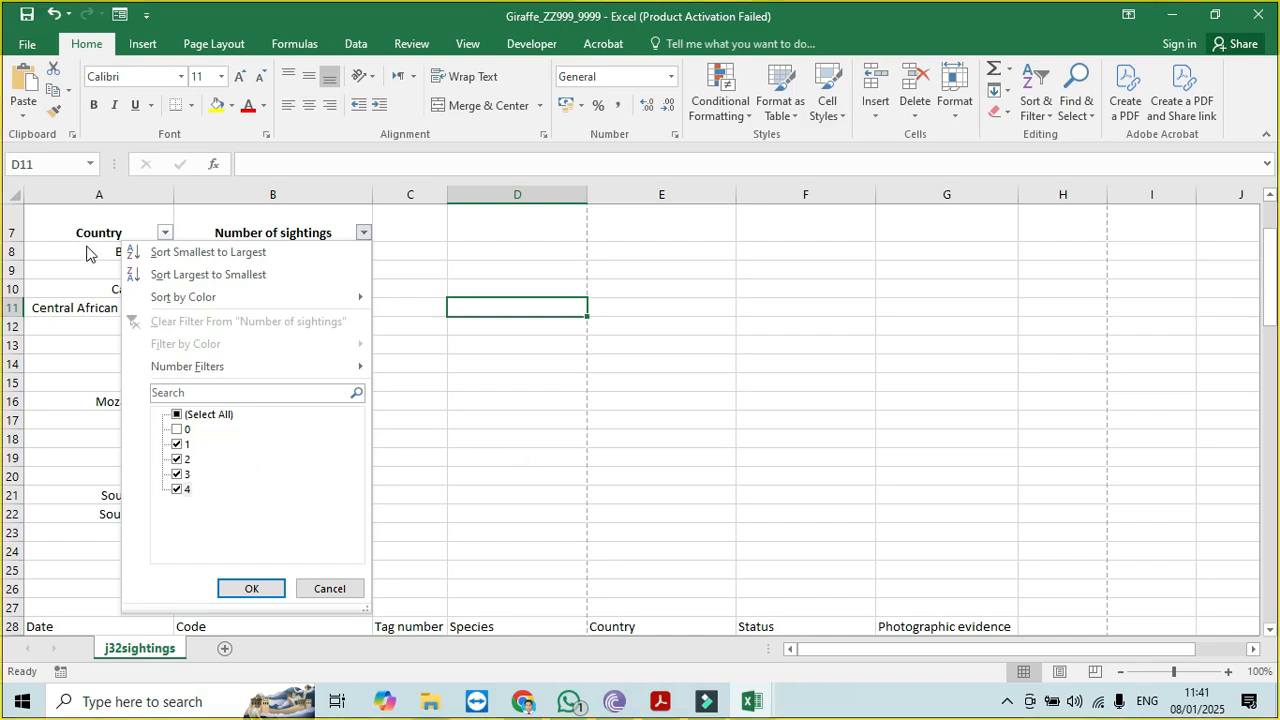
left_click_drag(26, 204, 368, 617)
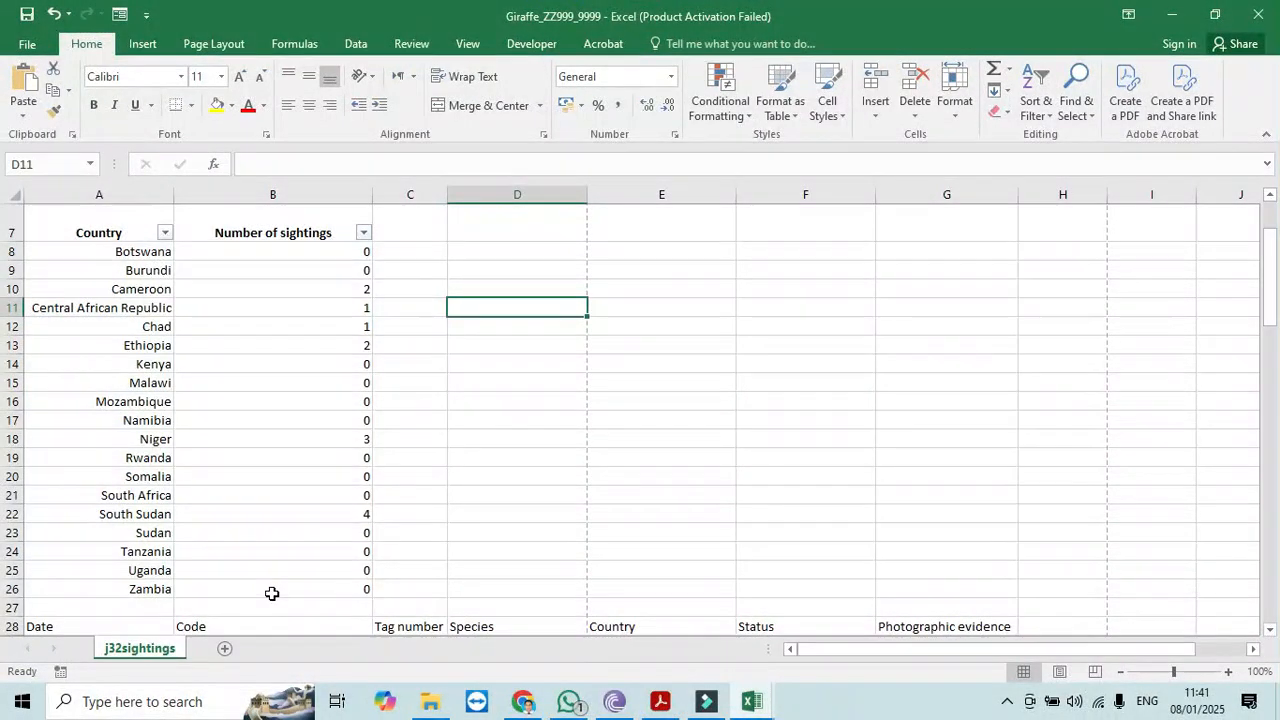
- Filter Number of sightings to exclude 0, and select the cells of the filtered country table
left_click(1030, 118)
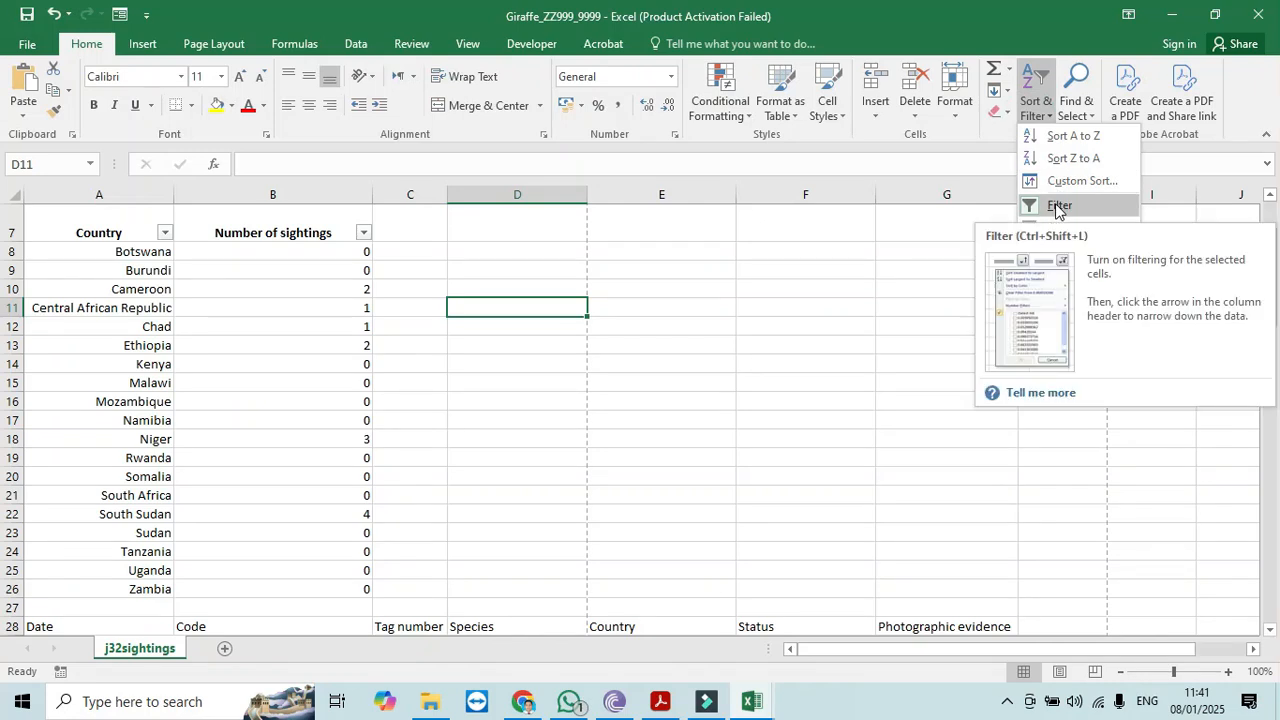
left_click(363, 233)
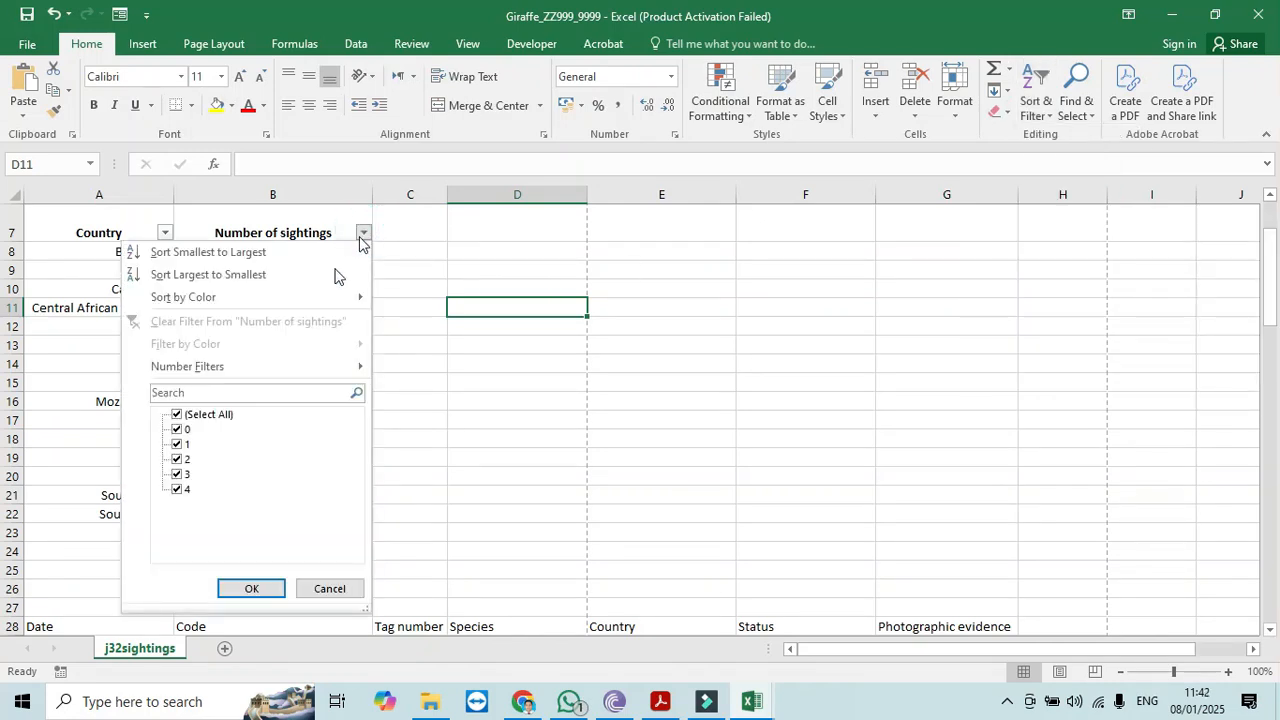
left_click(177, 429)
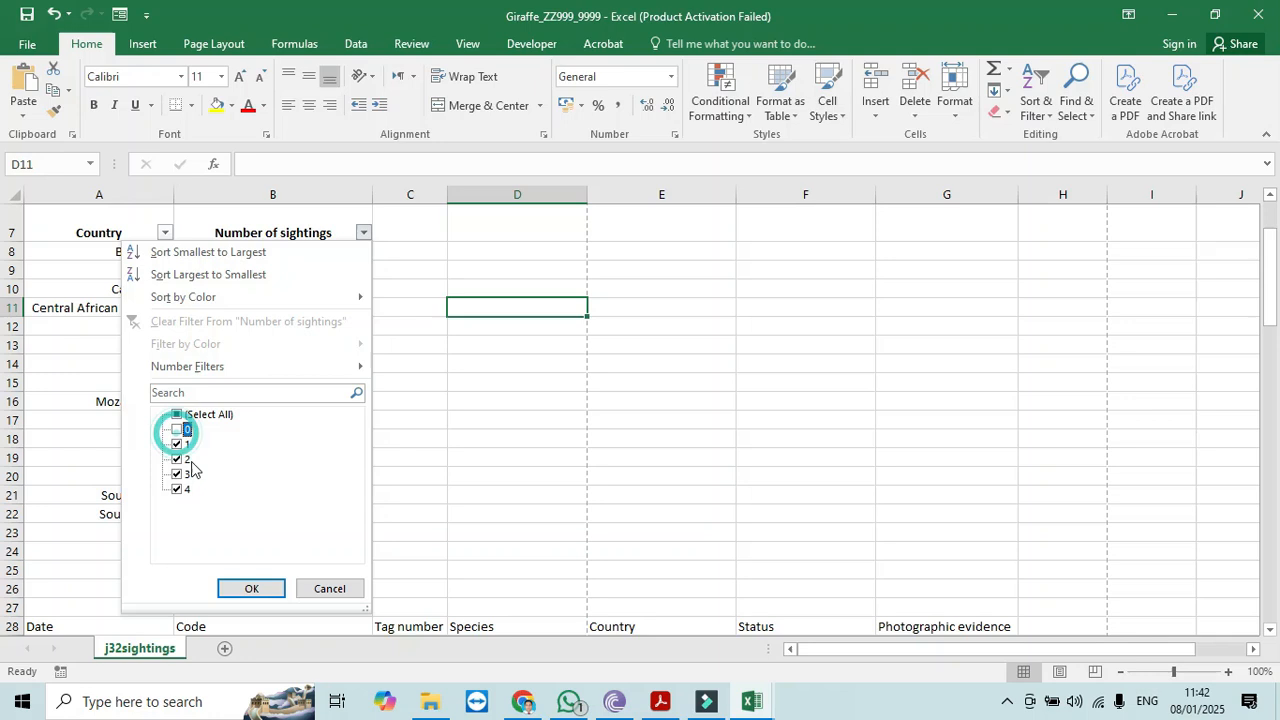
left_click(255, 592)
left_click_drag(80, 209, 312, 356)
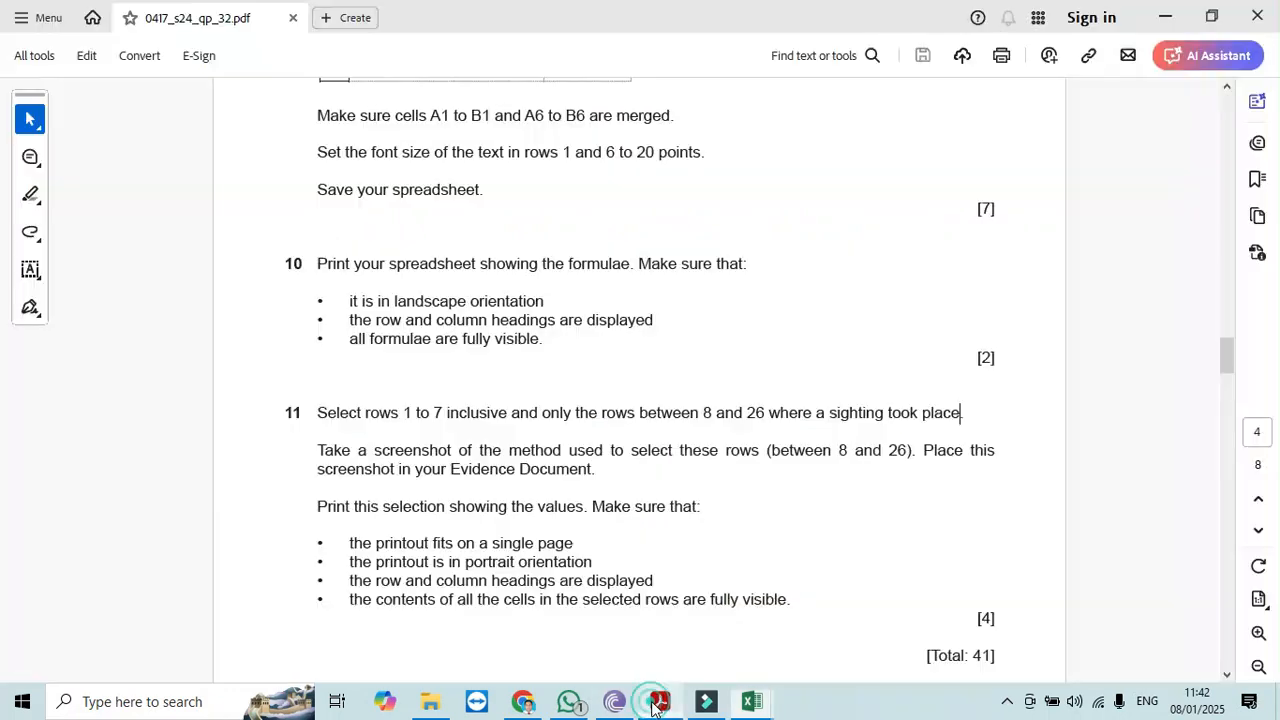
- Switch to the exam paper PDF and check question 11's screenshot and printout requirements
left_click(659, 701)
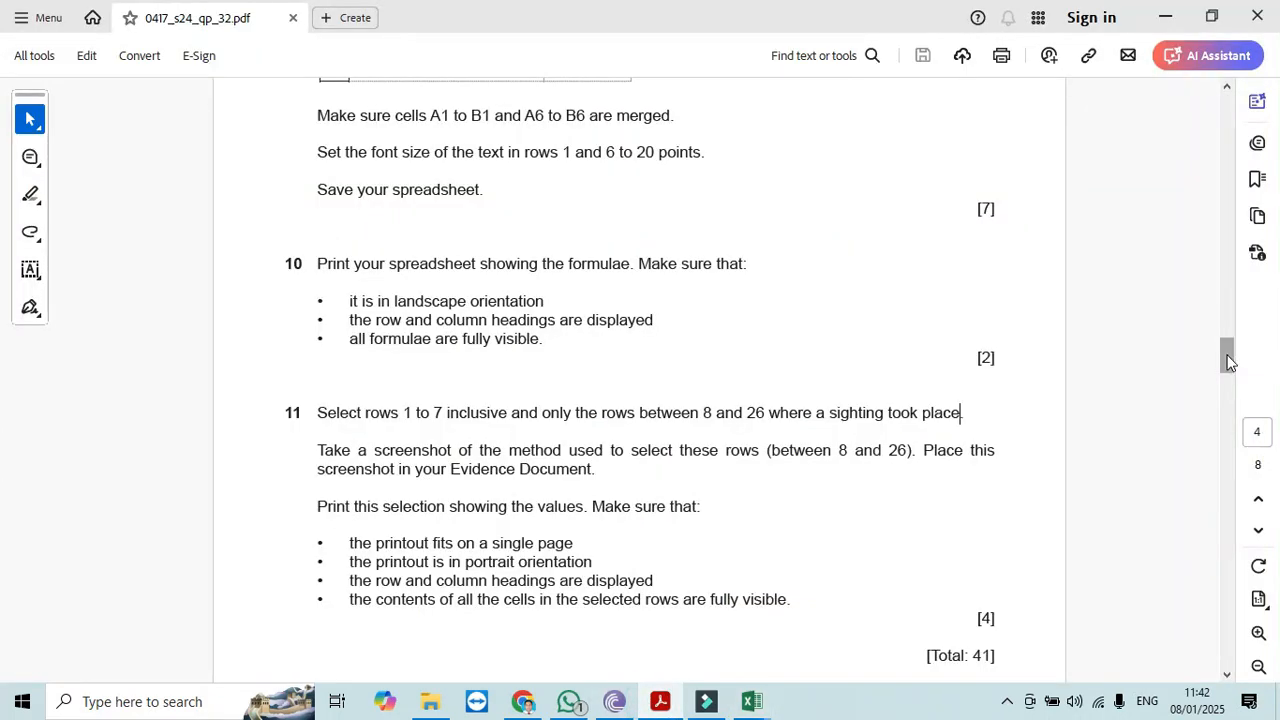
left_click_drag(1227, 355, 1230, 368)
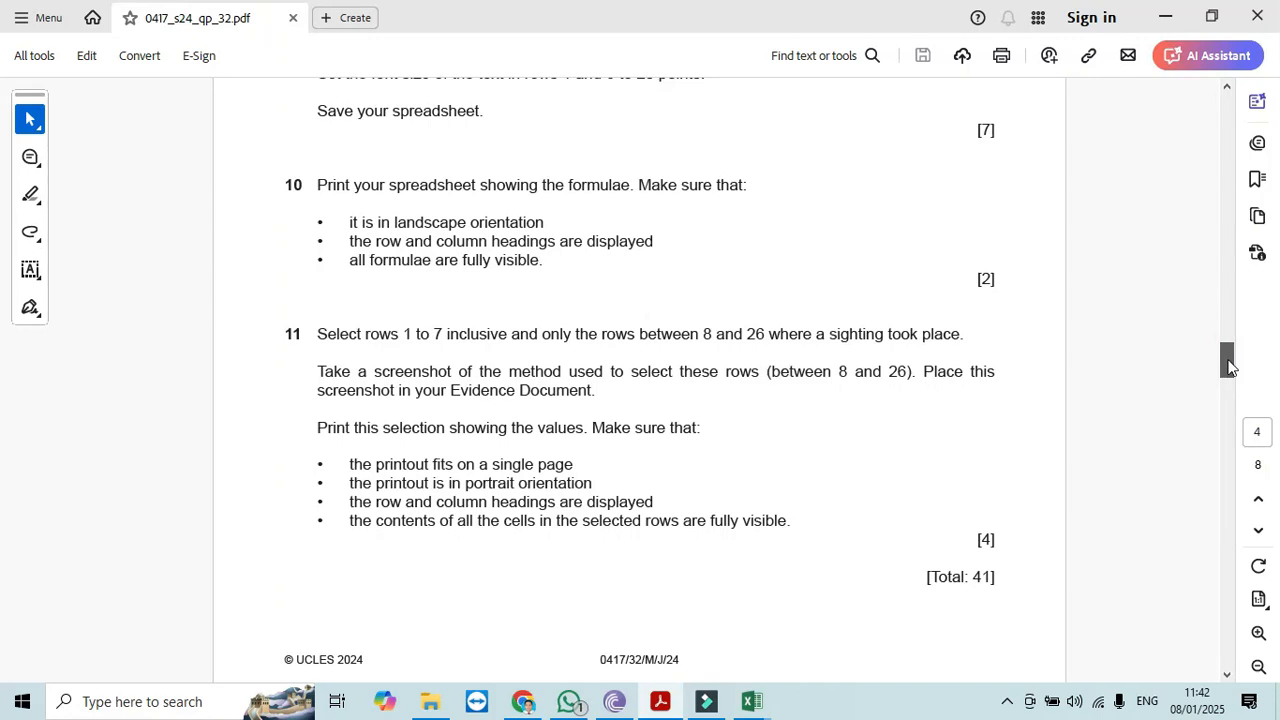